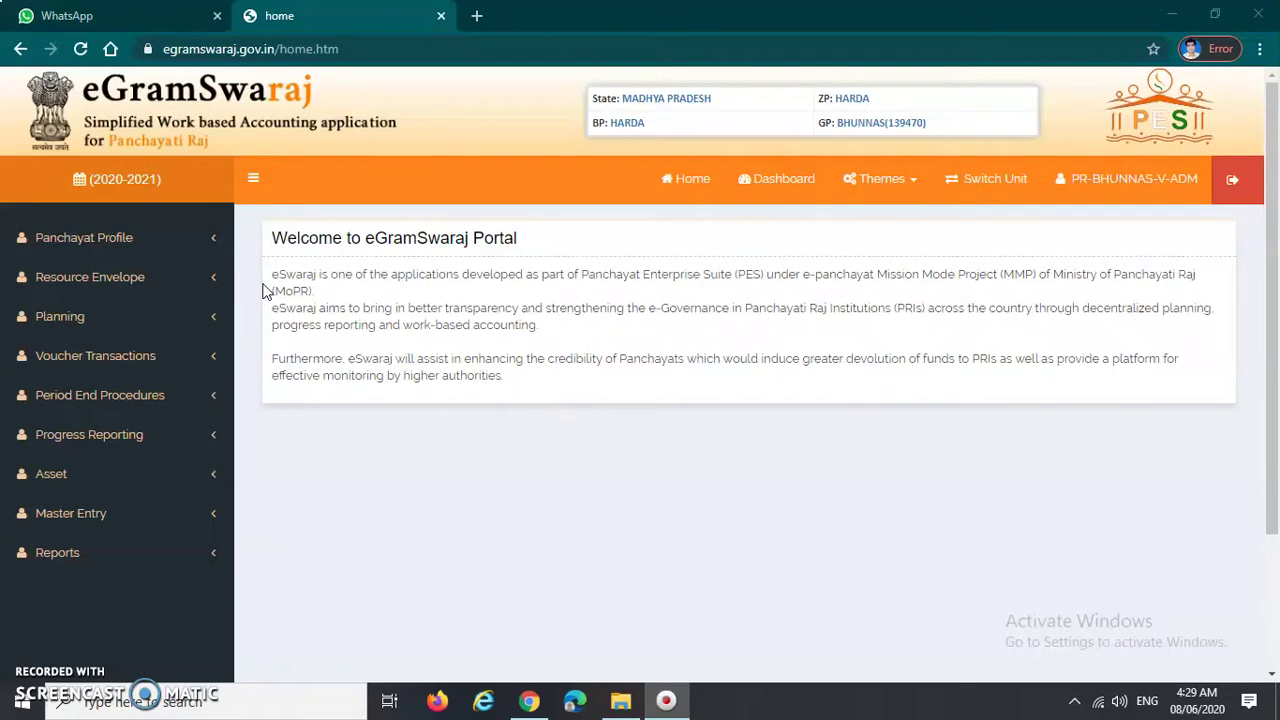
- Open the form for adding a technical approval under Progress Reporting
left_click(306, 390)
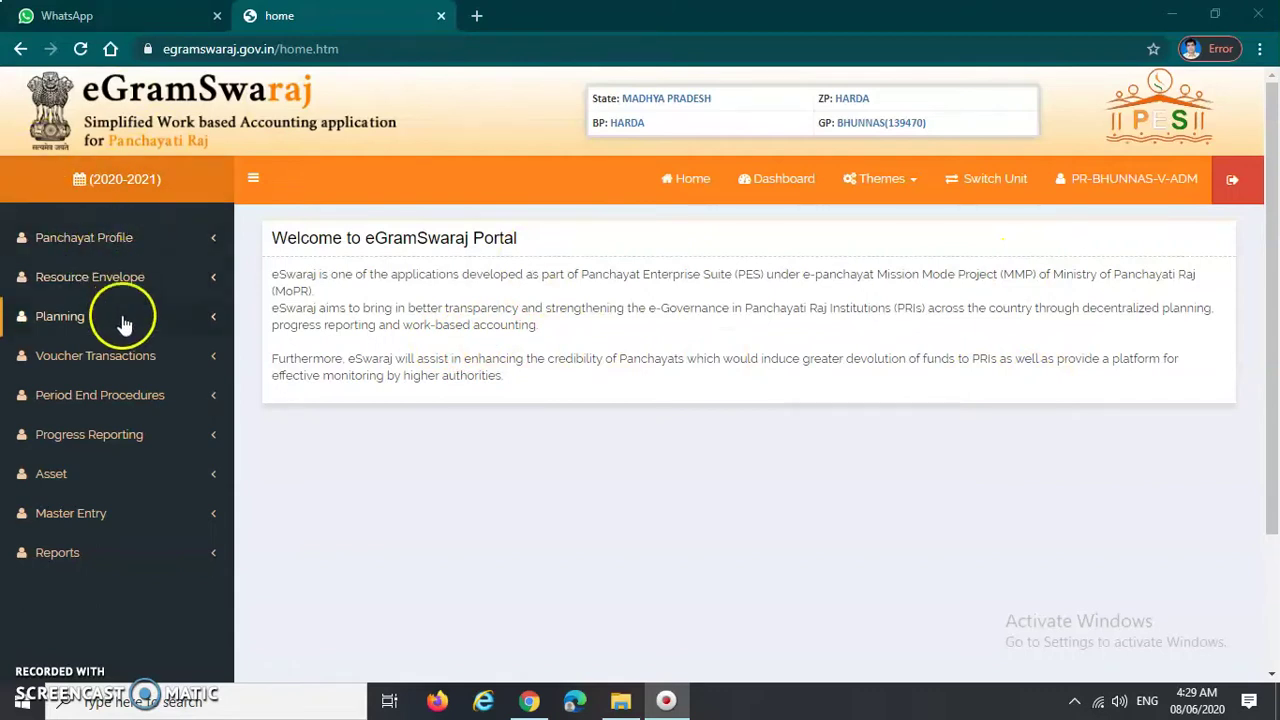
left_click(117, 441)
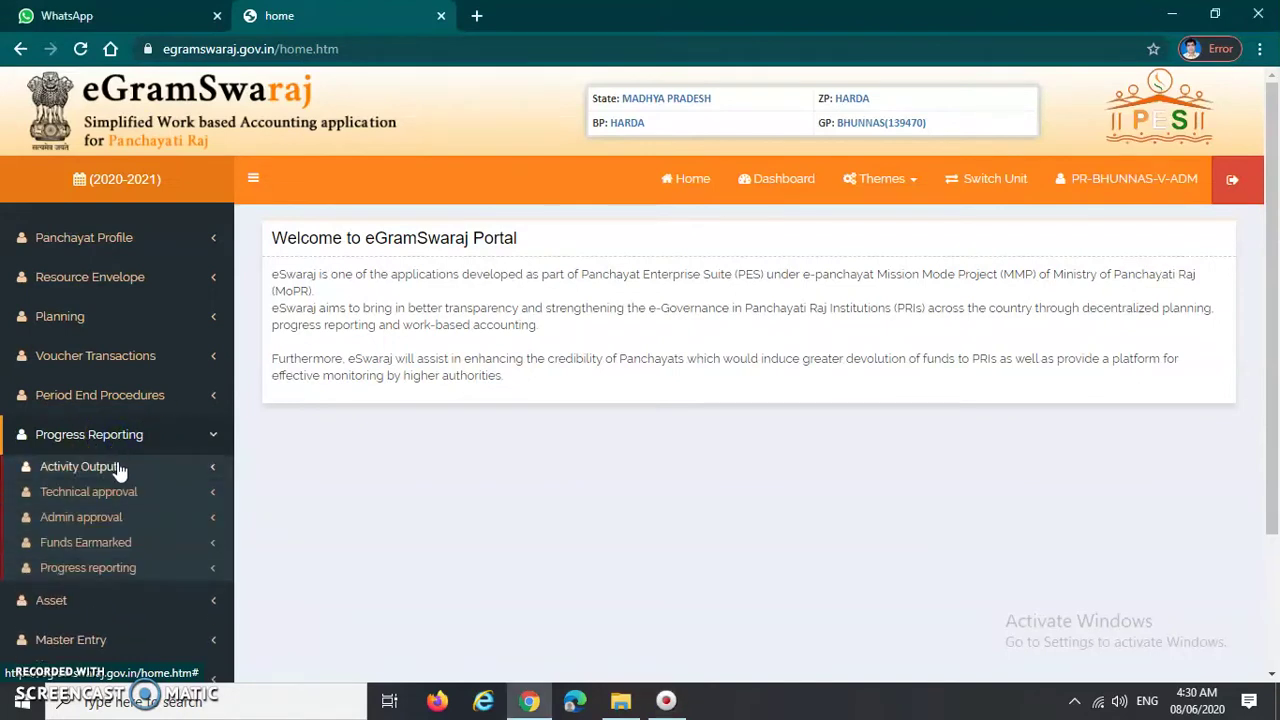
scroll(114, 428, "down", 1)
scroll(90, 405, "down", 1)
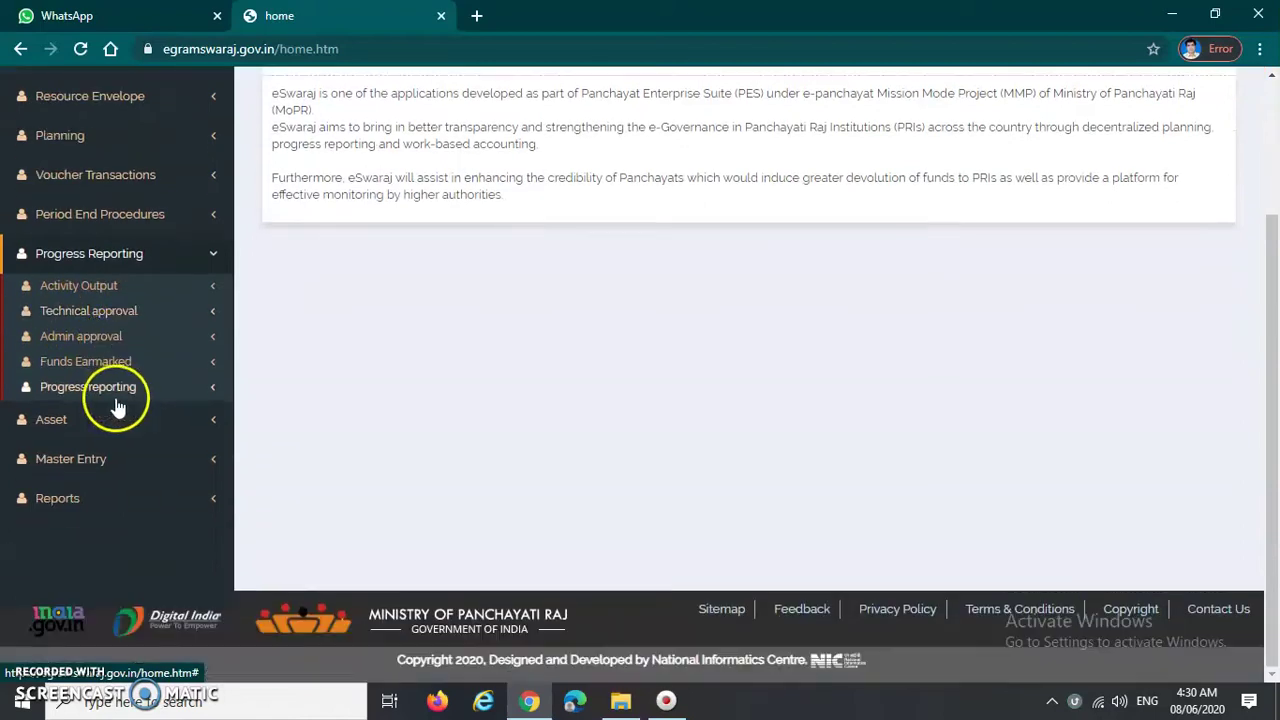
left_click(114, 318)
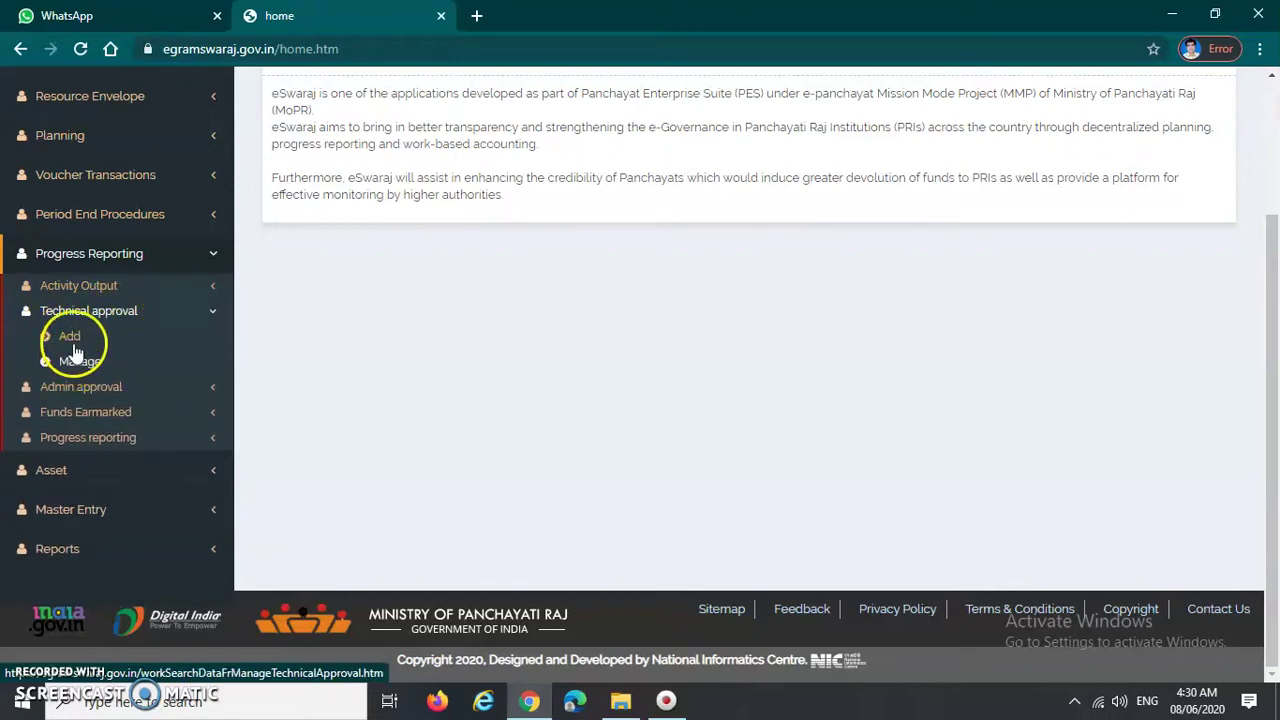
left_click(72, 340)
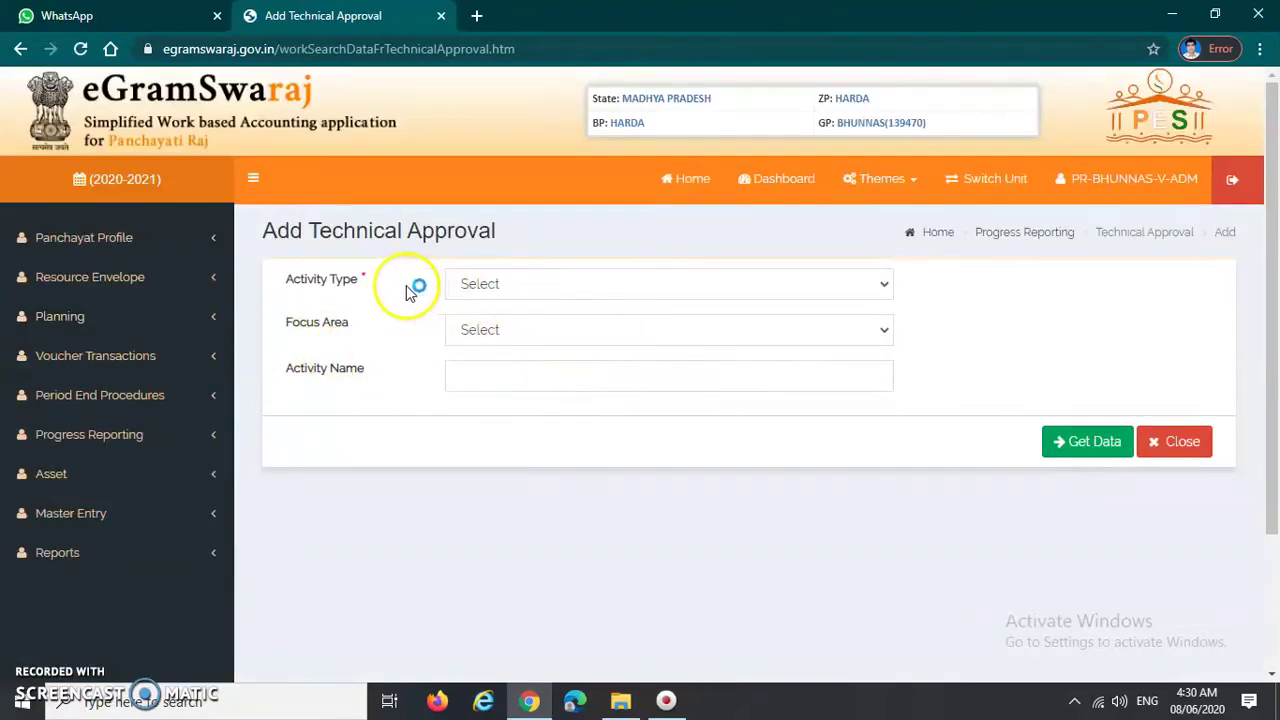
- Set the activity type to Public Works and retrieve the matching activities for technical approval
left_click_drag(287, 279, 394, 290)
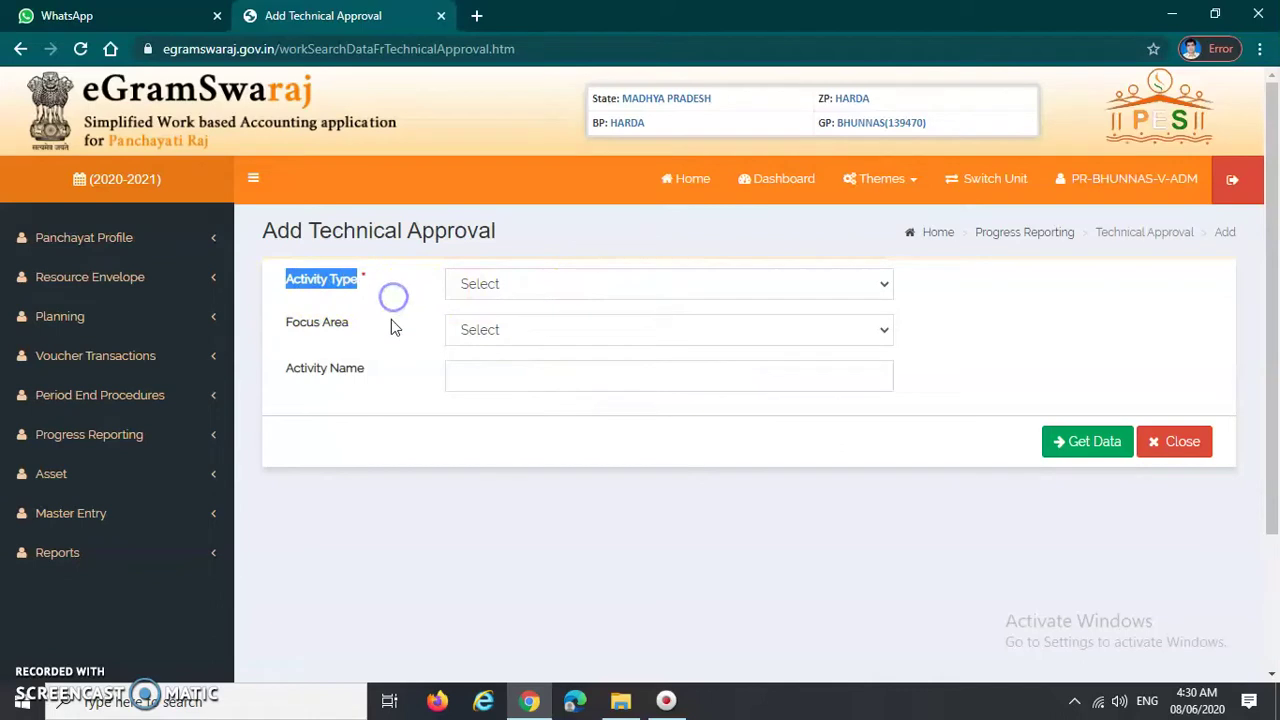
left_click(392, 318)
left_click(511, 288)
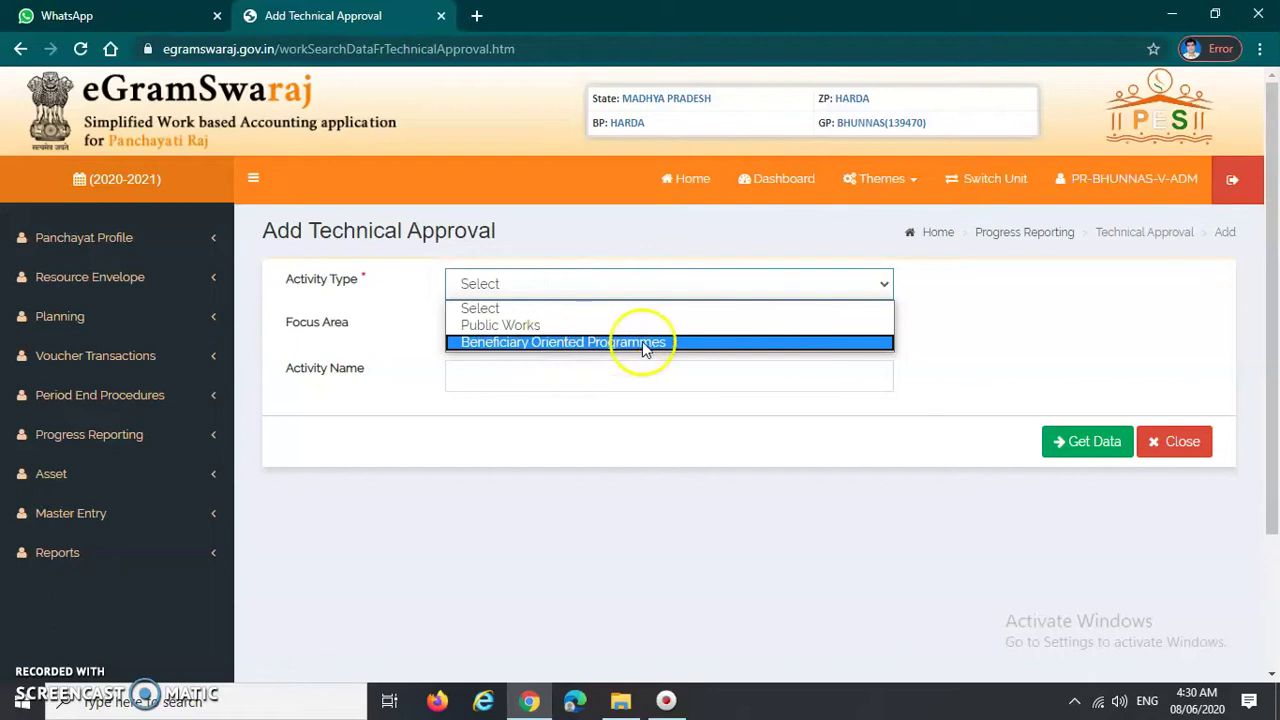
left_click(526, 330)
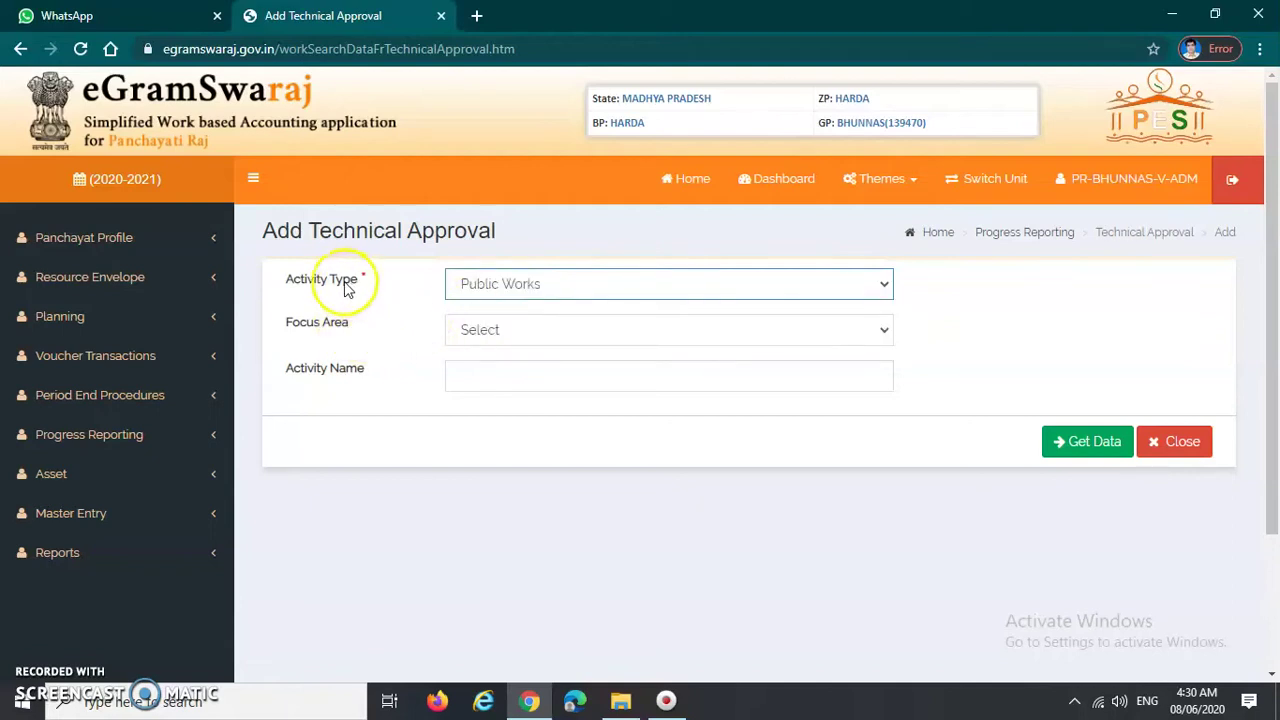
left_click_drag(280, 283, 366, 283)
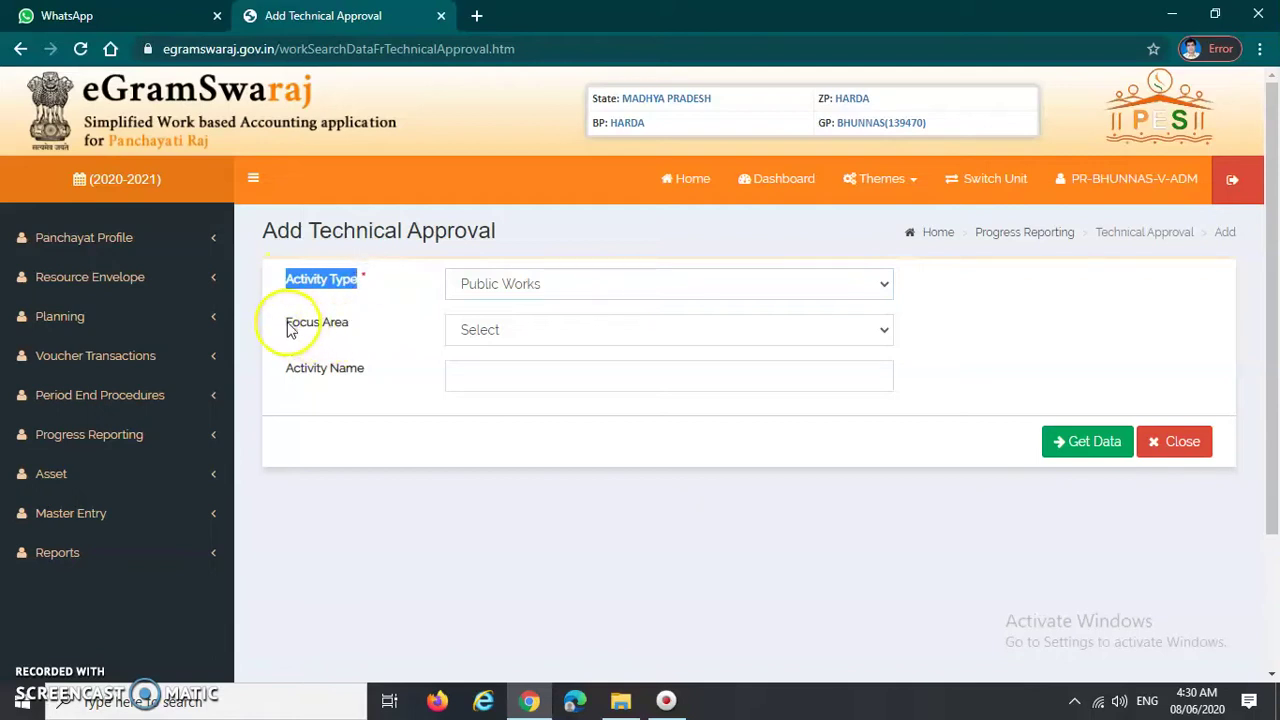
left_click_drag(286, 324, 371, 320)
left_click_drag(290, 370, 374, 377)
left_click(377, 399)
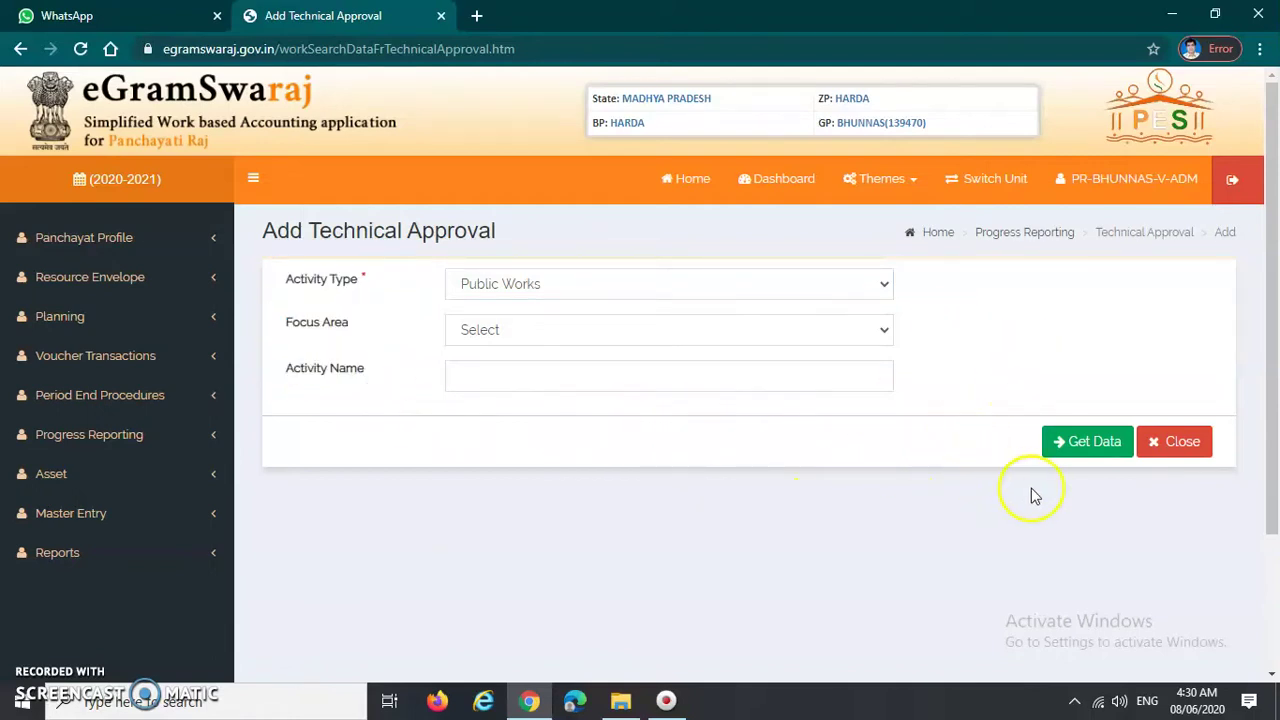
left_click(1080, 453)
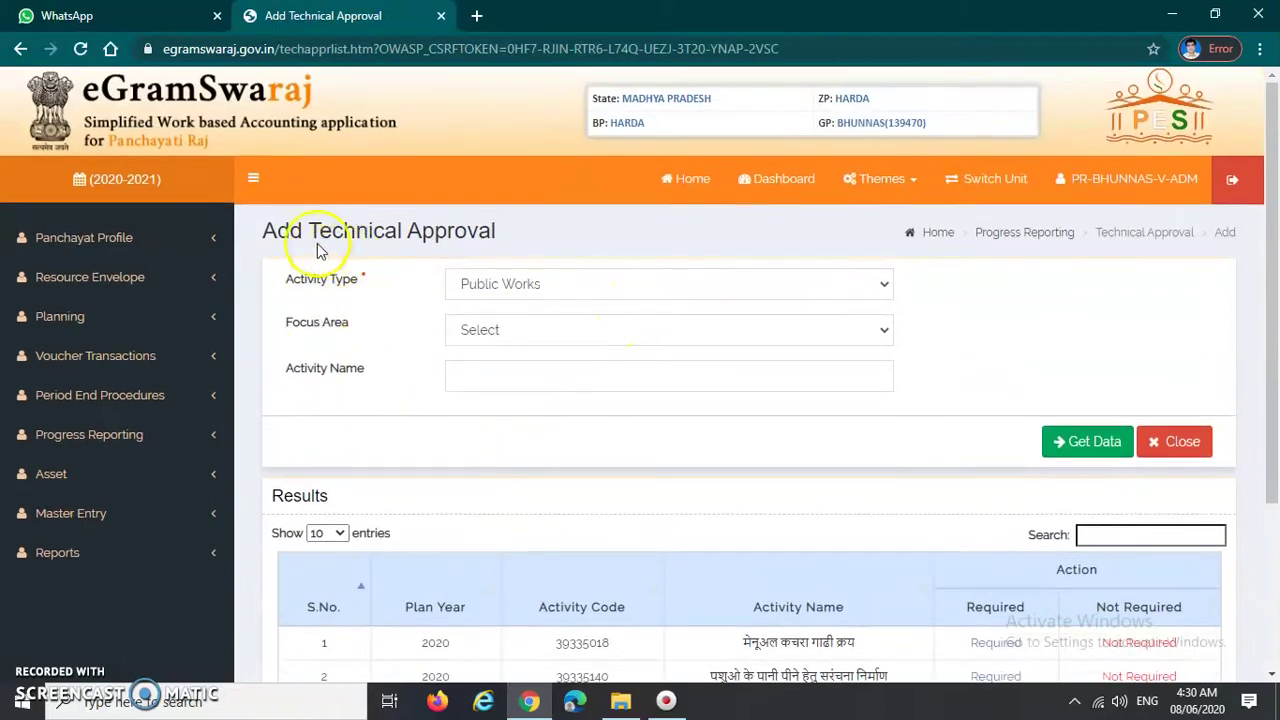
- Examine the plan years, activity codes and activity names in the technical approval results
left_click_drag(252, 230, 523, 240)
scroll(402, 288, "down", 2)
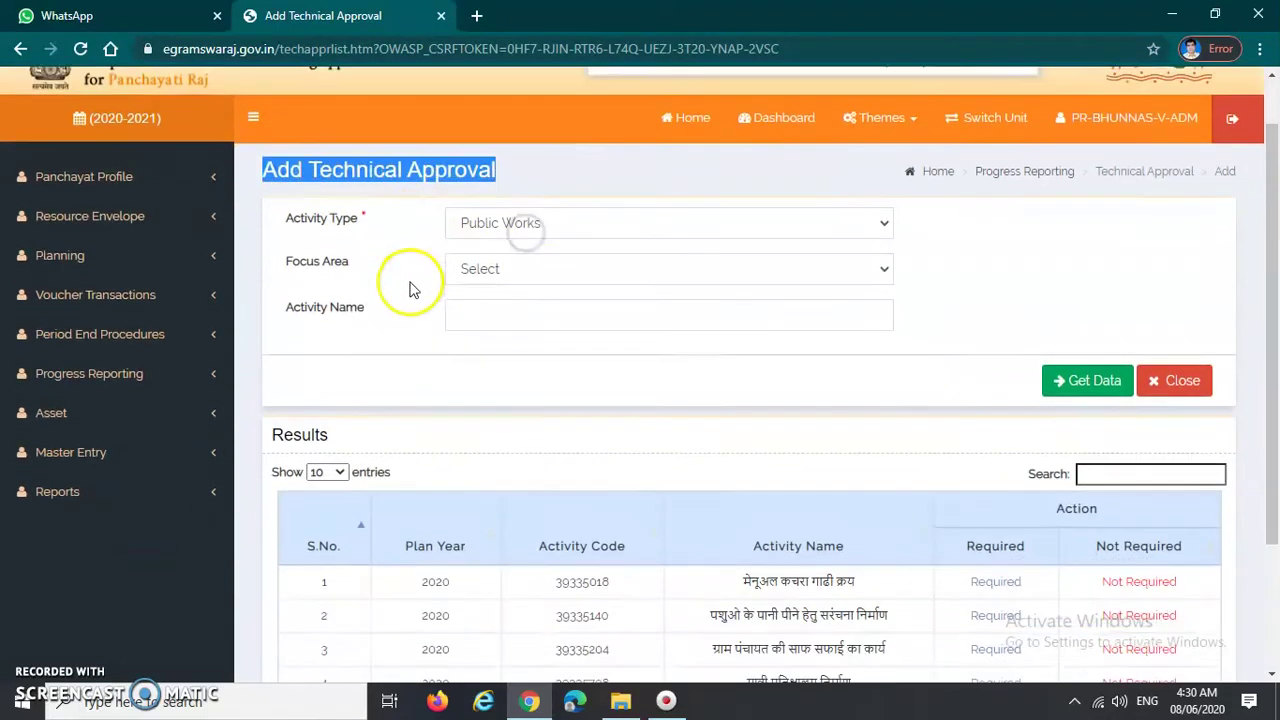
scroll(402, 298, "down", 1)
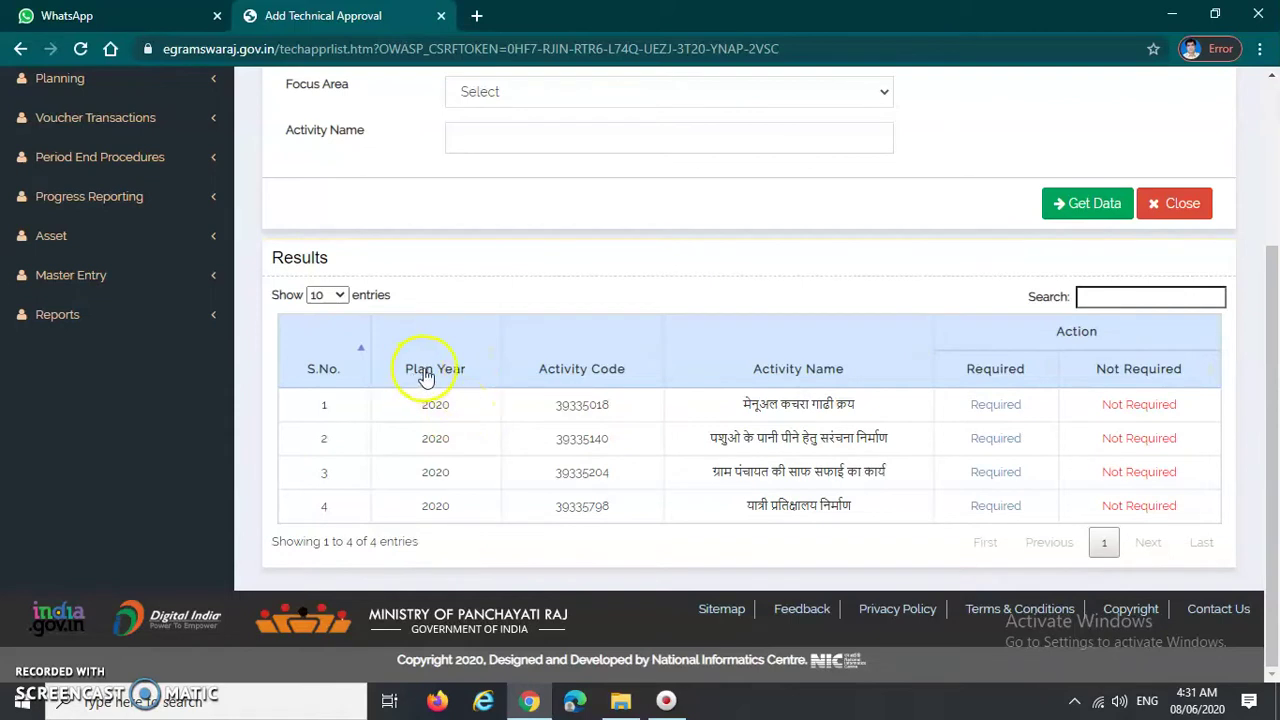
double_click(582, 405)
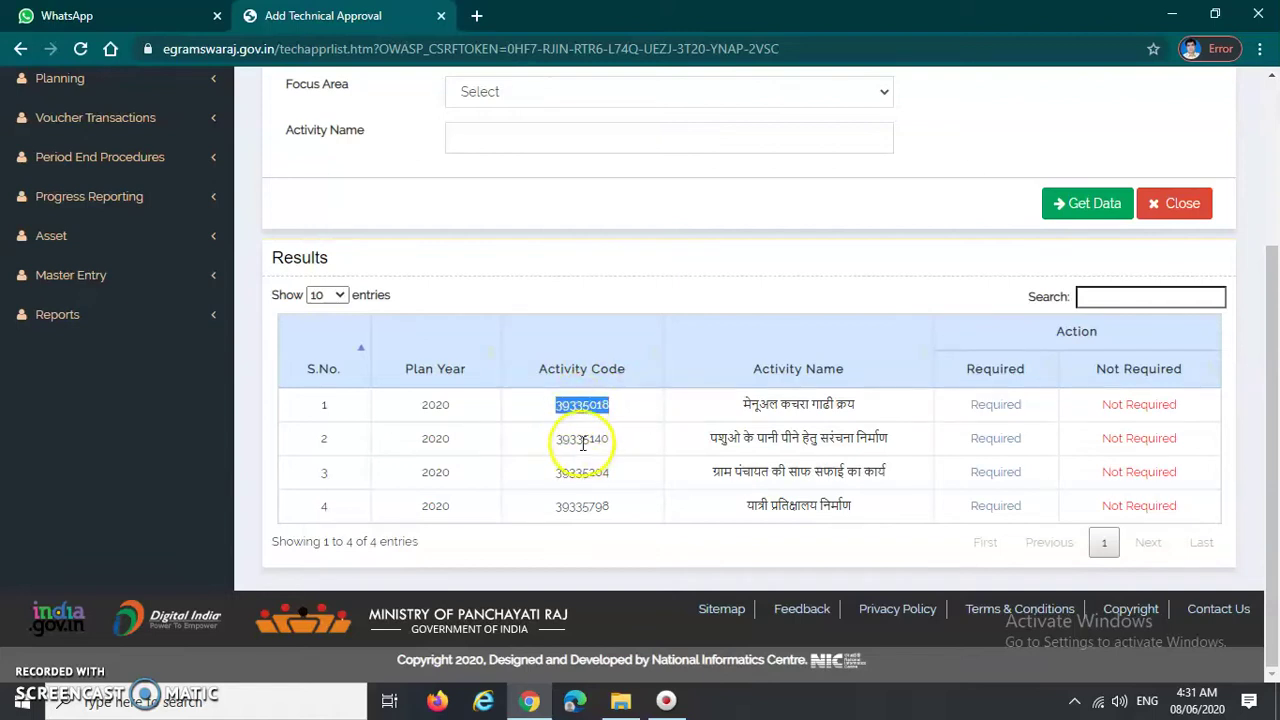
double_click(582, 439)
double_click(582, 472)
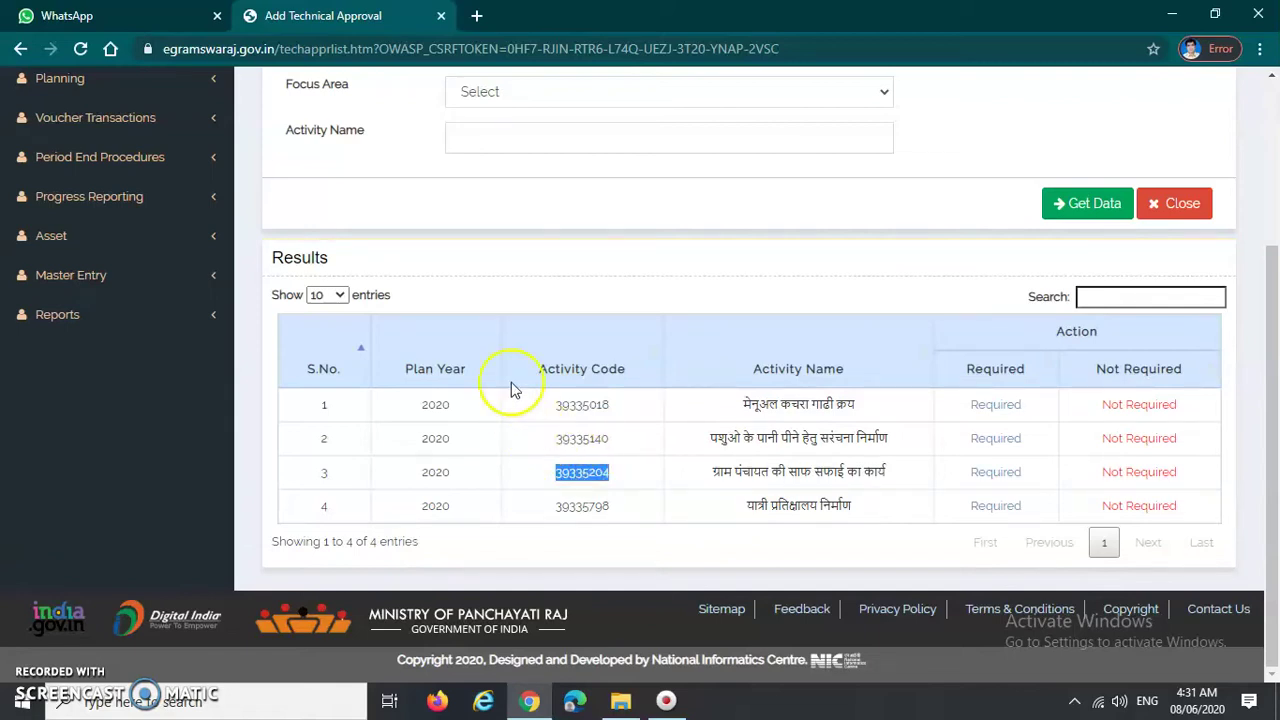
double_click(588, 507)
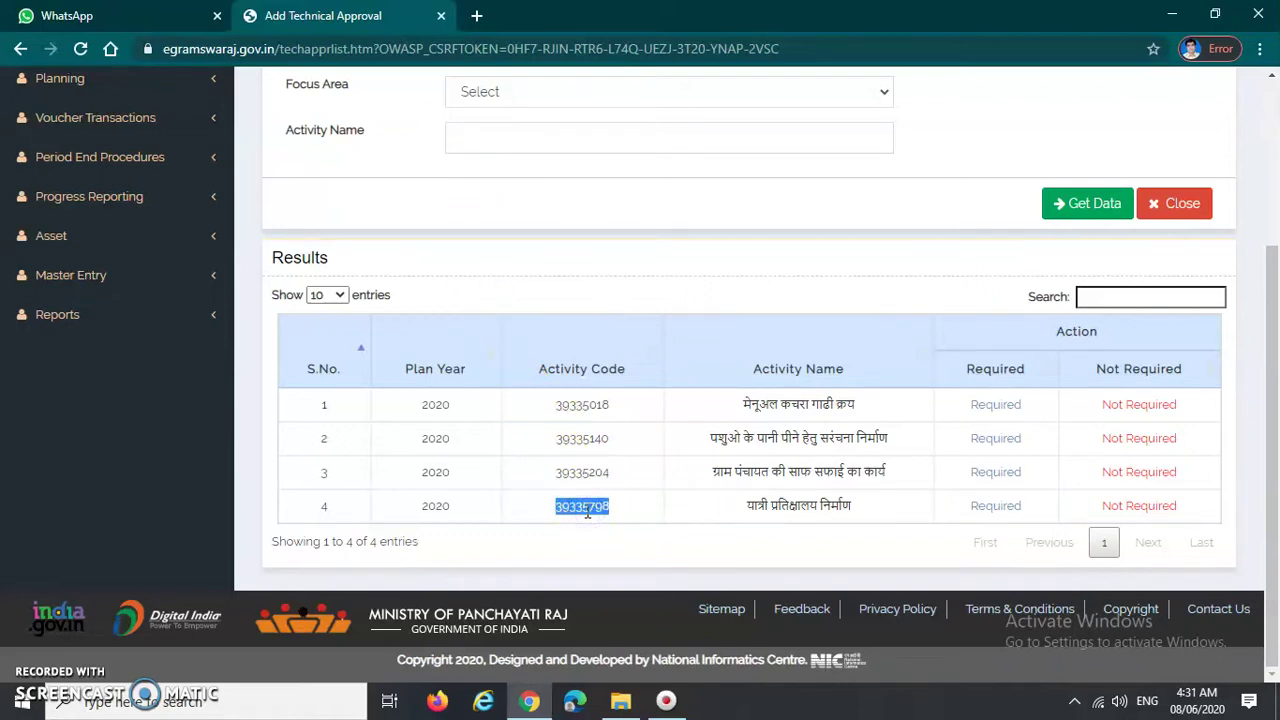
left_click(563, 406)
left_click_drag(563, 406, 600, 411)
left_click(551, 420)
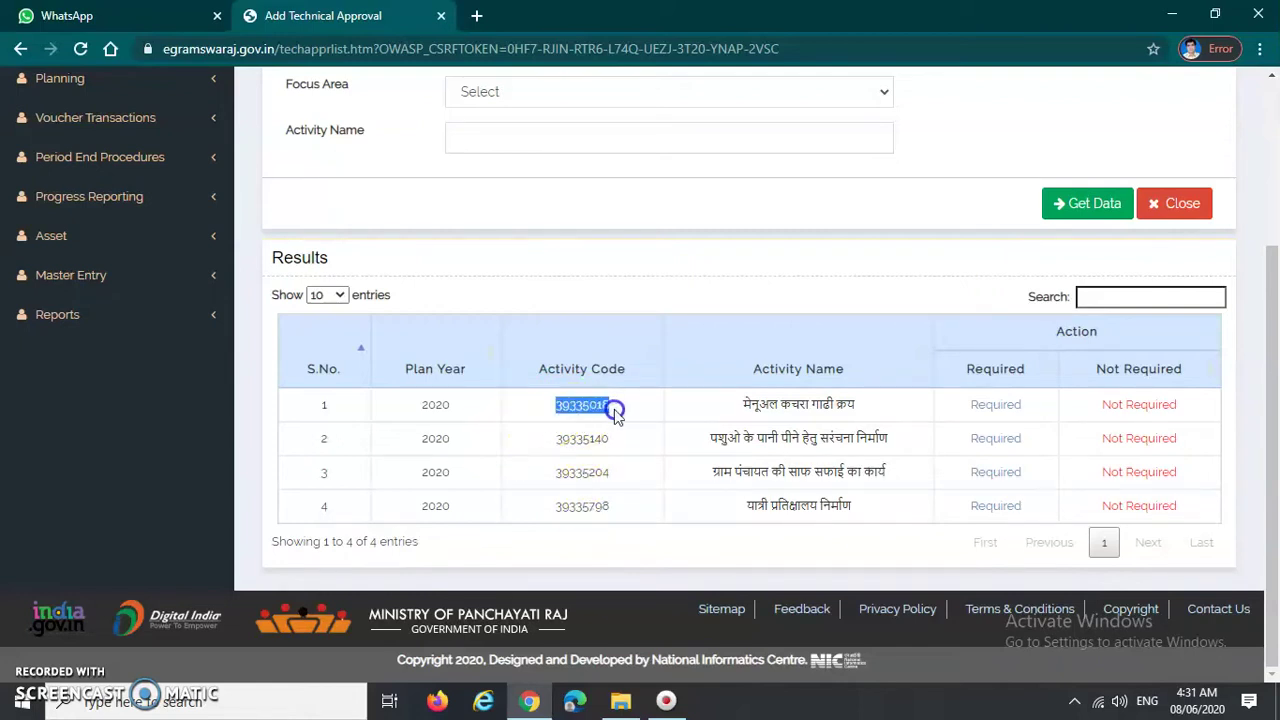
left_click(551, 416)
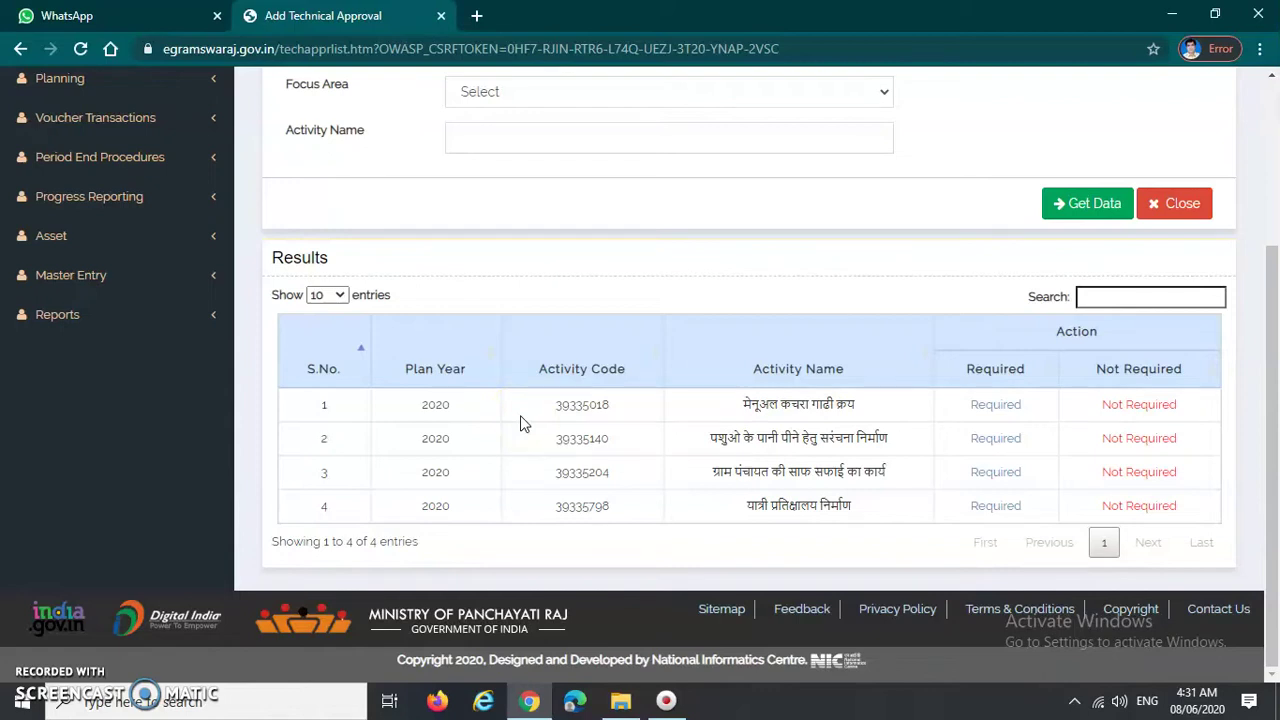
double_click(576, 406)
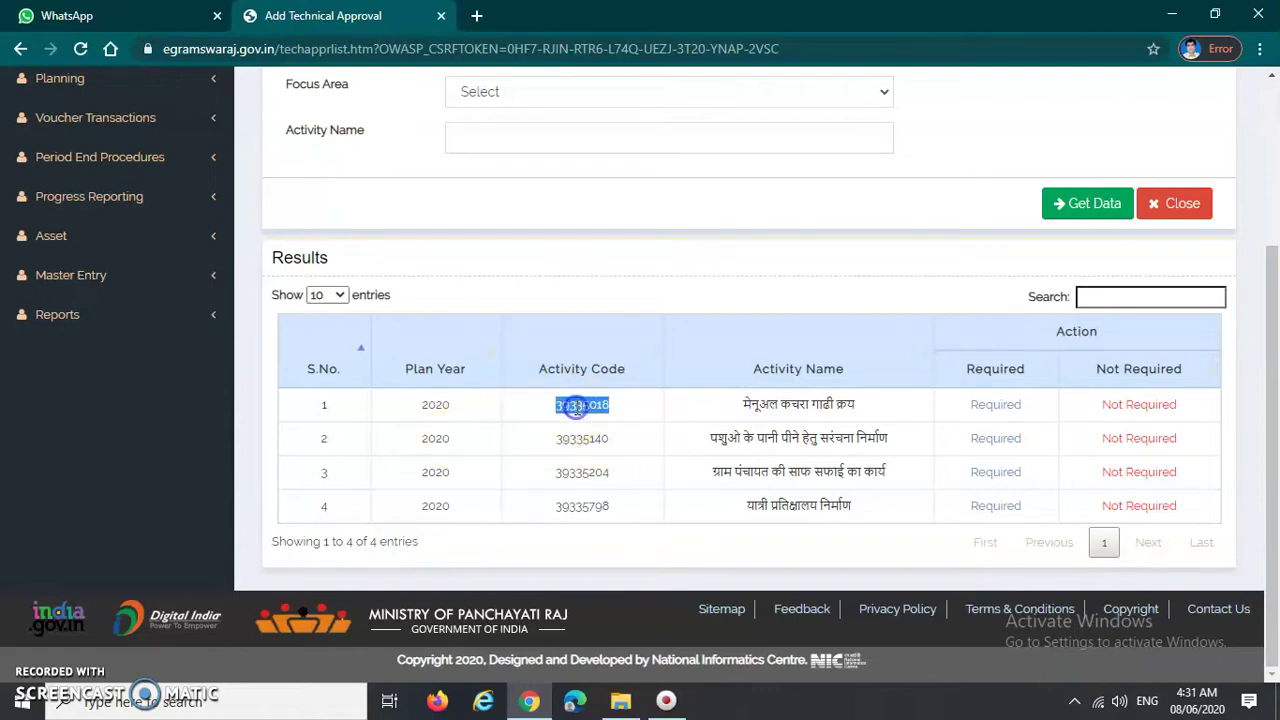
left_click_drag(576, 408, 638, 447)
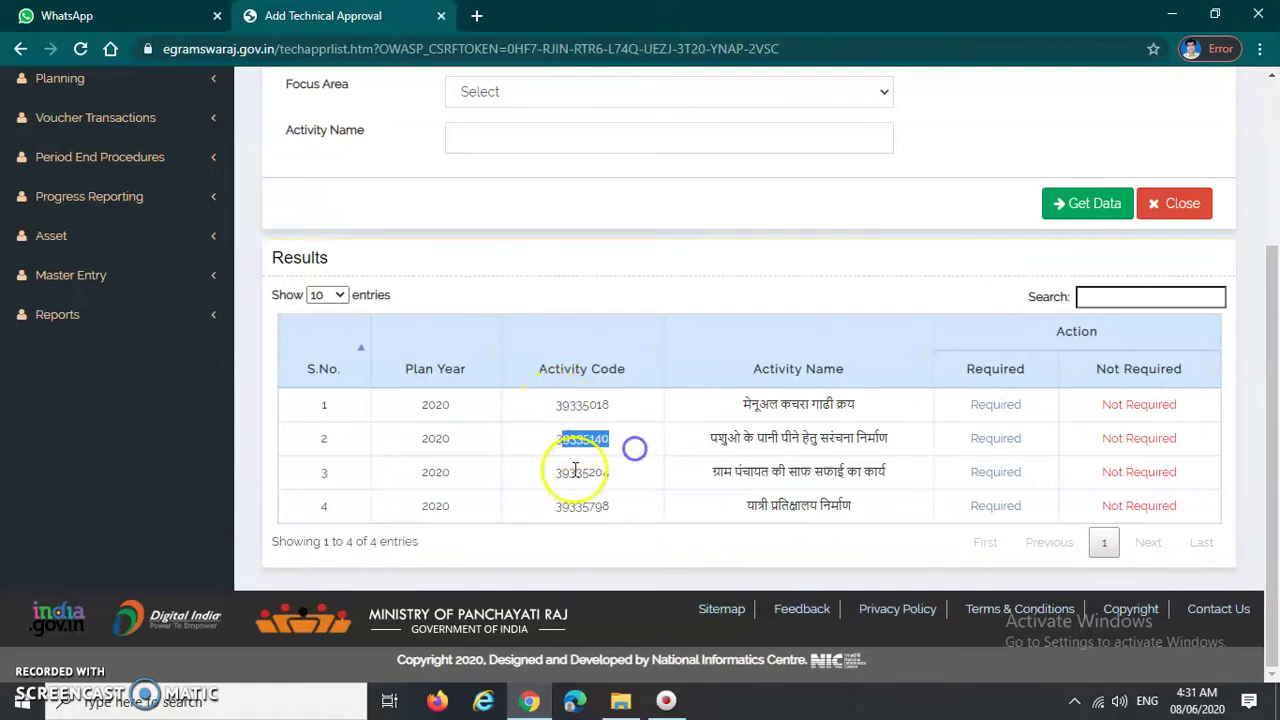
left_click_drag(556, 472, 622, 472)
double_click(566, 507)
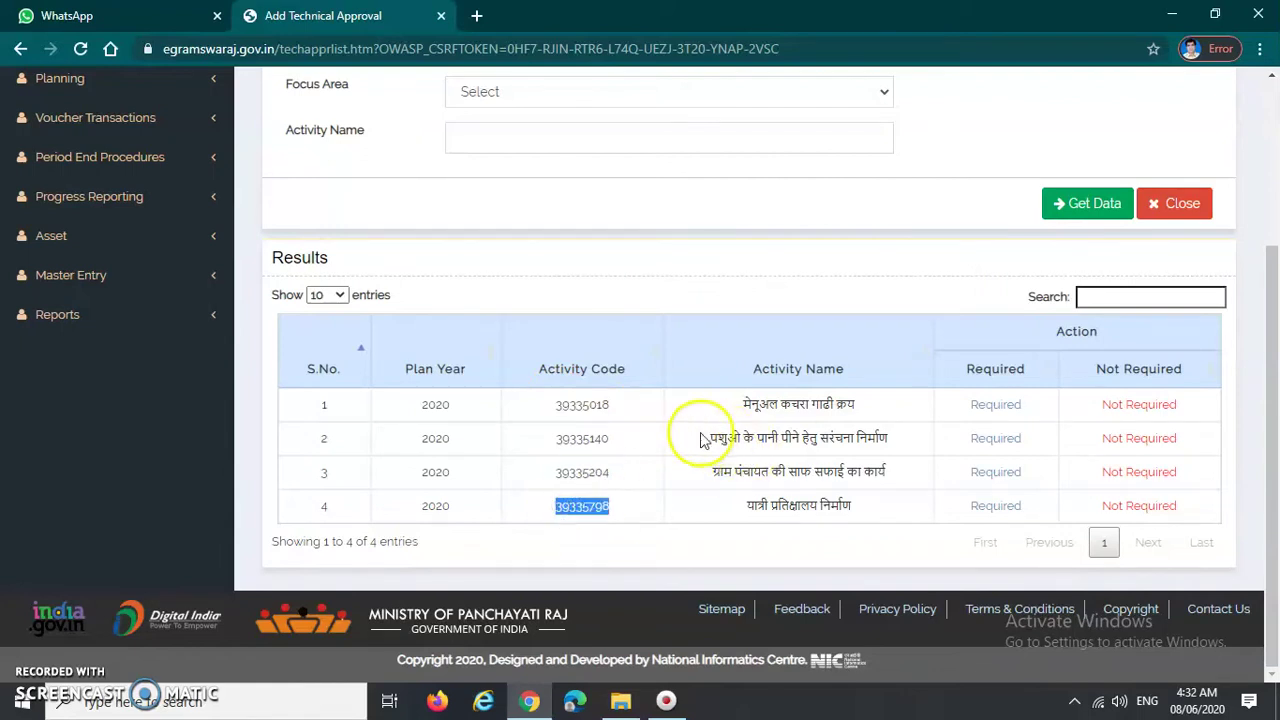
left_click(645, 420)
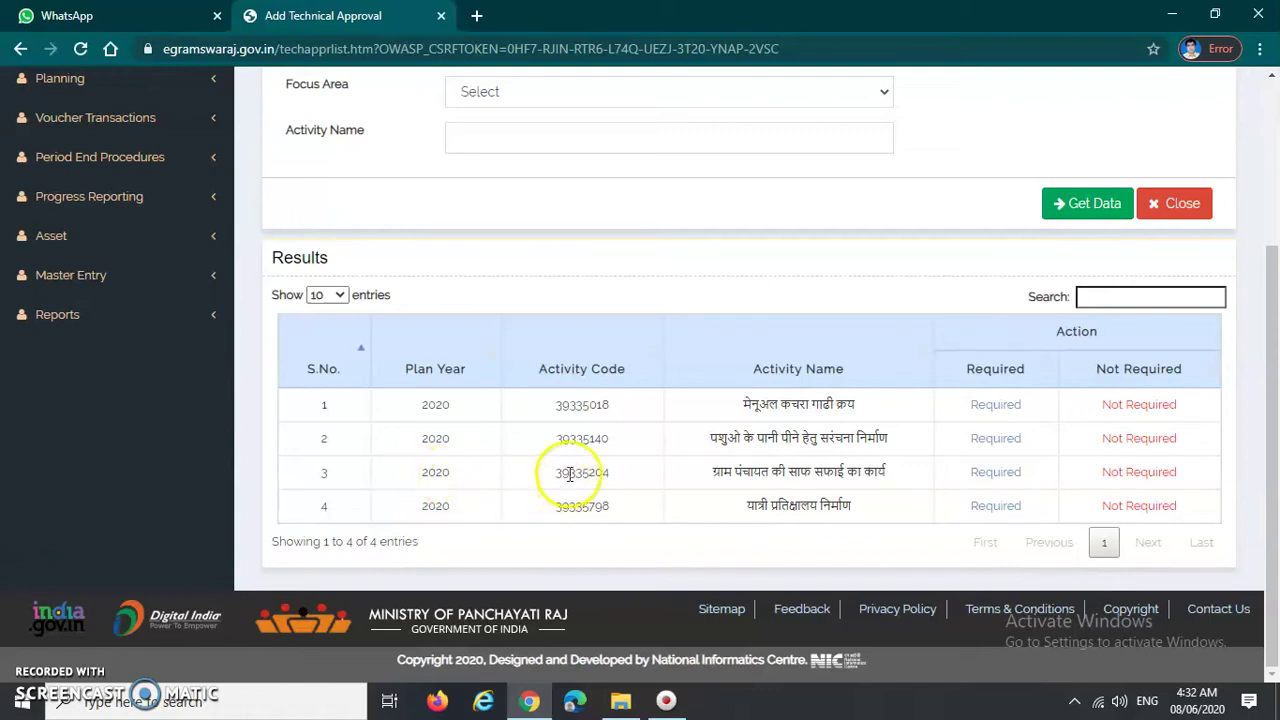
- Mark technical approval as Not Required for activity 39335204, ग्राम पंचायत की साफ सफाई का कार्य, and acknowledge the save
left_click(720, 470)
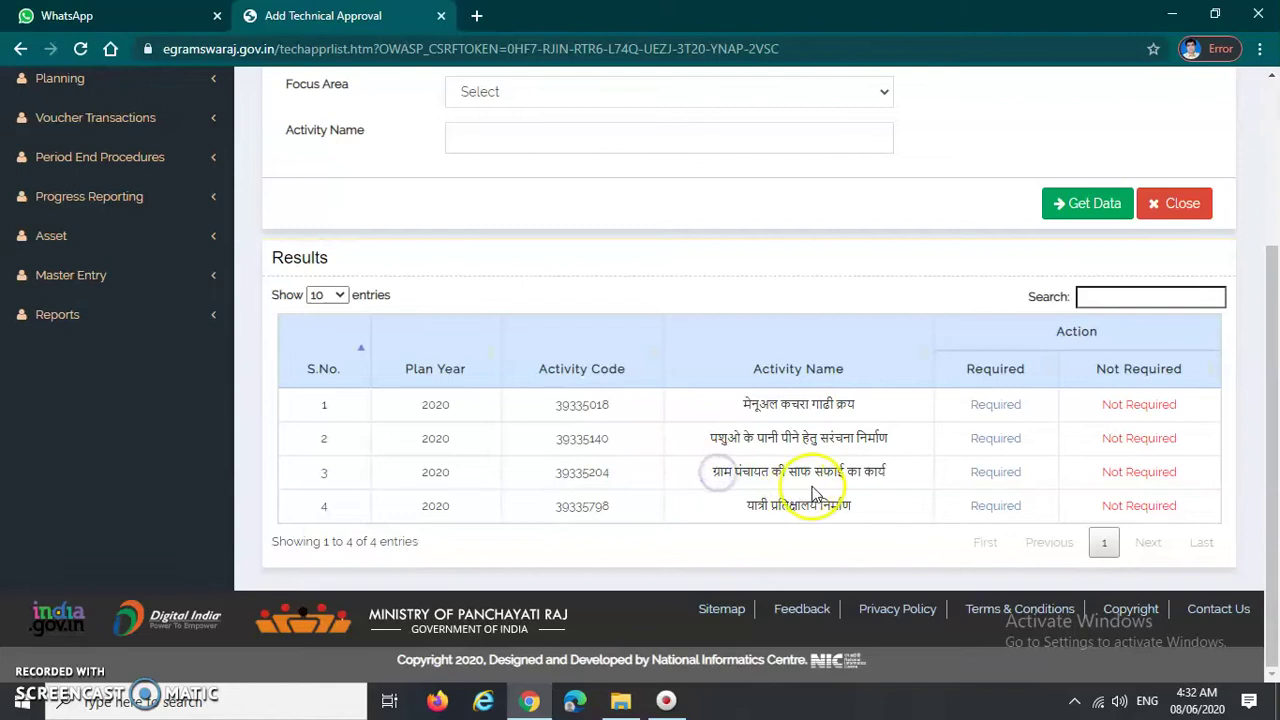
left_click_drag(714, 472, 897, 476)
left_click(901, 480)
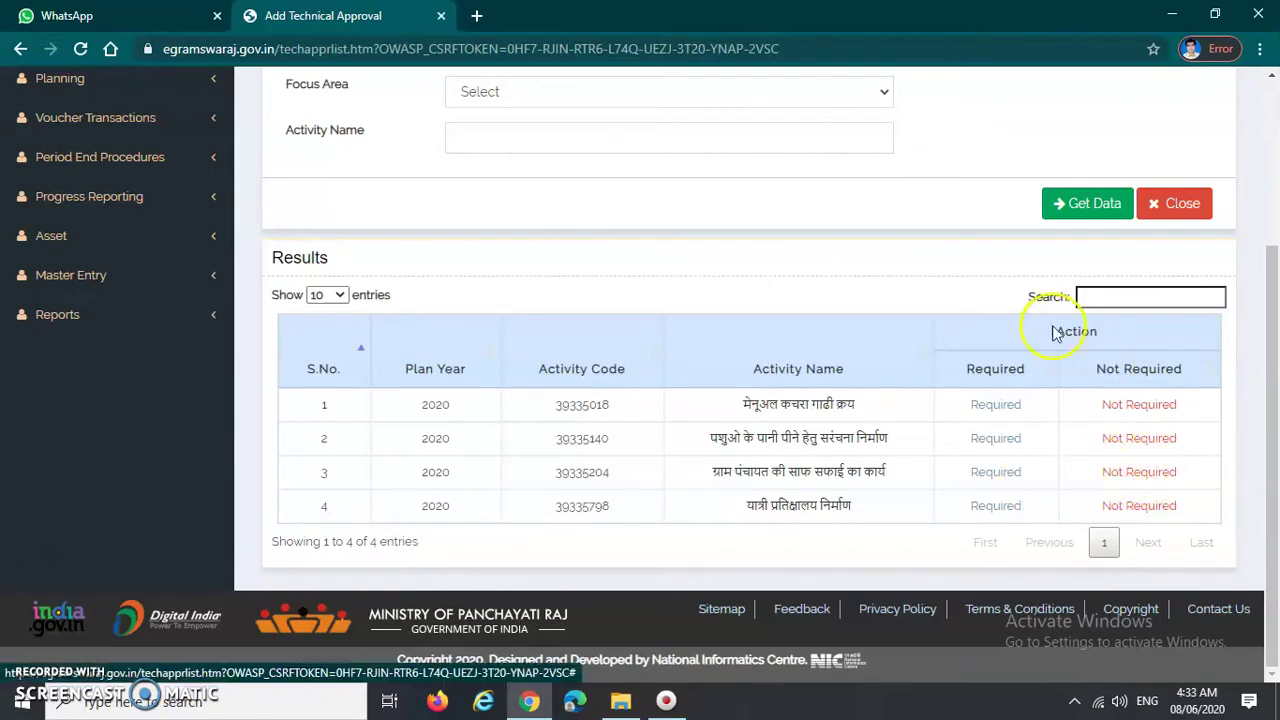
left_click(1136, 480)
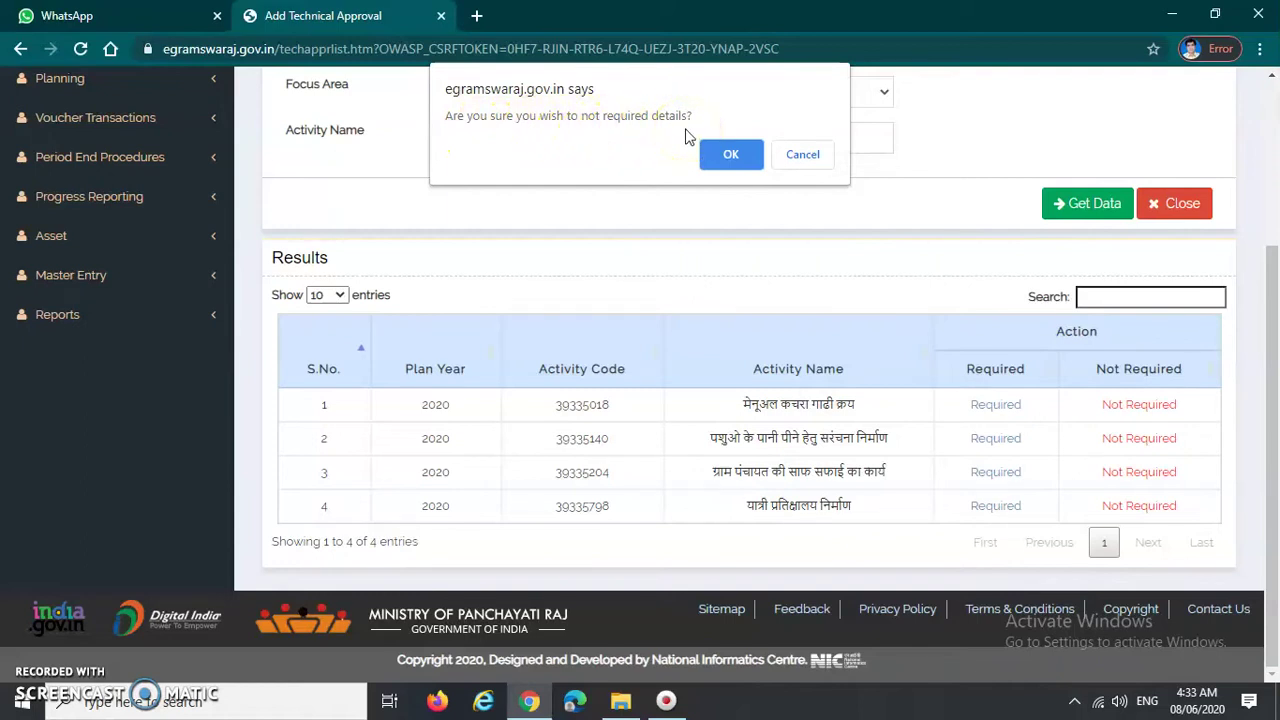
left_click(728, 158)
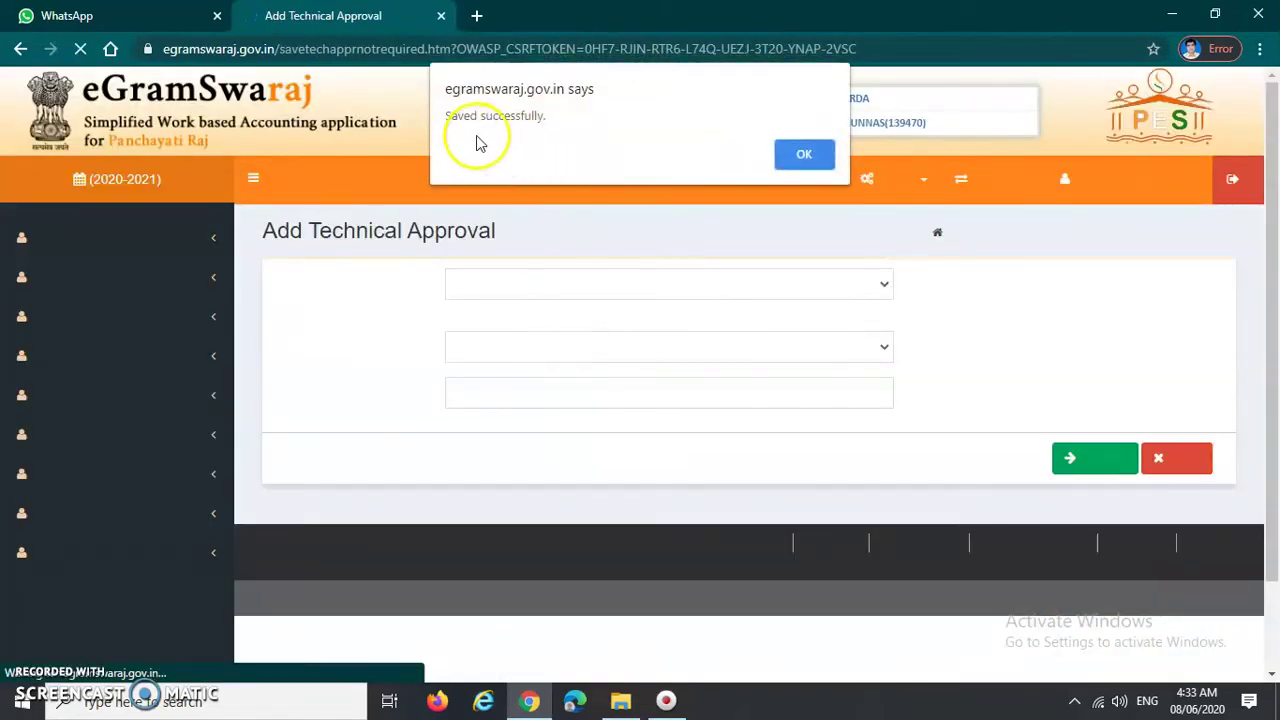
left_click_drag(445, 116, 567, 116)
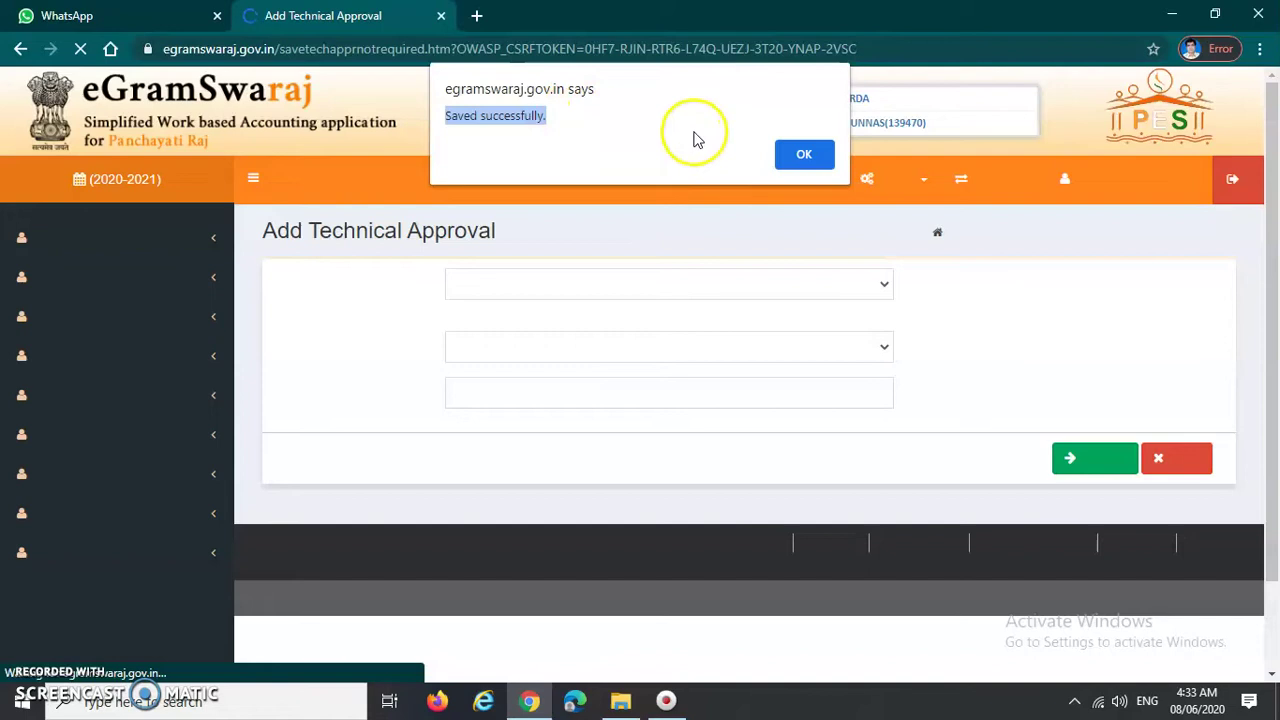
left_click(804, 157)
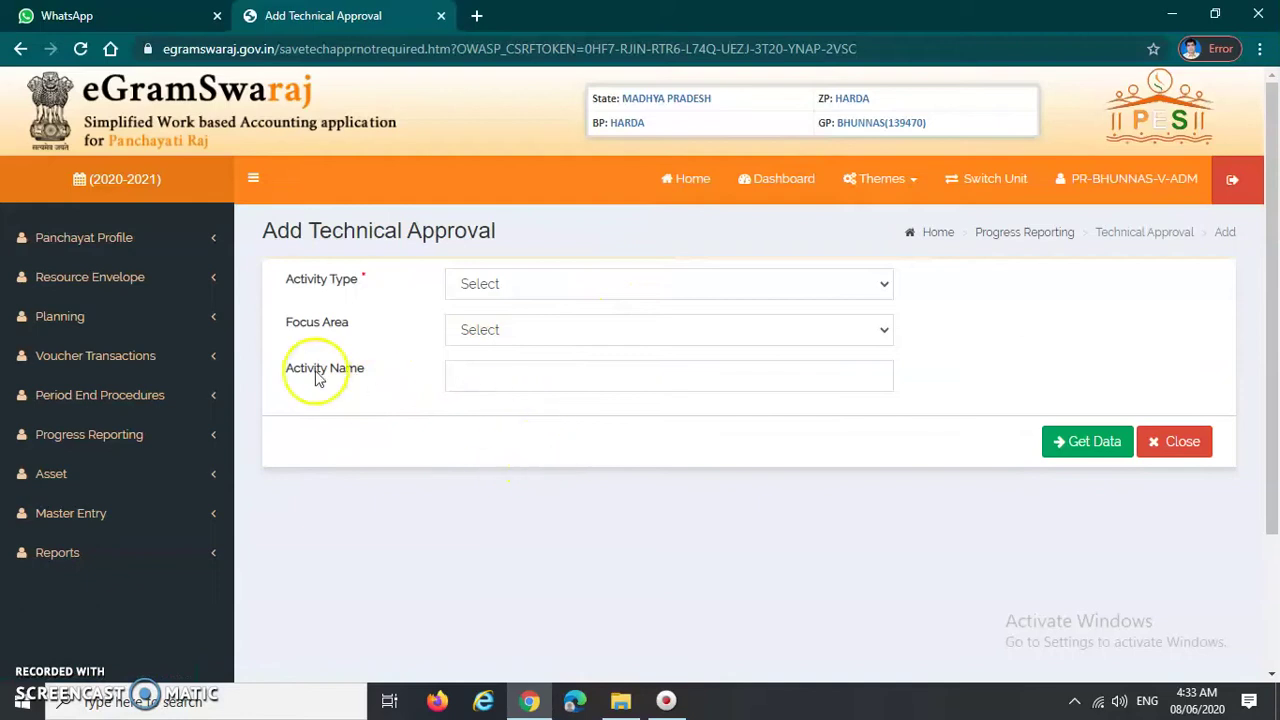
scroll(776, 480, "down", 1)
scroll(776, 478, "up", 1)
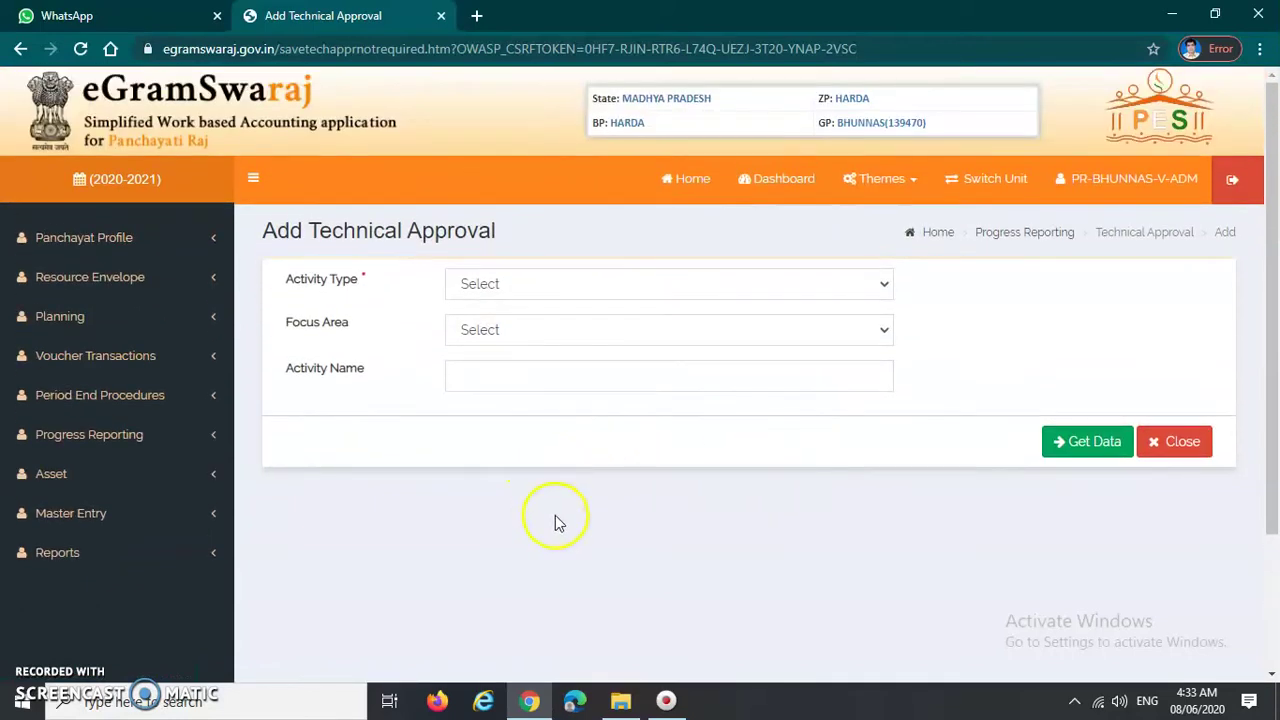
left_click(534, 287)
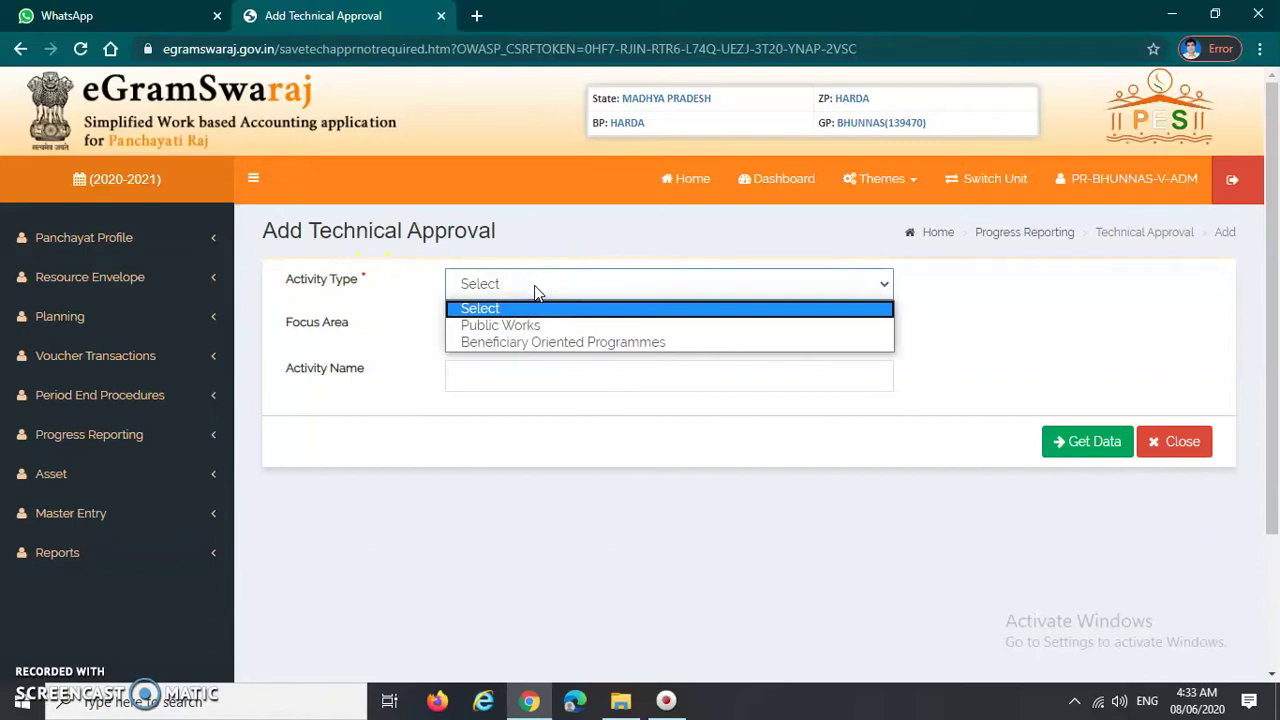
left_click(411, 299)
left_click_drag(264, 230, 505, 233)
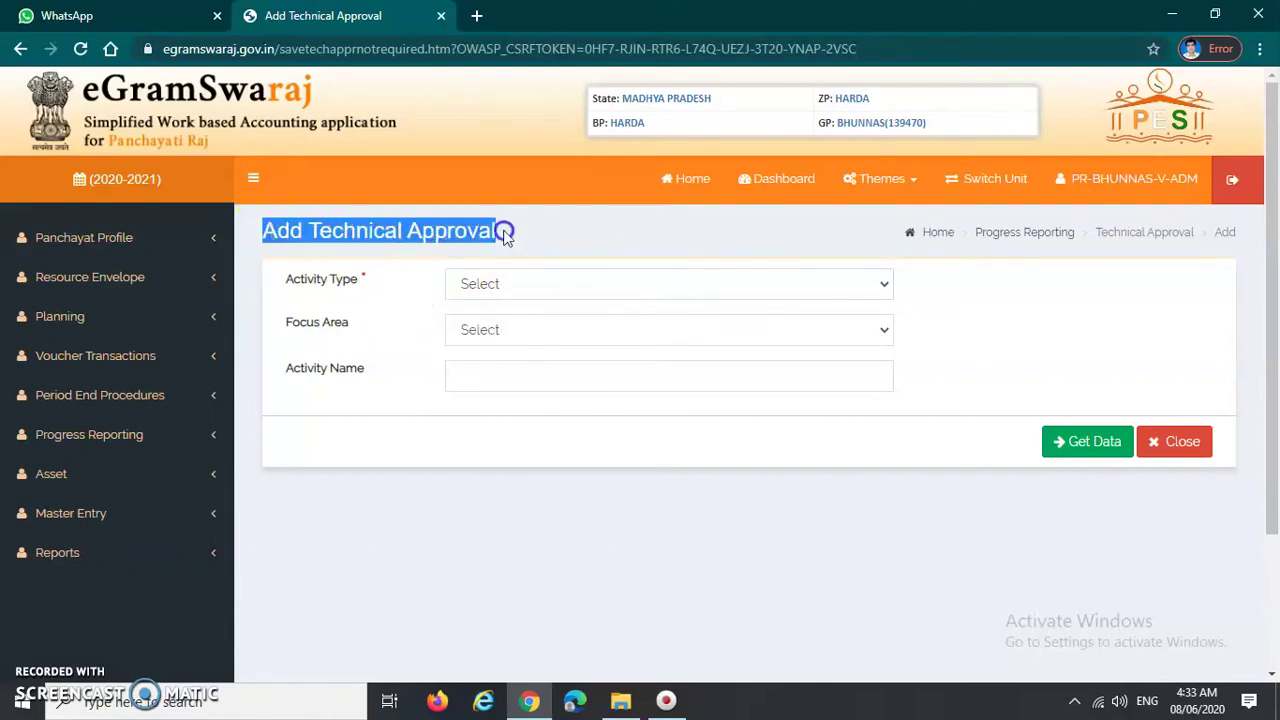
left_click(514, 233)
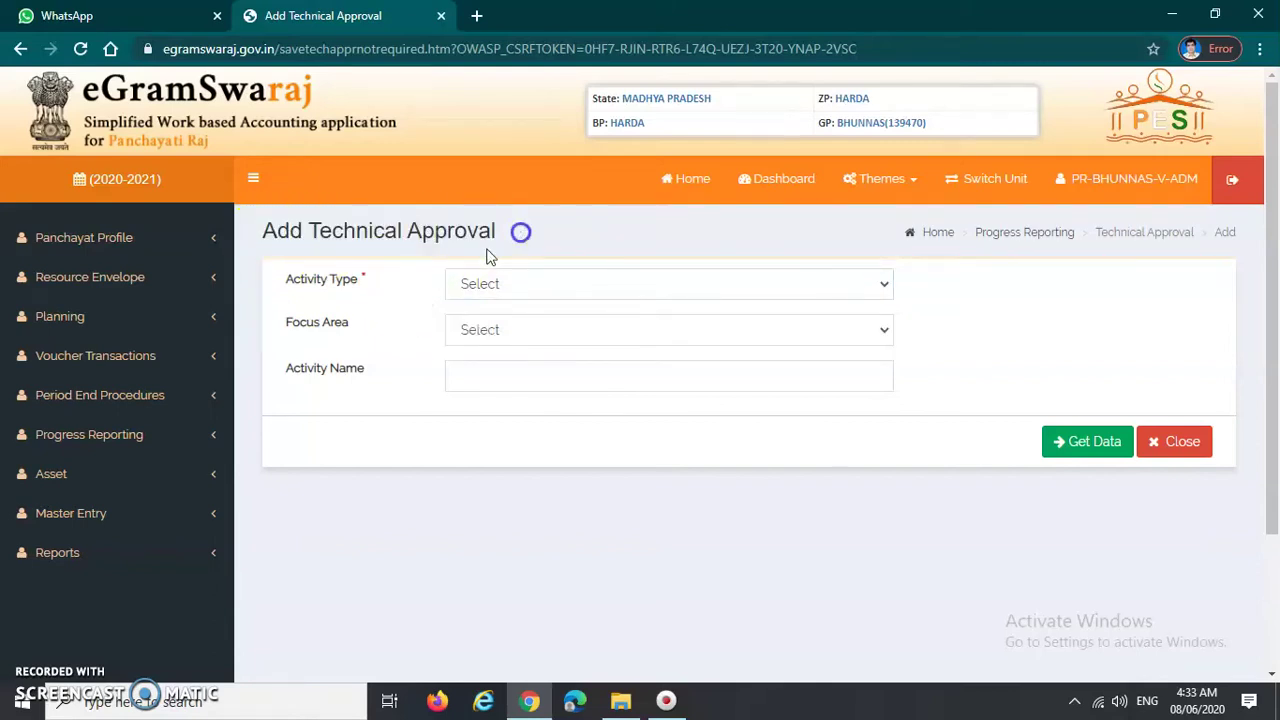
- Expand the Technical approval options under Progress Reporting and set the form's activity type to Public Works
left_click(129, 443)
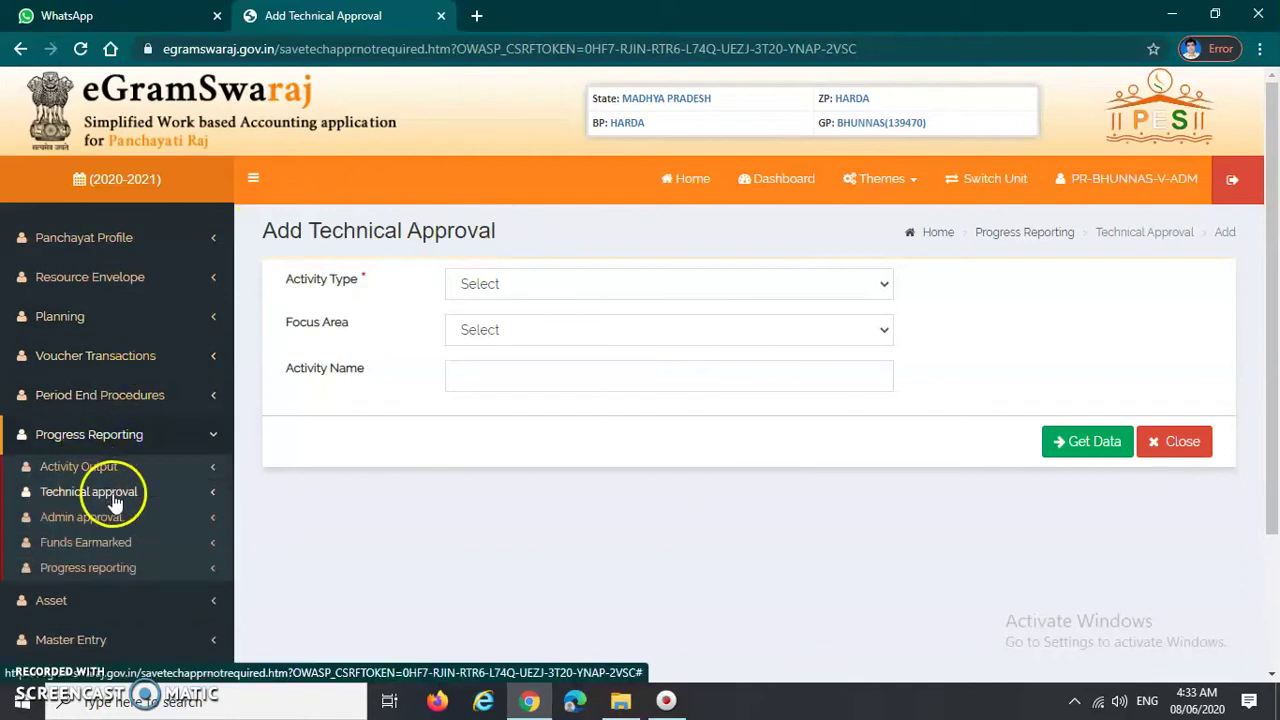
left_click(108, 492)
left_click(388, 286)
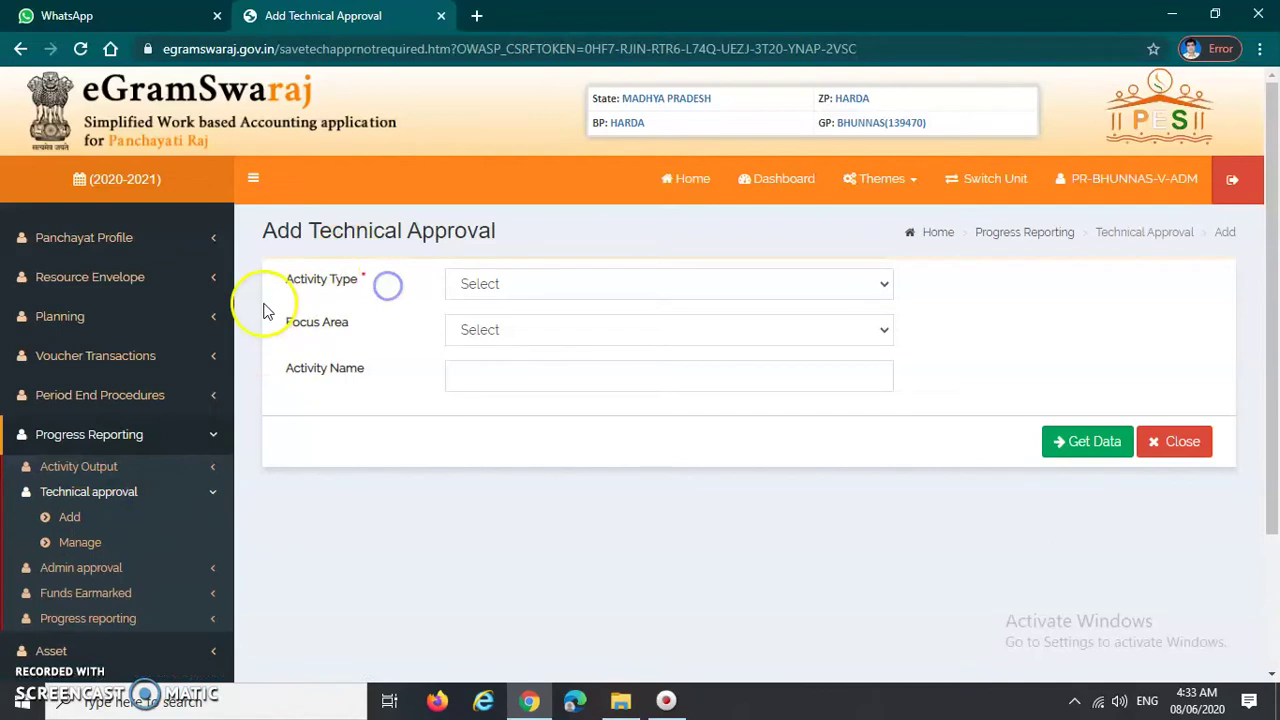
left_click(548, 290)
left_click(550, 324)
left_click(370, 360)
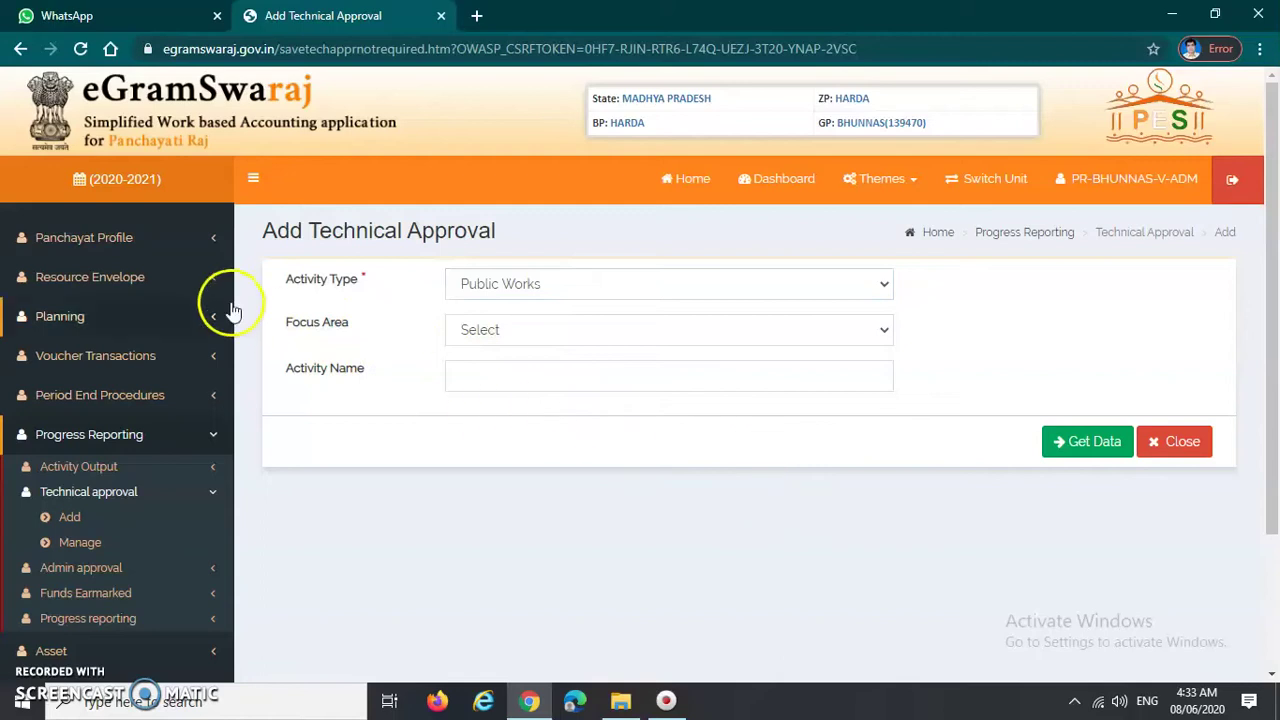
- Retrieve the Public Works activities for technical approval without a focus area or activity name filter
left_click_drag(286, 322, 360, 323)
left_click_drag(286, 369, 352, 375)
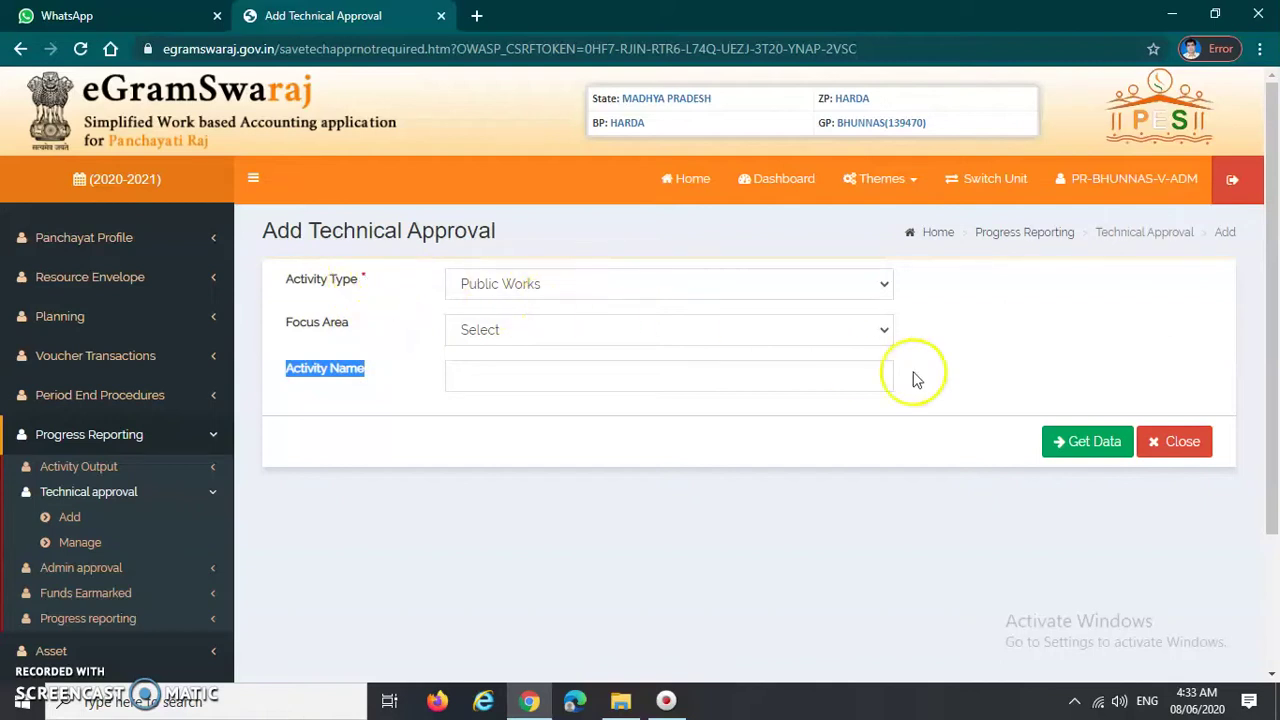
left_click(1065, 472)
left_click(1097, 455)
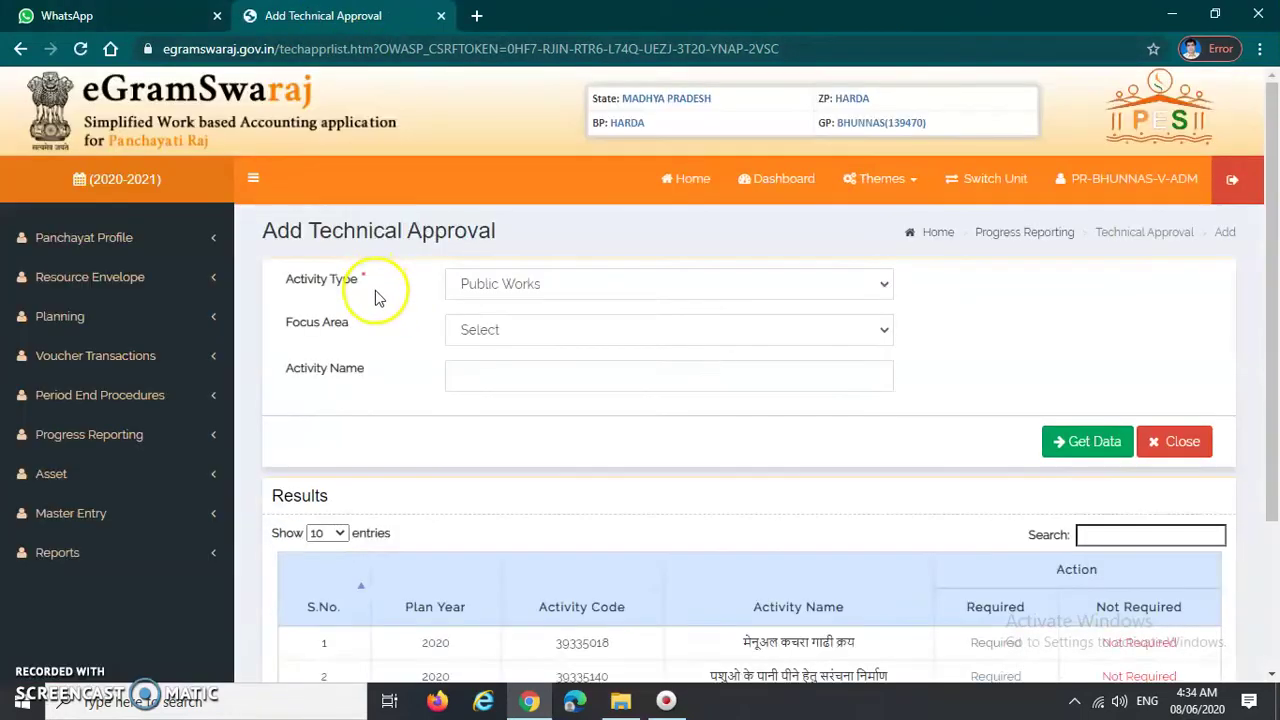
- Mark technical approval as Required for activity 39335140, पशुओ के पानी पीने हेतु सरंचना निर्माण, and confirm adding its details
scroll(420, 340, "down", 3)
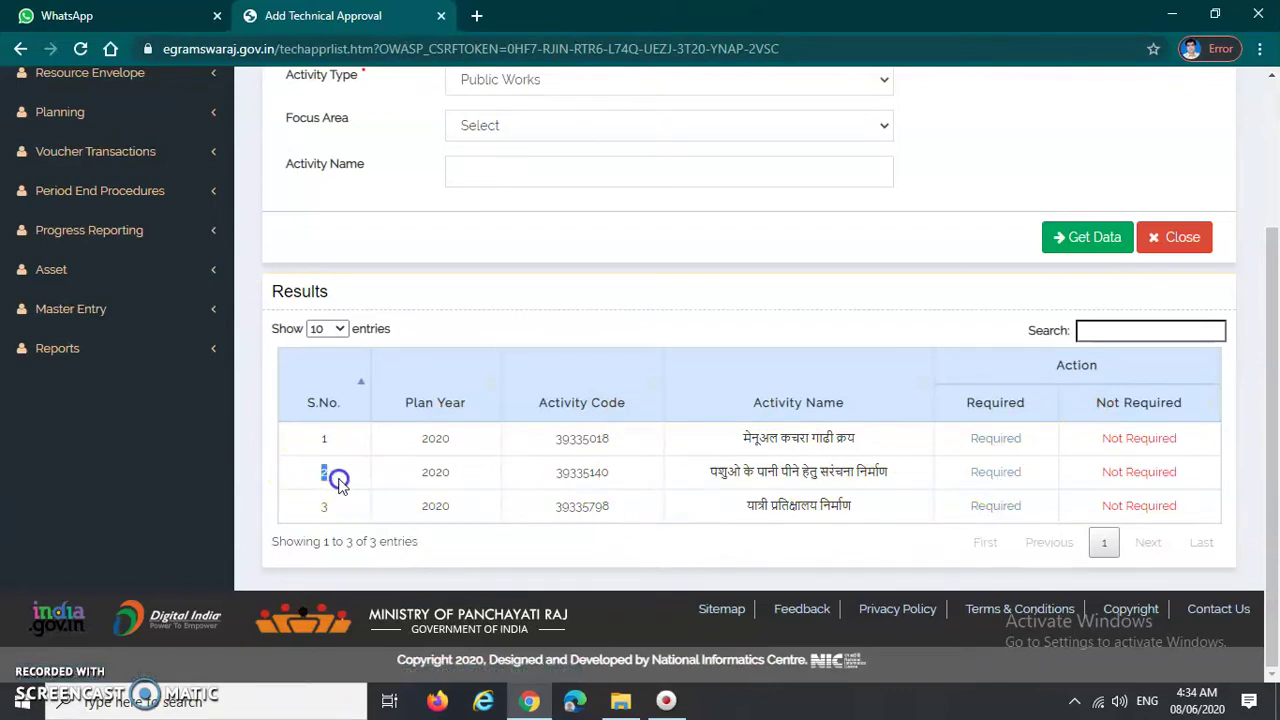
left_click_drag(708, 472, 858, 490)
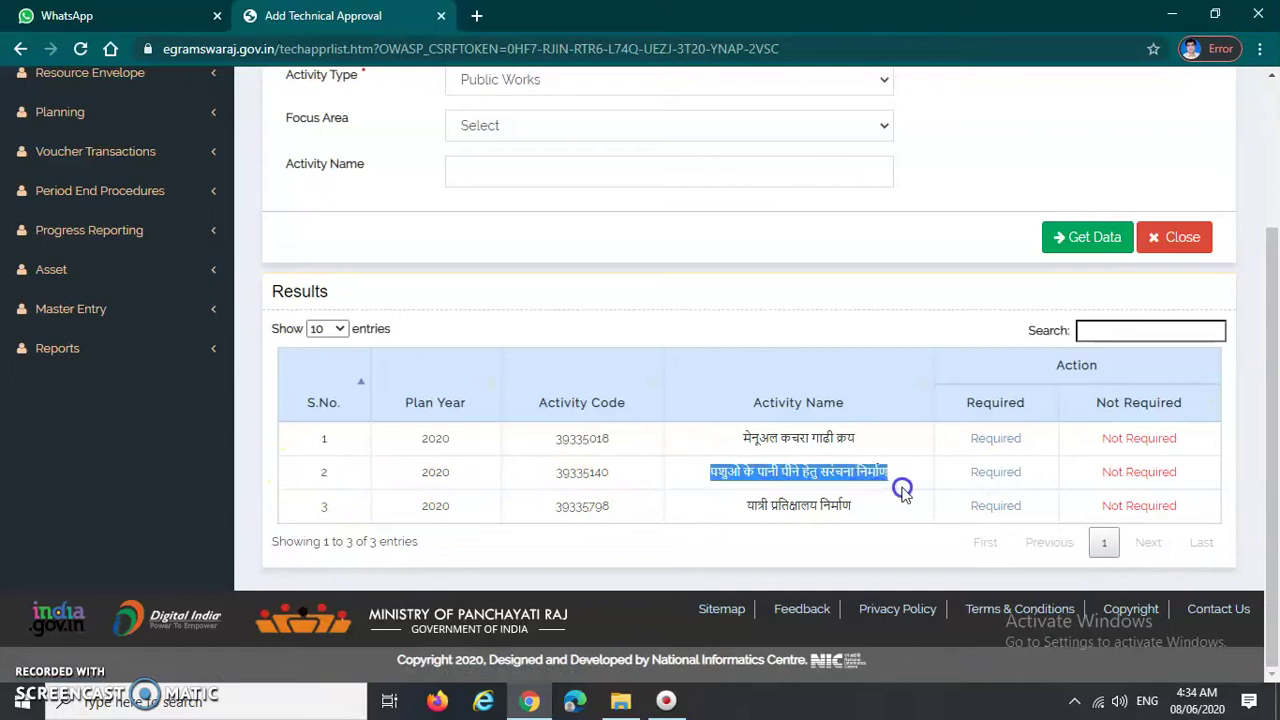
left_click(904, 483)
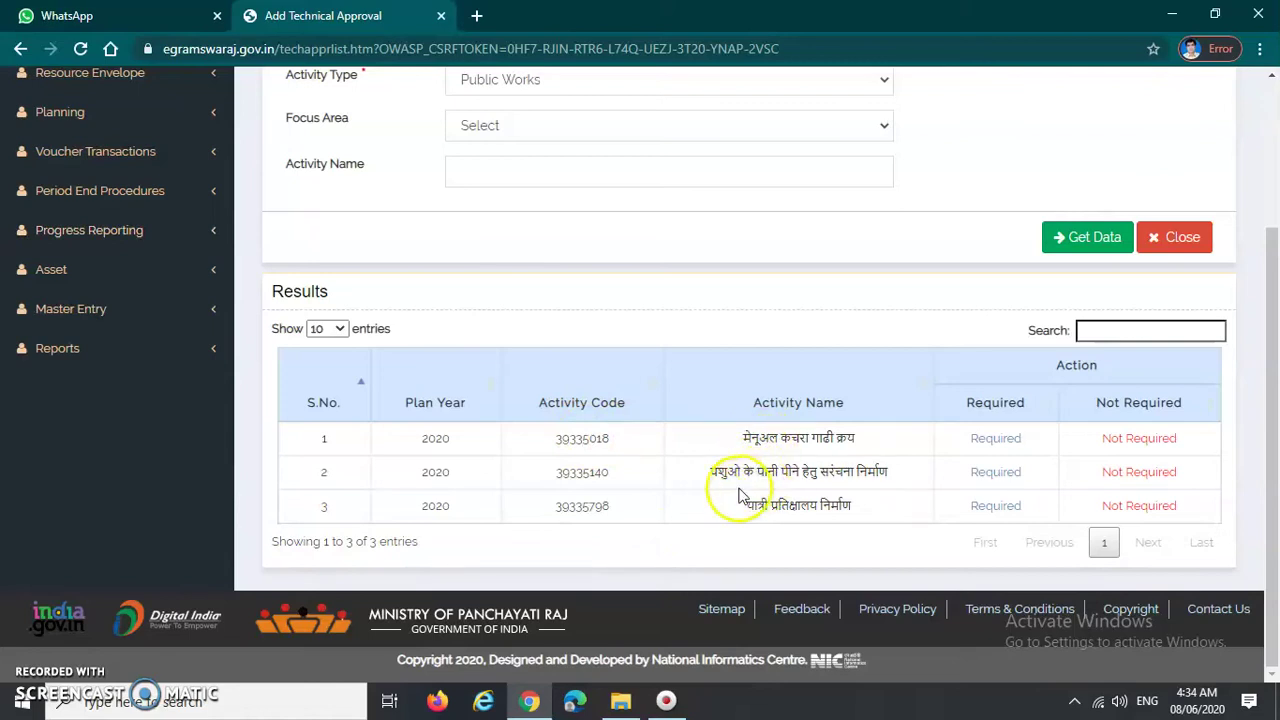
left_click_drag(707, 471, 890, 473)
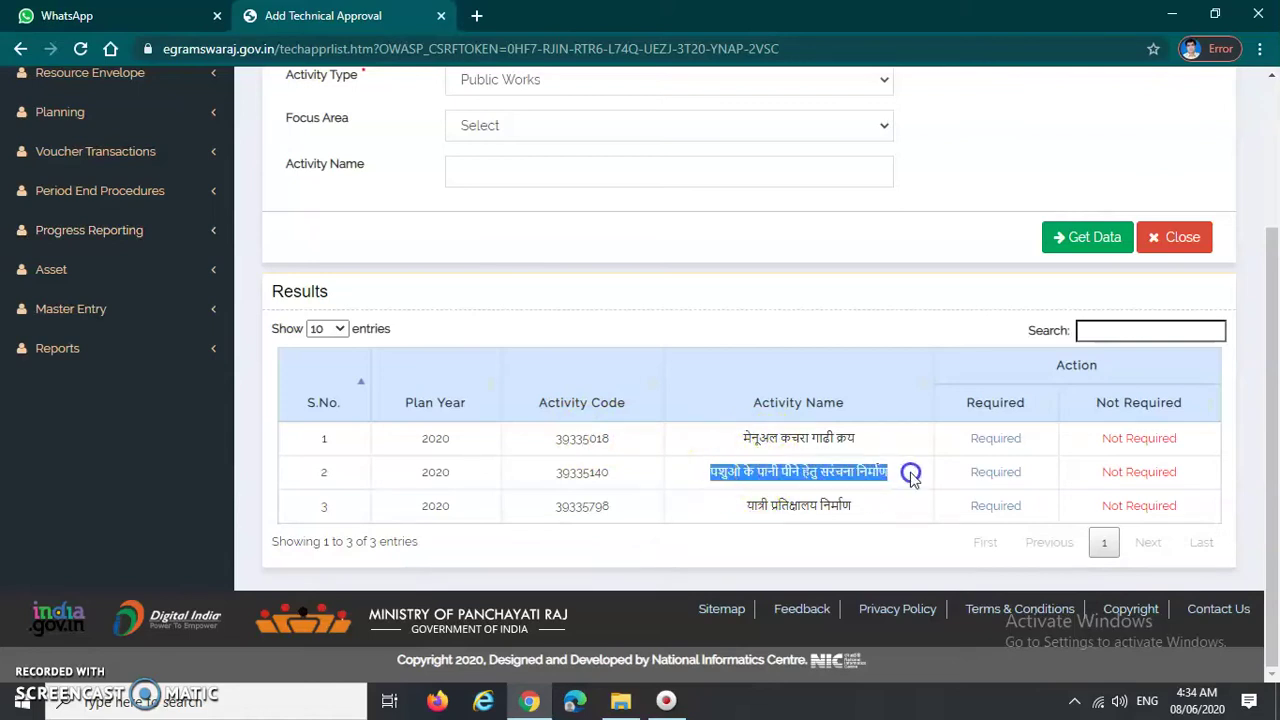
left_click(910, 476)
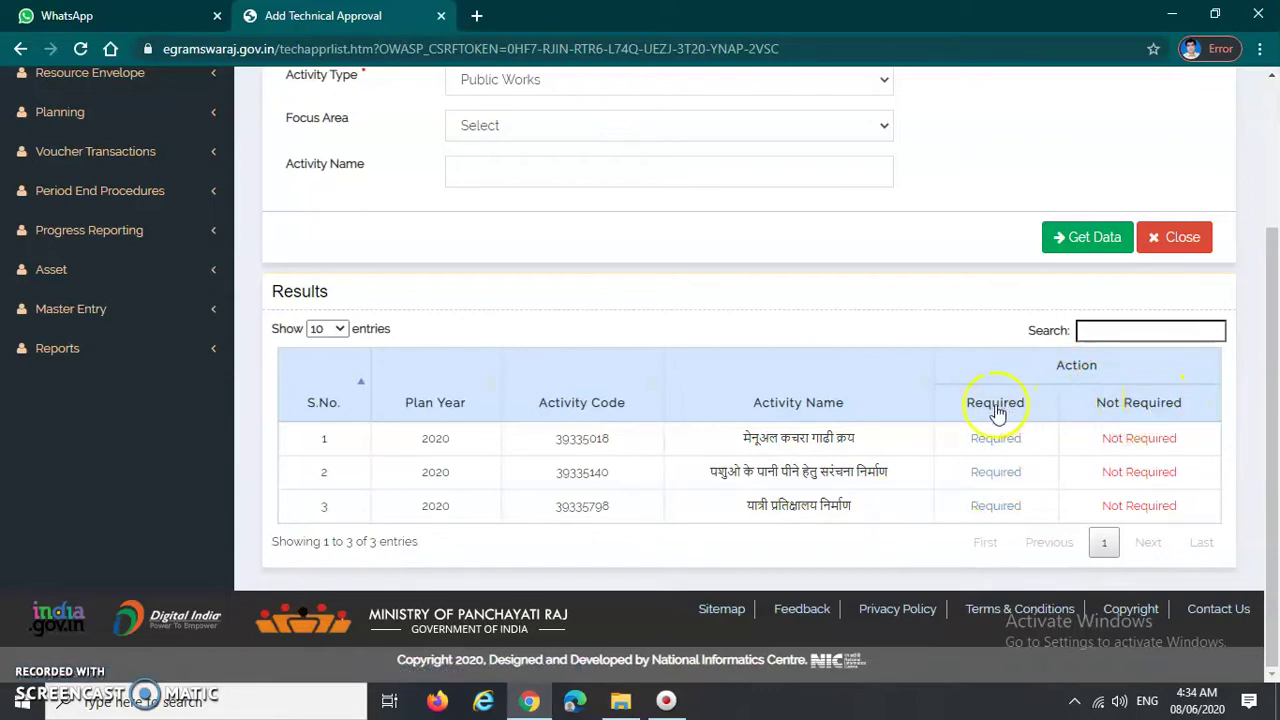
left_click_drag(707, 474, 903, 481)
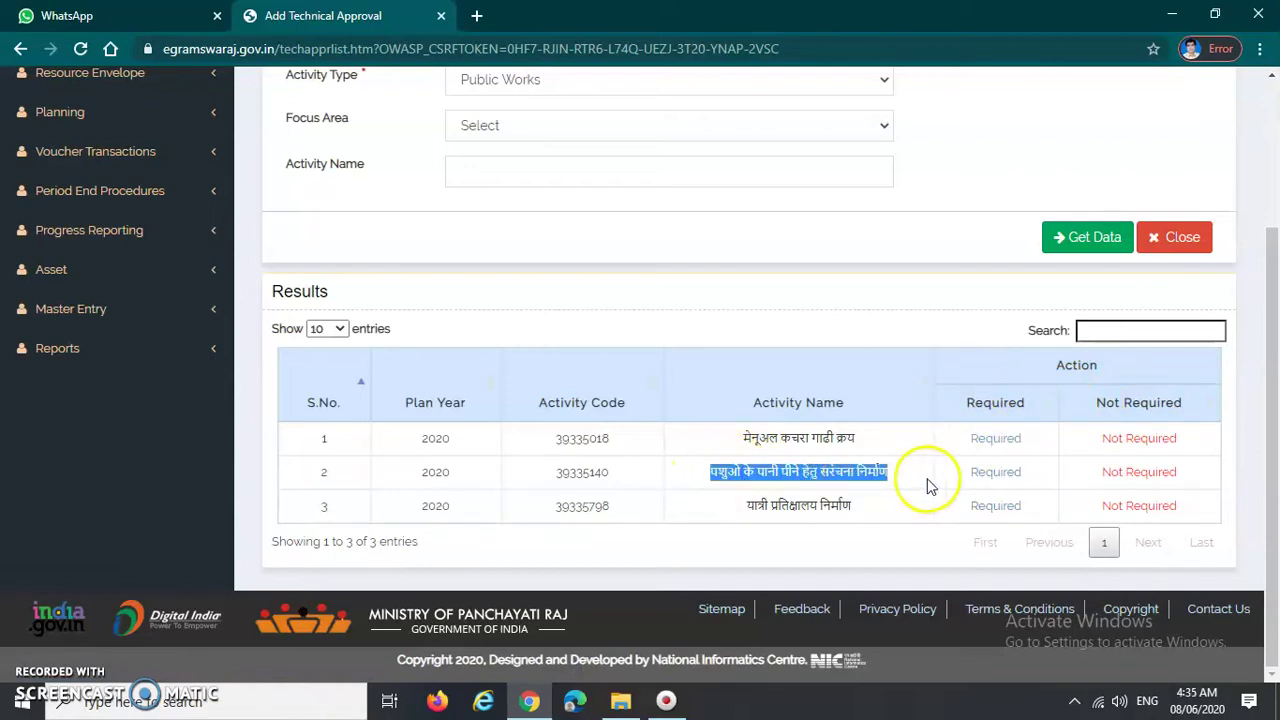
left_click(993, 473)
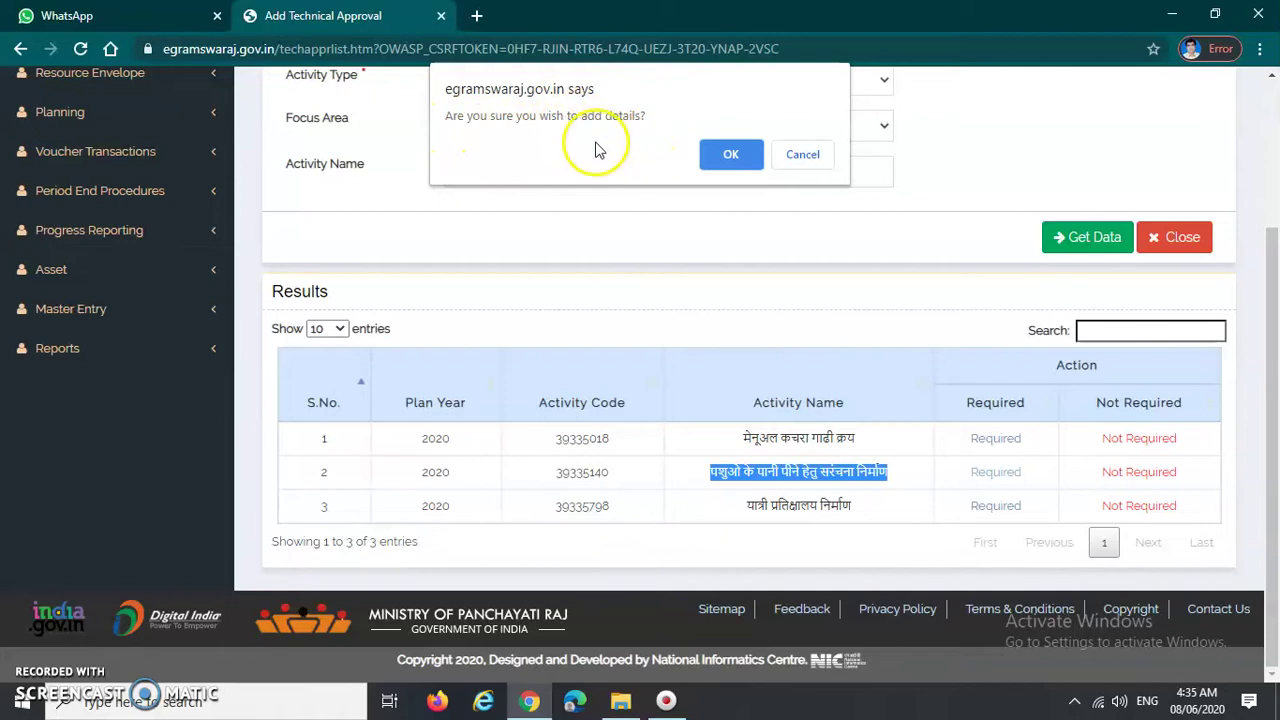
triple_click(500, 116)
left_click(729, 155)
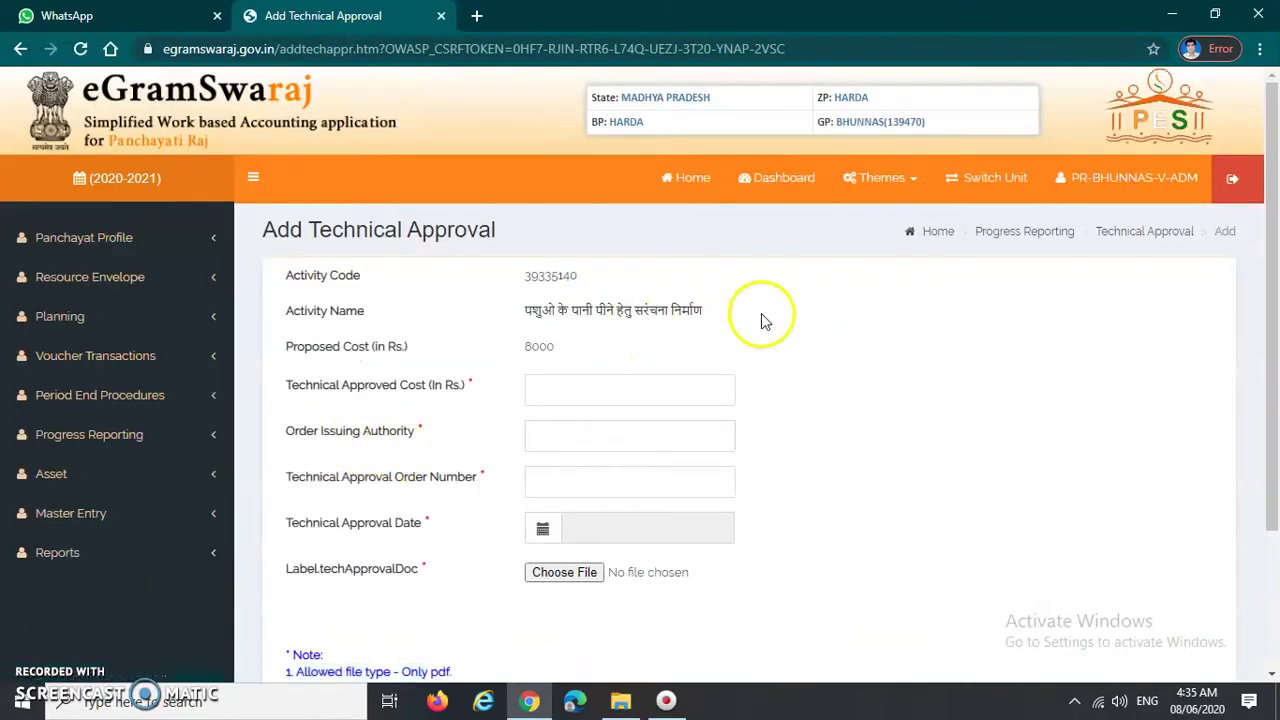
- Check the activity's code, name and proposed cost, and set its technical approved cost to Rs. 8000
triple_click(289, 230)
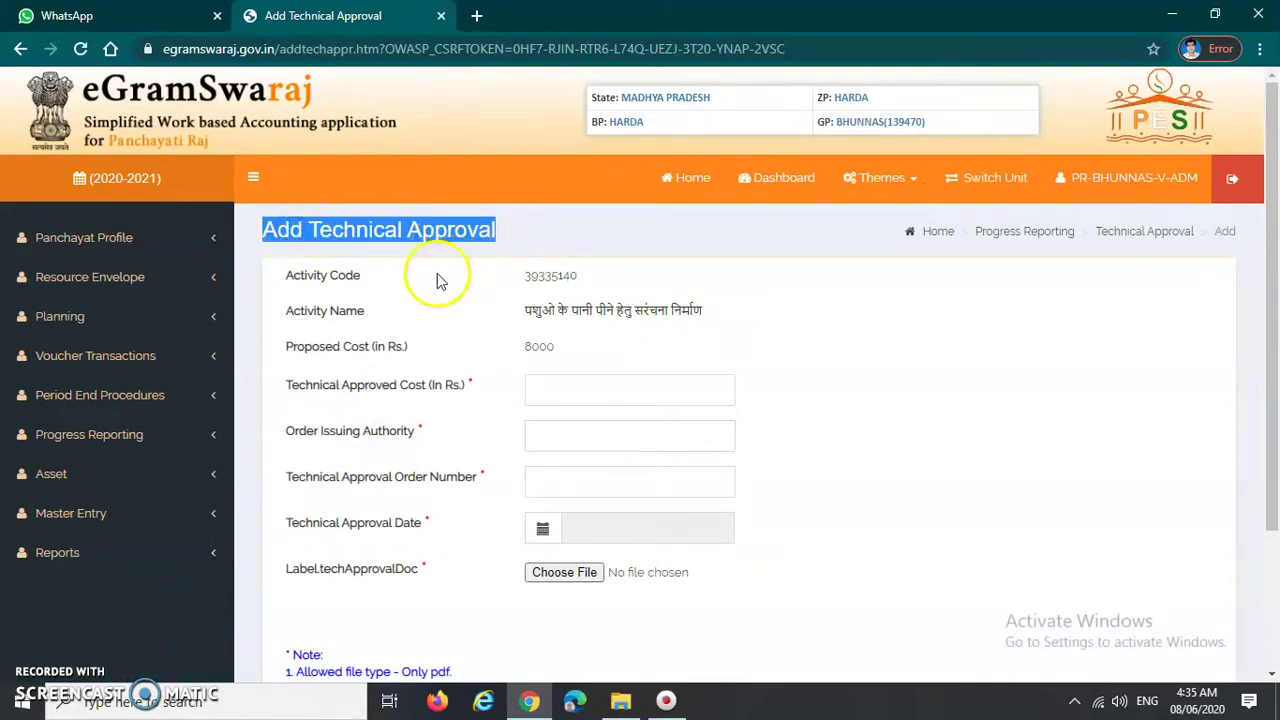
left_click(333, 280)
left_click(627, 287)
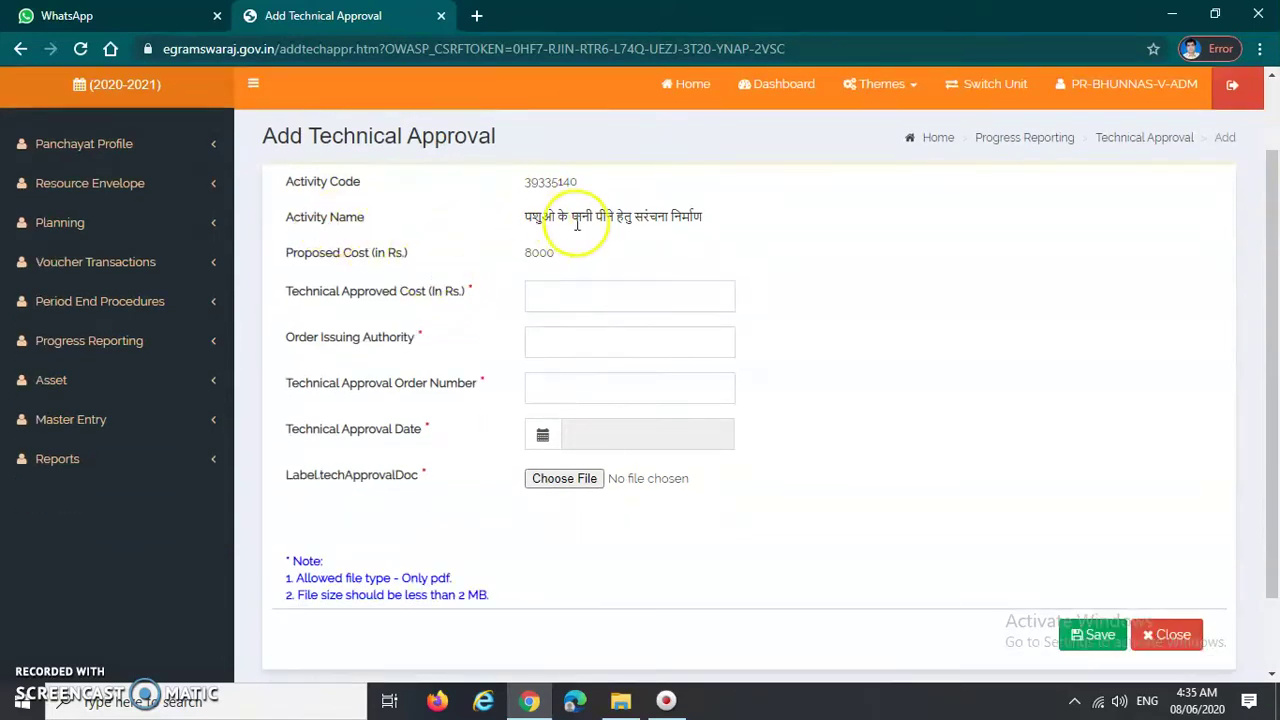
left_click_drag(515, 224, 724, 236)
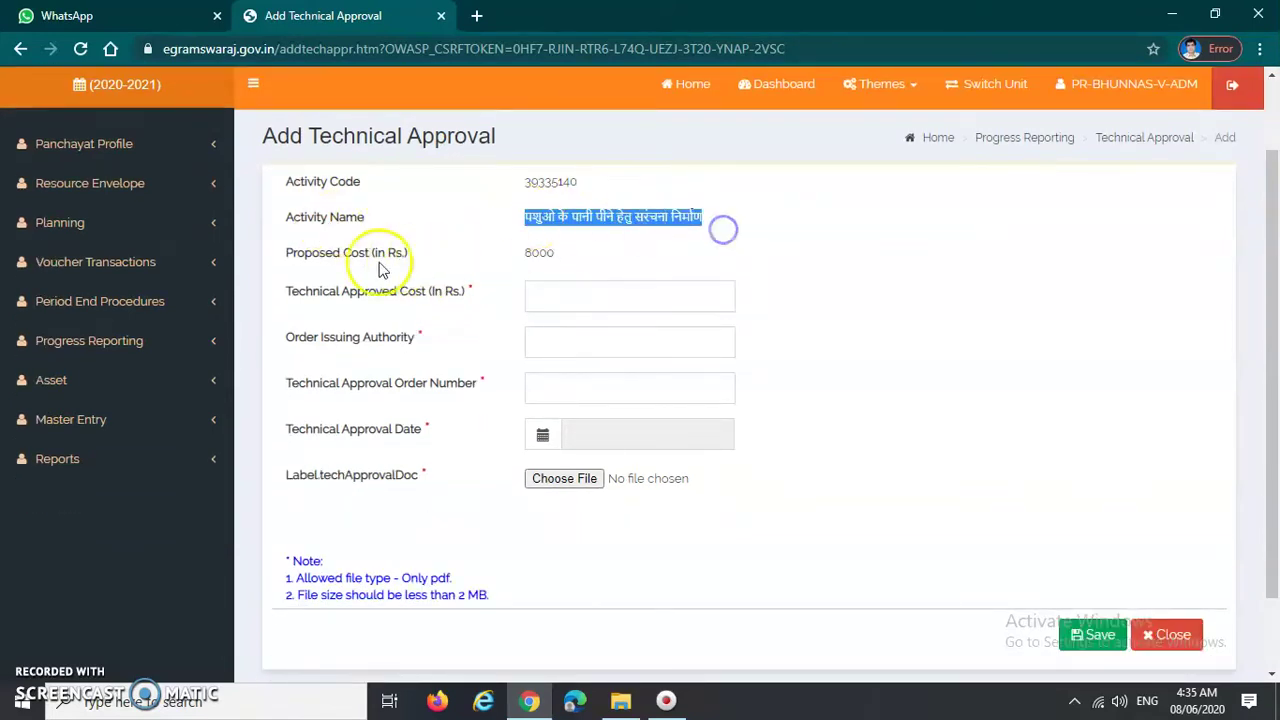
left_click(527, 255)
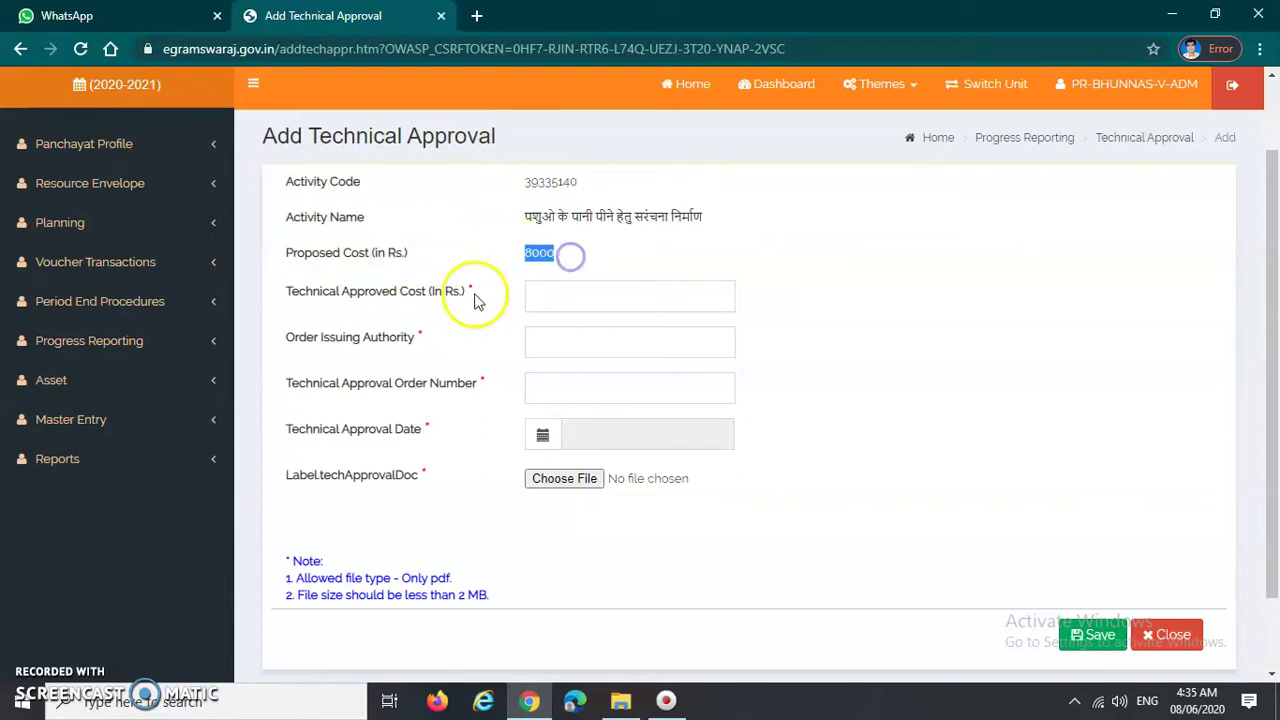
triple_click(305, 295)
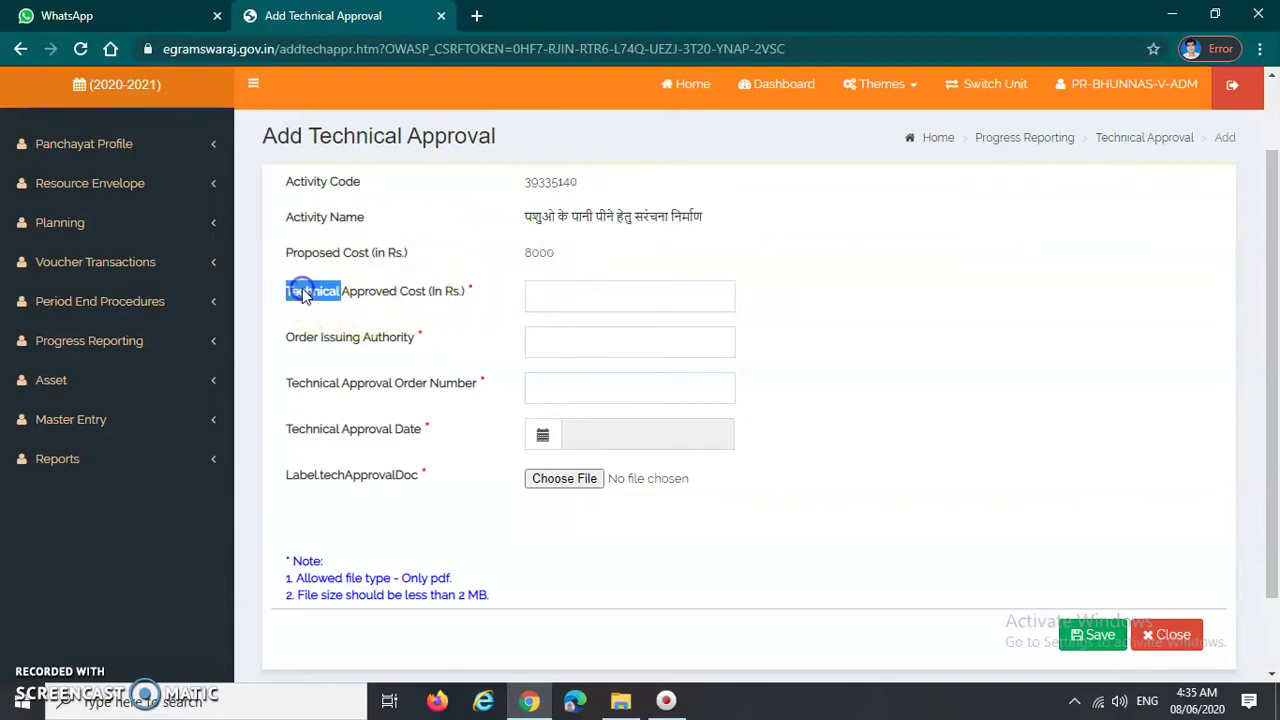
left_click(552, 295)
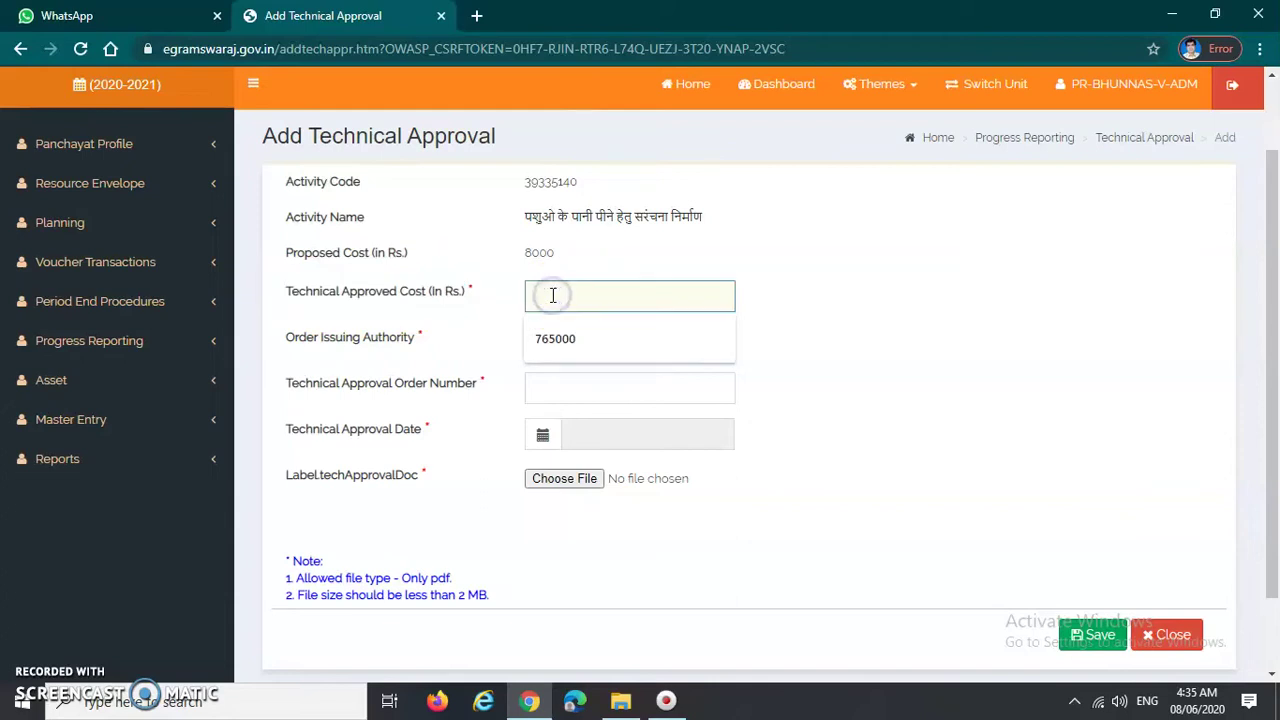
type("80")
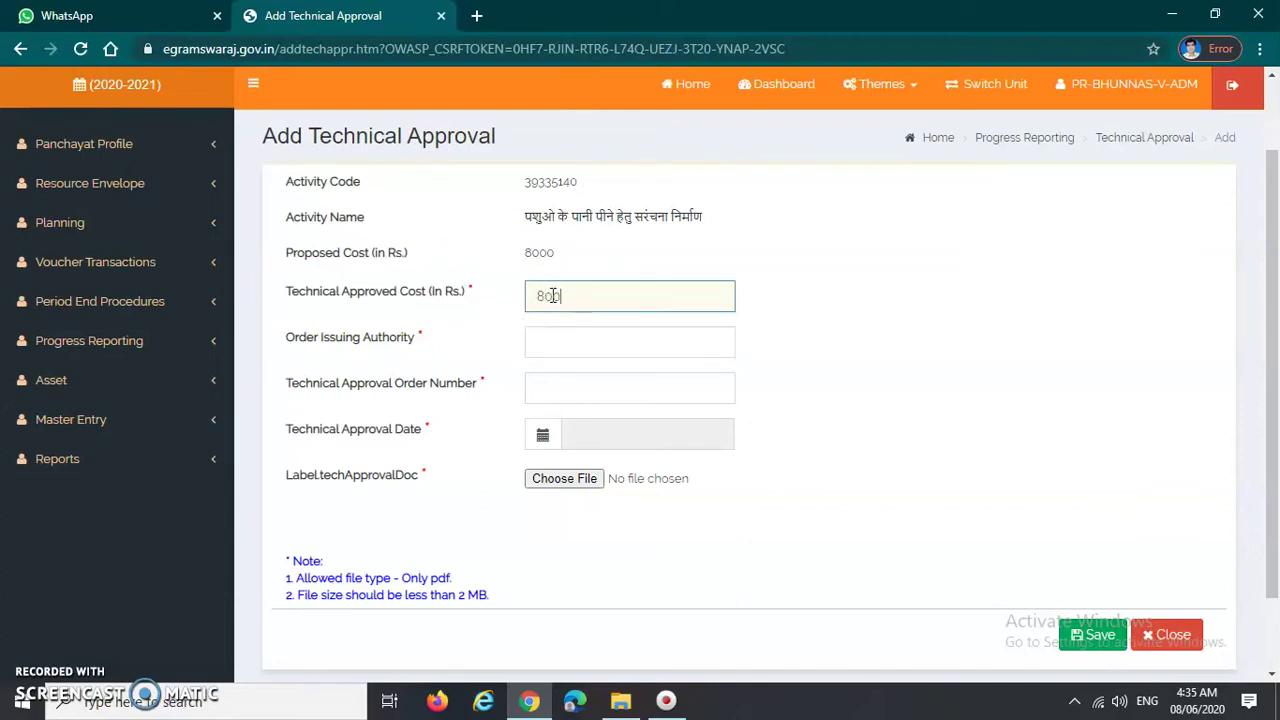
type("00")
left_click(820, 332)
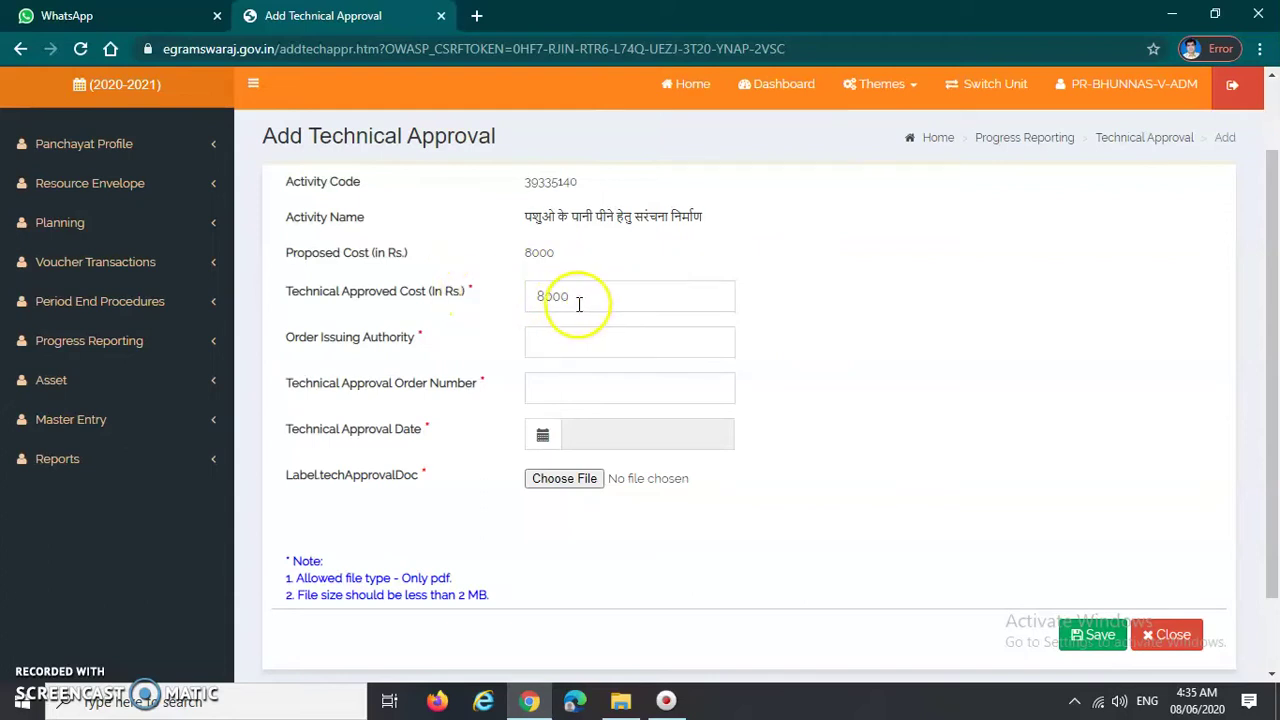
- Set the order issuing authority to AE and enter the technical approval order number
left_click(550, 342)
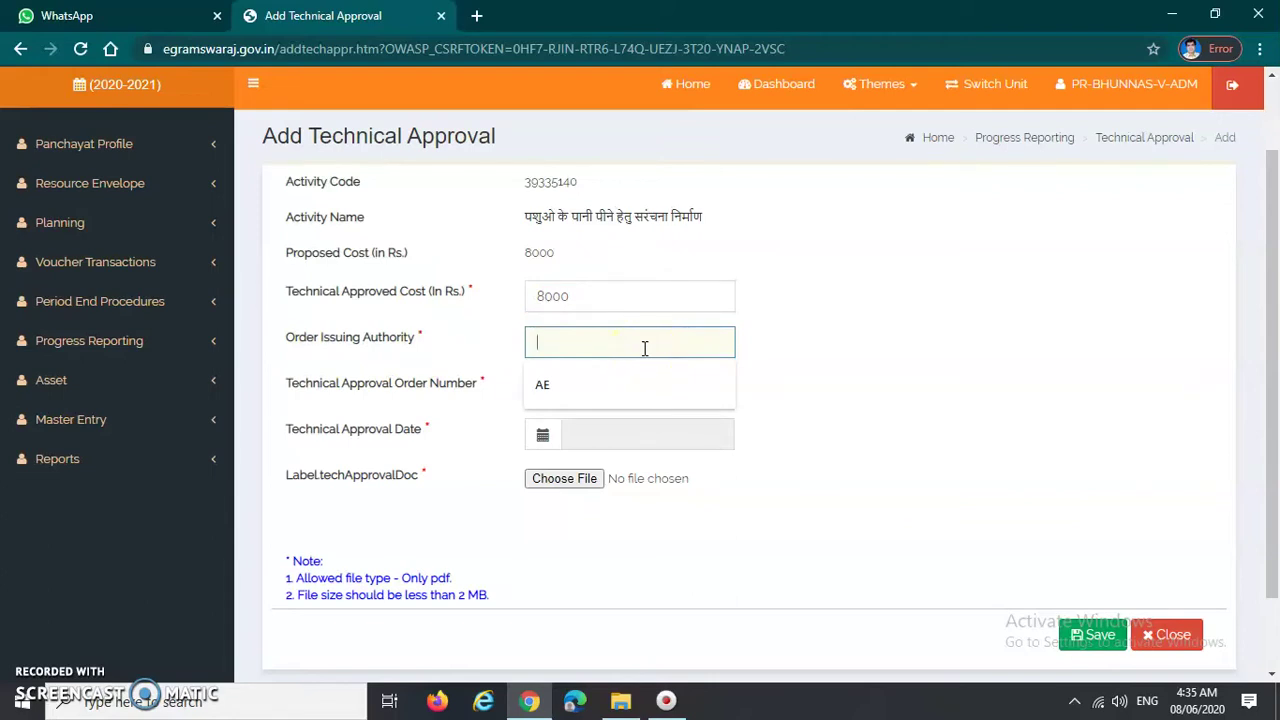
left_click(556, 390)
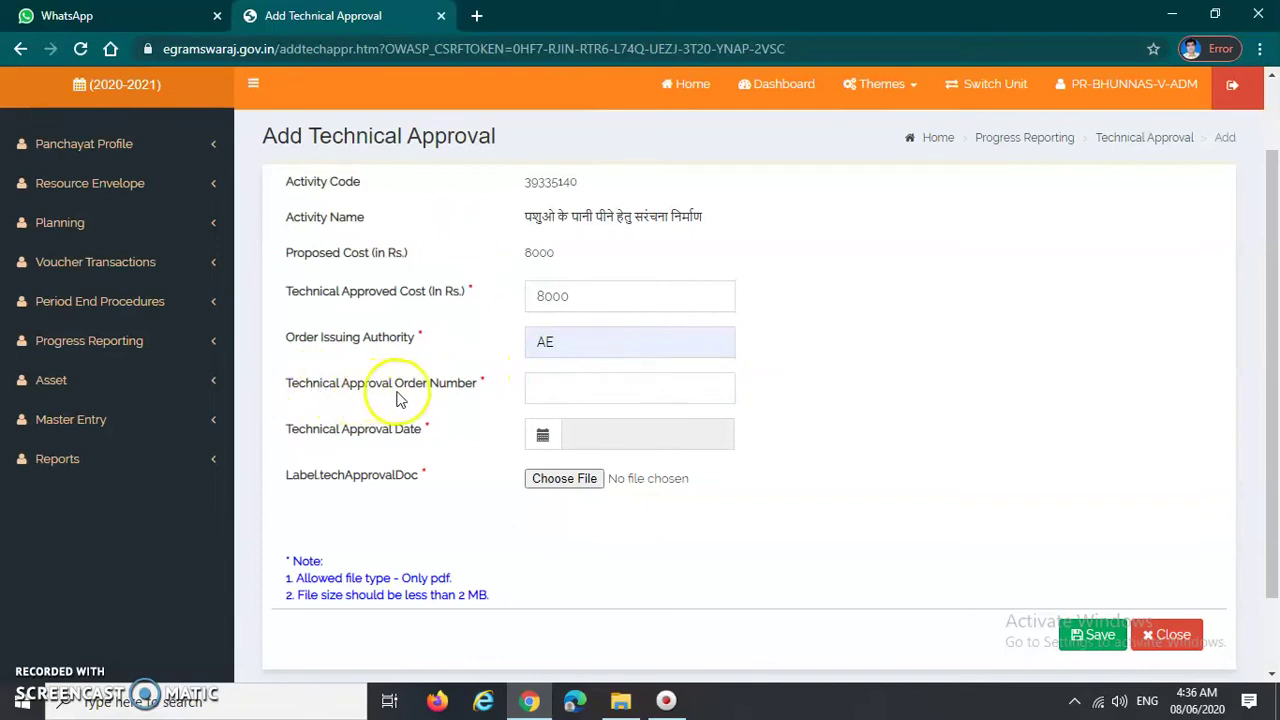
left_click(572, 391)
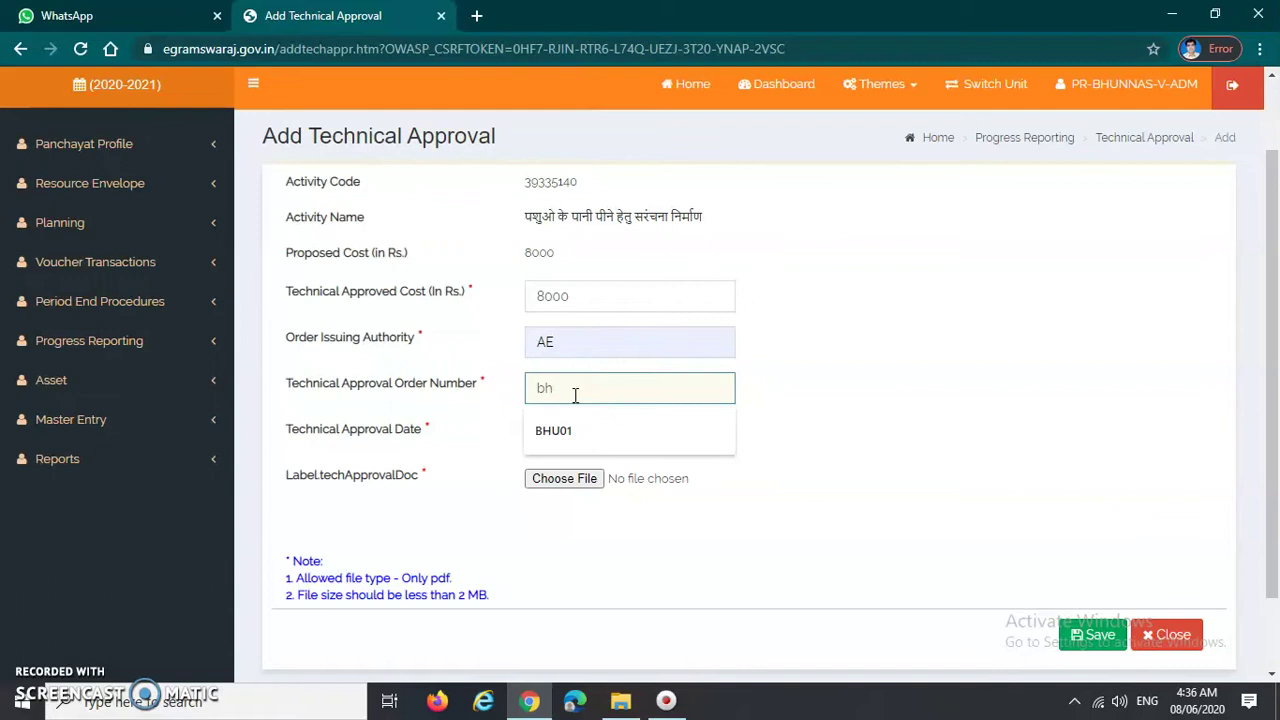
key("BackSpace")
key("BackSpace")
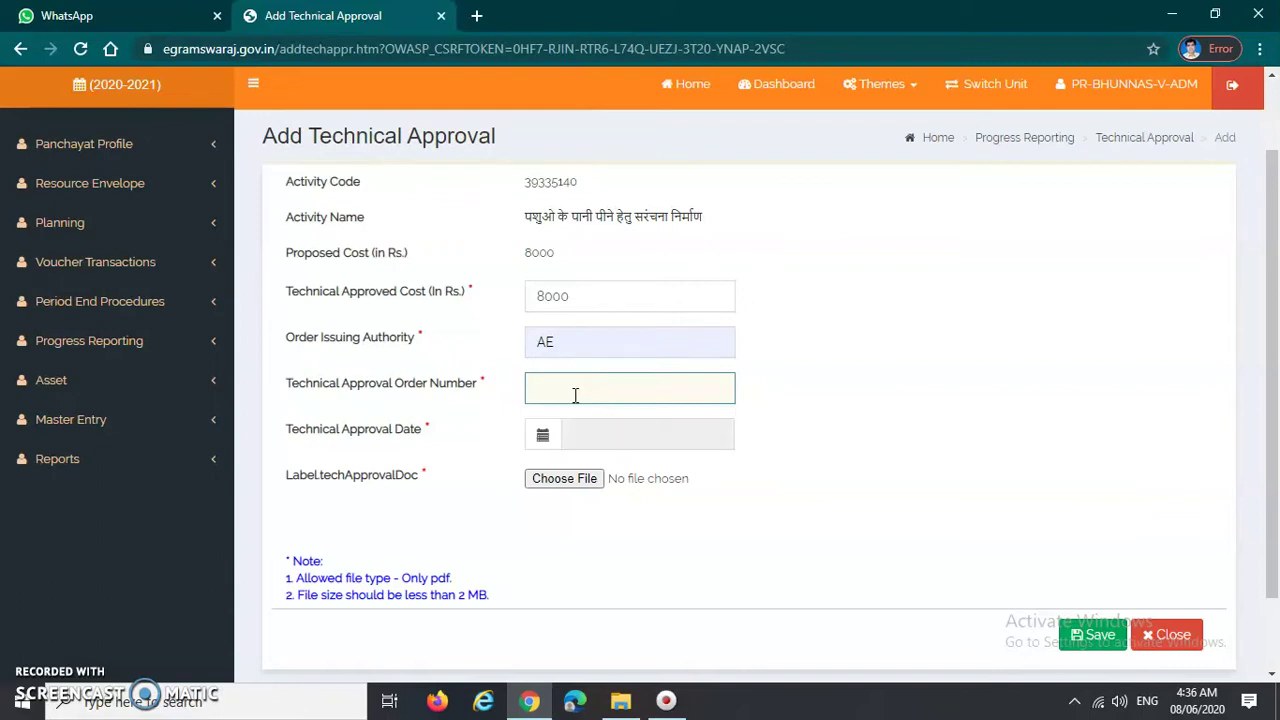
type("BHU")
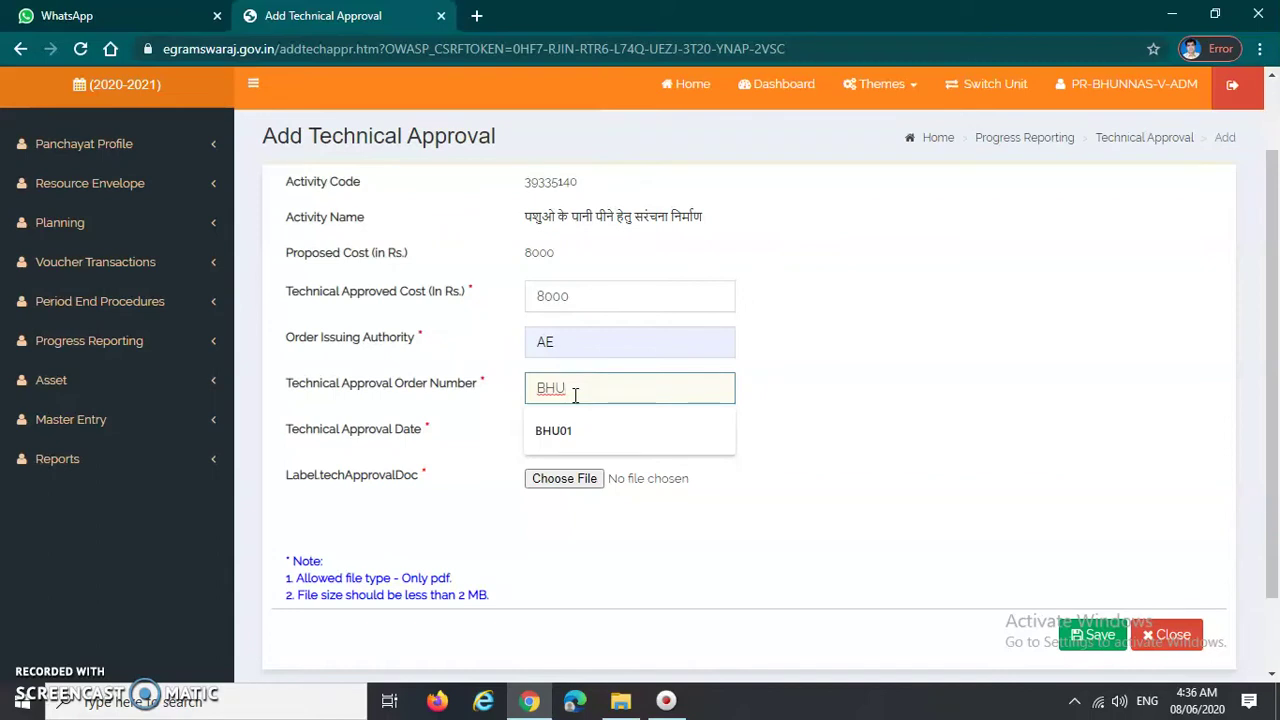
type("02")
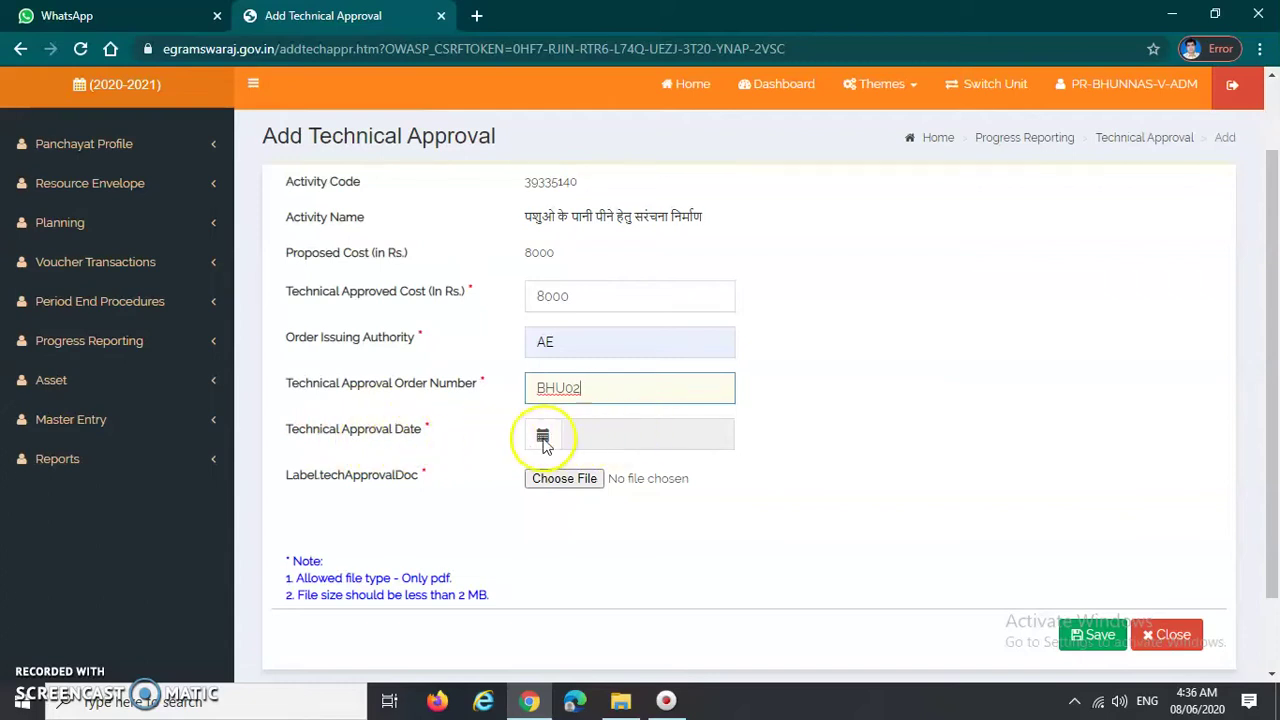
- Set the technical approval date to 06-06-2020 and attach simplified-format.pdf as the technical approval document
left_click(616, 439)
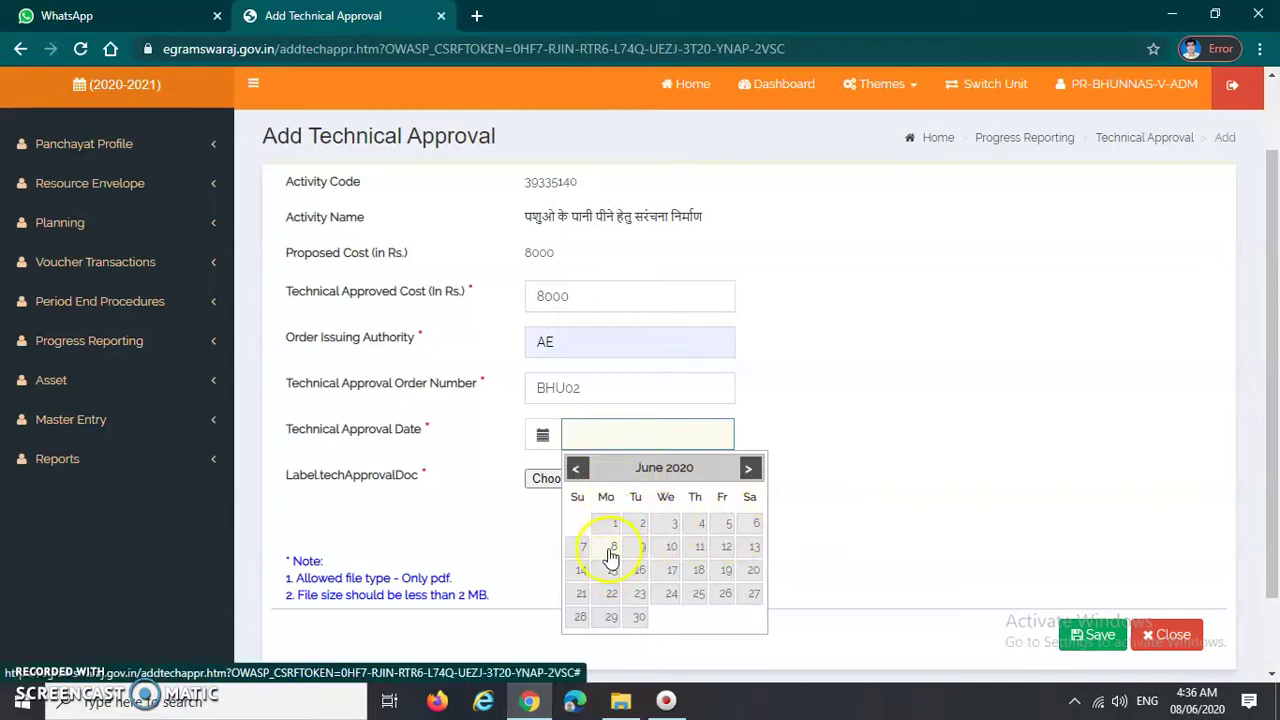
left_click(755, 527)
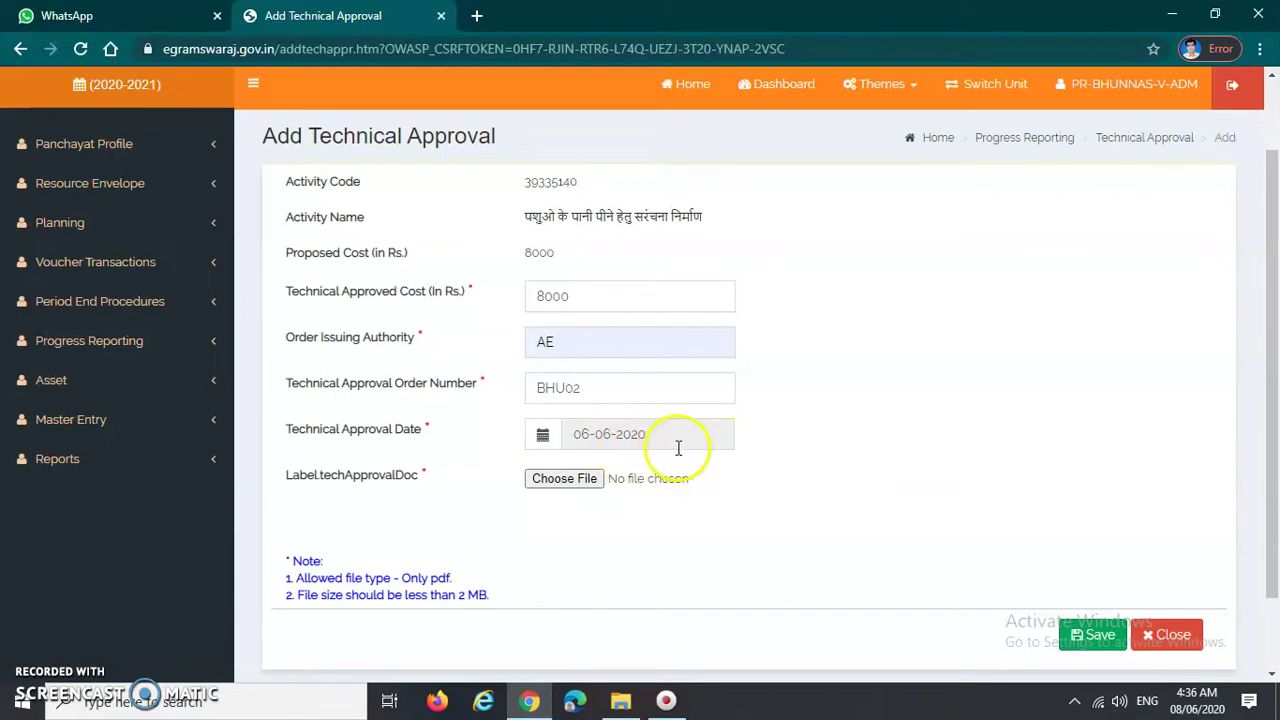
left_click(390, 481)
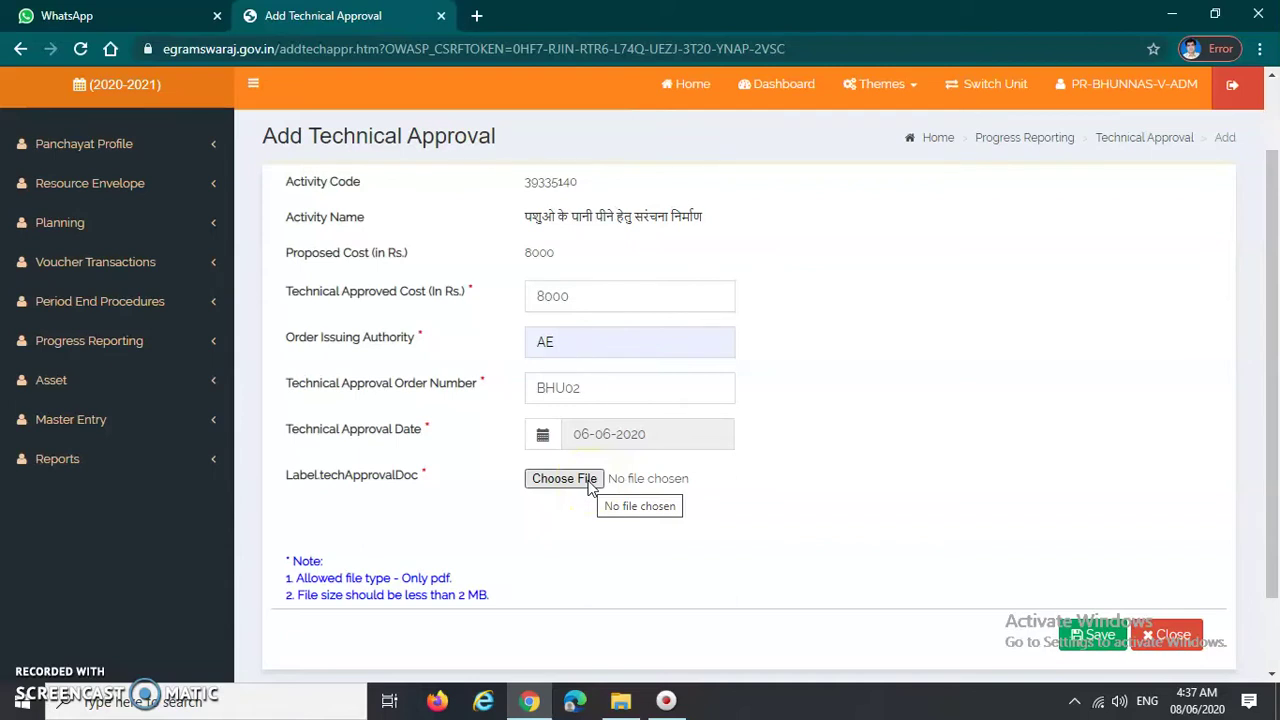
scroll(295, 525, "down", 1)
left_click_drag(292, 468, 514, 506)
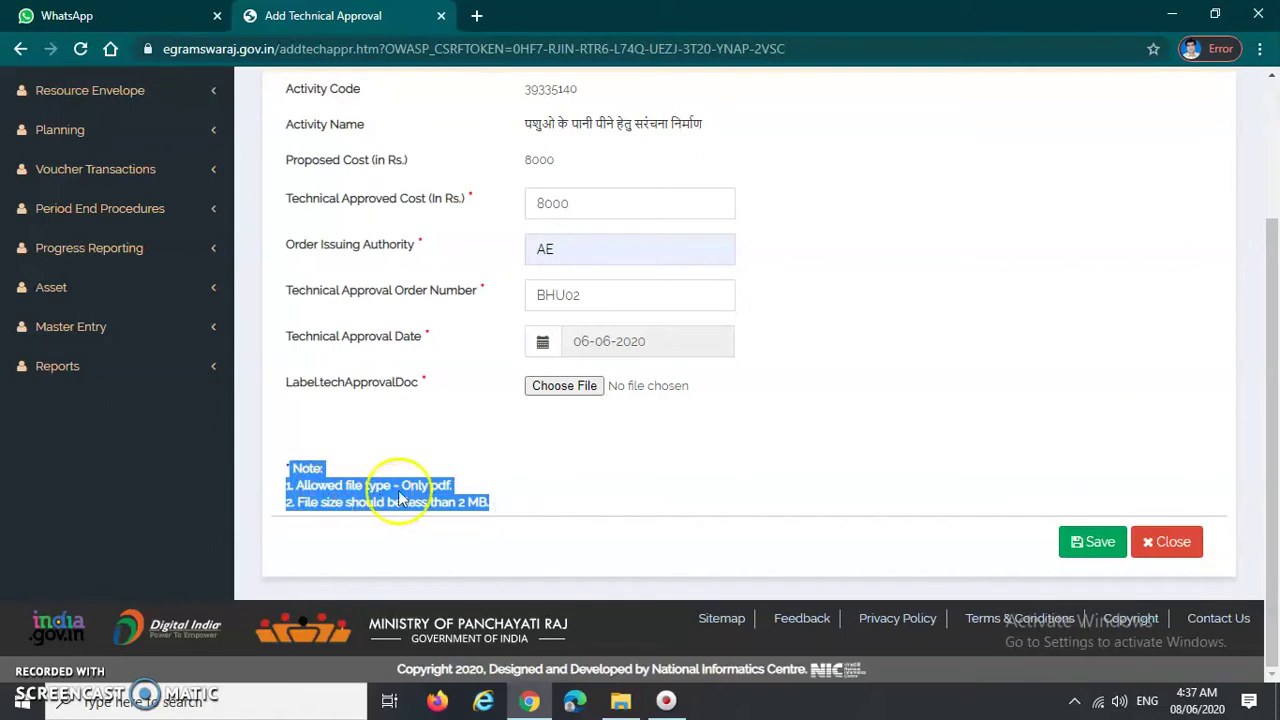
left_click(462, 487)
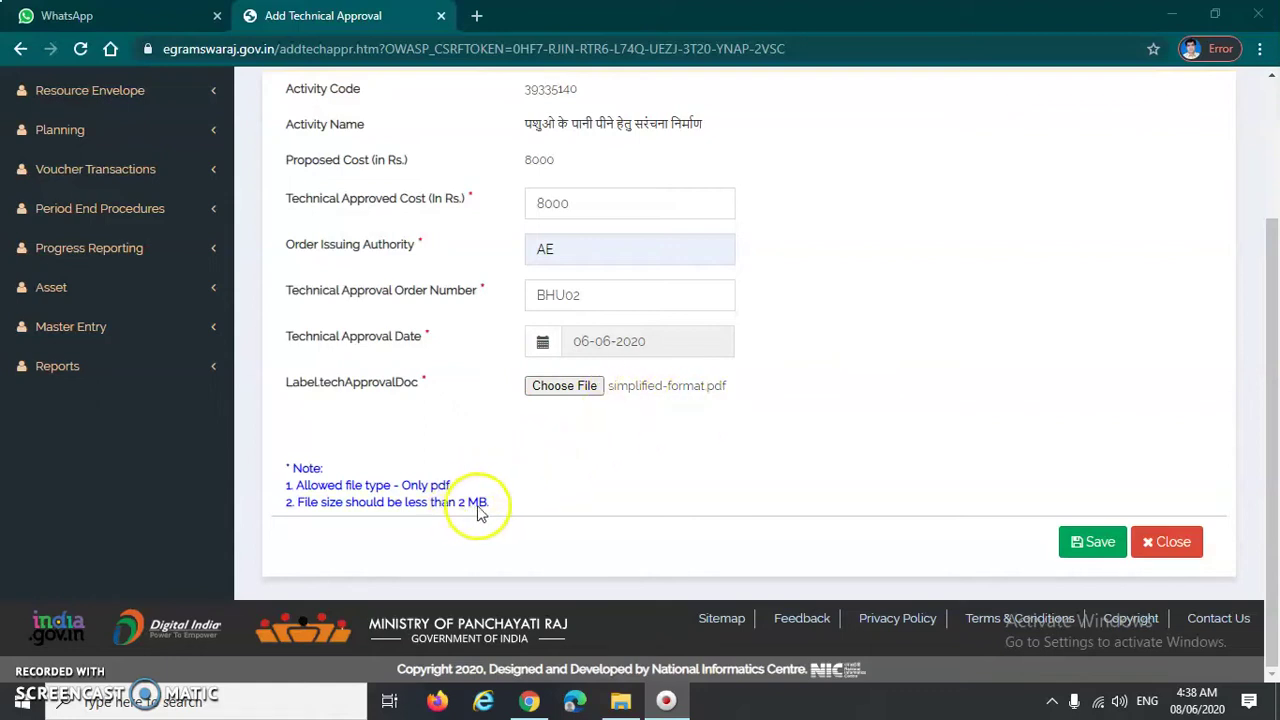
- Review the file type and size rules and the completed entries, and save the technical approval for activity 39335140
left_click_drag(504, 512, 318, 512)
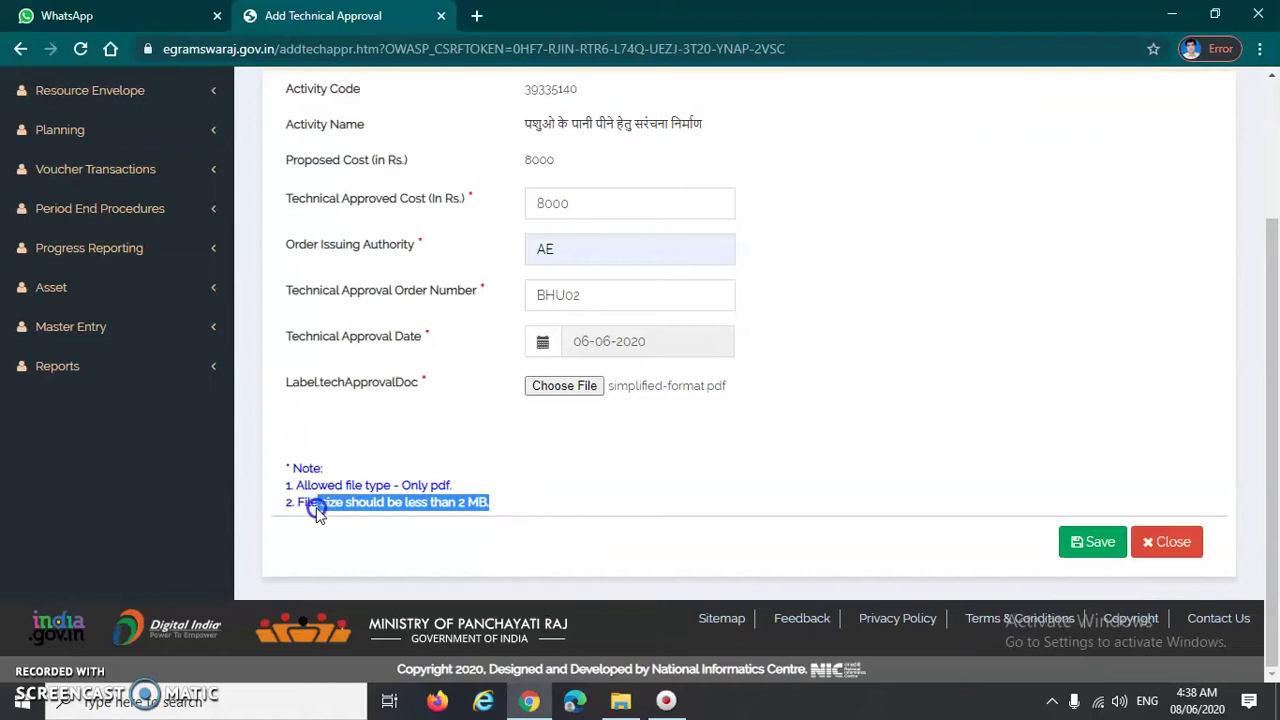
left_click(543, 500)
left_click_drag(401, 487, 437, 487)
left_click(579, 497)
scroll(723, 460, "up", 3)
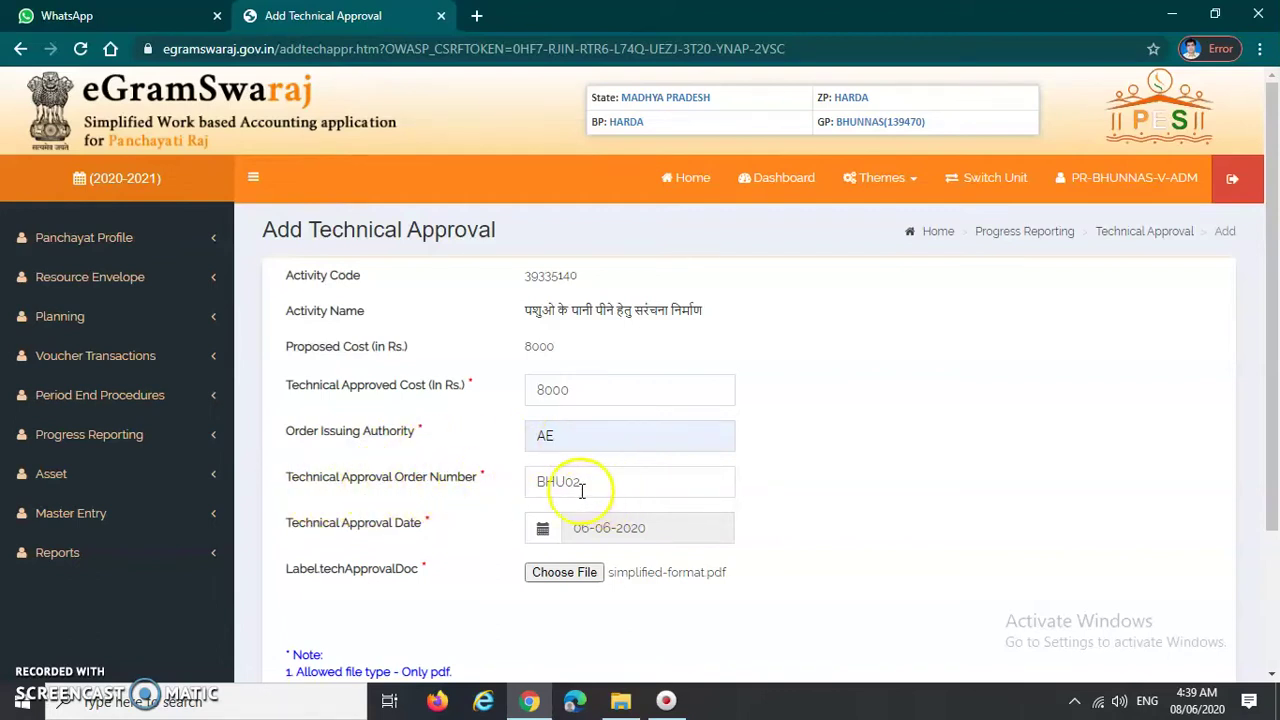
scroll(375, 547, "down", 1)
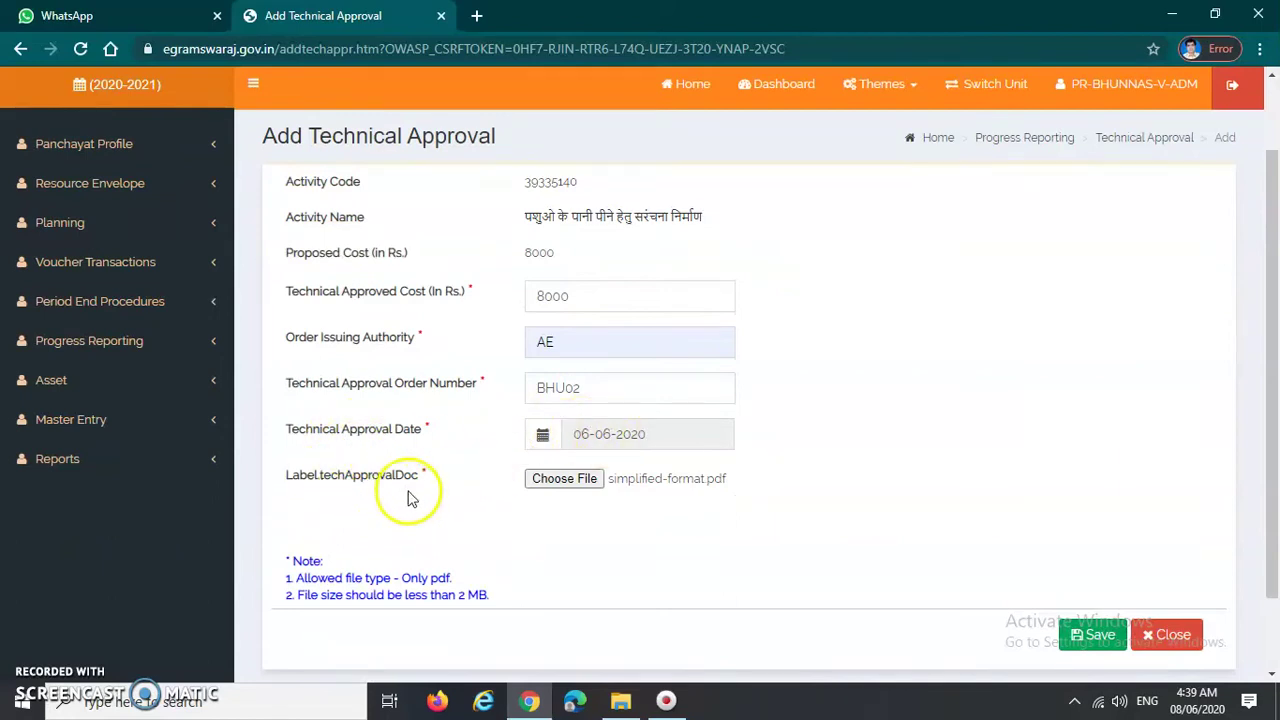
left_click(564, 490)
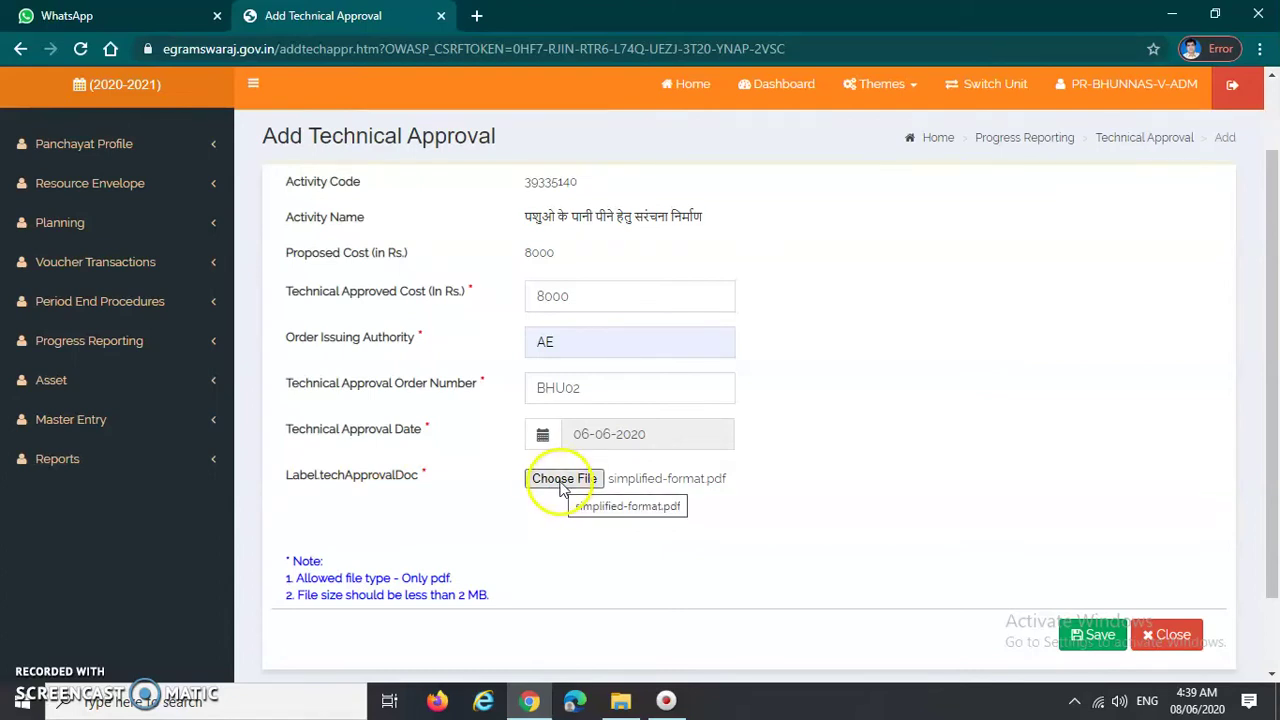
scroll(1034, 520, "down", 2)
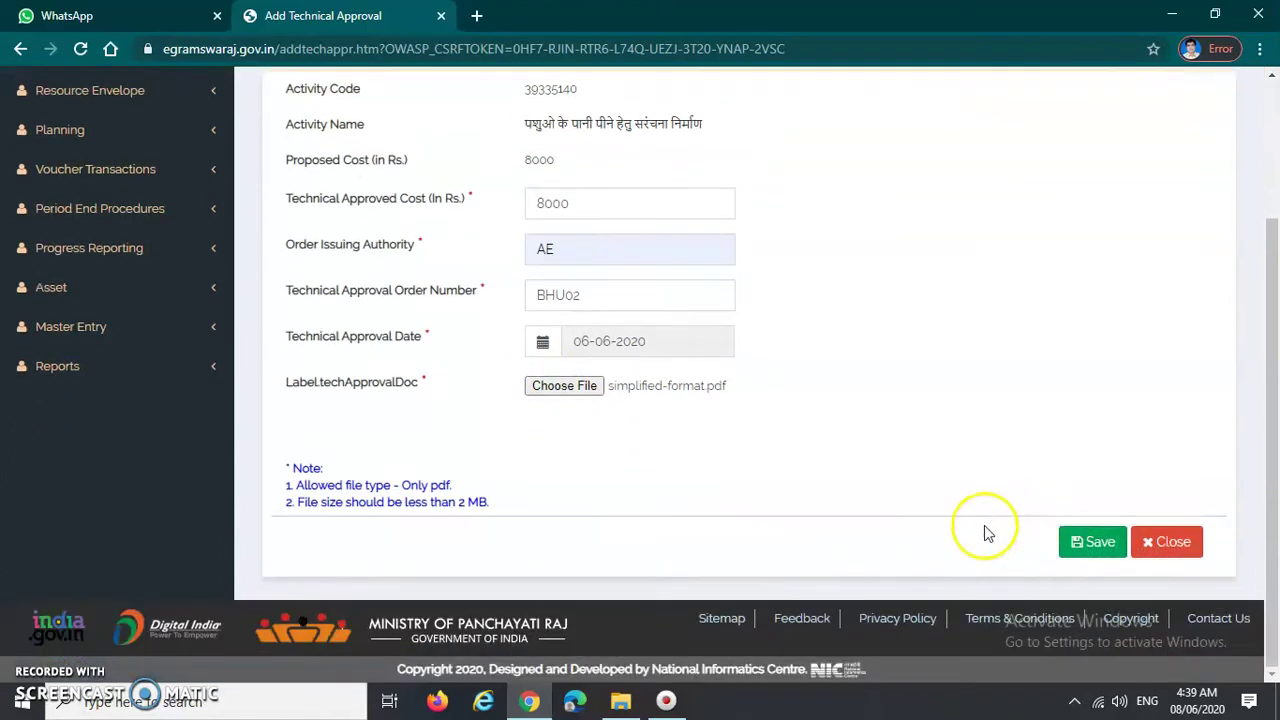
left_click(1092, 542)
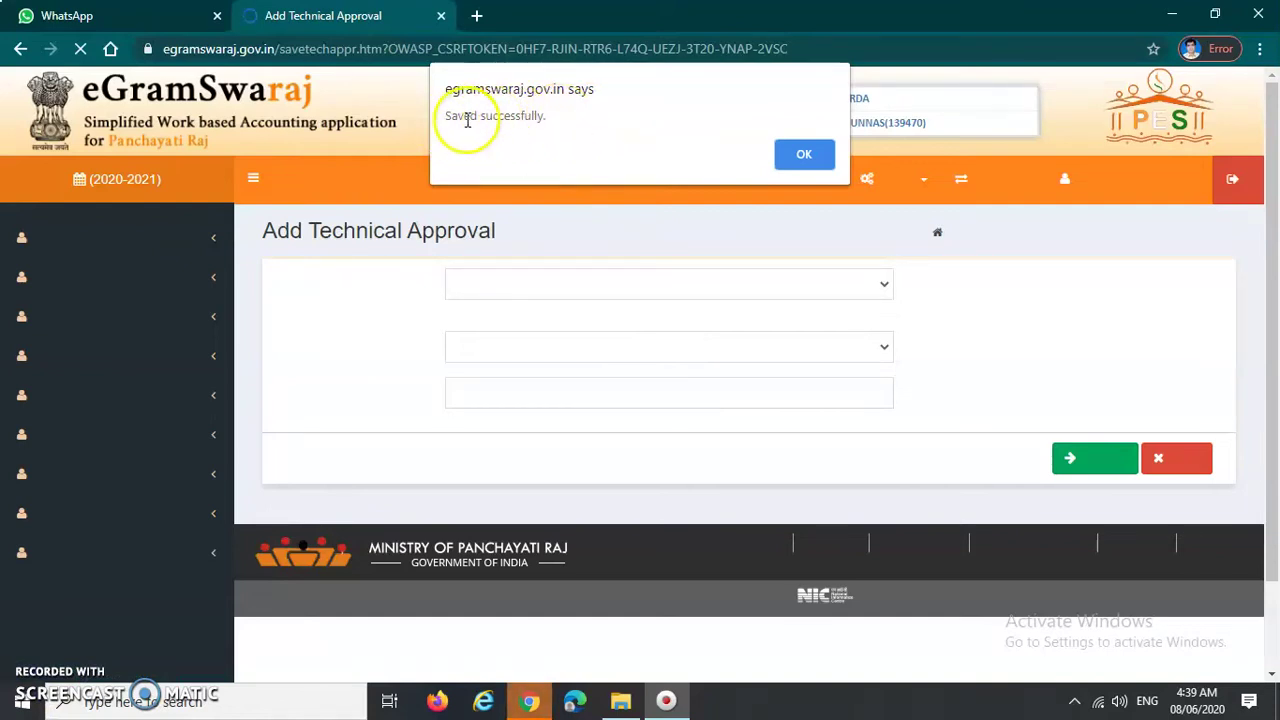
- Read and dismiss the save message for the technical approval
double_click(466, 118)
left_click_drag(466, 125, 567, 140)
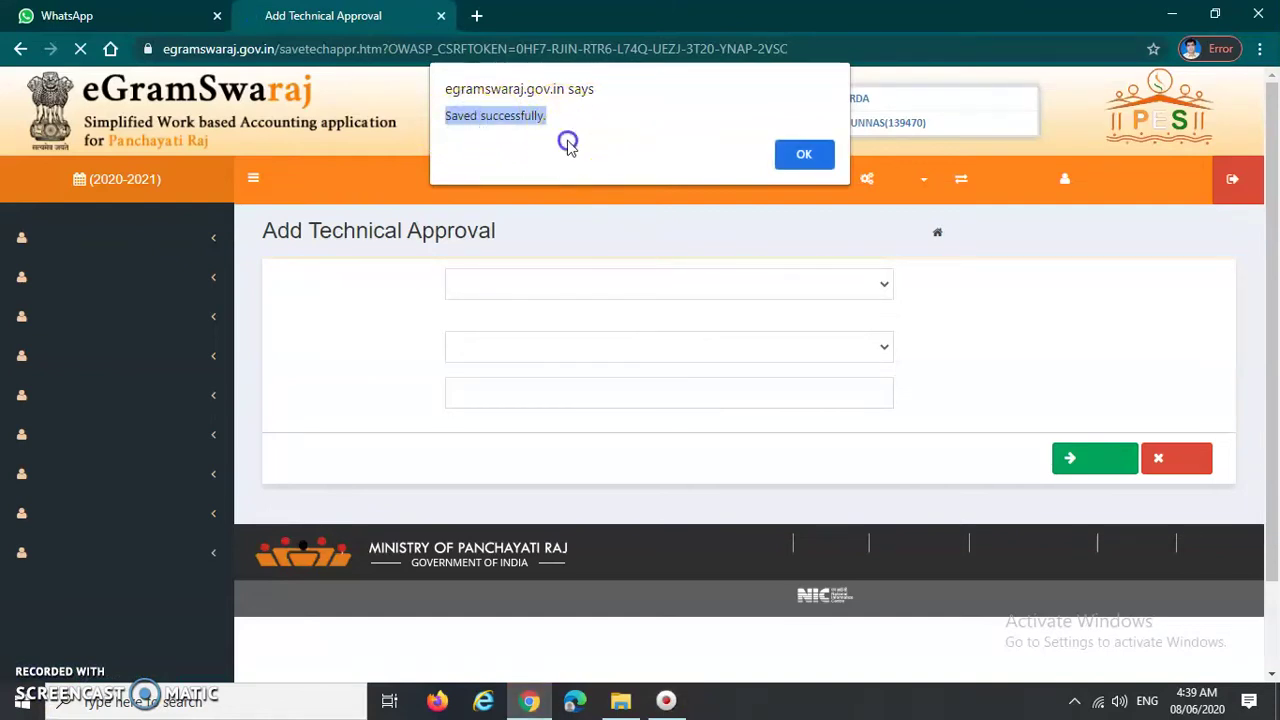
left_click(598, 134)
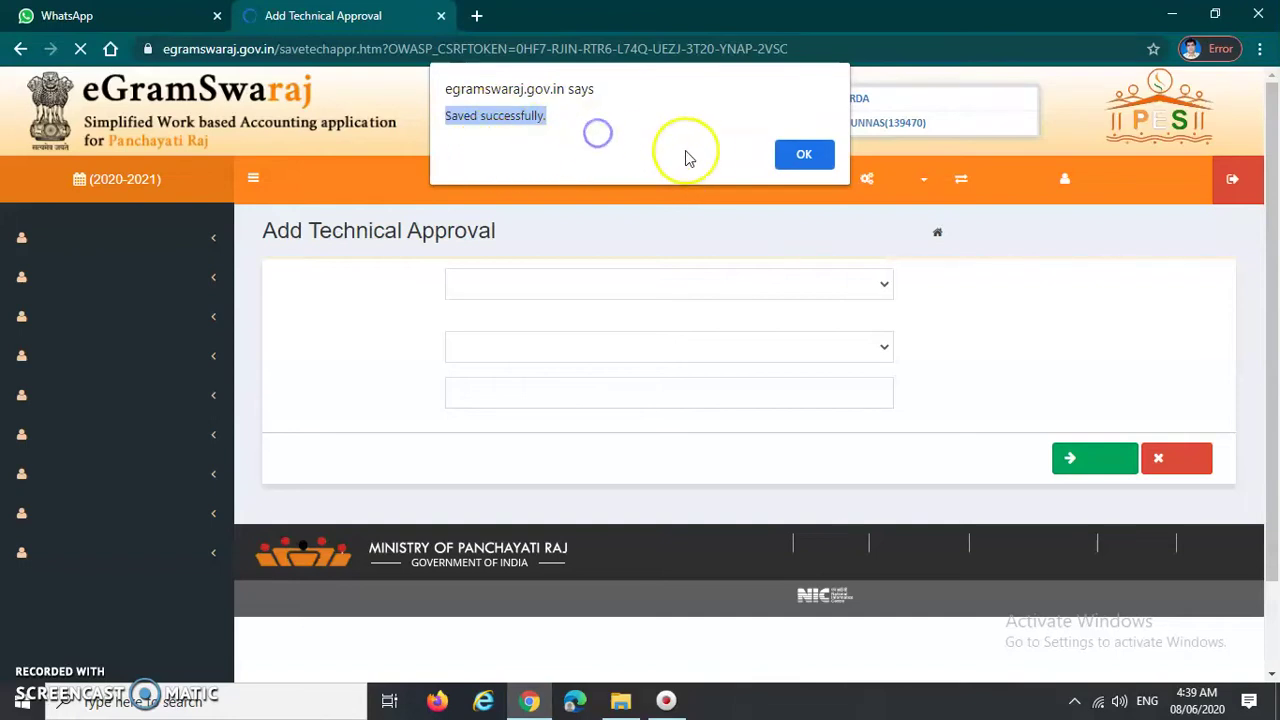
left_click(802, 163)
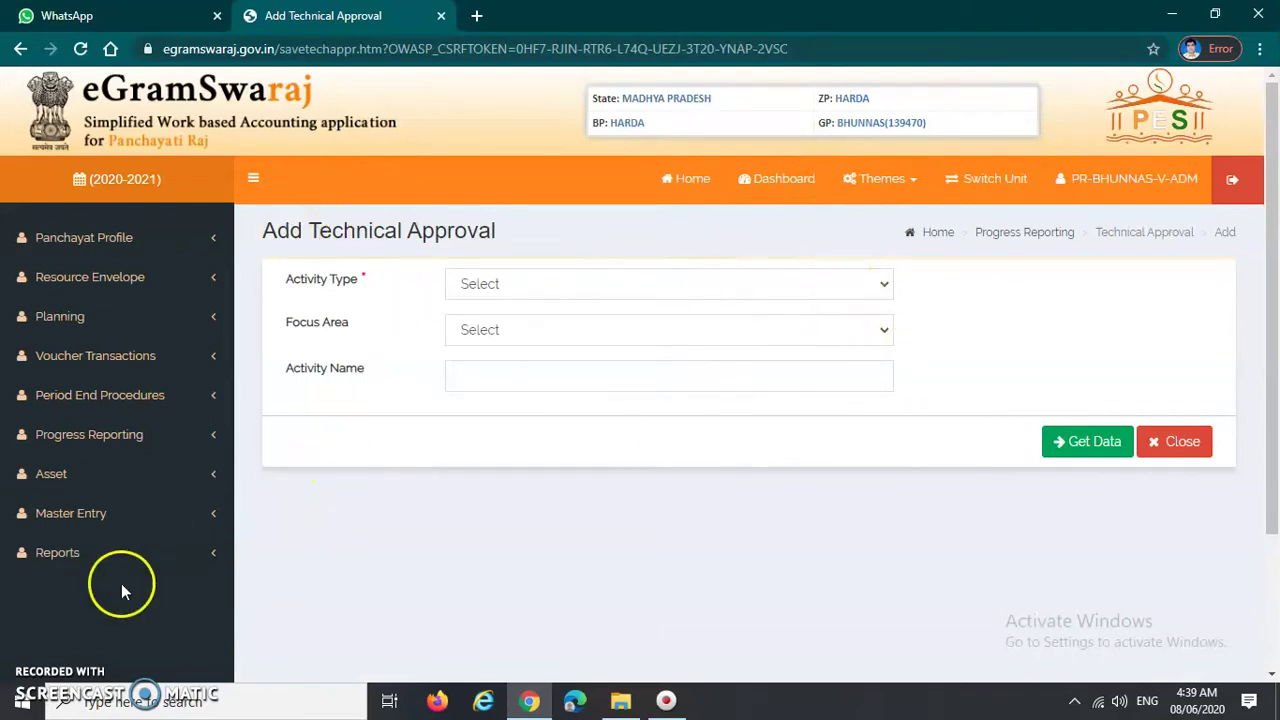
key("alt+p")
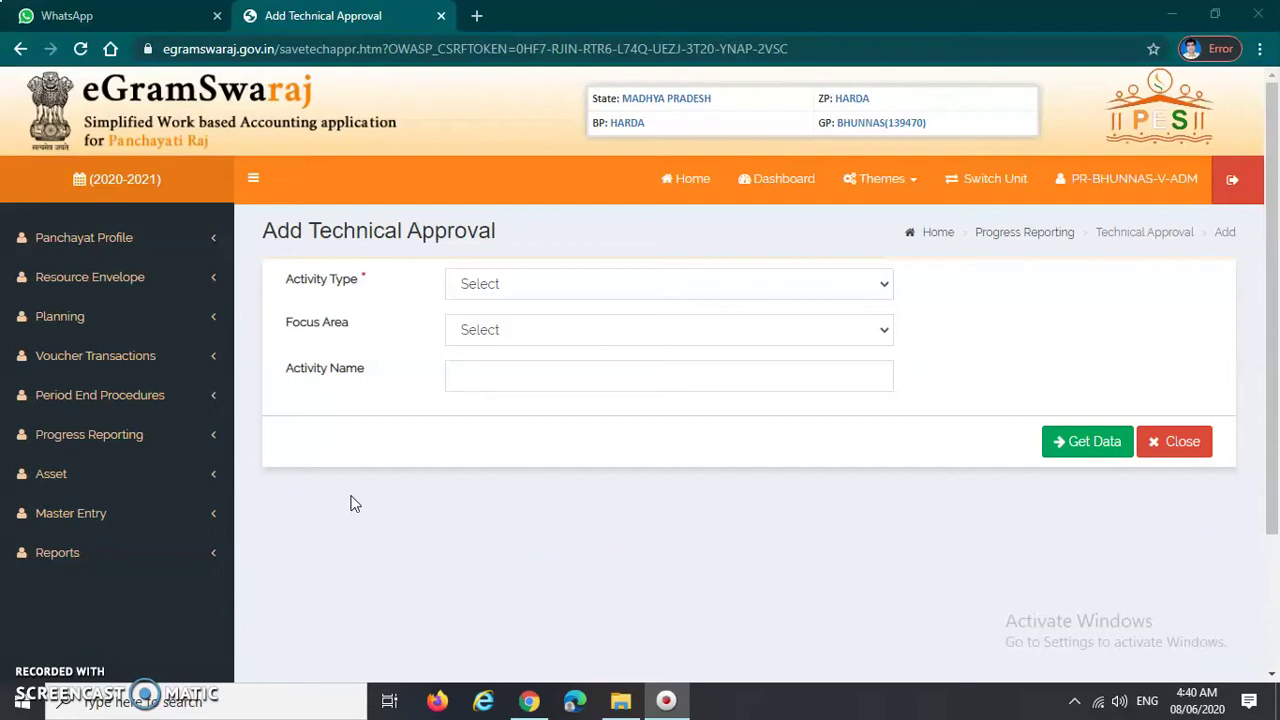
left_click(504, 427)
left_click(523, 370)
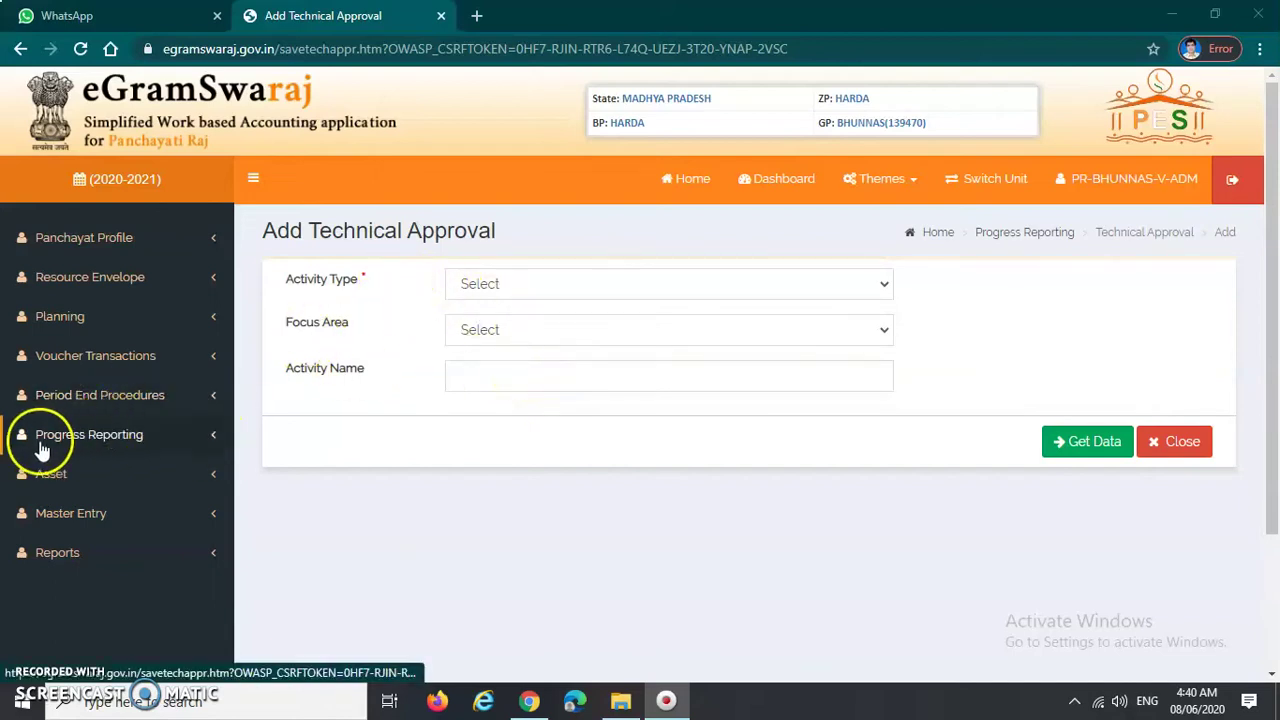
- Open the form for adding an administrative approval in the progress reporting section
left_click(120, 442)
scroll(120, 480, "down", 2)
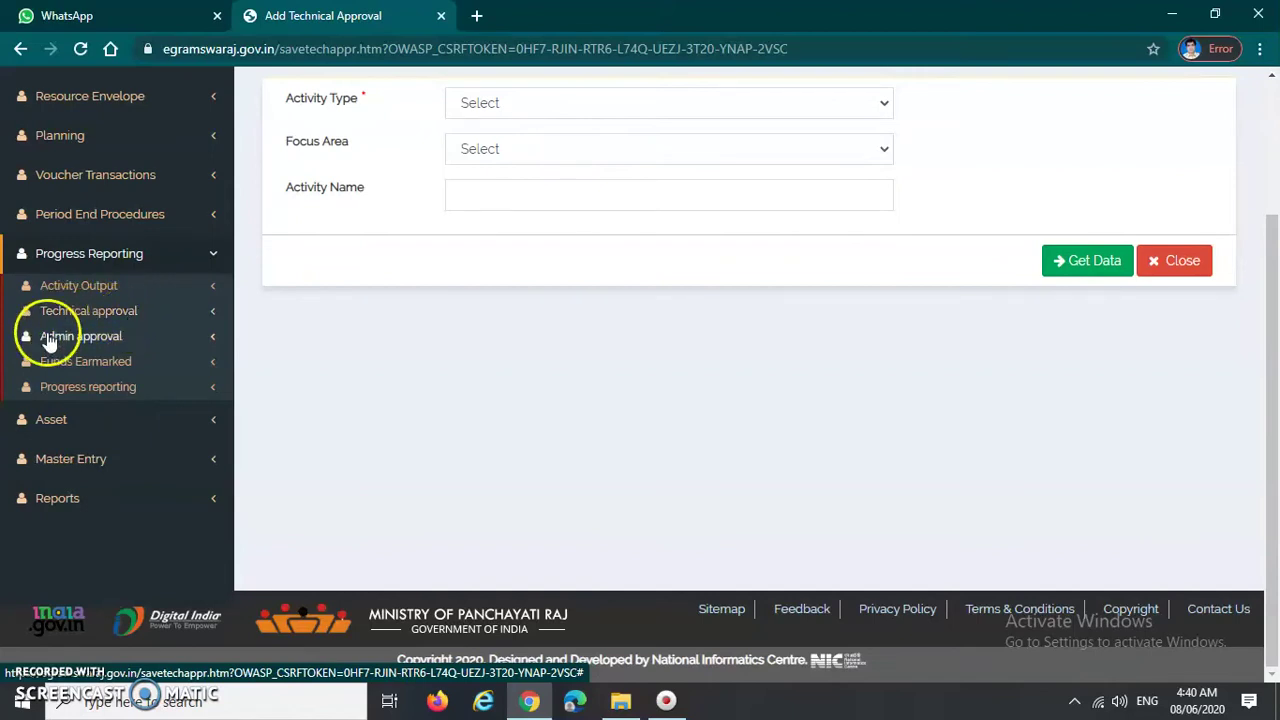
left_click(107, 343)
left_click(106, 337)
left_click(107, 316)
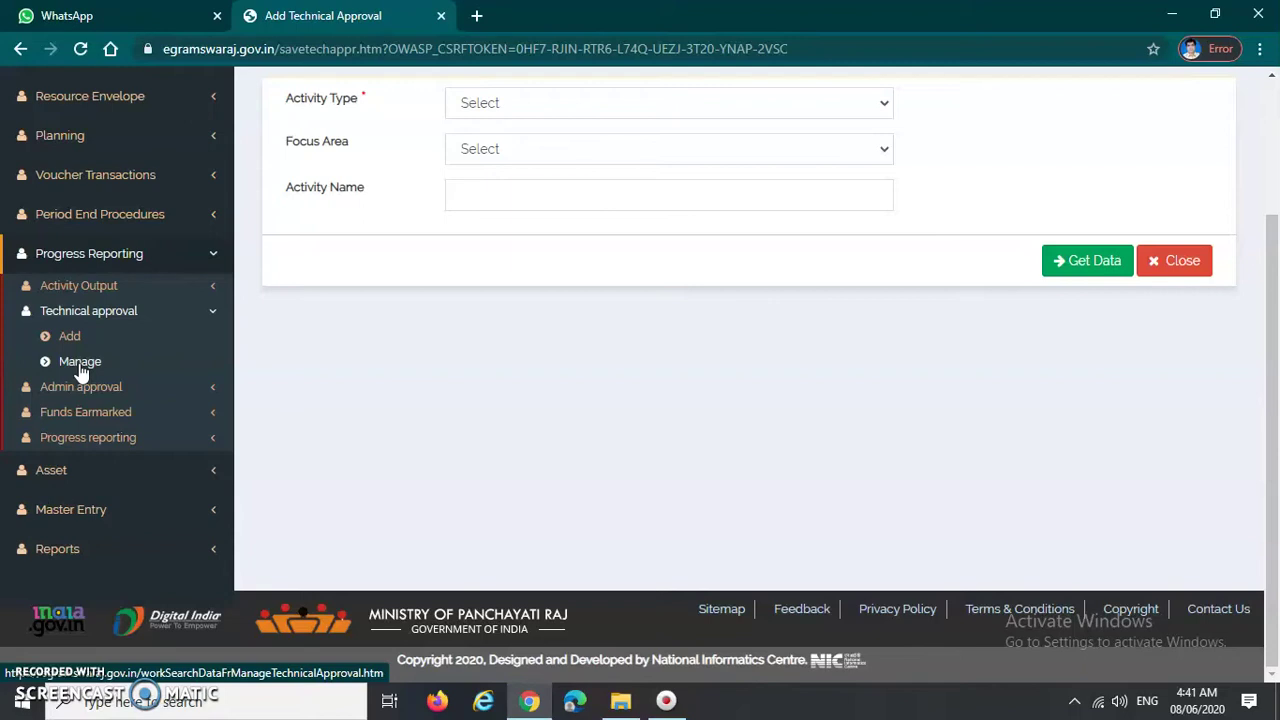
left_click(82, 312)
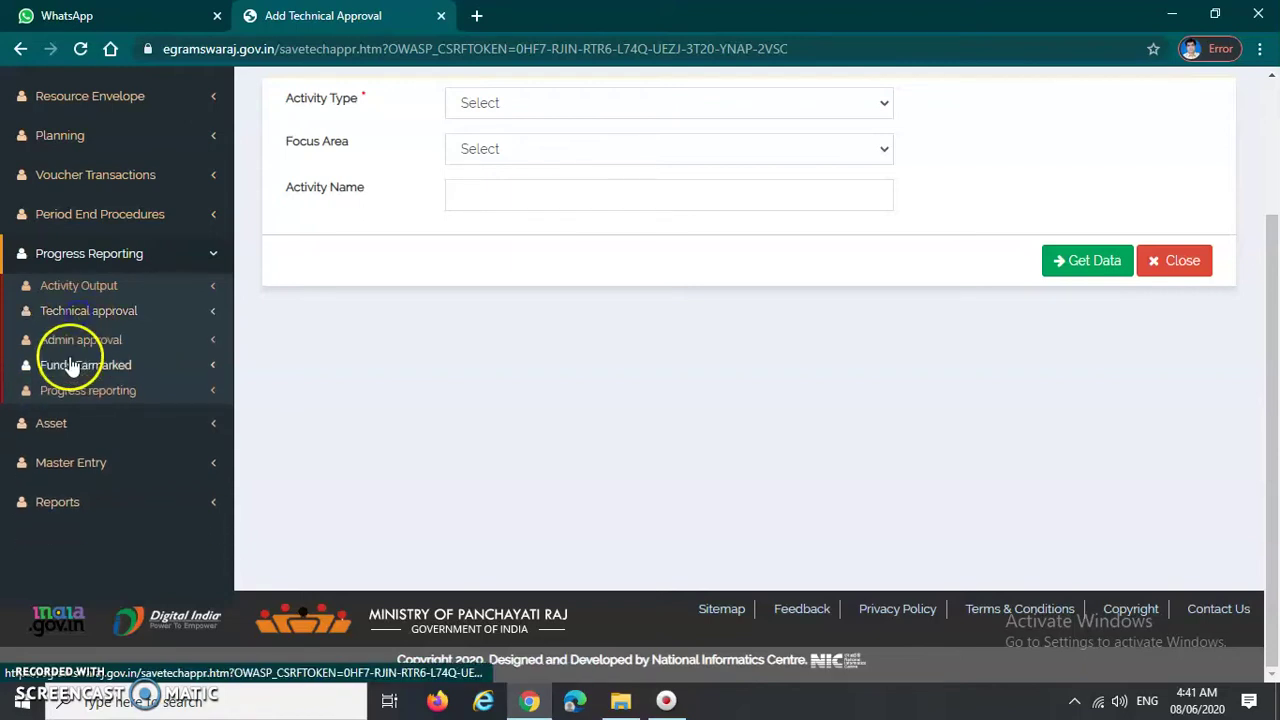
left_click(104, 344)
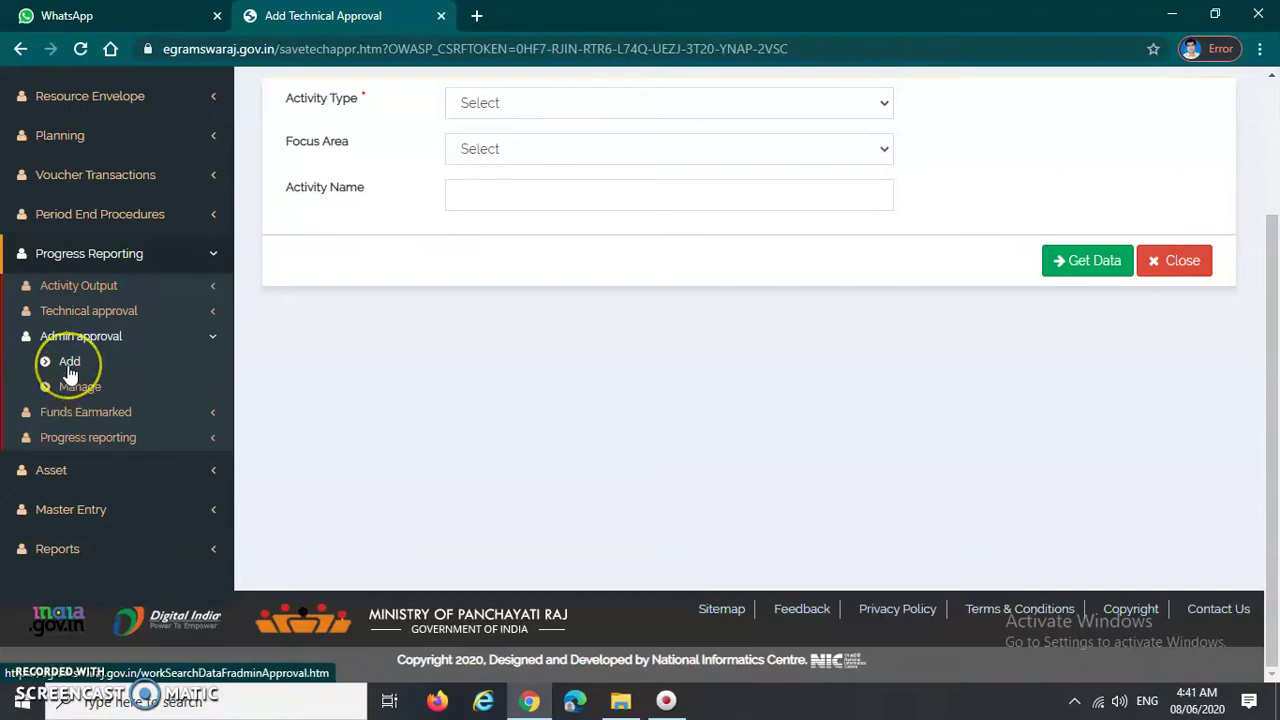
left_click(74, 394)
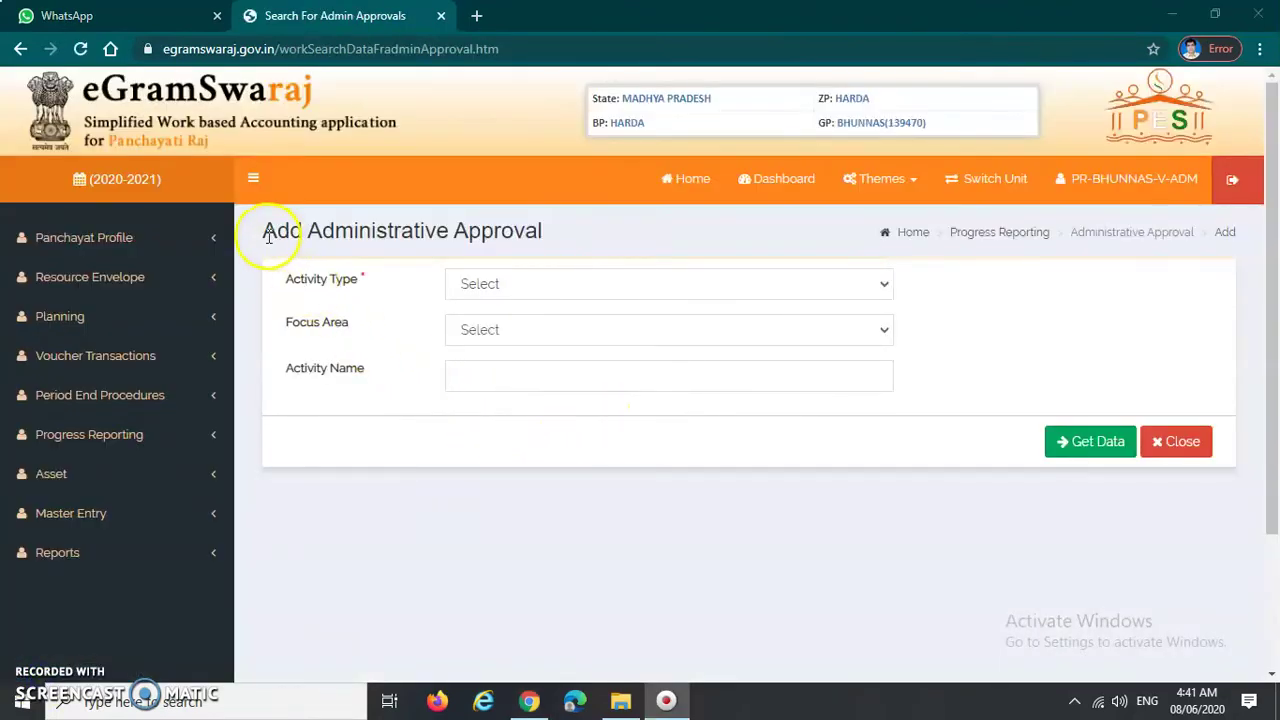
left_click_drag(266, 235, 541, 233)
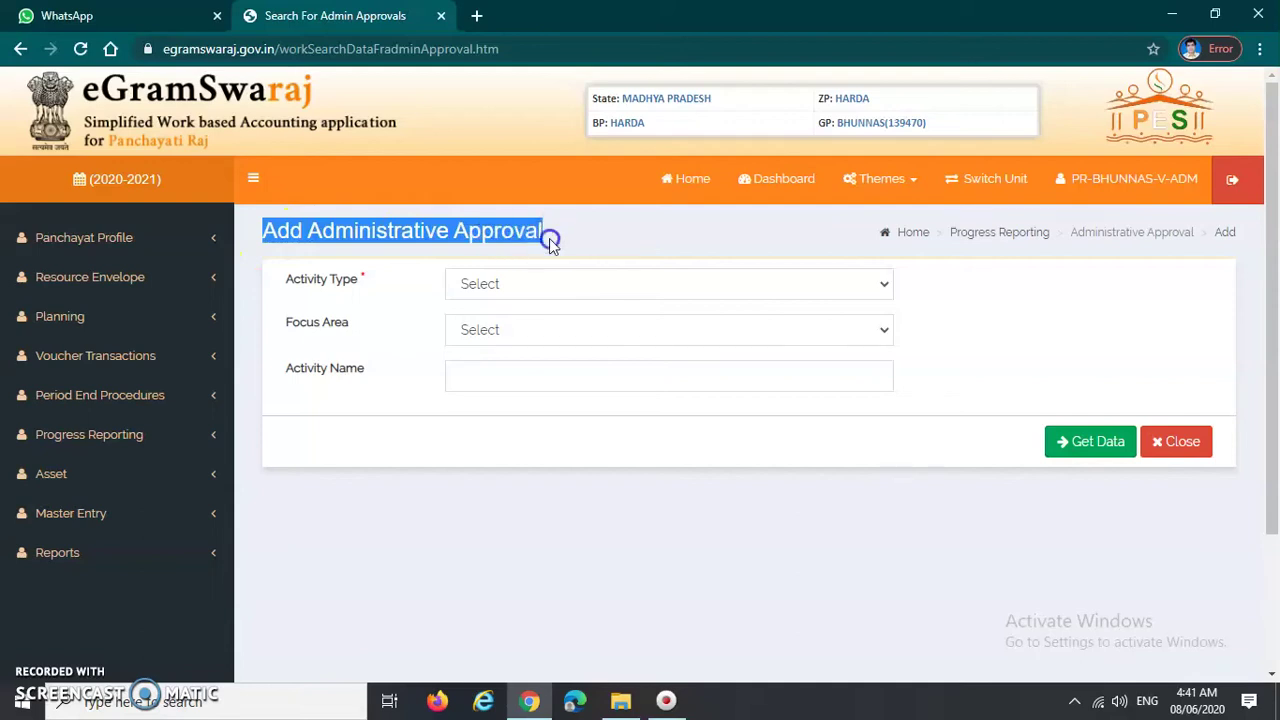
left_click(551, 246)
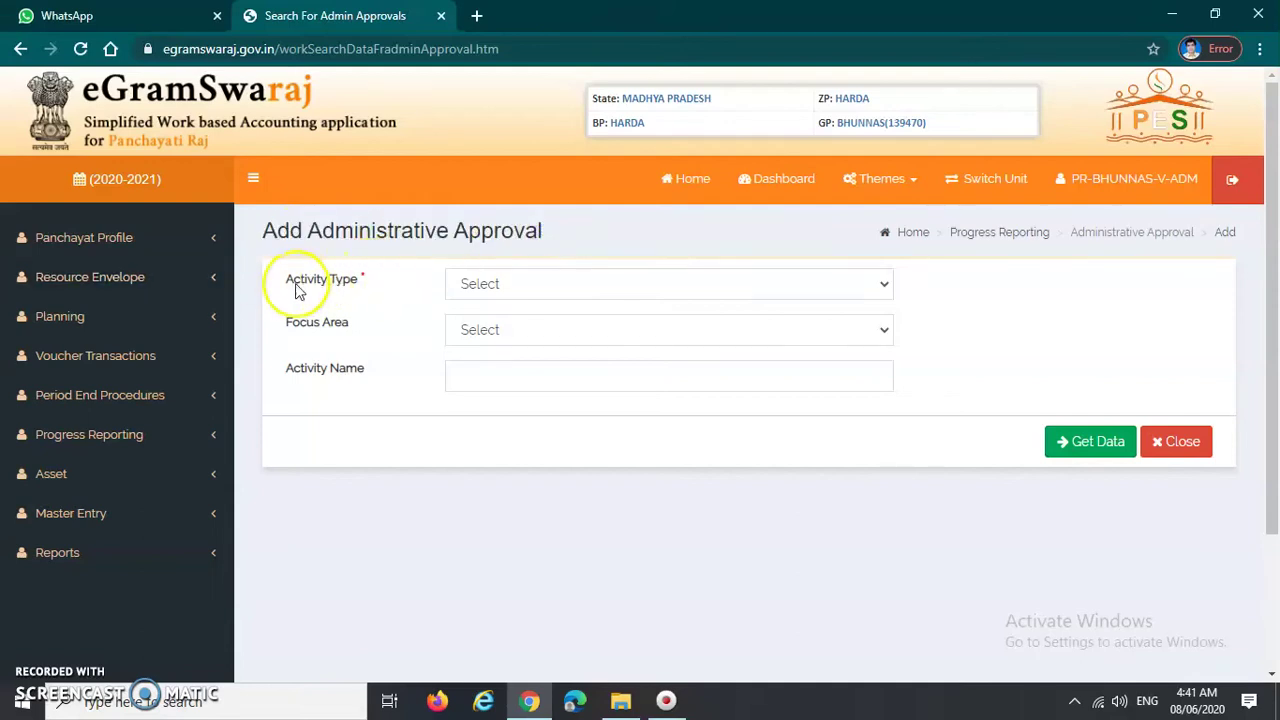
- Set the activity type to Public Works and list the activities available for administrative approval
left_click(363, 280)
left_click(543, 285)
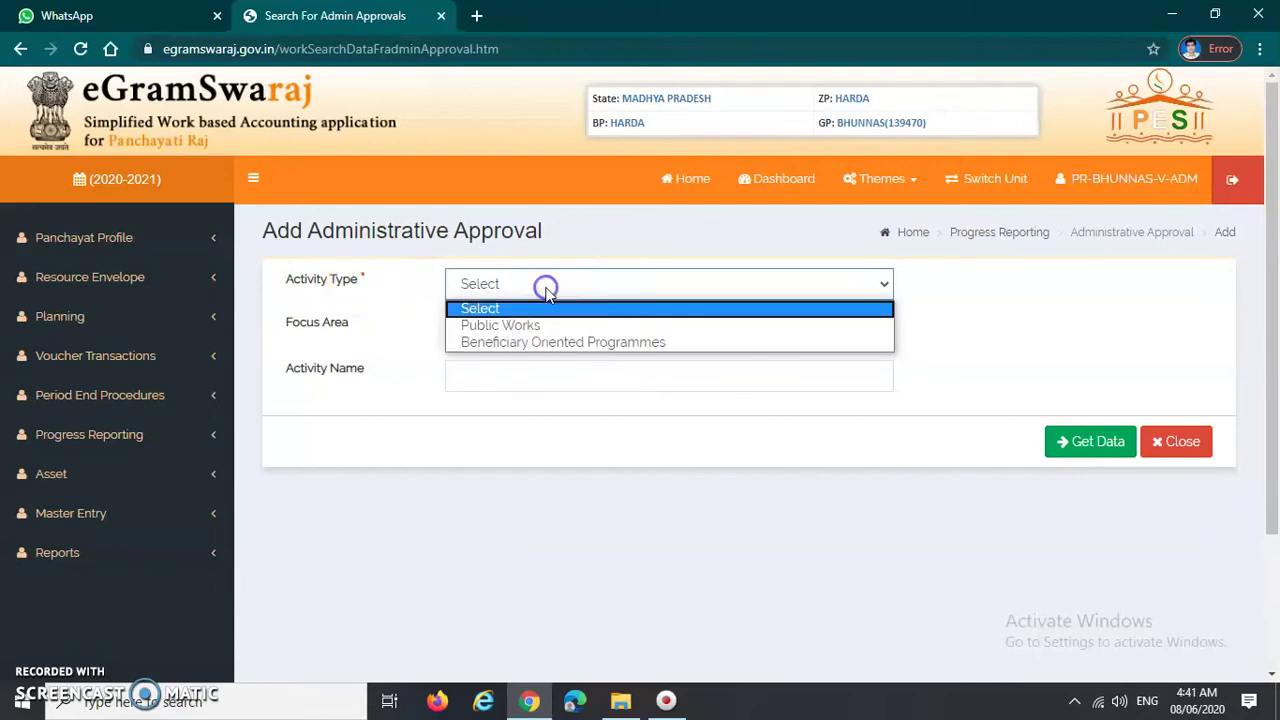
left_click(510, 327)
left_click_drag(401, 333, 401, 393)
left_click(325, 318)
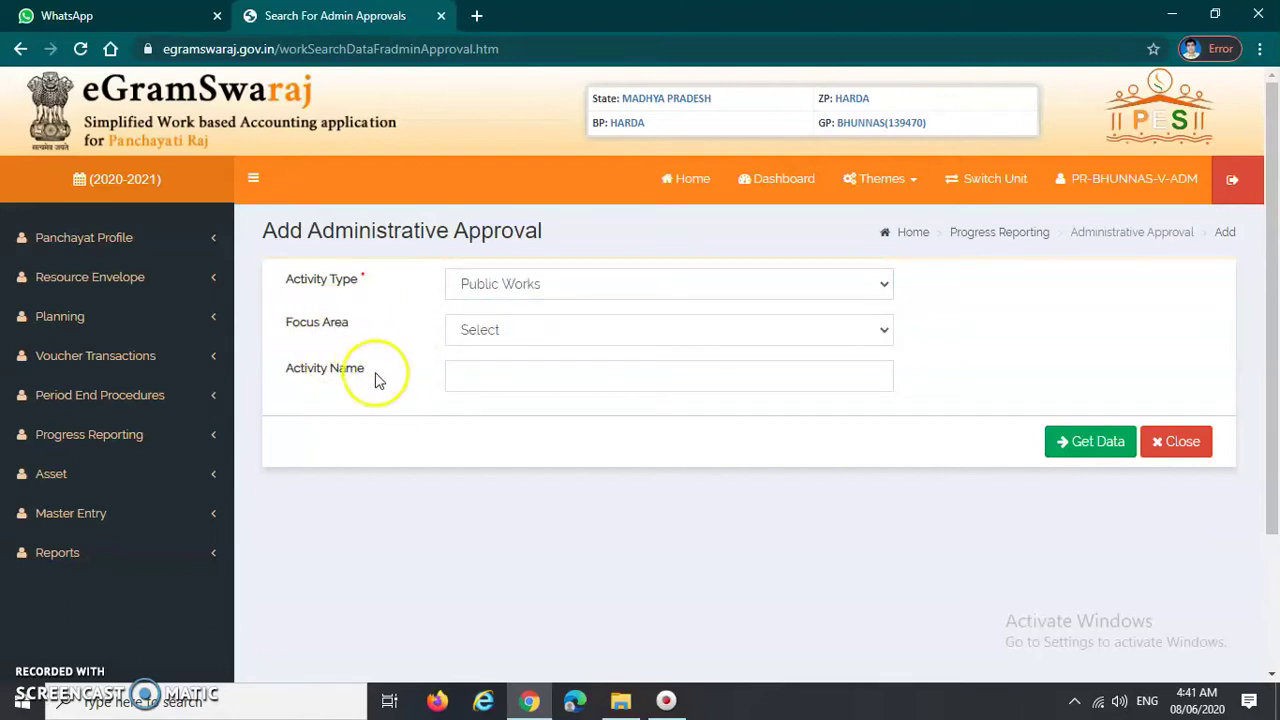
left_click(1079, 455)
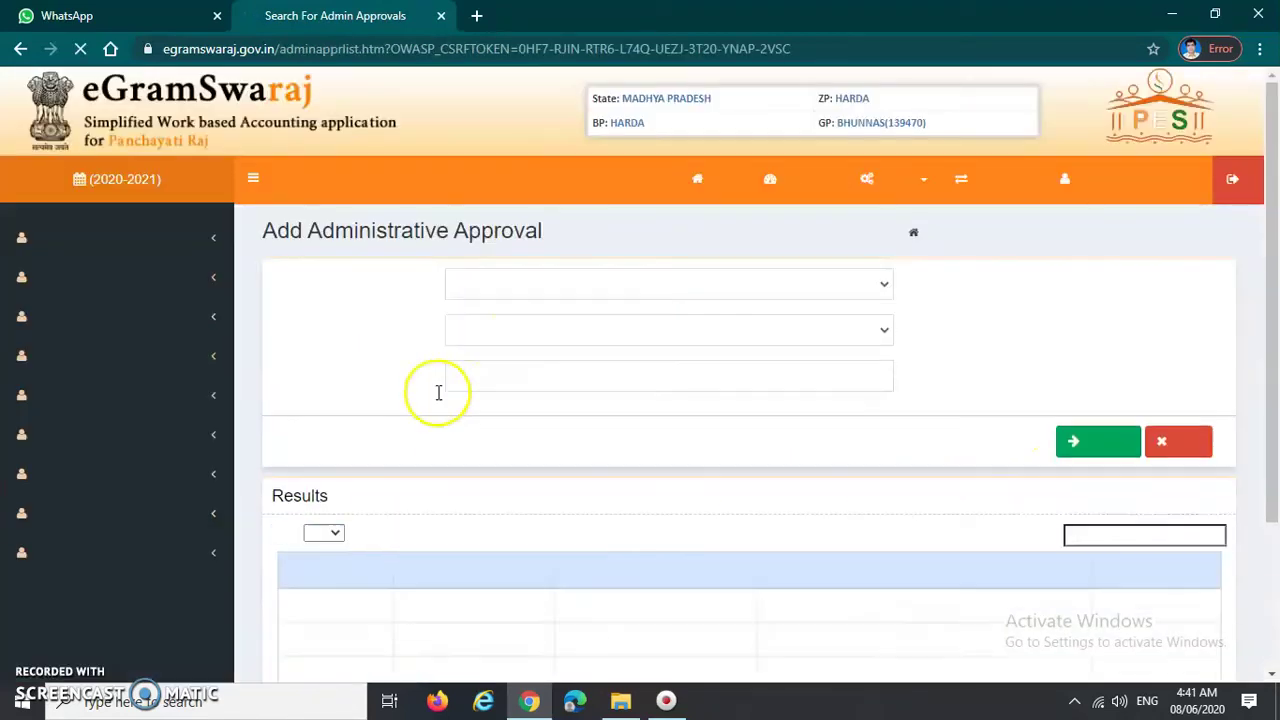
scroll(416, 466, "down", 3)
scroll(415, 461, "down", 1)
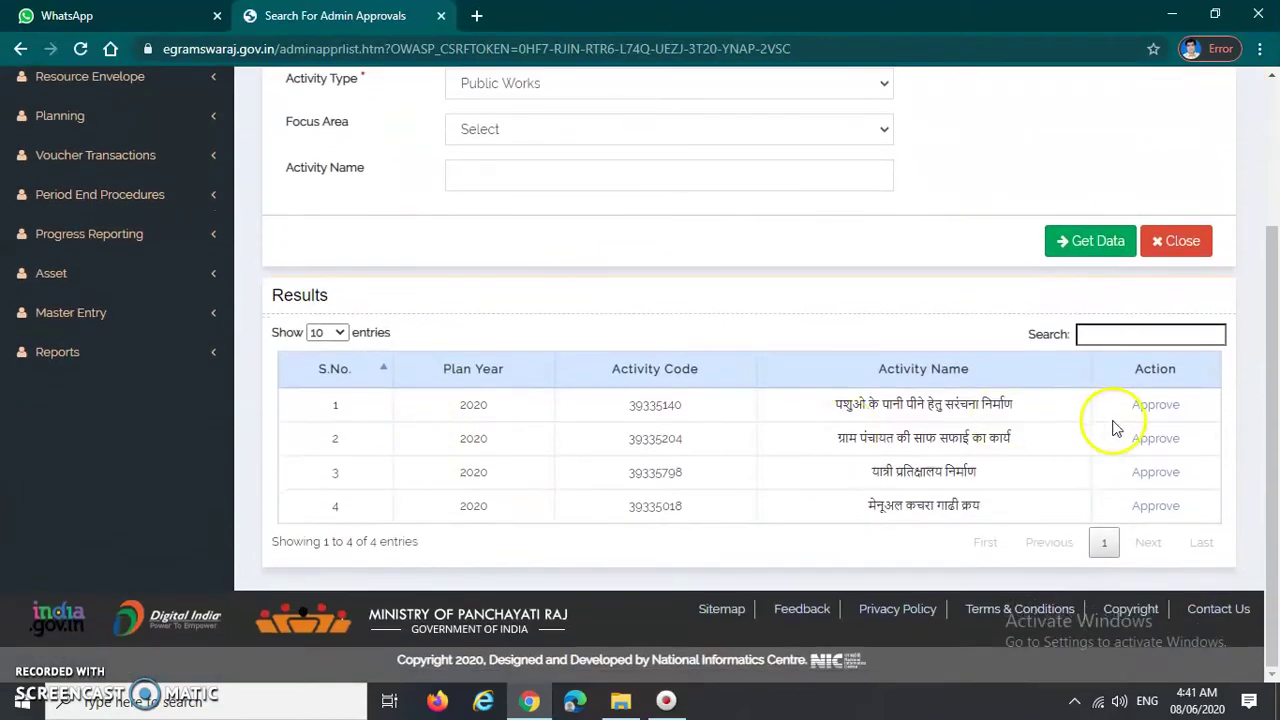
- Check the code and name of activity 39335140 and open its administrative approval entry, agreeing to add details
scroll(408, 343, "up", 3)
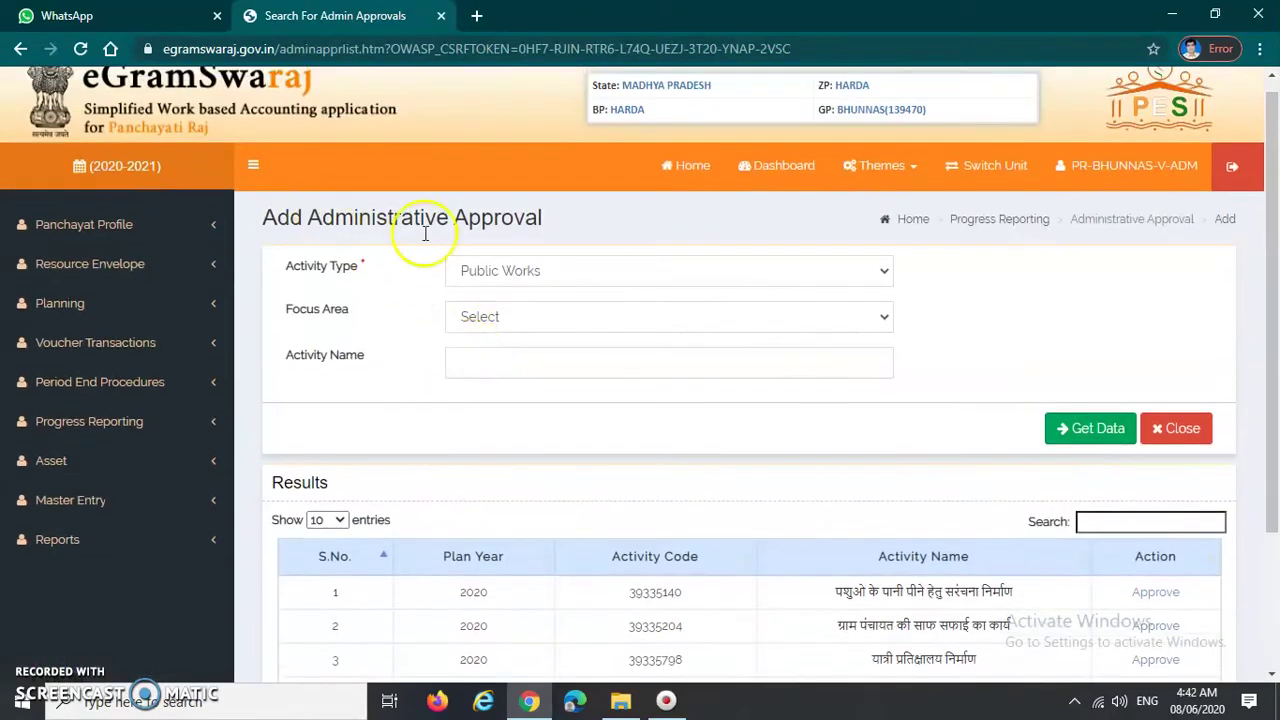
scroll(520, 430, "down", 3)
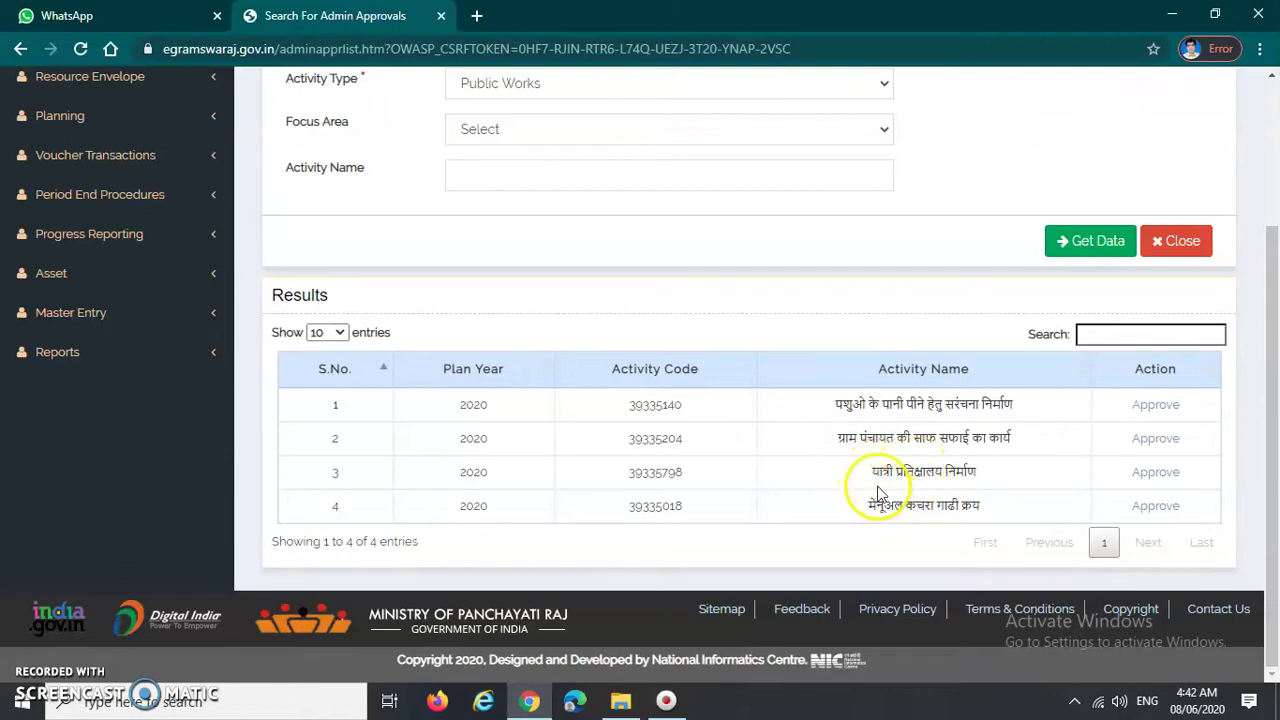
left_click_drag(833, 404, 1020, 408)
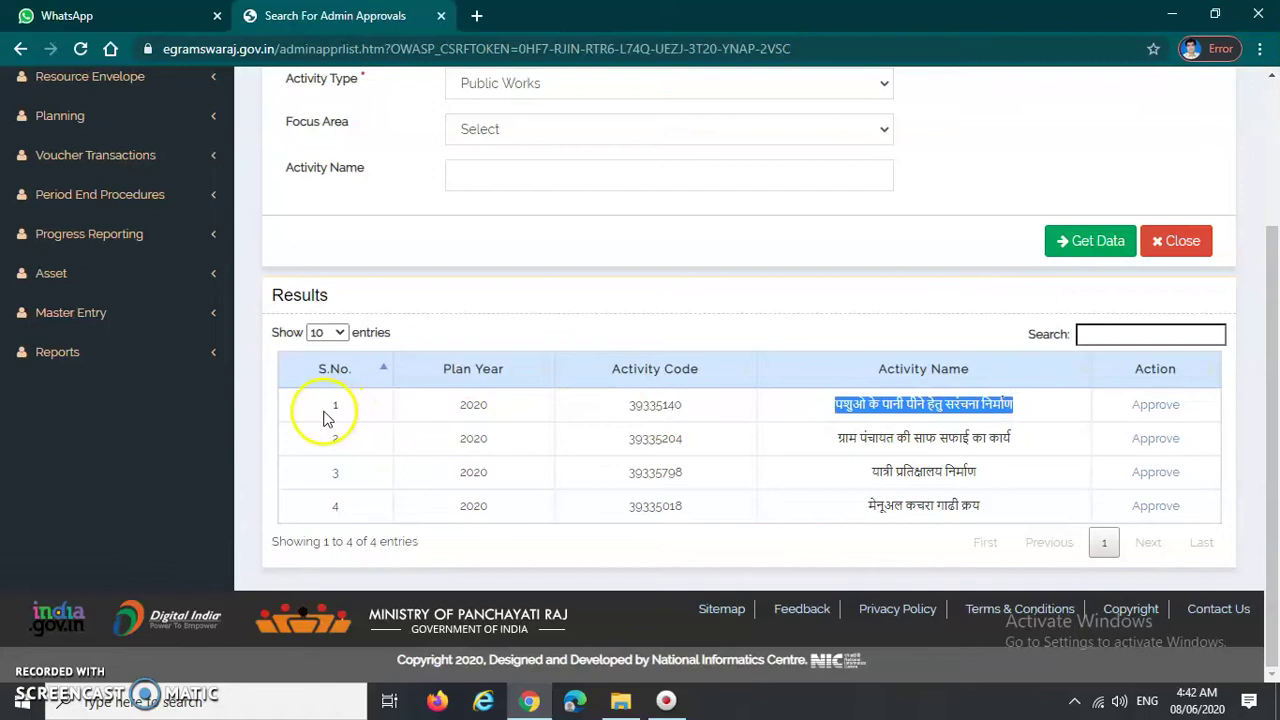
left_click_drag(330, 405, 348, 408)
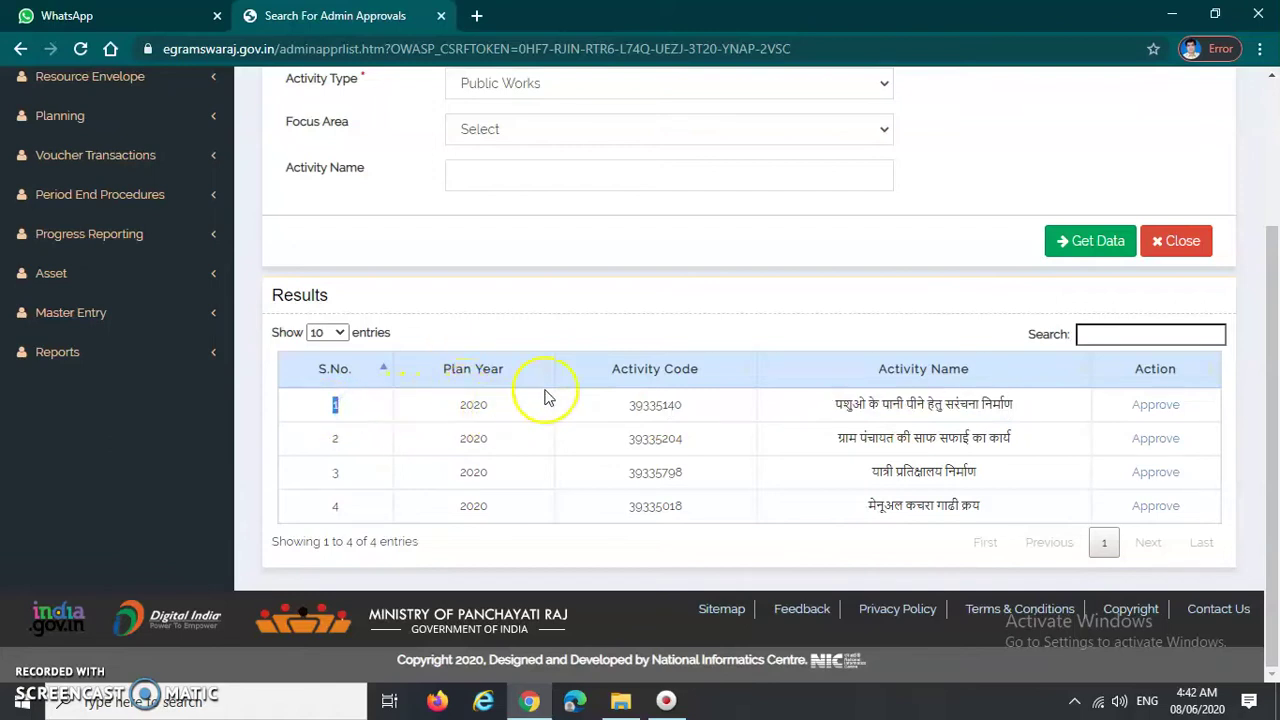
left_click(662, 404)
double_click(662, 404)
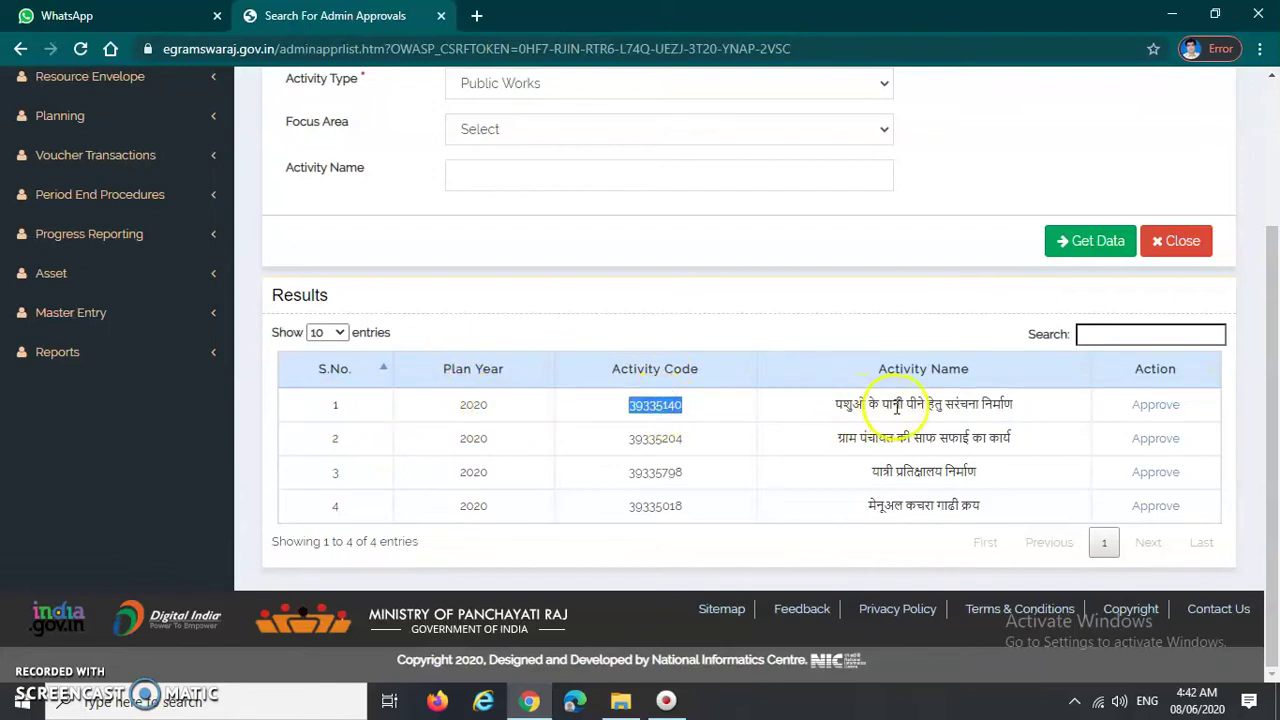
triple_click(893, 404)
left_click(936, 410)
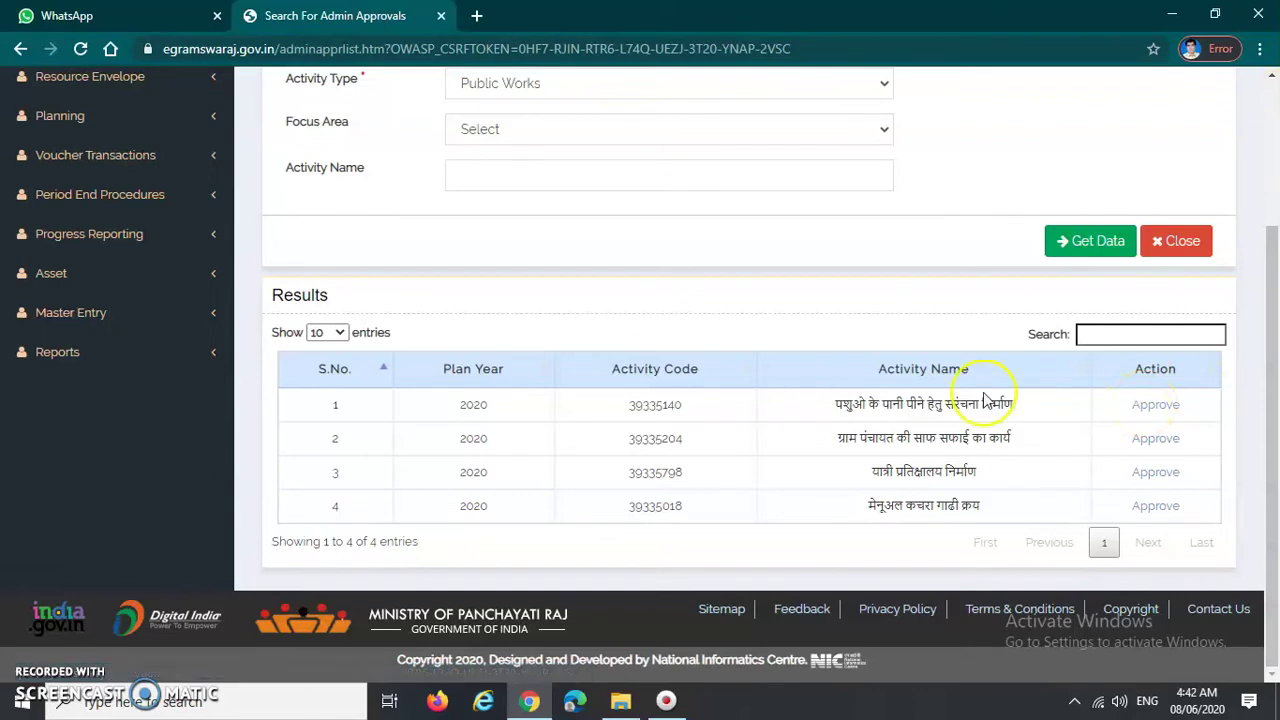
left_click(1153, 413)
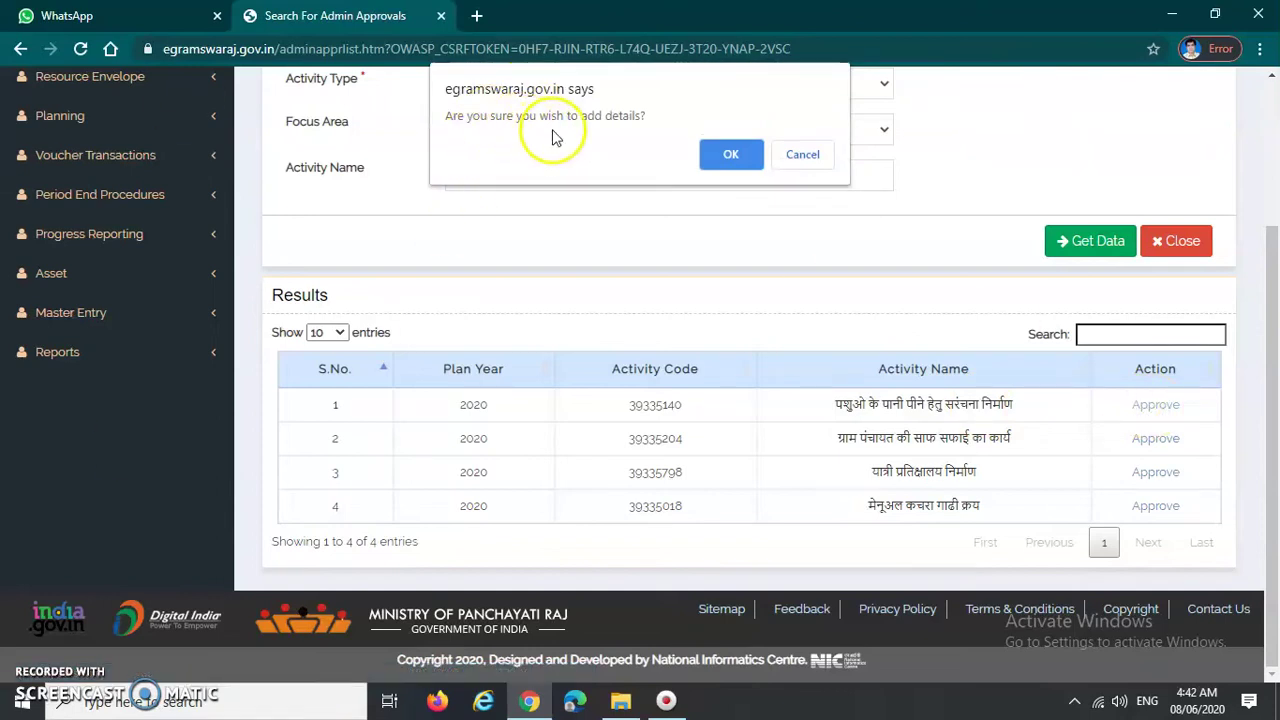
left_click(730, 156)
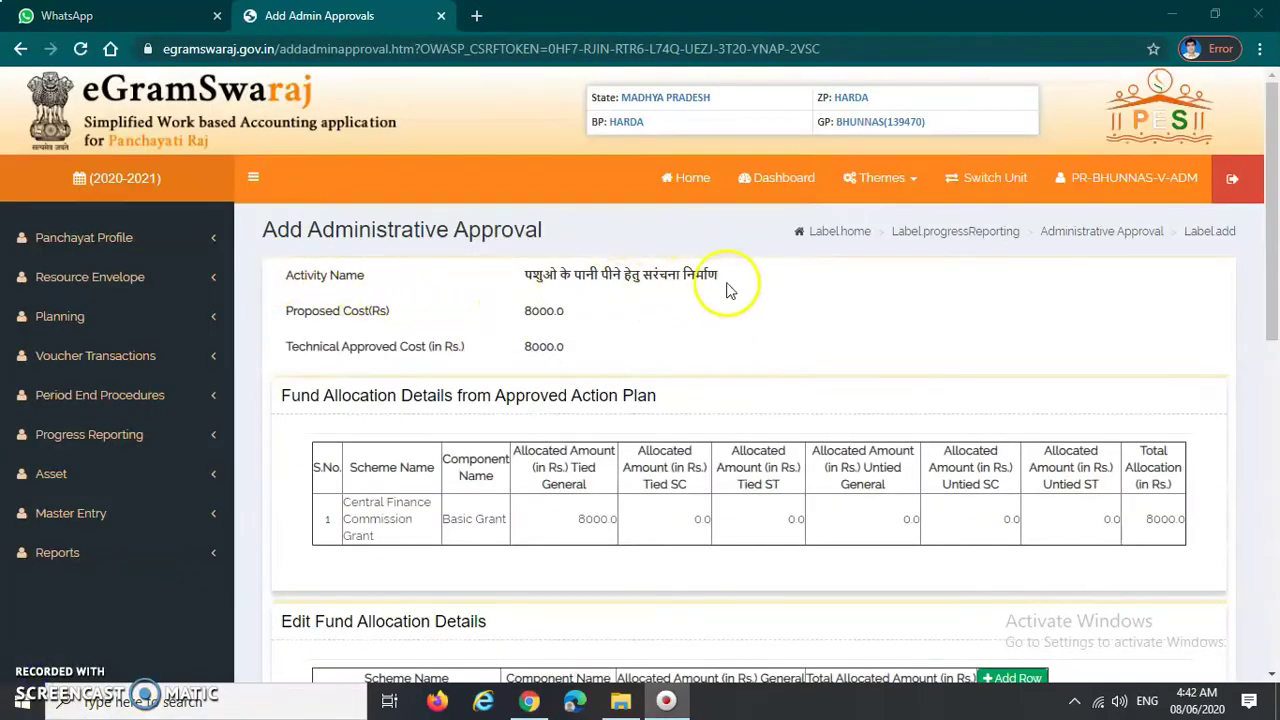
- Examine the activity's proposed and technical approved costs and the action plan's fund allocation by scheme, component, tied general amount and total
left_click_drag(263, 234, 588, 232)
left_click(588, 232)
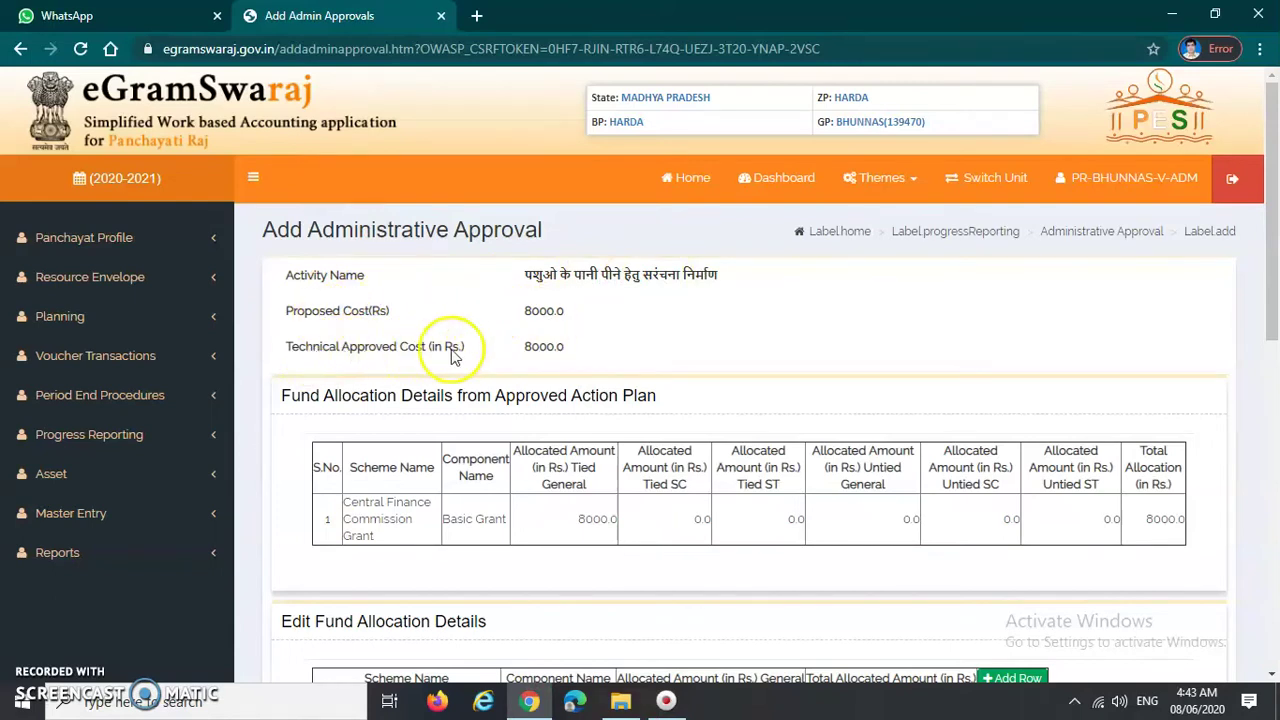
left_click(540, 348)
scroll(542, 352, "down", 1)
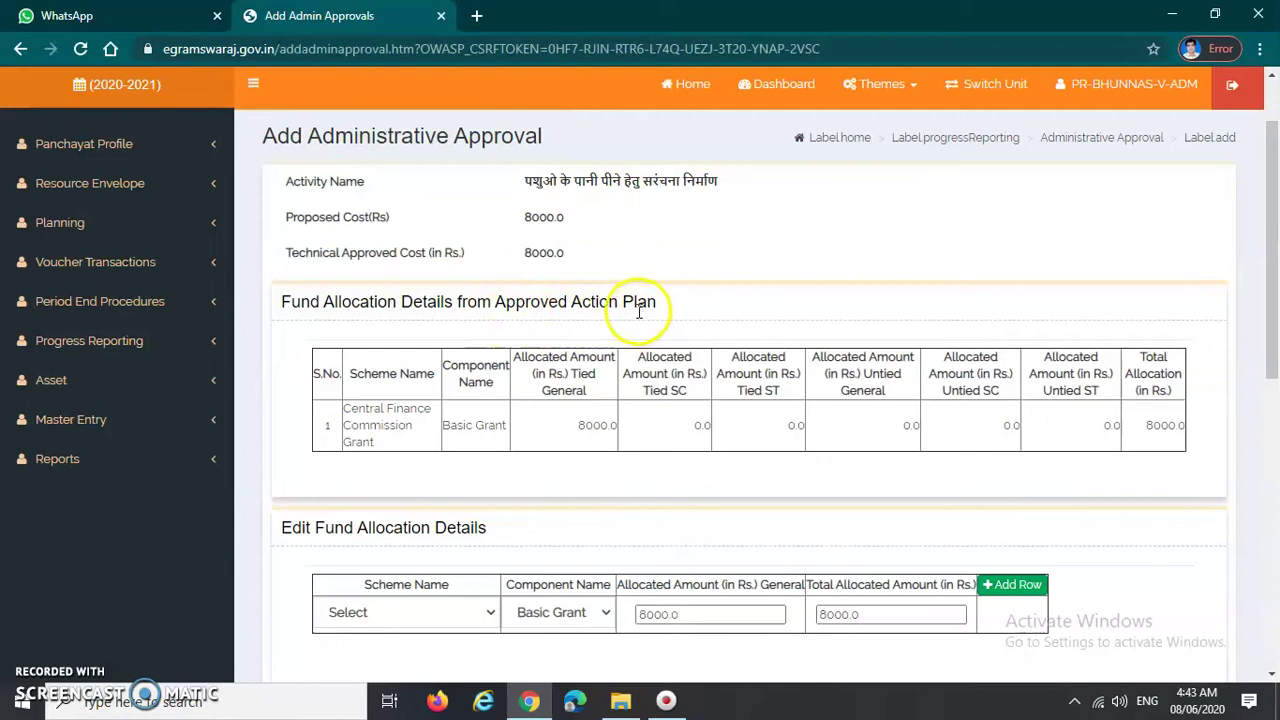
scroll(489, 365, "down", 1)
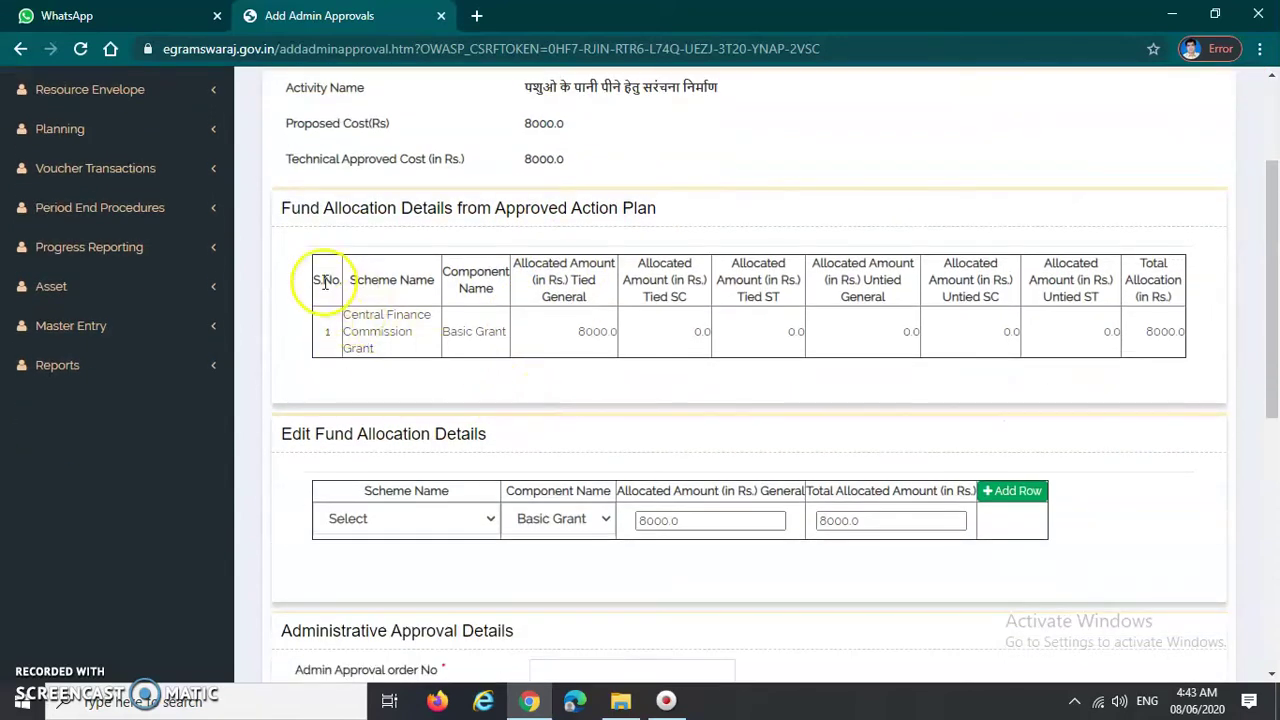
left_click_drag(335, 318, 424, 350)
left_click(425, 347)
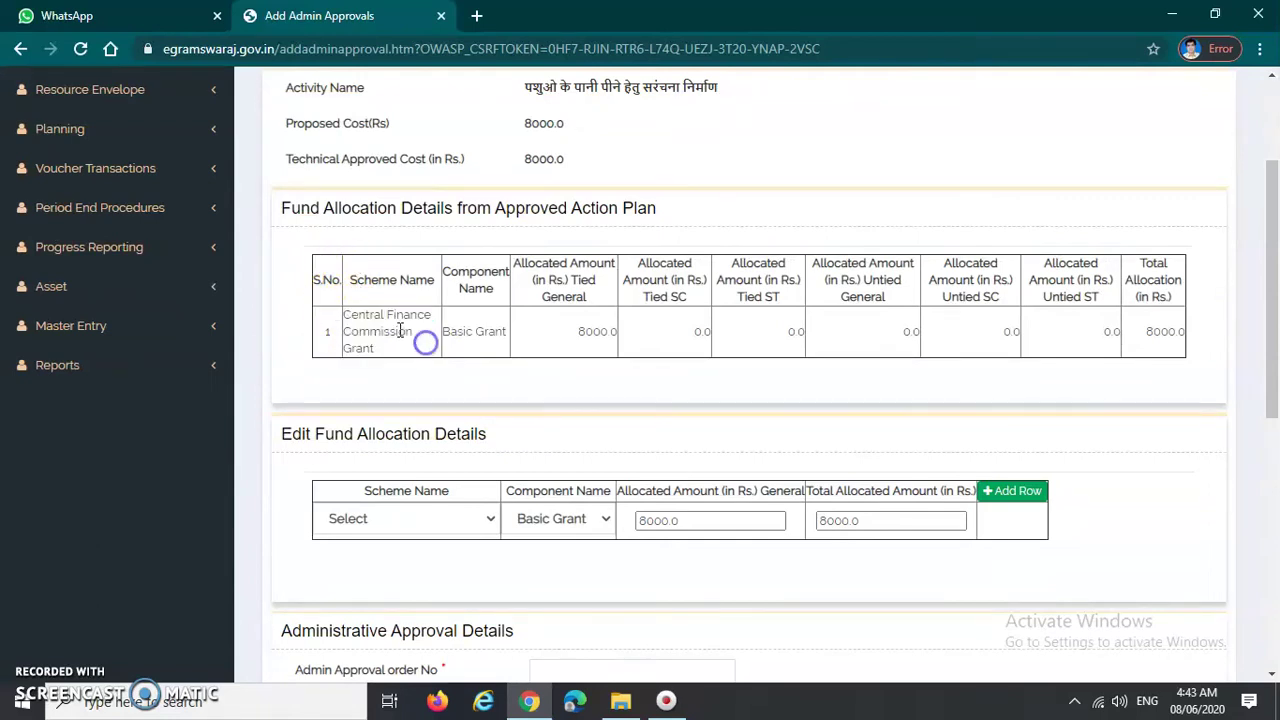
left_click_drag(443, 331, 506, 333)
left_click(468, 345)
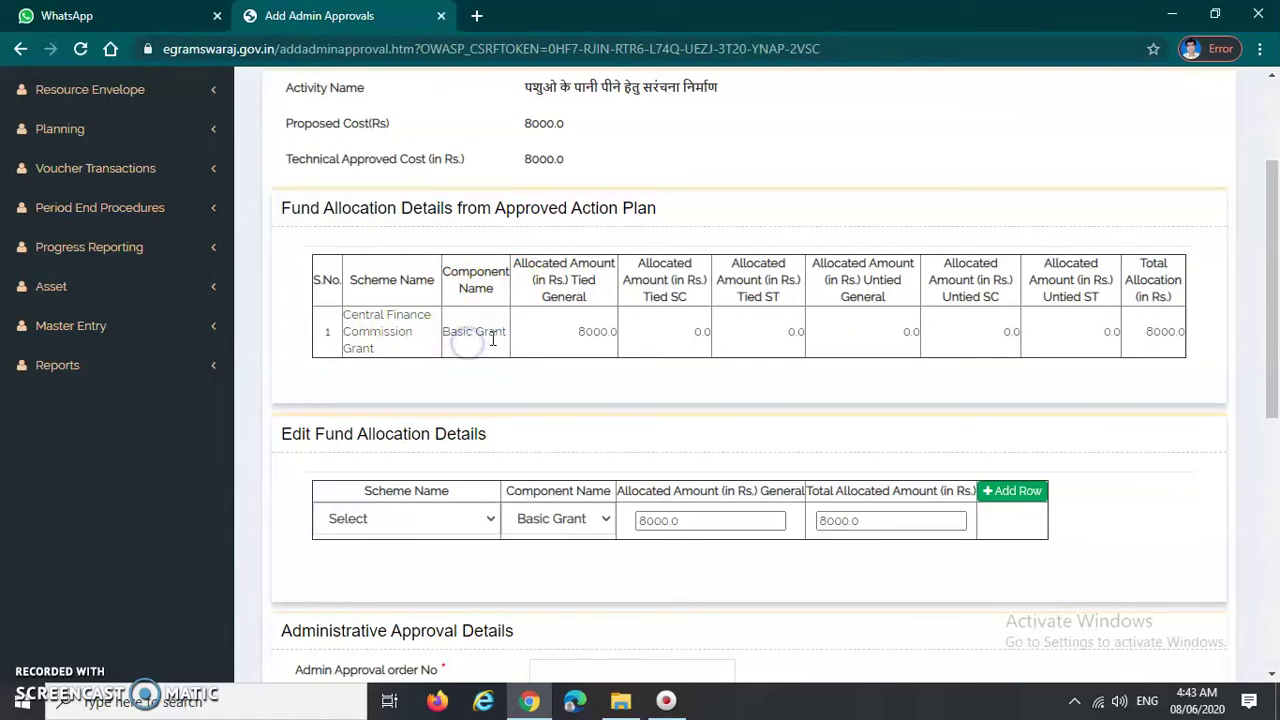
left_click(571, 335)
left_click_drag(571, 335, 610, 332)
left_click(651, 334)
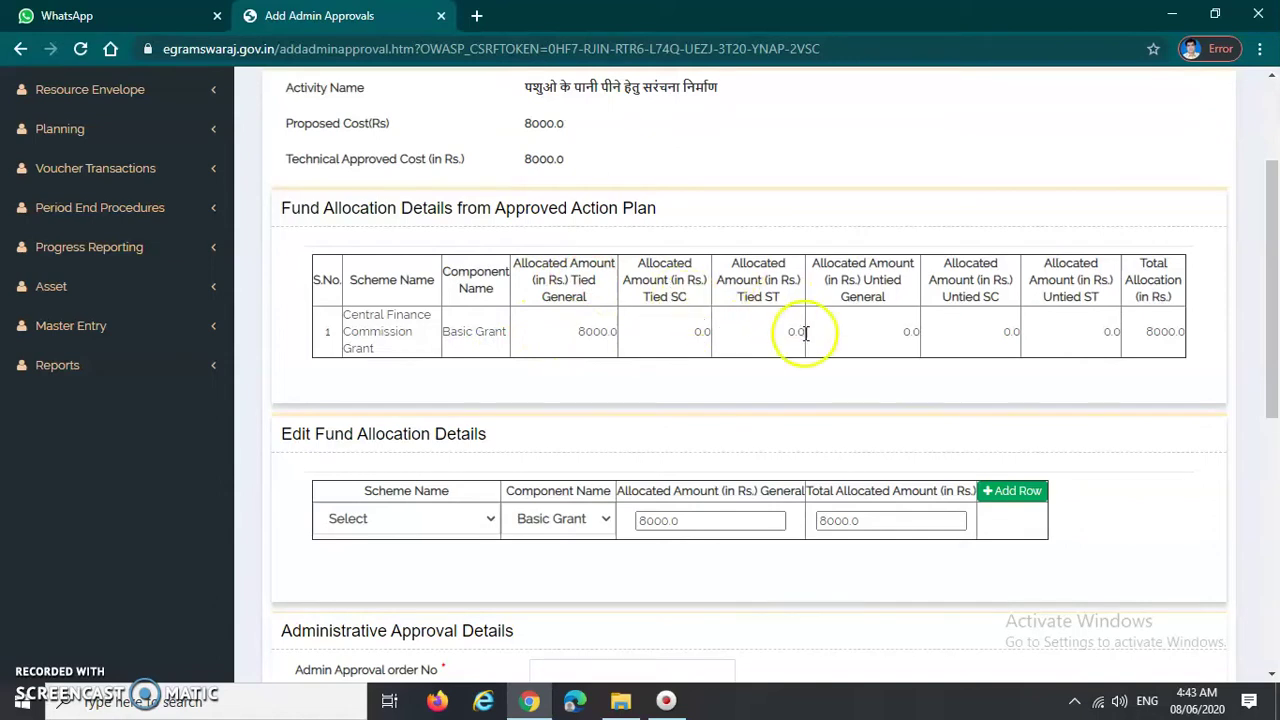
left_click_drag(1149, 336, 1220, 340)
- Set the editable fund allocation to the Fourteen Finance Commission scheme with Basic Grant as component and a general amount of 8000
scroll(634, 386, "down", 2)
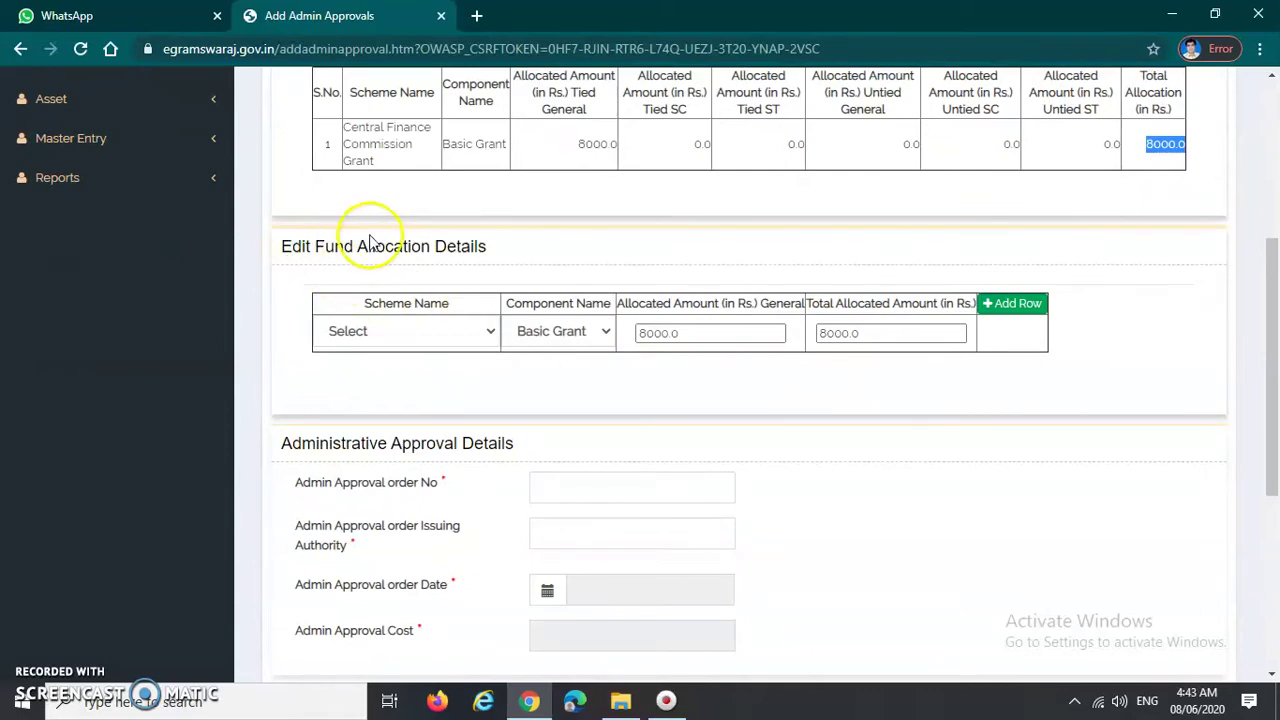
left_click(438, 333)
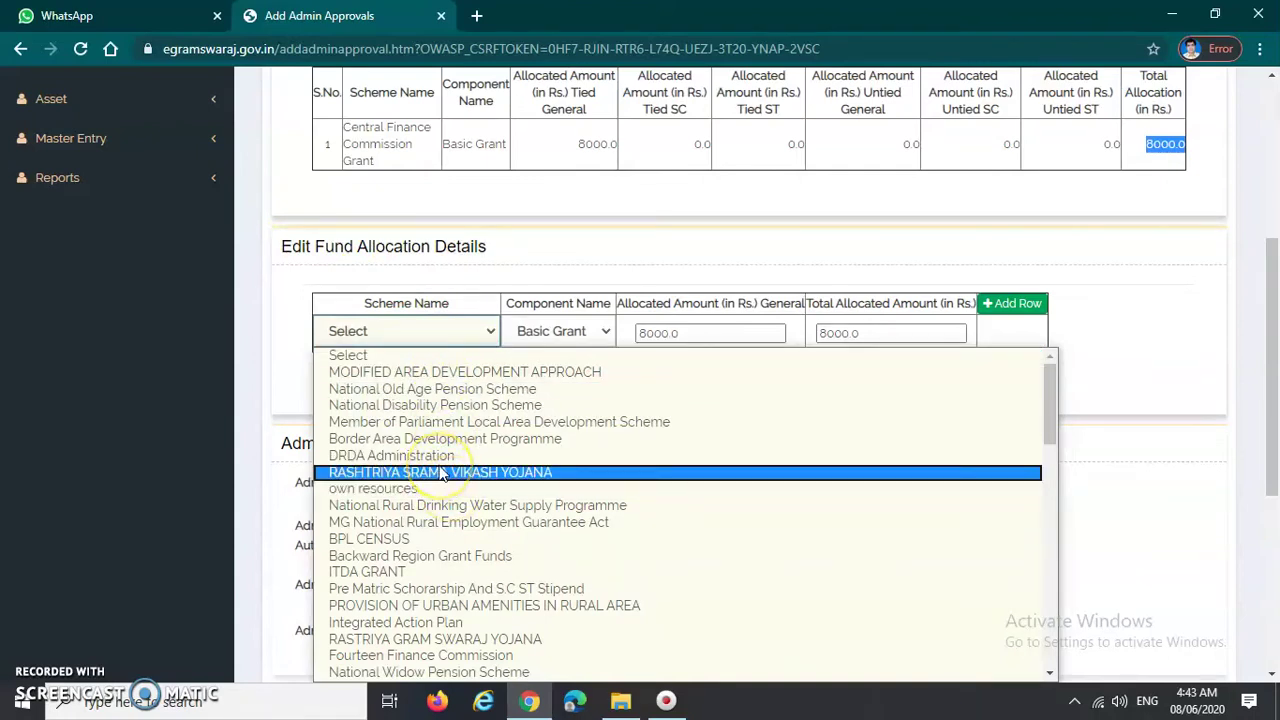
key("f")
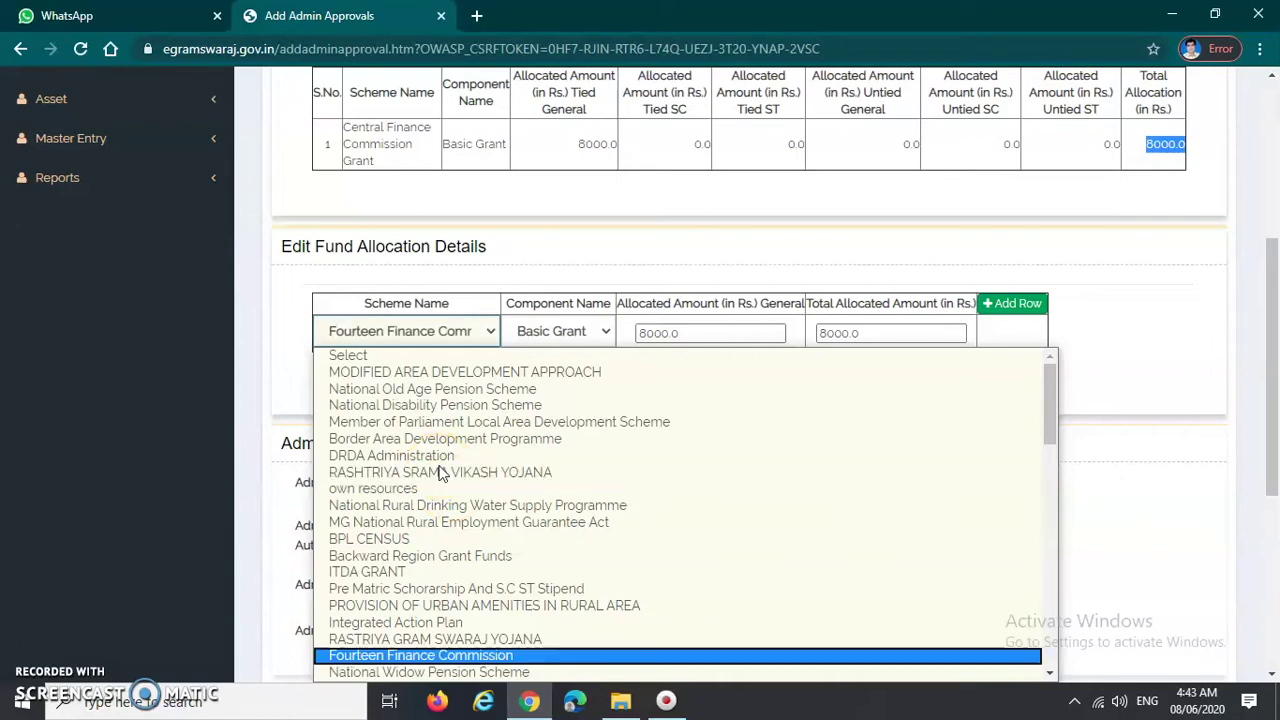
key("Return")
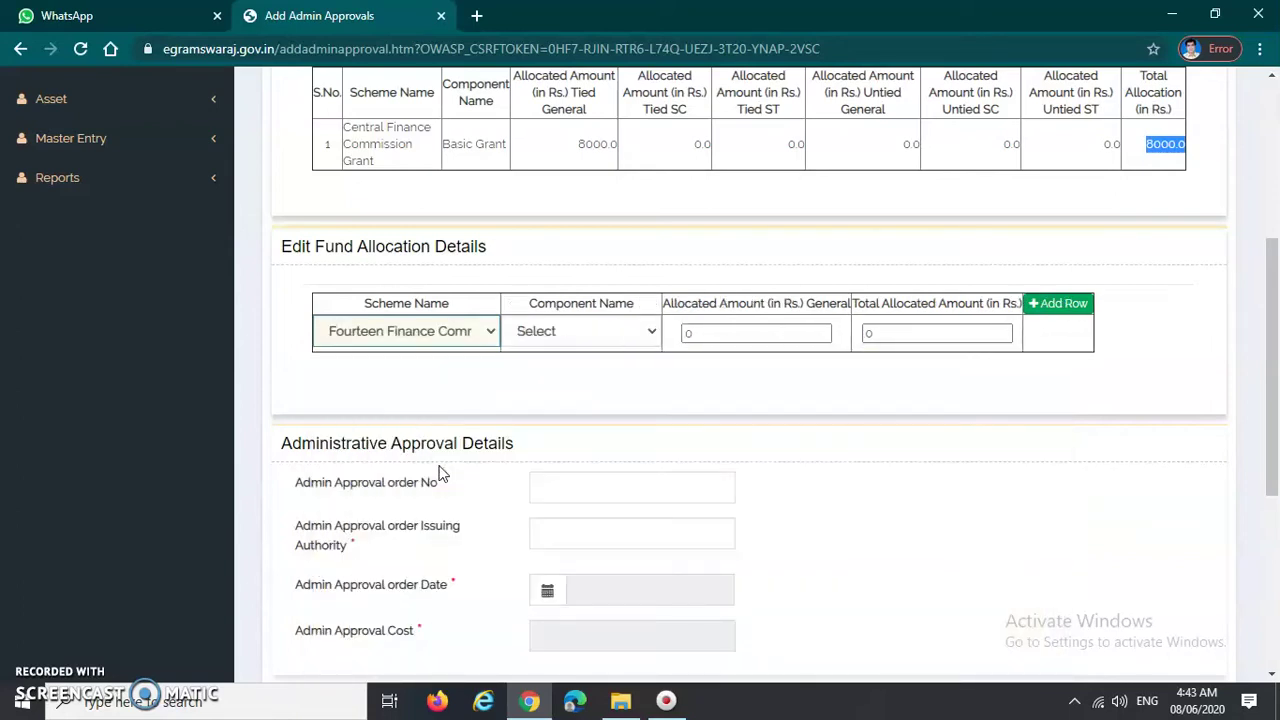
left_click(594, 332)
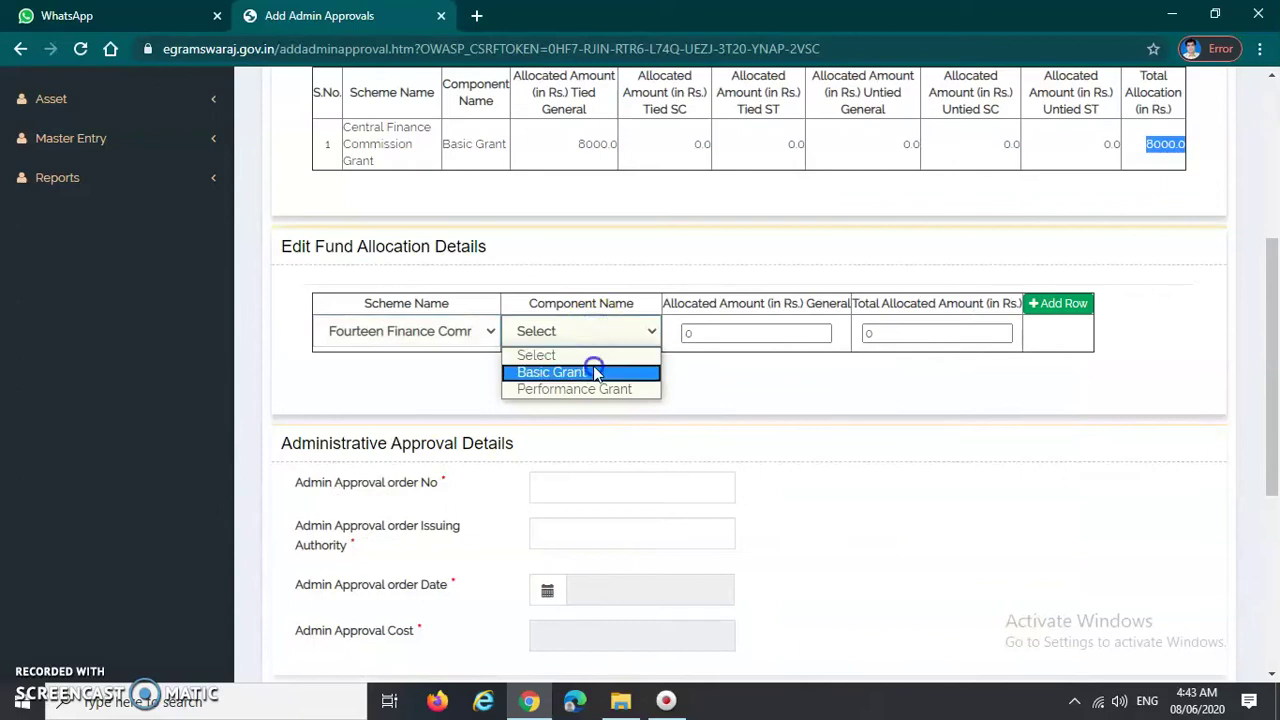
left_click(591, 371)
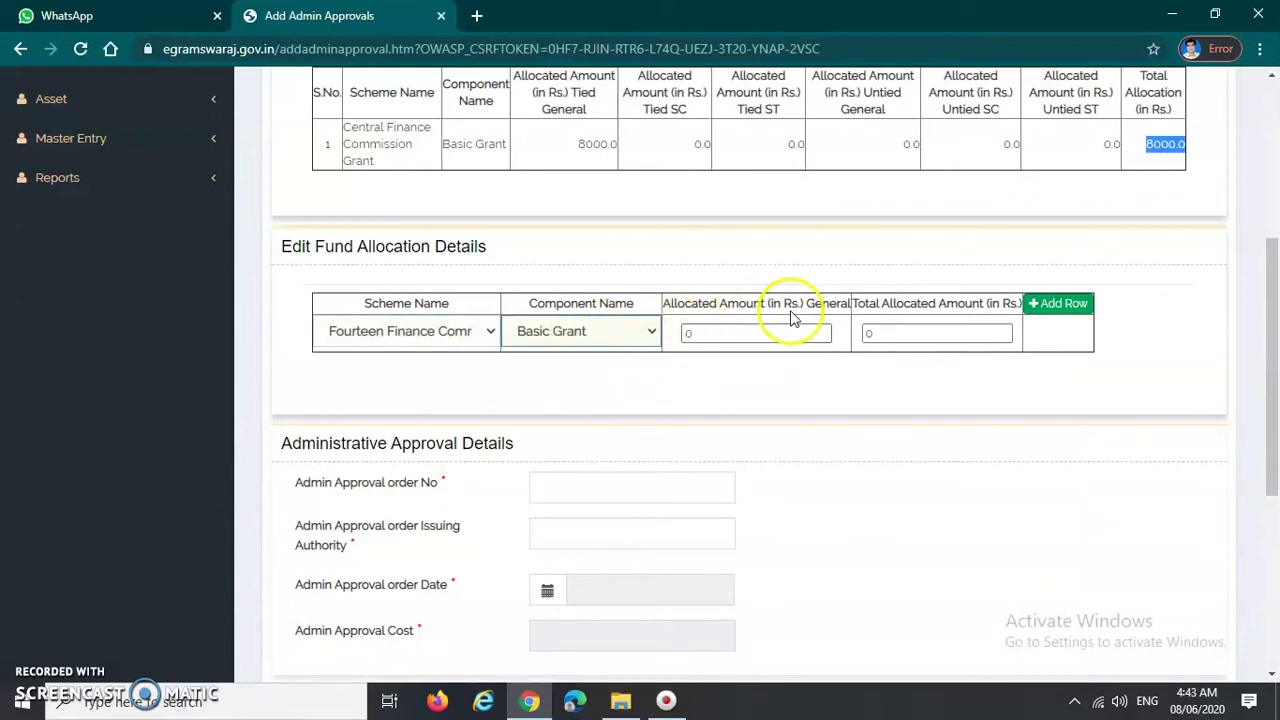
left_click(765, 333)
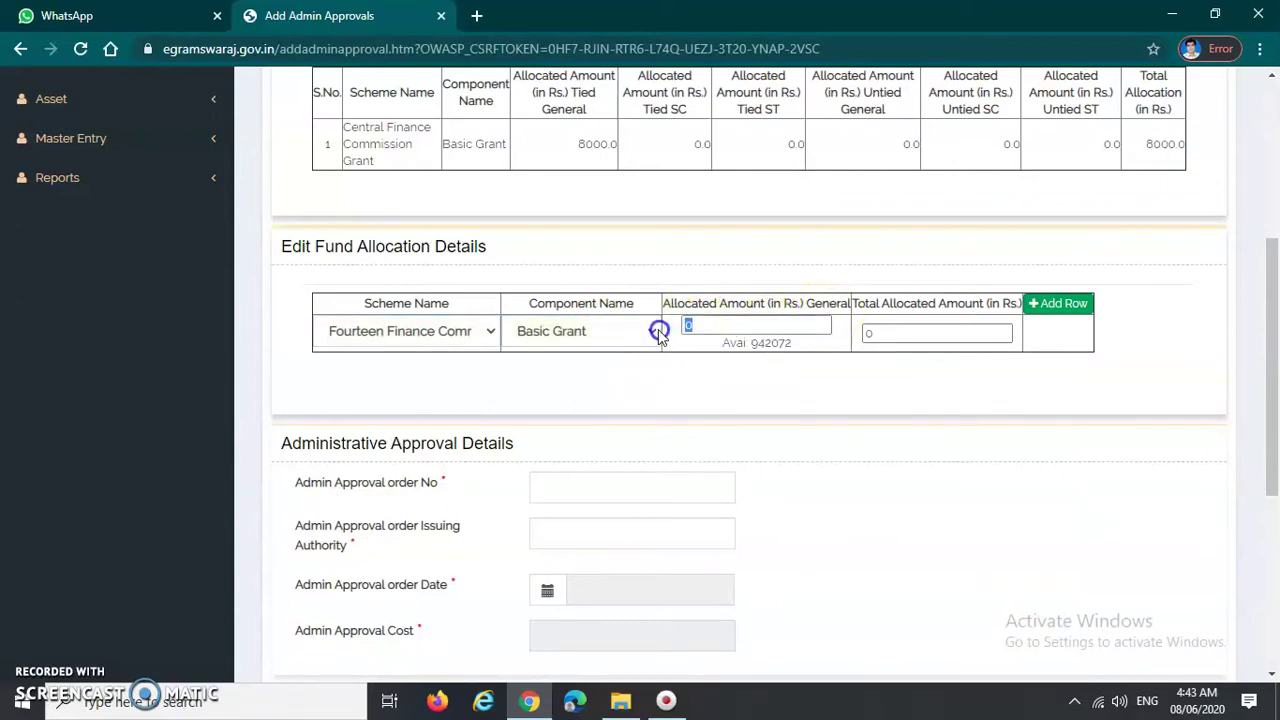
type("8000")
left_click(711, 371)
- Add a second fund allocation row to view its scheme options, and remove that row again
left_click(1043, 308)
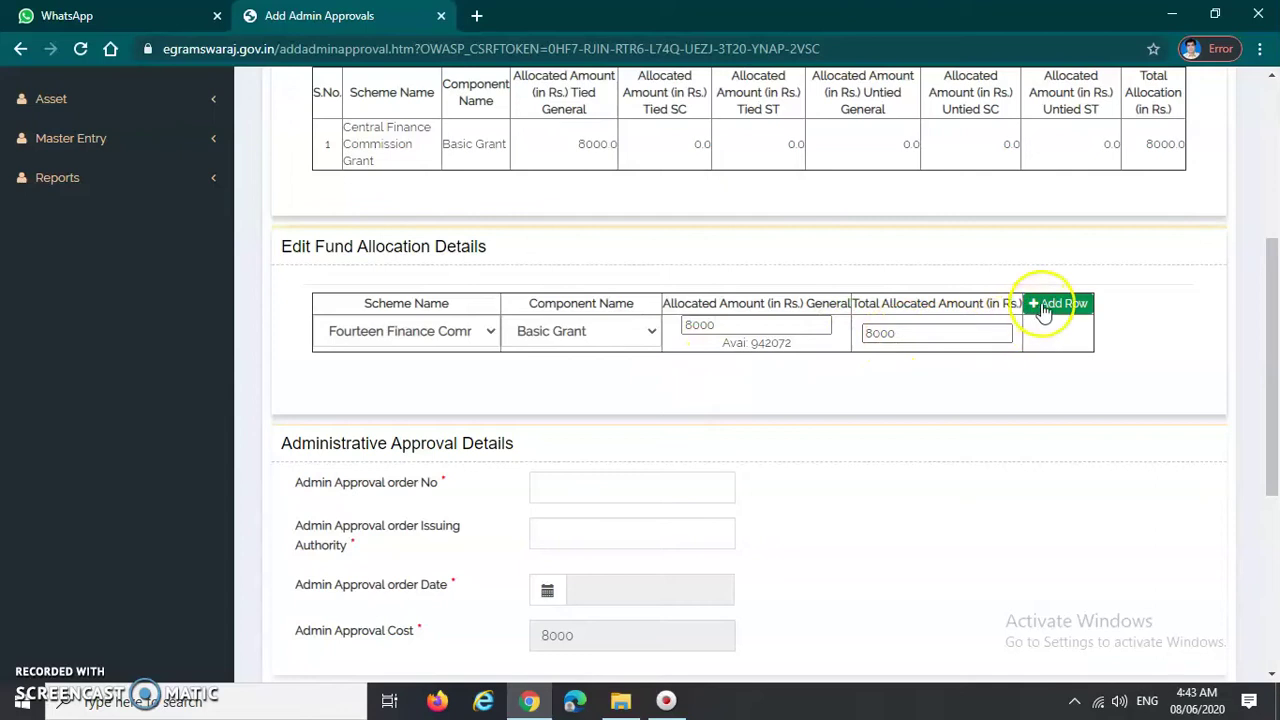
left_click(1048, 312)
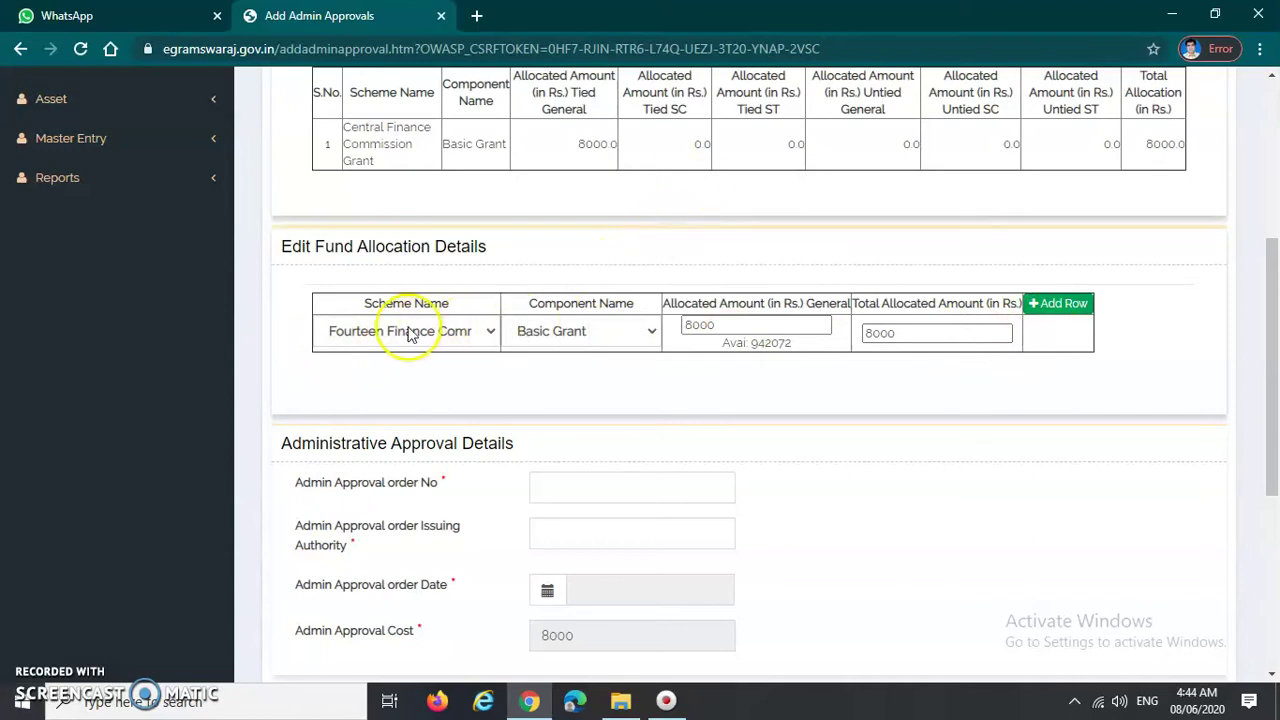
left_click(468, 336)
left_click(468, 336)
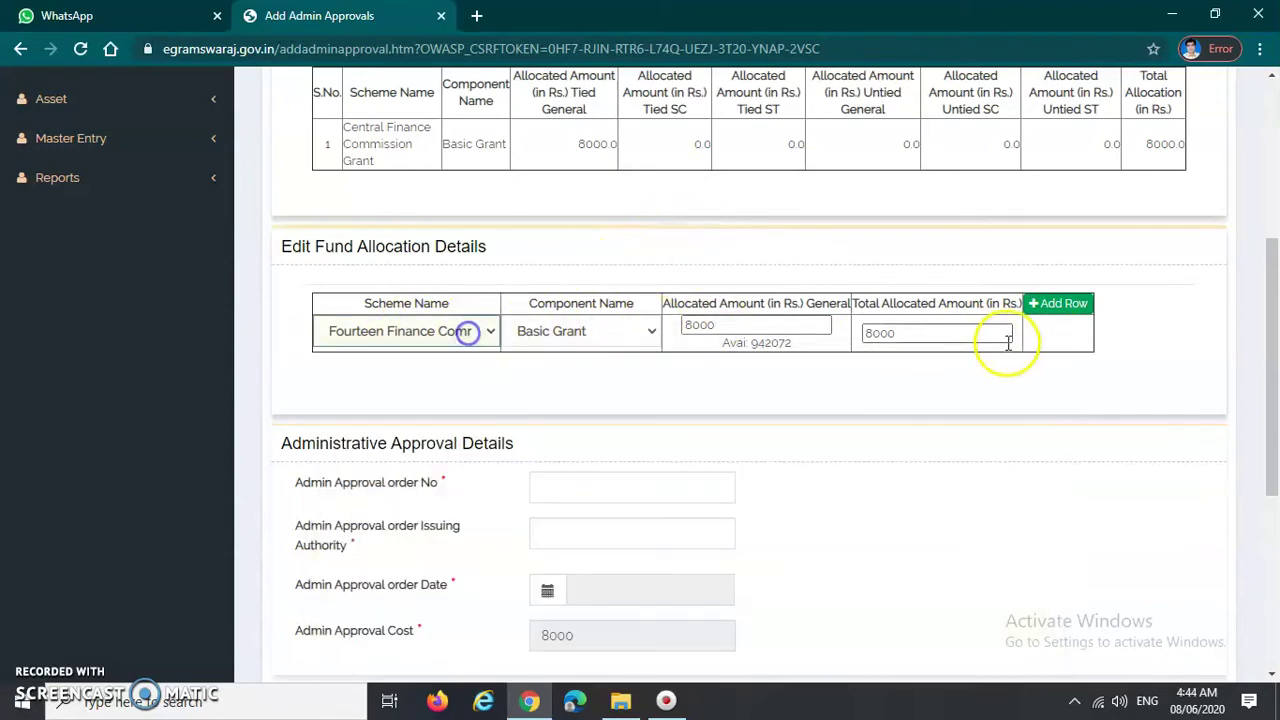
left_click(1077, 308)
left_click(417, 368)
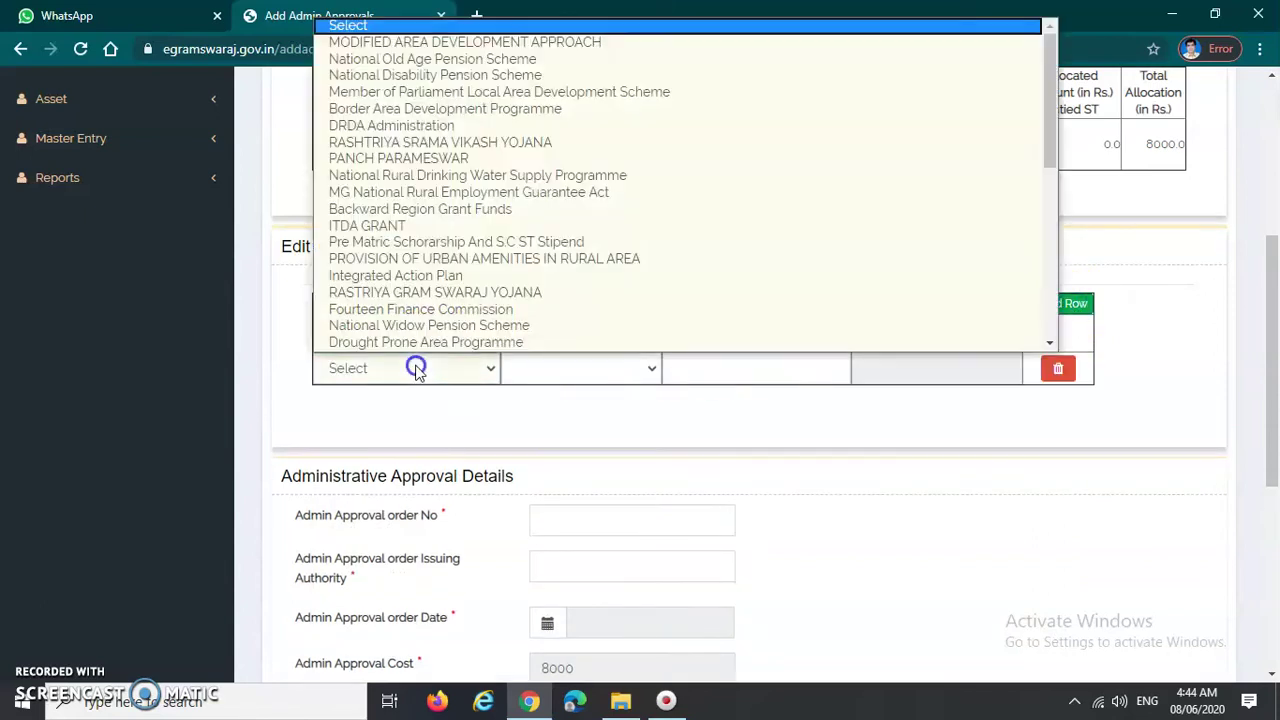
scroll(416, 367, "down", 1)
scroll(450, 285, "up", 1)
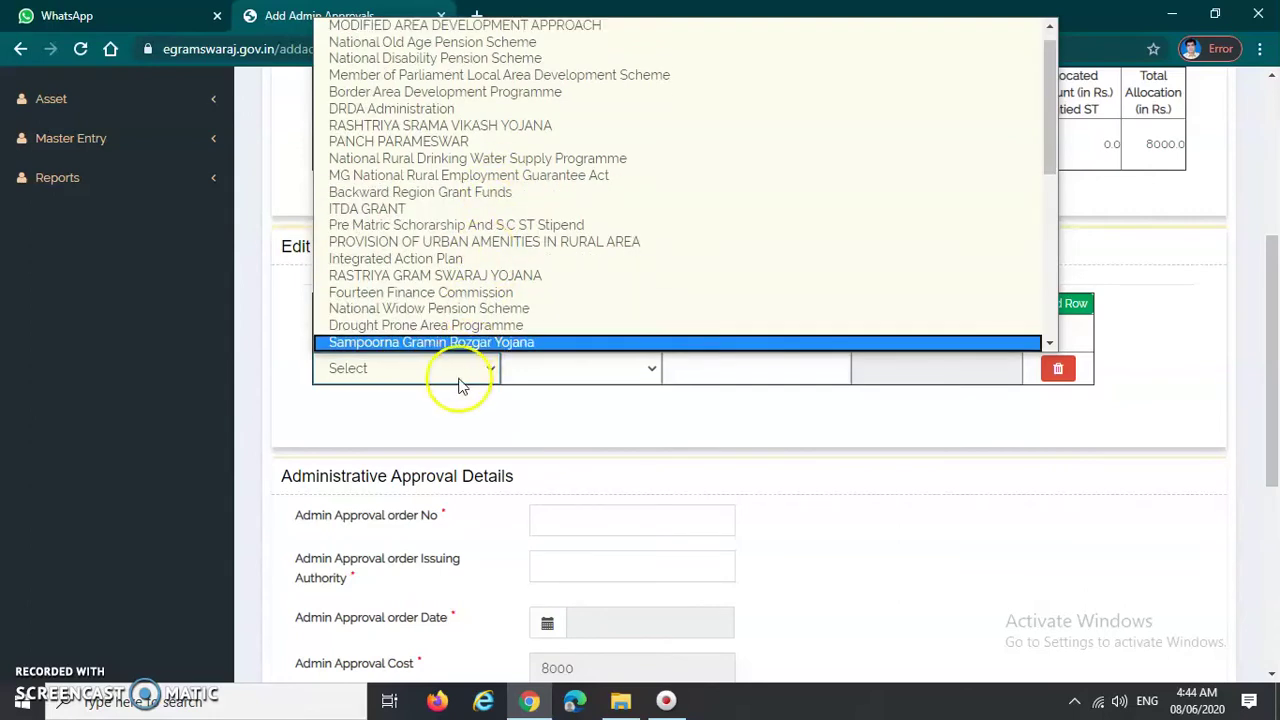
left_click(506, 417)
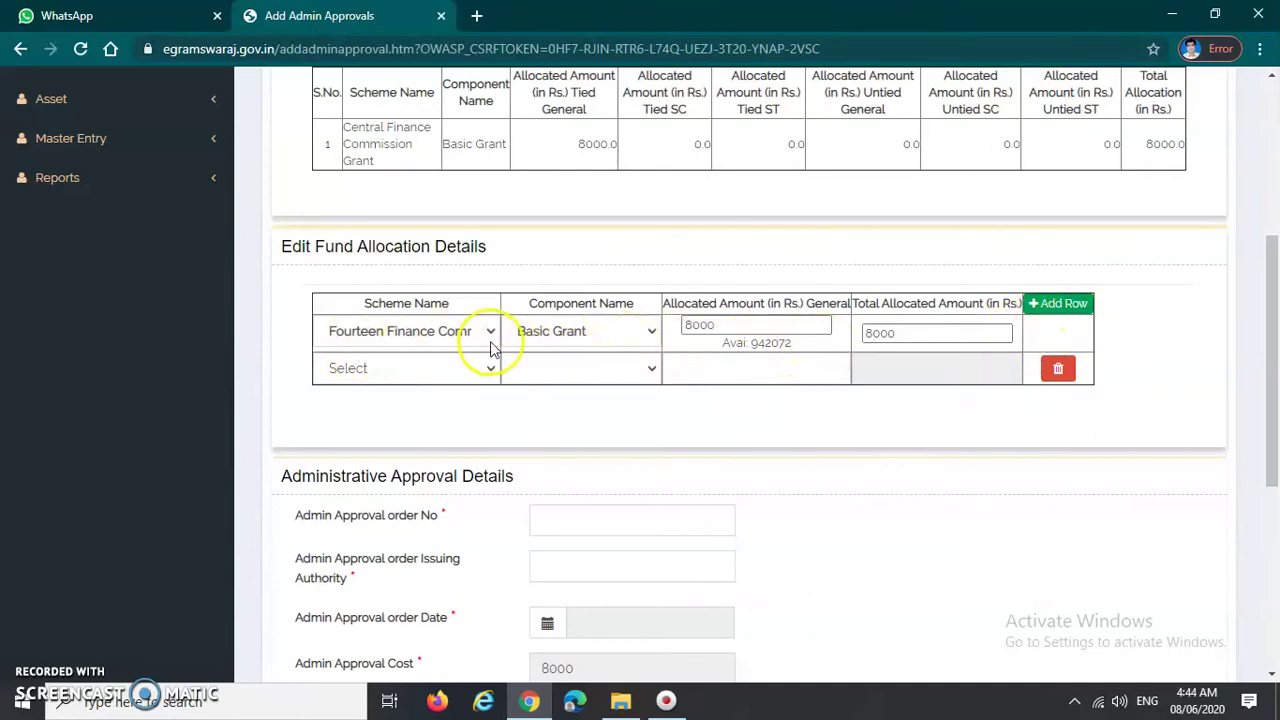
left_click(1059, 371)
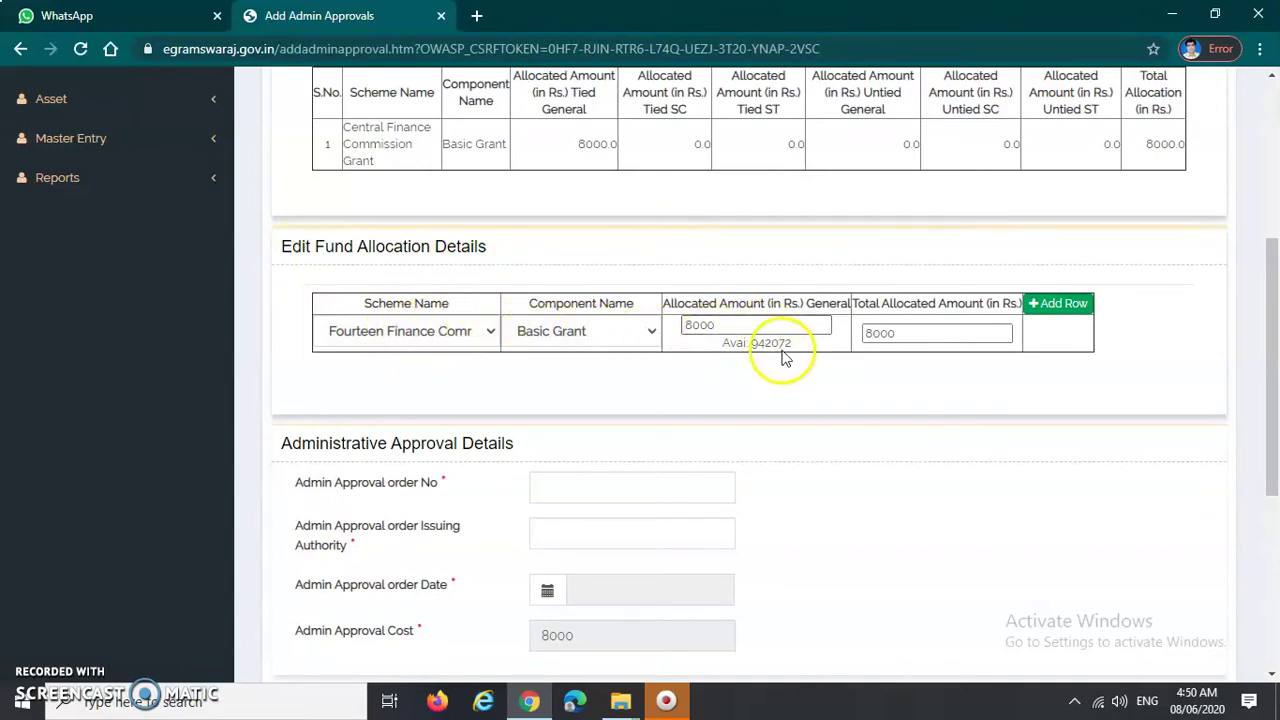
- Check the available balance shown under the general allocated amount
left_click_drag(720, 345, 795, 355)
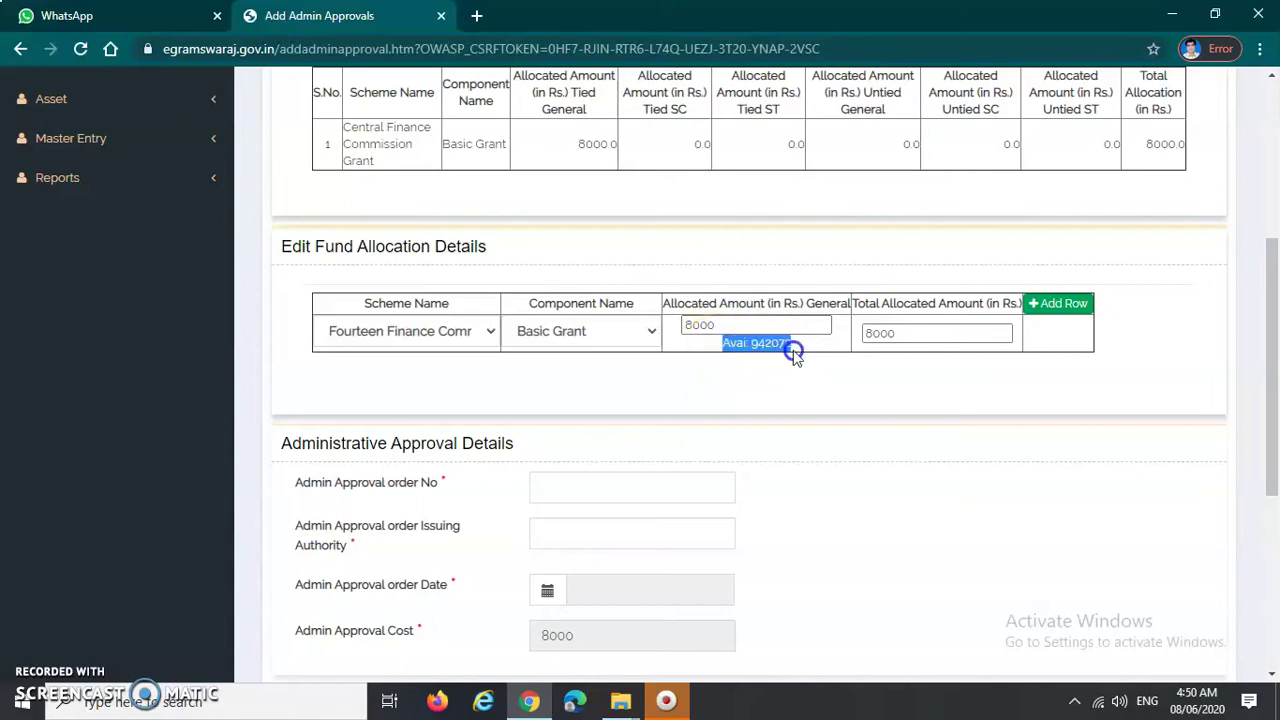
left_click(807, 353)
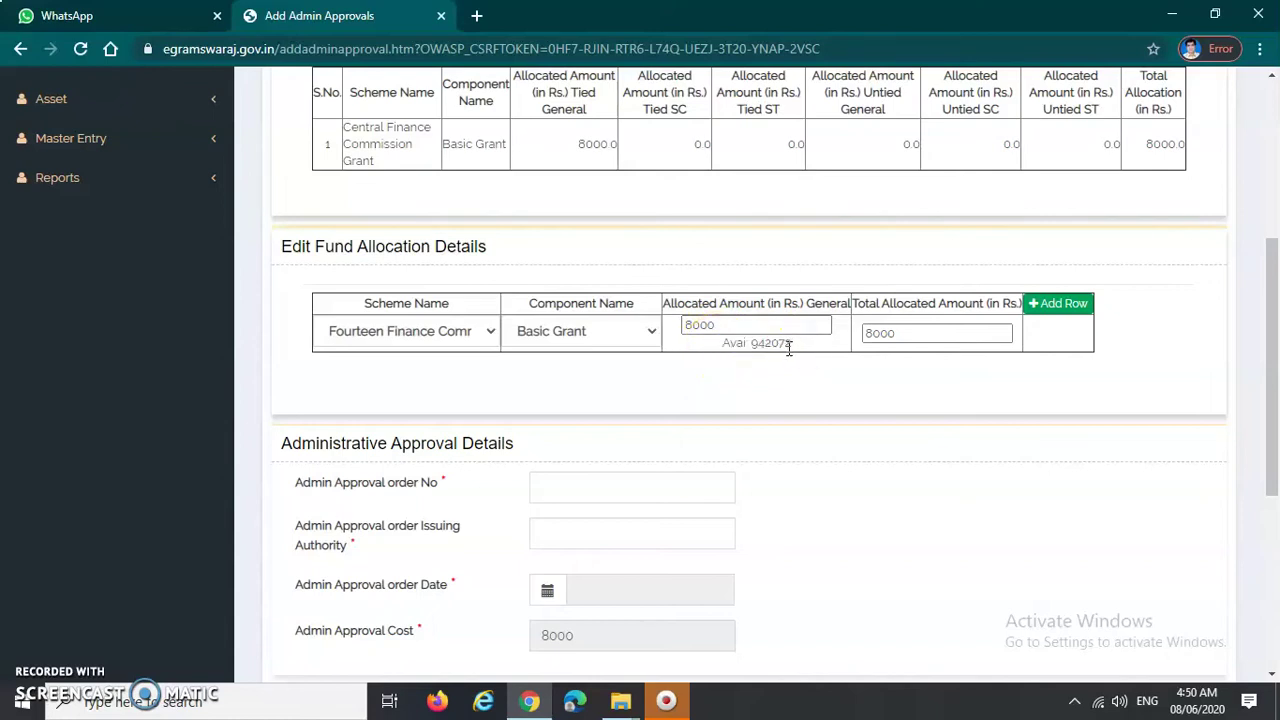
left_click(766, 325)
left_click(757, 342)
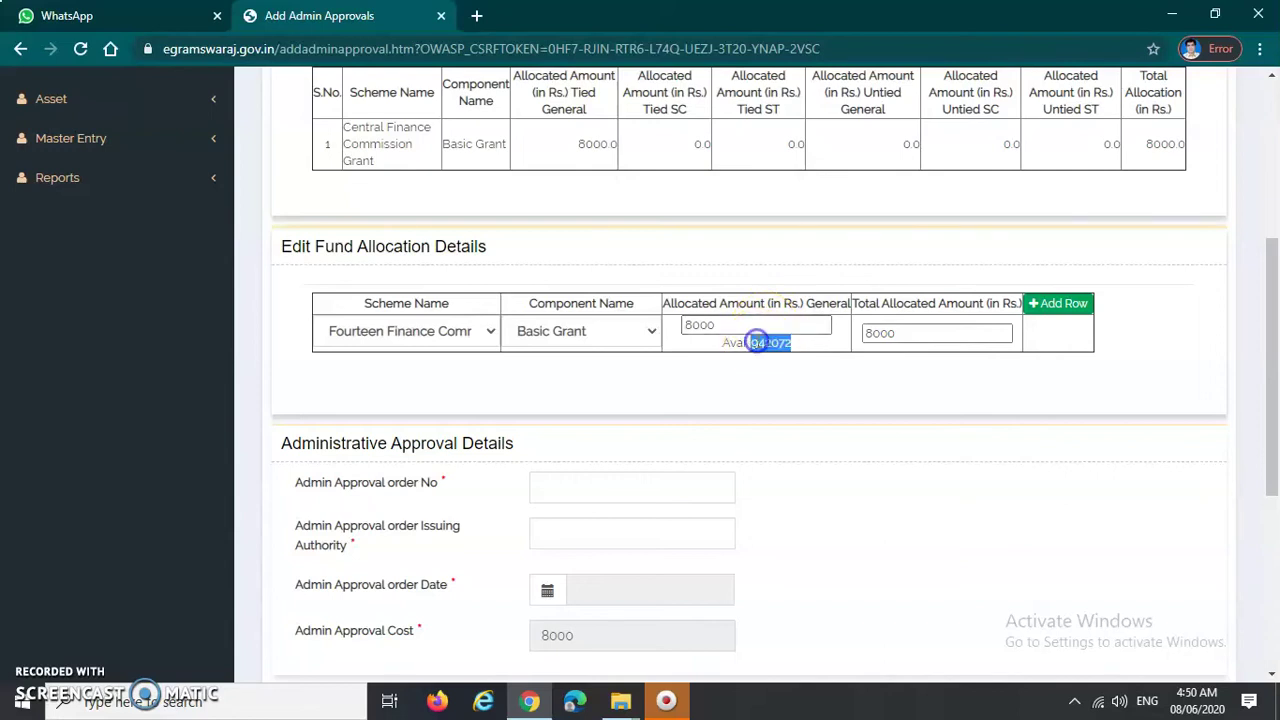
left_click(771, 369)
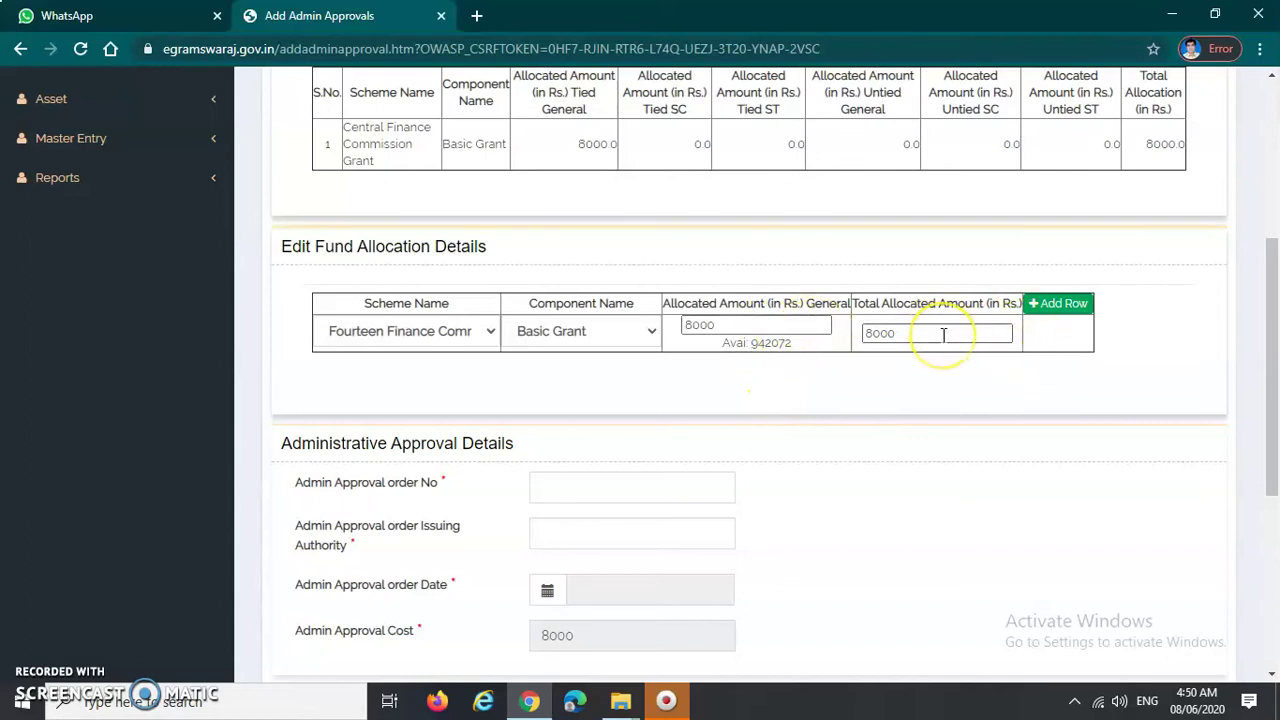
- Add an extra scheme row to the fund allocation and delete it unfilled
left_click(1046, 313)
left_click(377, 369)
left_click(372, 366)
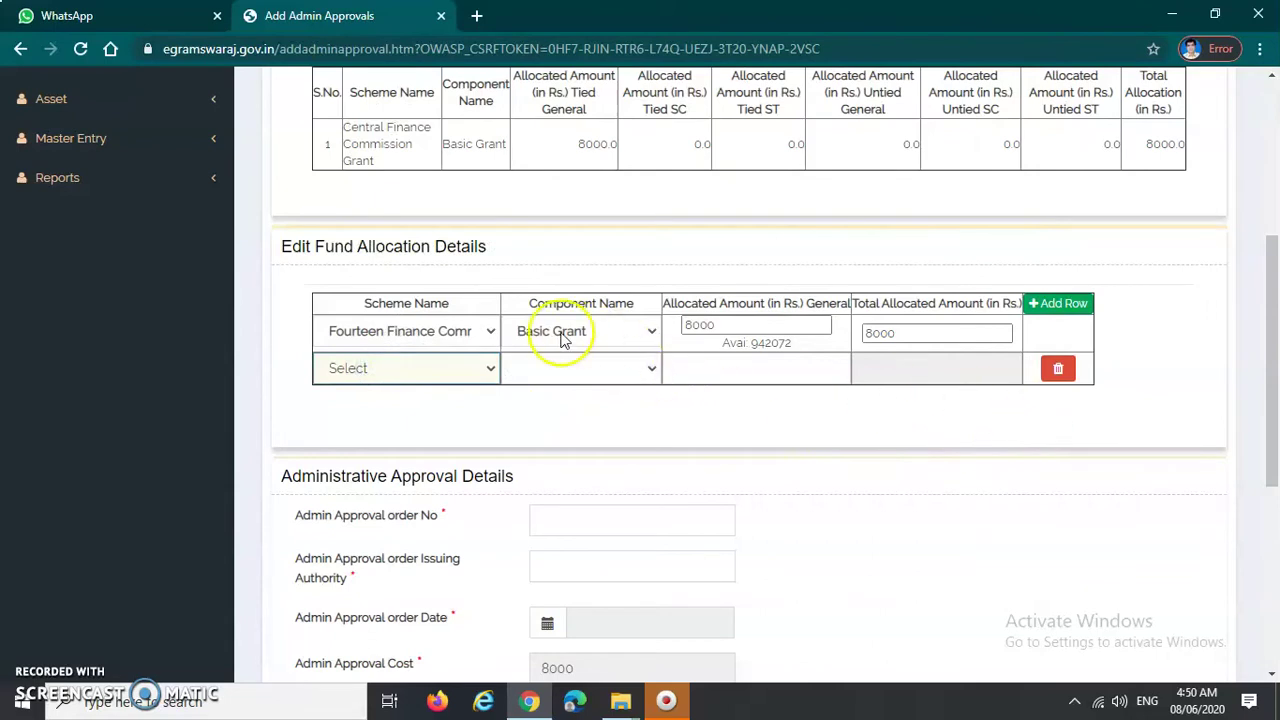
left_click(1058, 369)
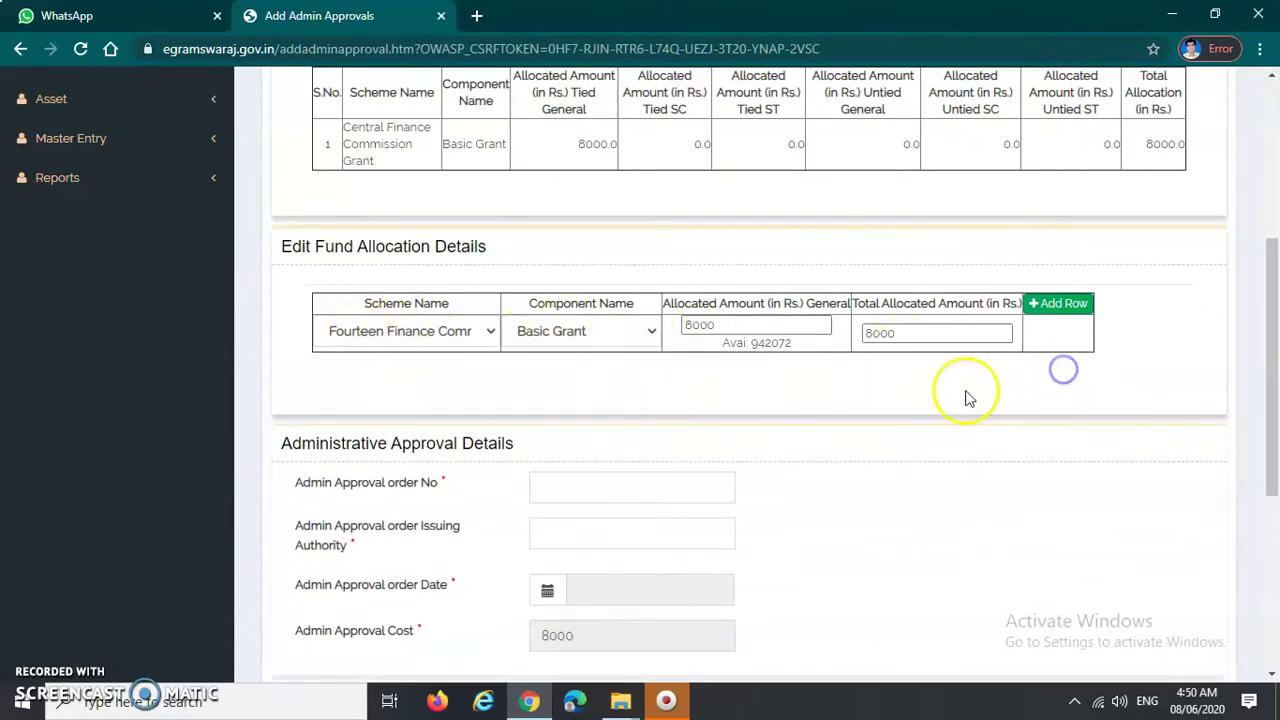
- Enter the admin approval order number and set the order issuing authority to GP
scroll(700, 390, "down", 2)
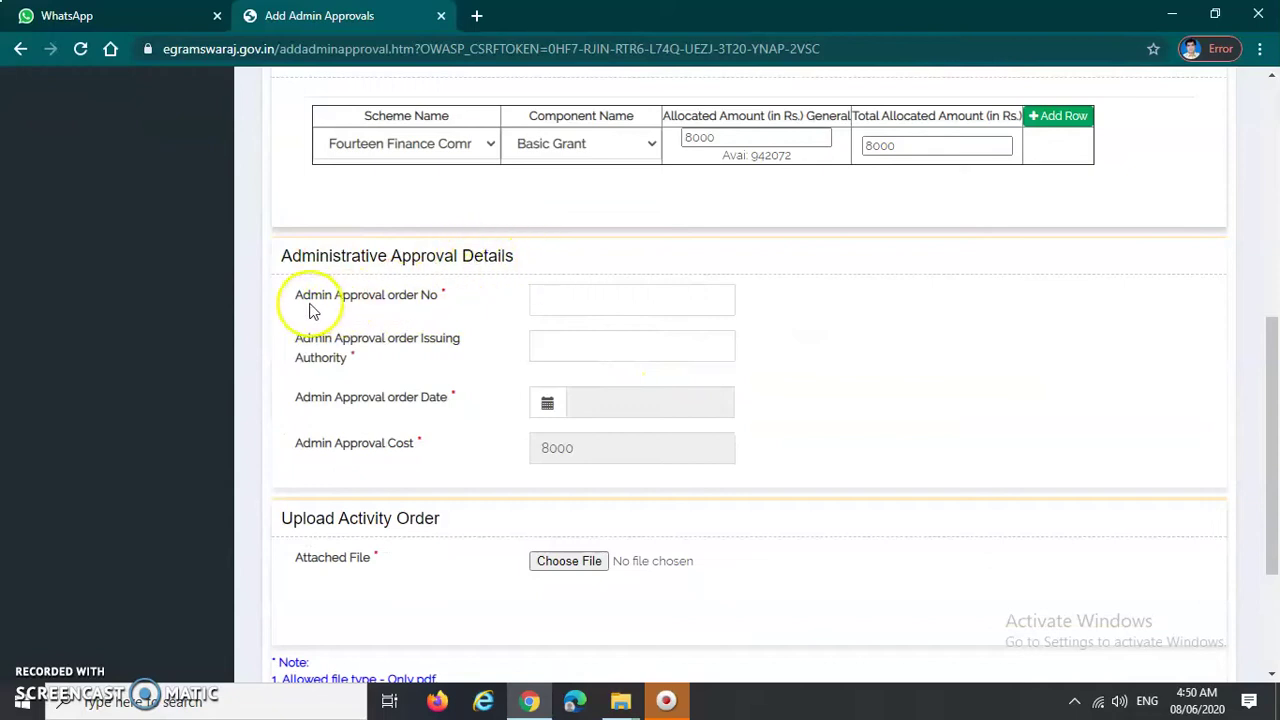
left_click(591, 308)
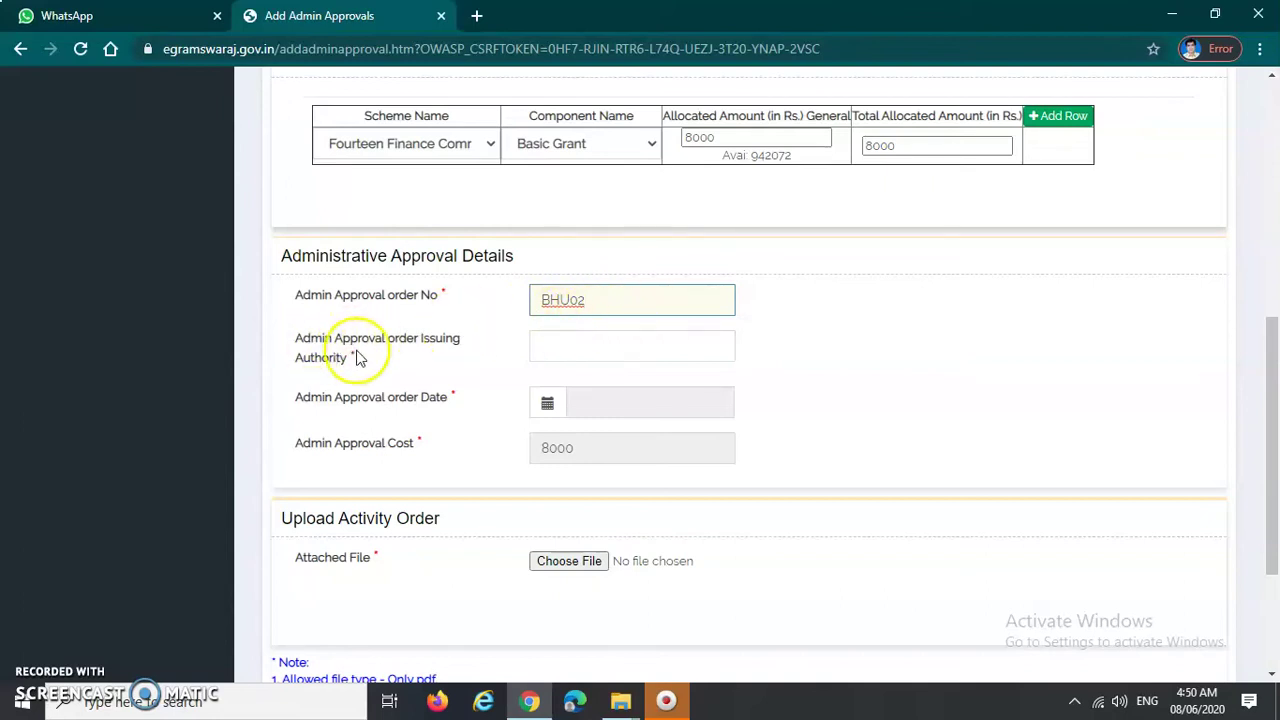
left_click_drag(298, 338, 474, 372)
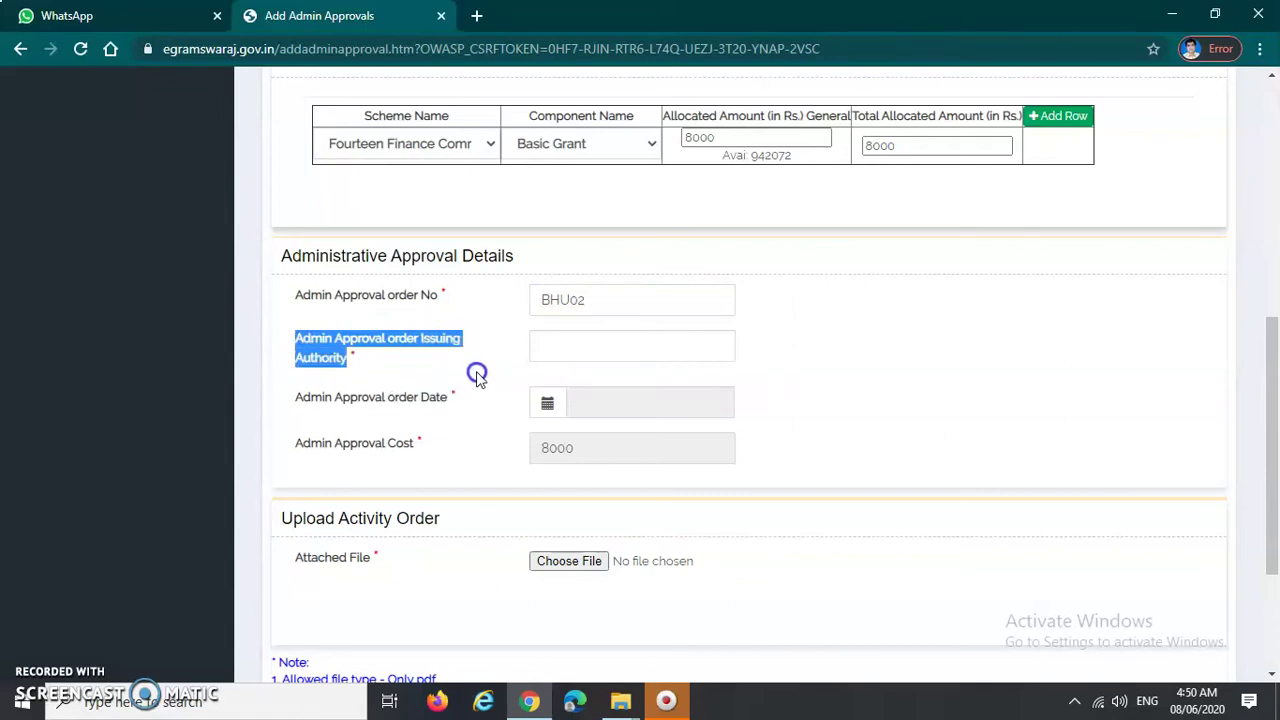
left_click(474, 368)
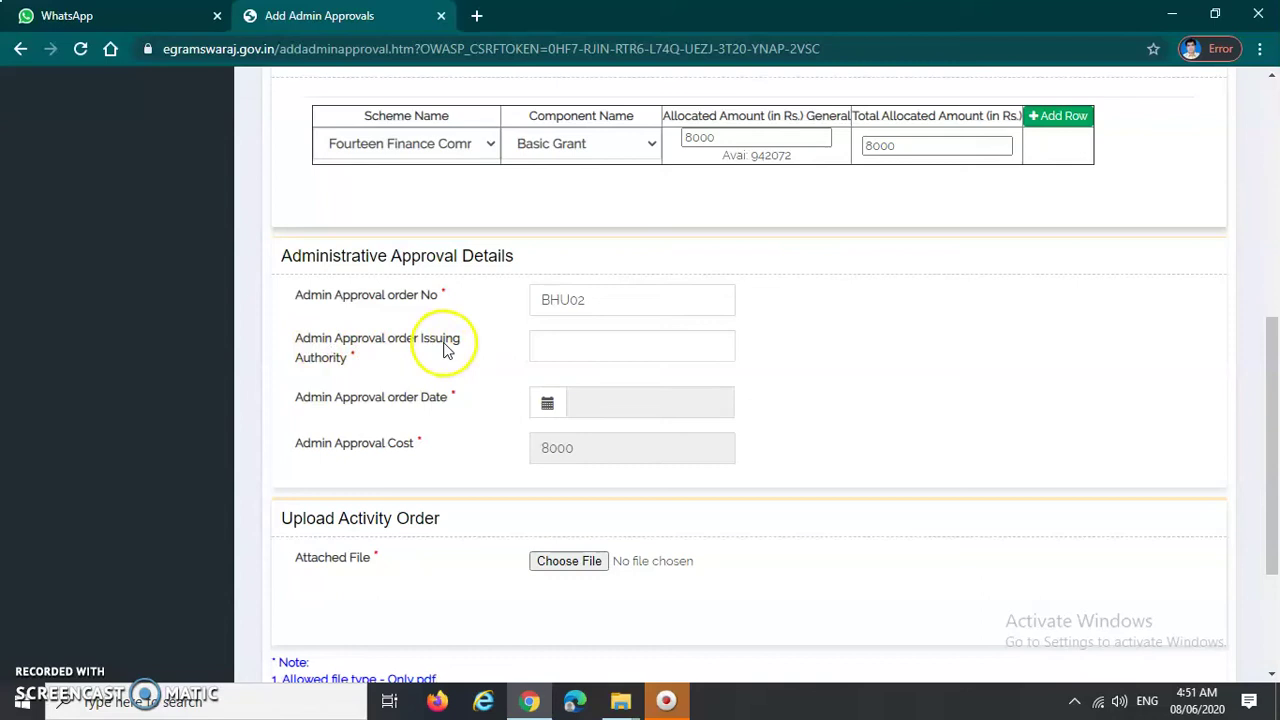
left_click(562, 347)
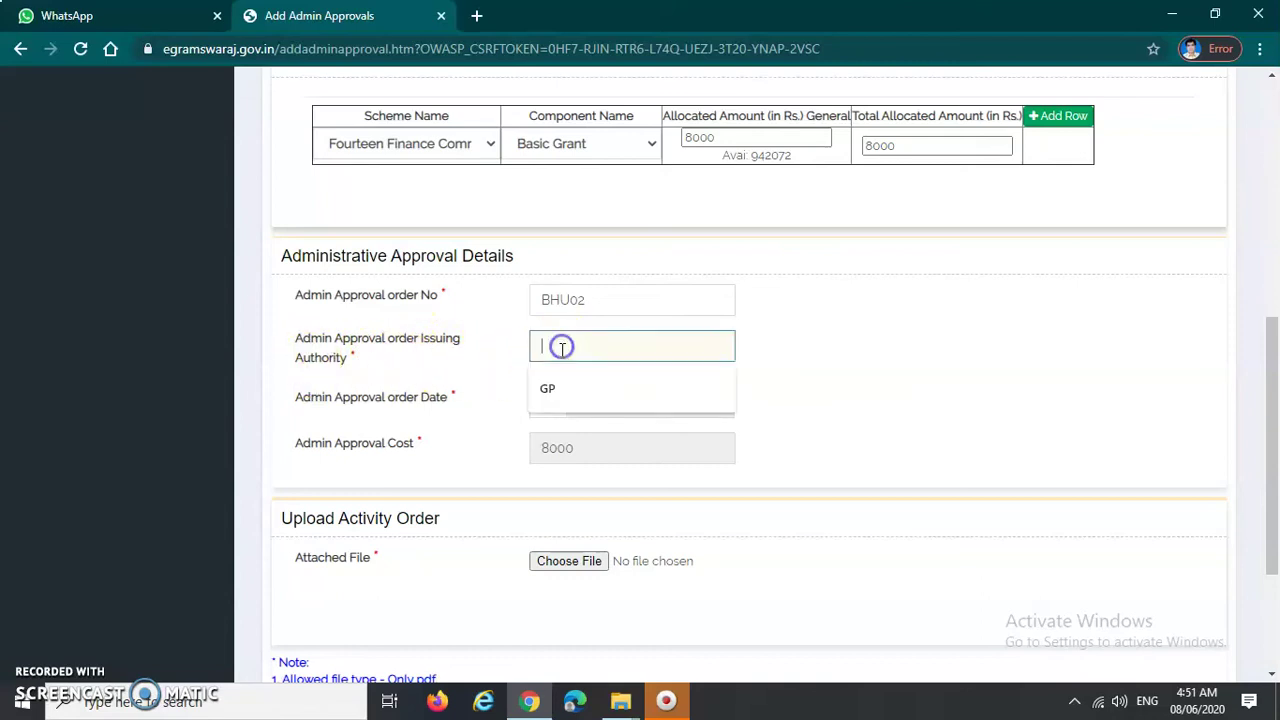
type("GP")
left_click(831, 366)
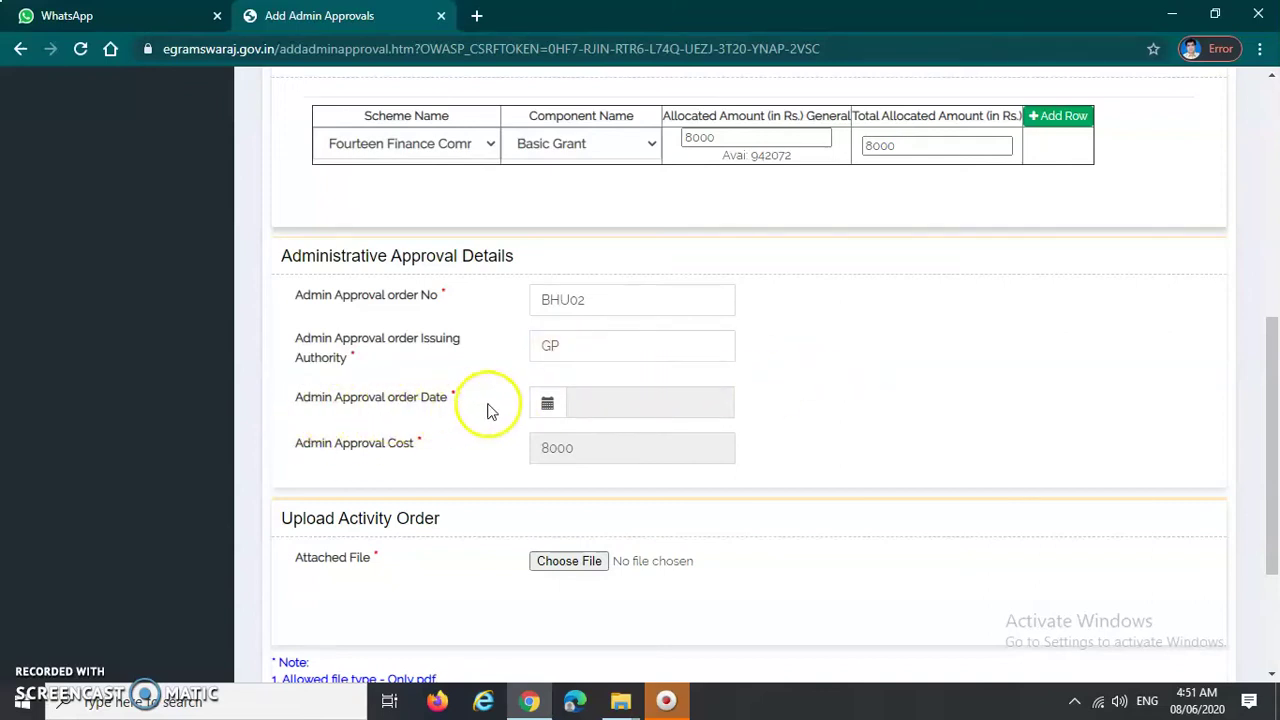
- Set the admin approval order date to 07-06-2020
left_click(546, 405)
left_click(547, 403)
left_click(632, 403)
left_click(632, 403)
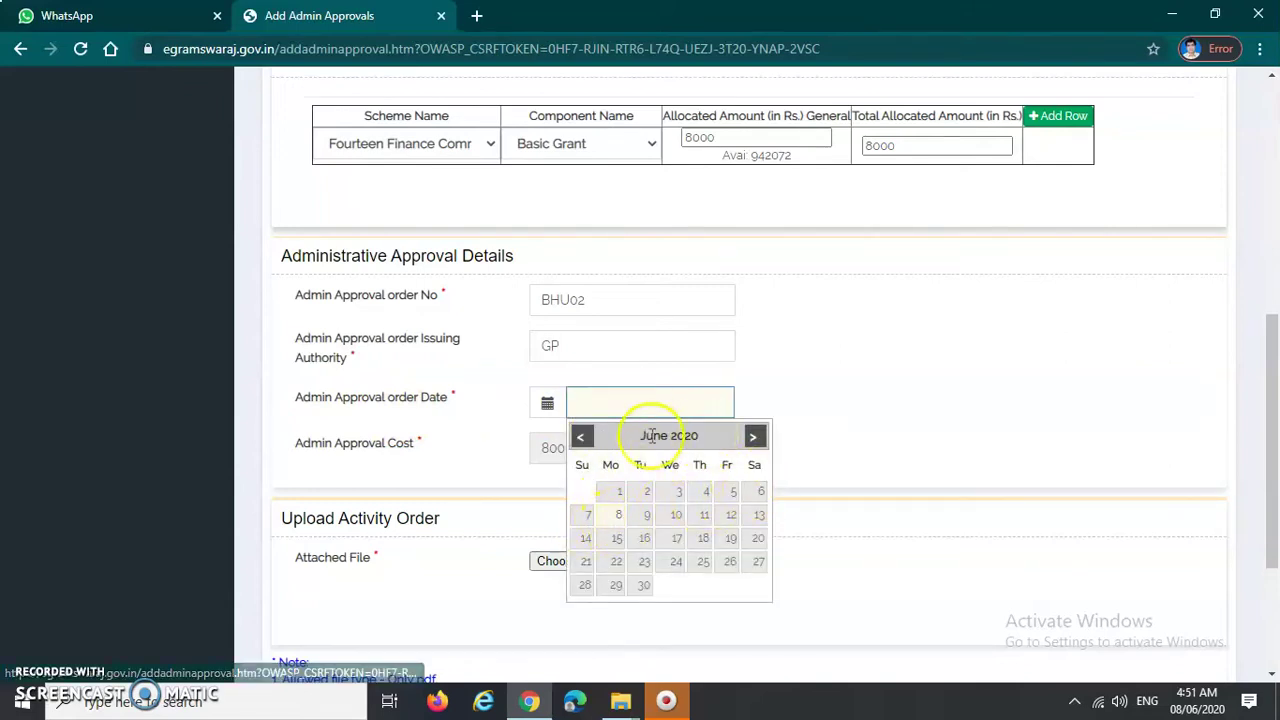
left_click(587, 519)
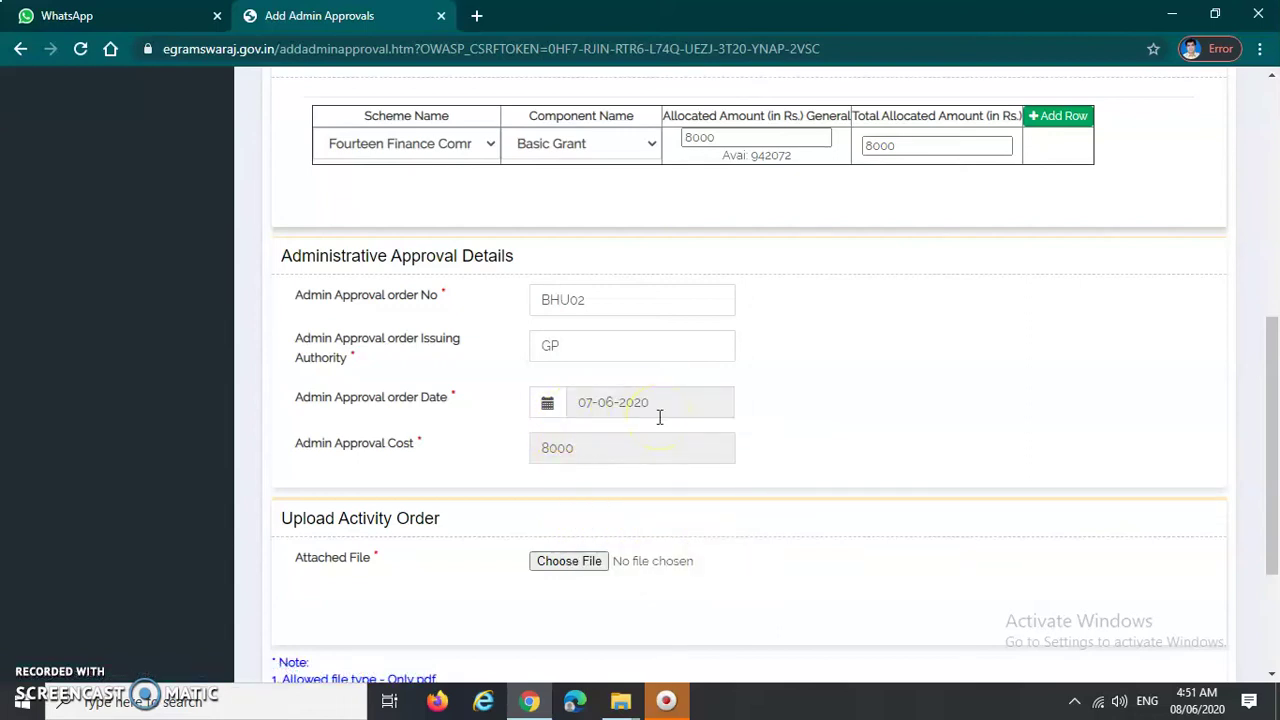
- Review the approval cost against the fund allocation details, and examine the activity order upload section
scroll(659, 425, "down", 1)
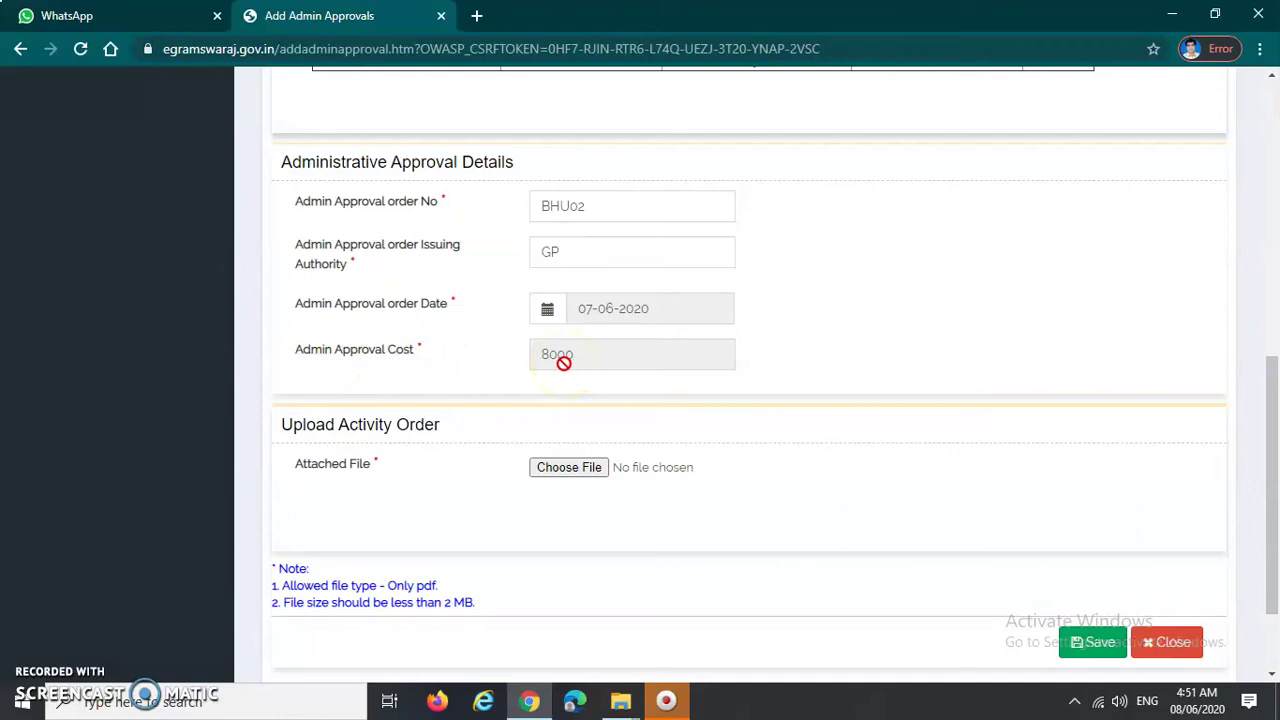
scroll(723, 409, "up", 2)
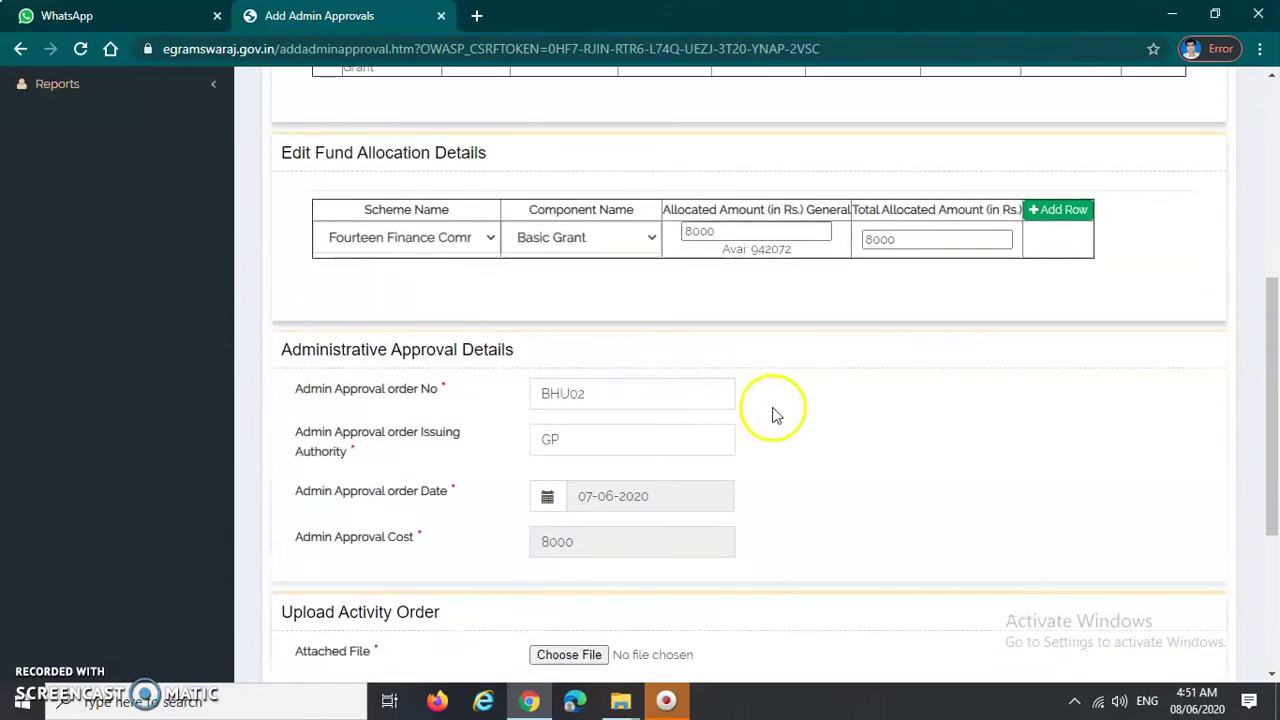
scroll(797, 457, "up", 2)
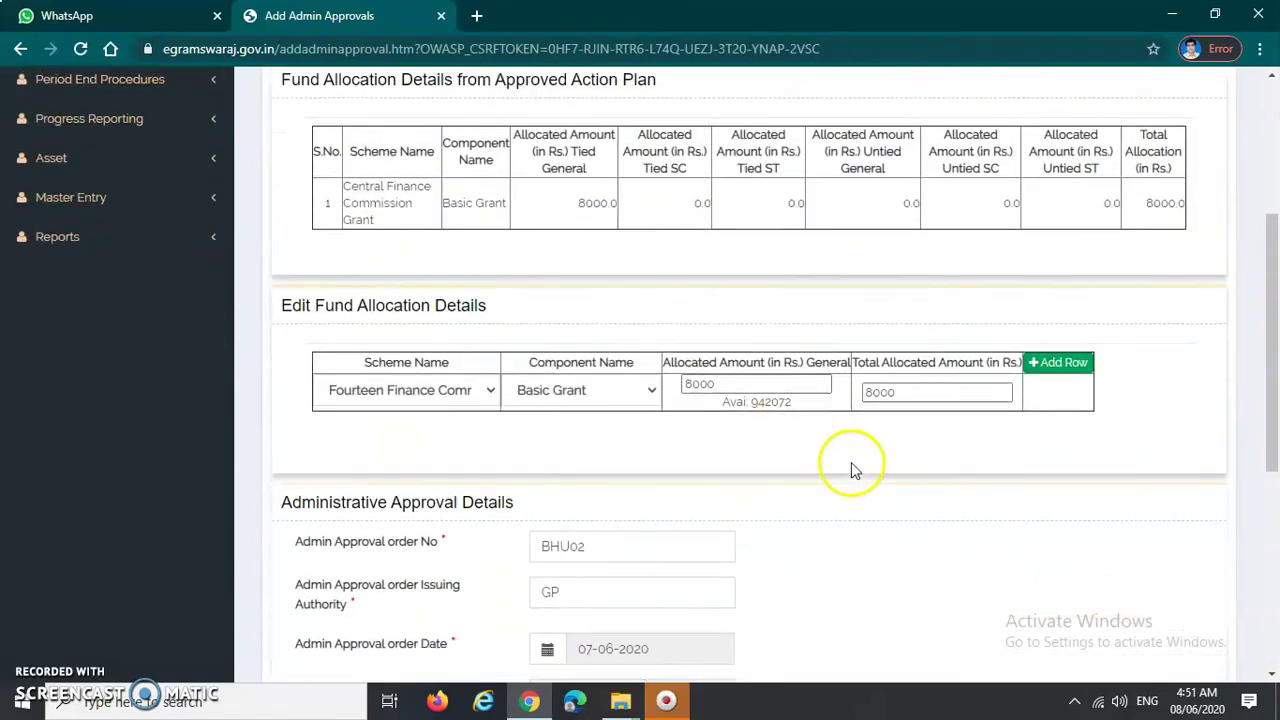
scroll(840, 469, "down", 4)
scroll(880, 434, "up", 7)
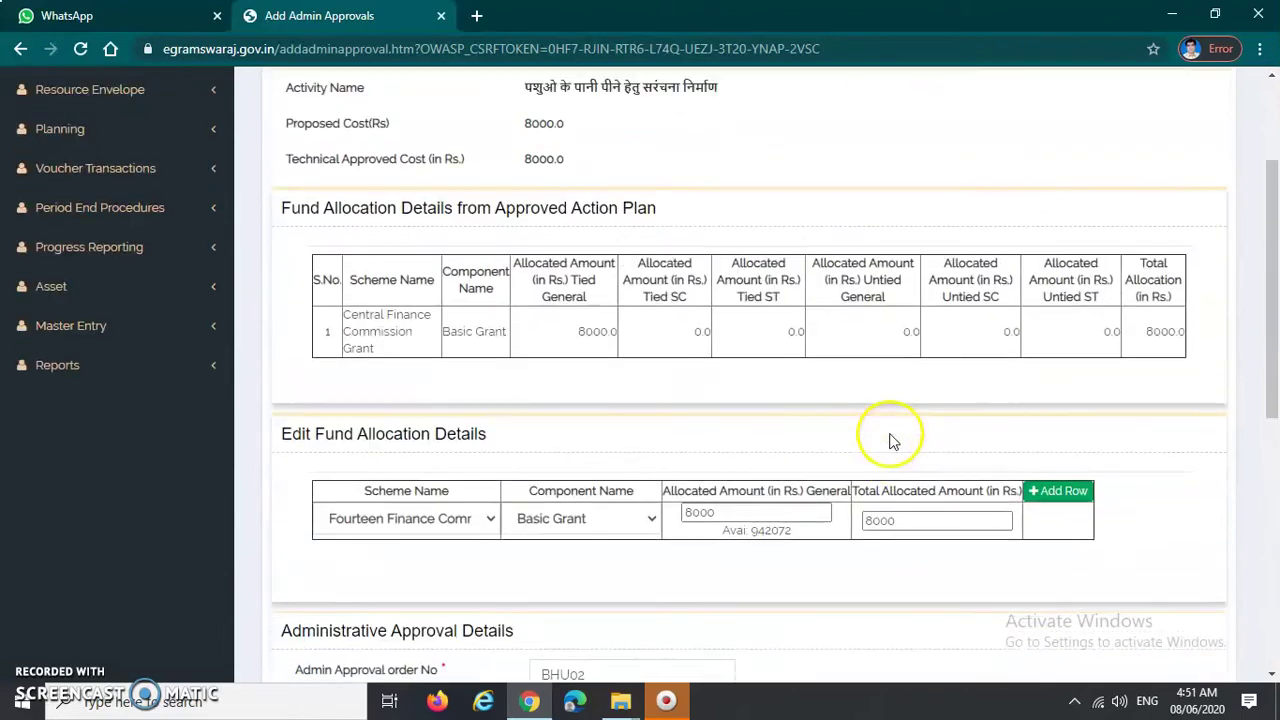
scroll(893, 444, "down", 4)
scroll(893, 444, "down", 4)
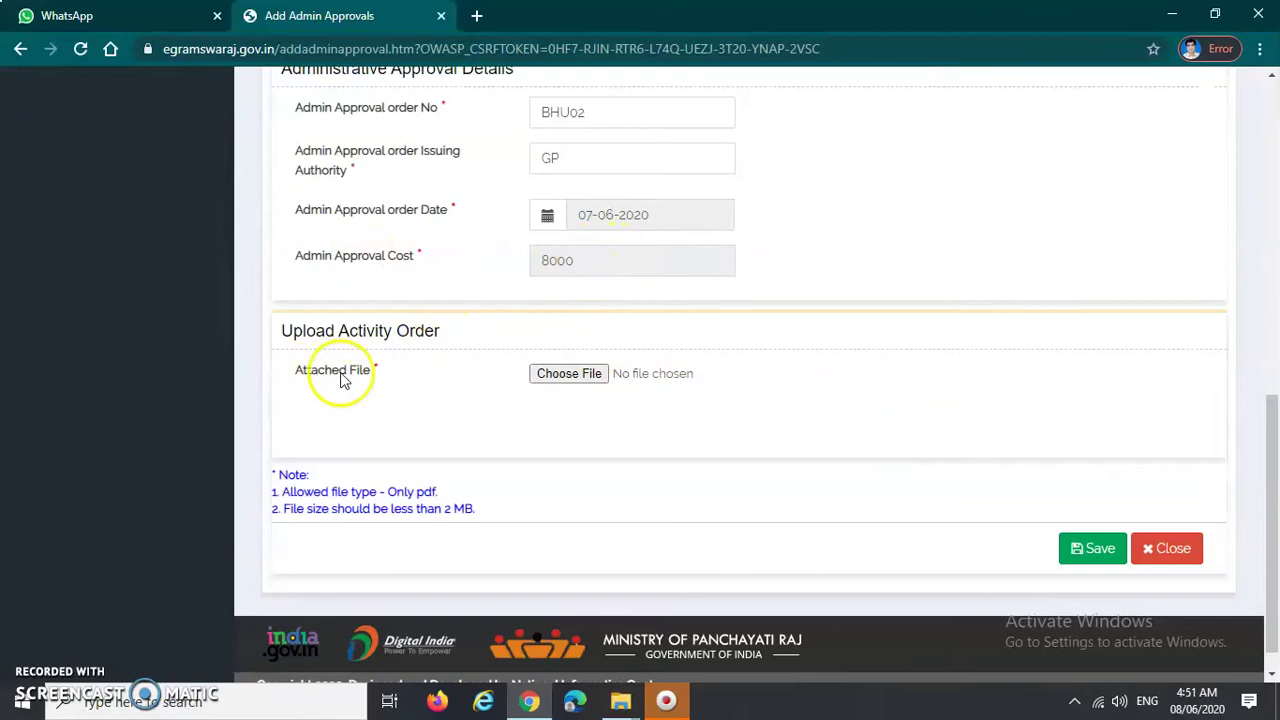
left_click_drag(282, 333, 434, 331)
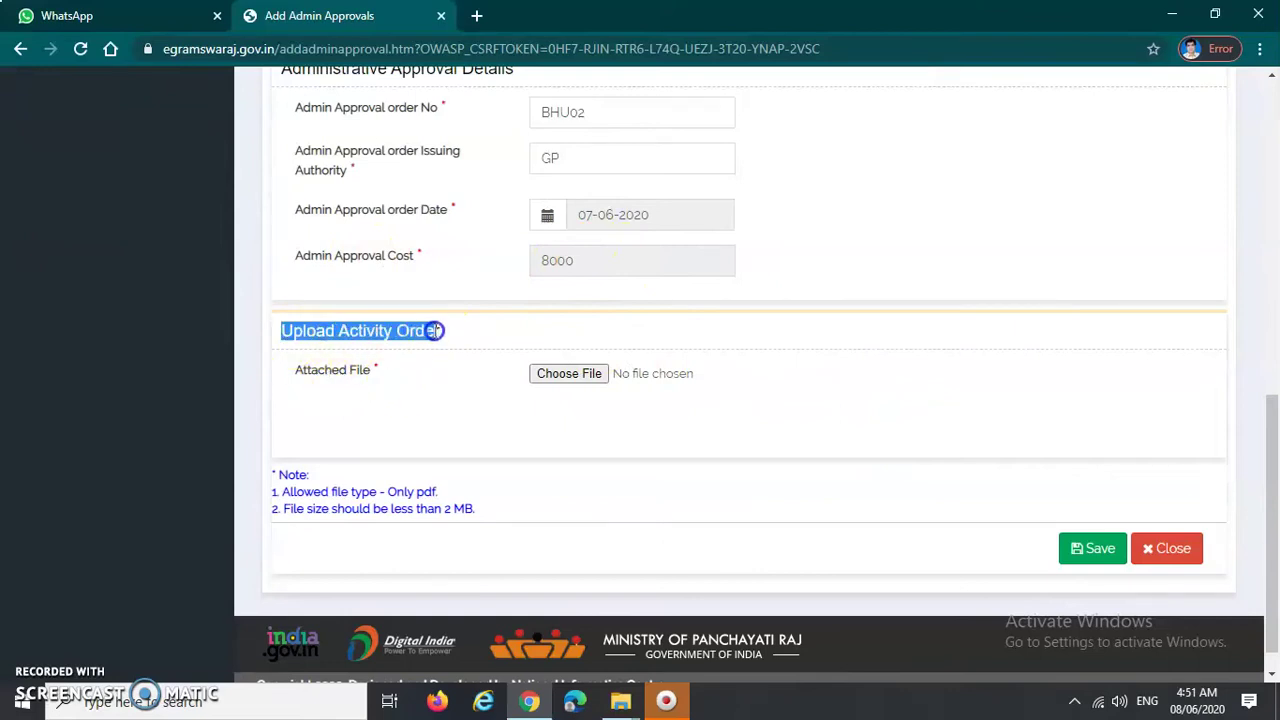
left_click(409, 380)
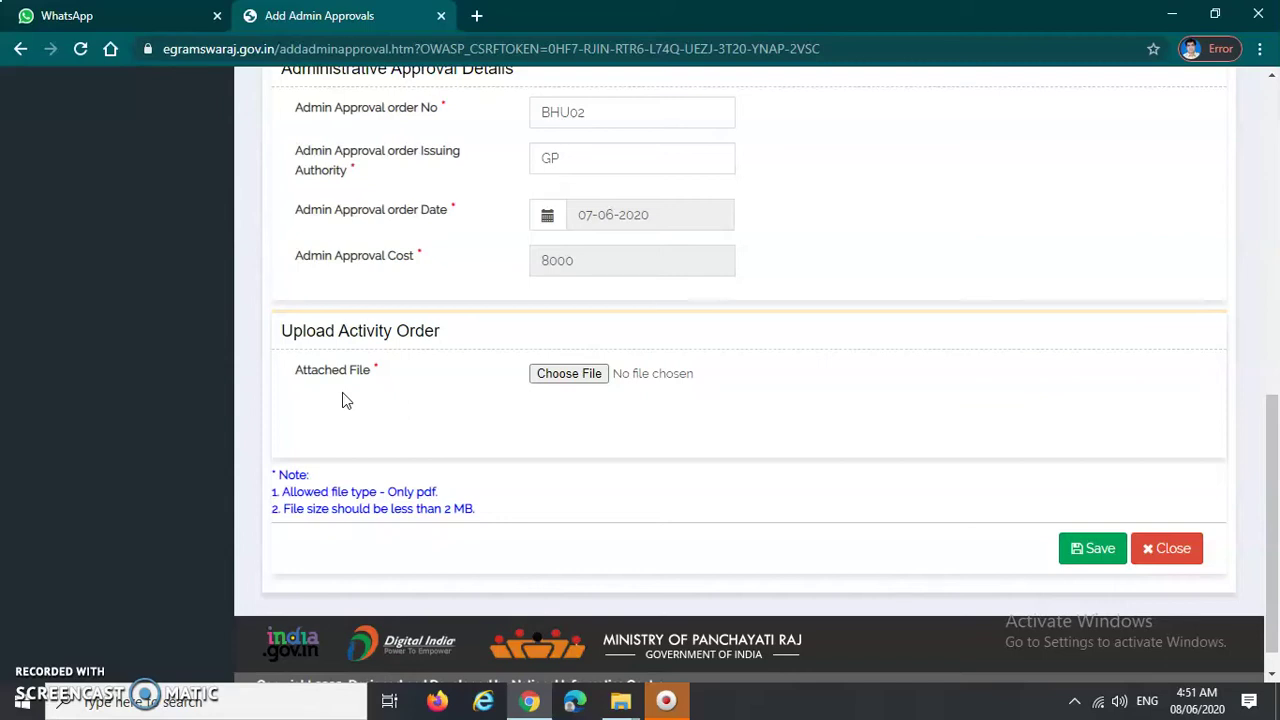
- Attach the PDF file simplified-format as the activity order for the administrative approval
left_click(436, 493)
left_click(423, 508)
left_click(469, 508)
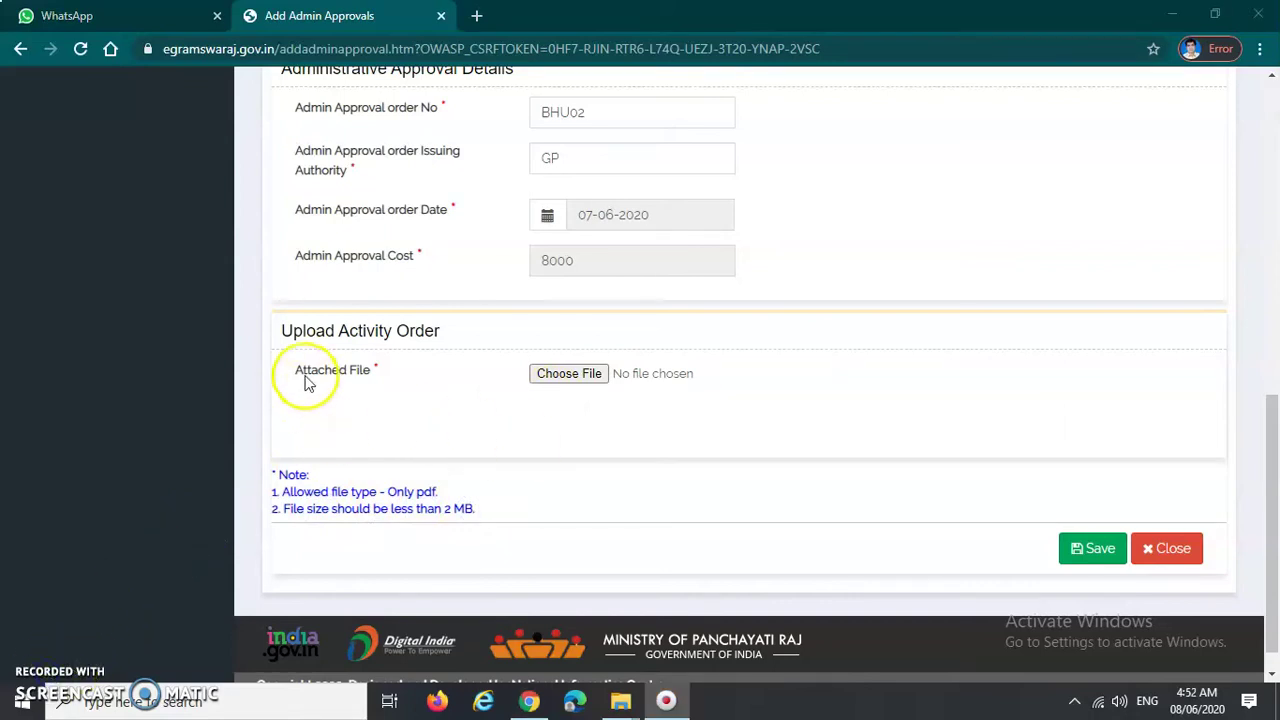
left_click_drag(297, 380, 397, 380)
left_click(504, 400)
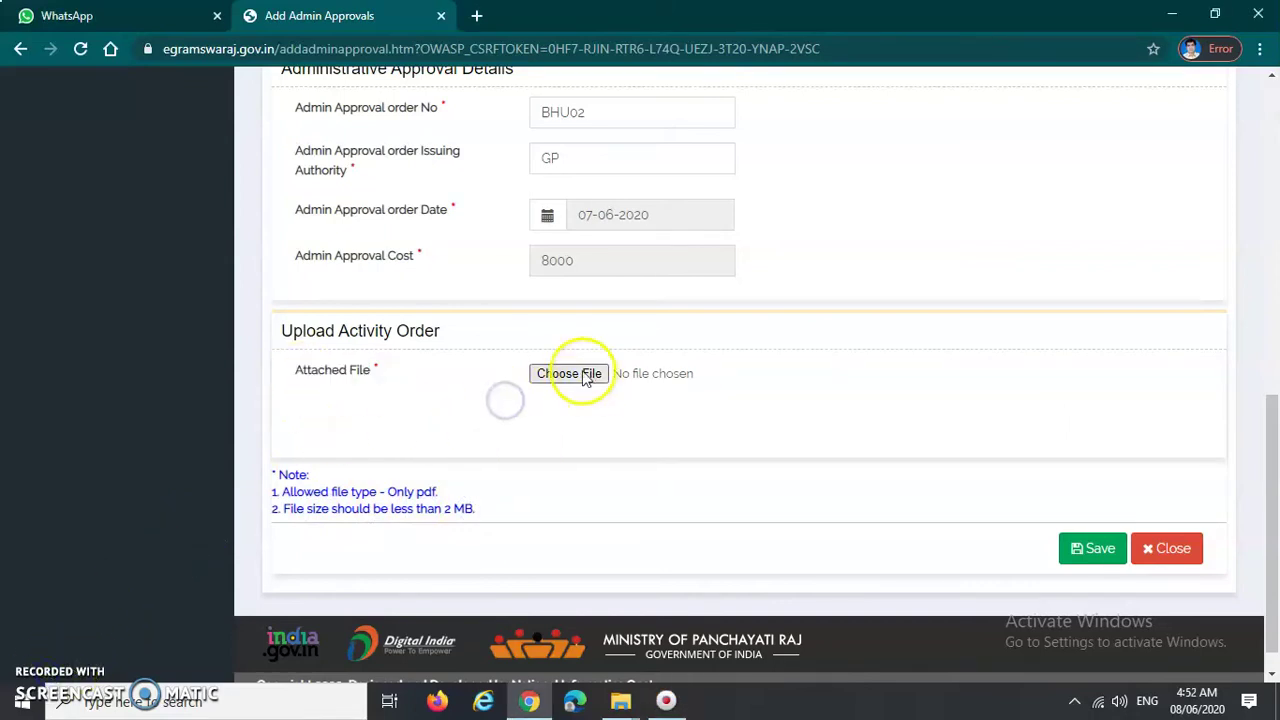
left_click(571, 374)
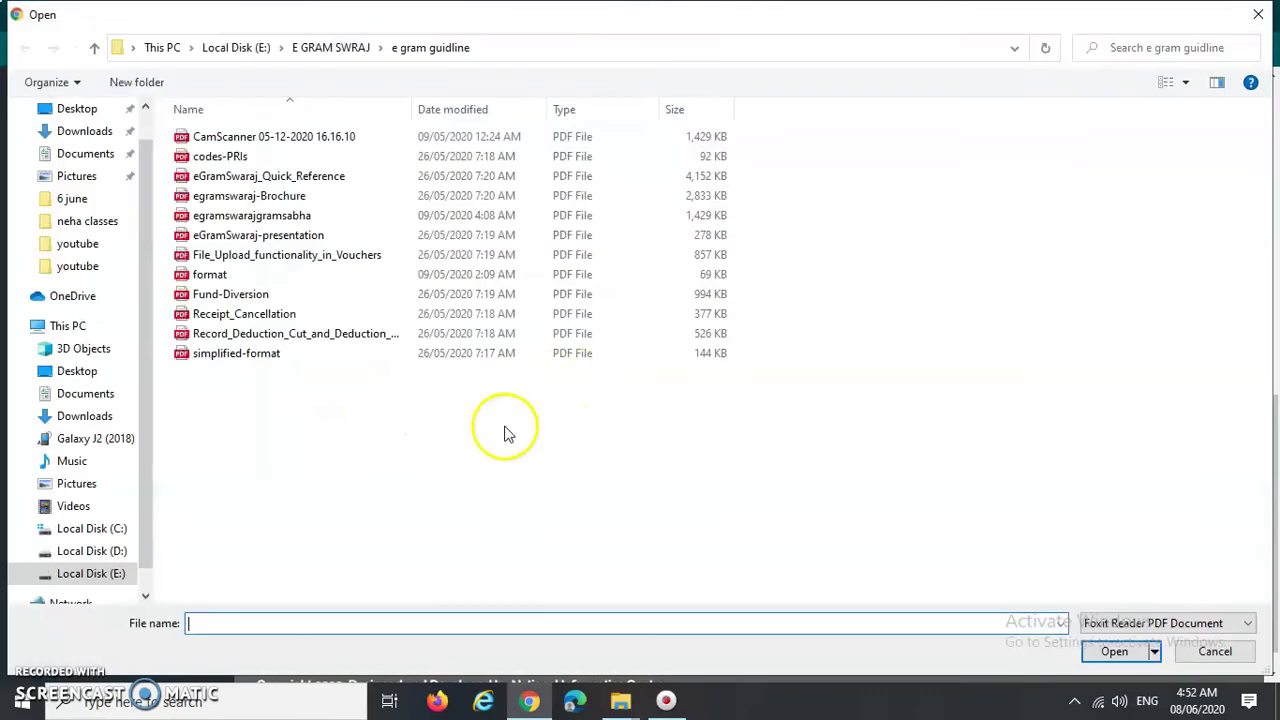
left_click(238, 360)
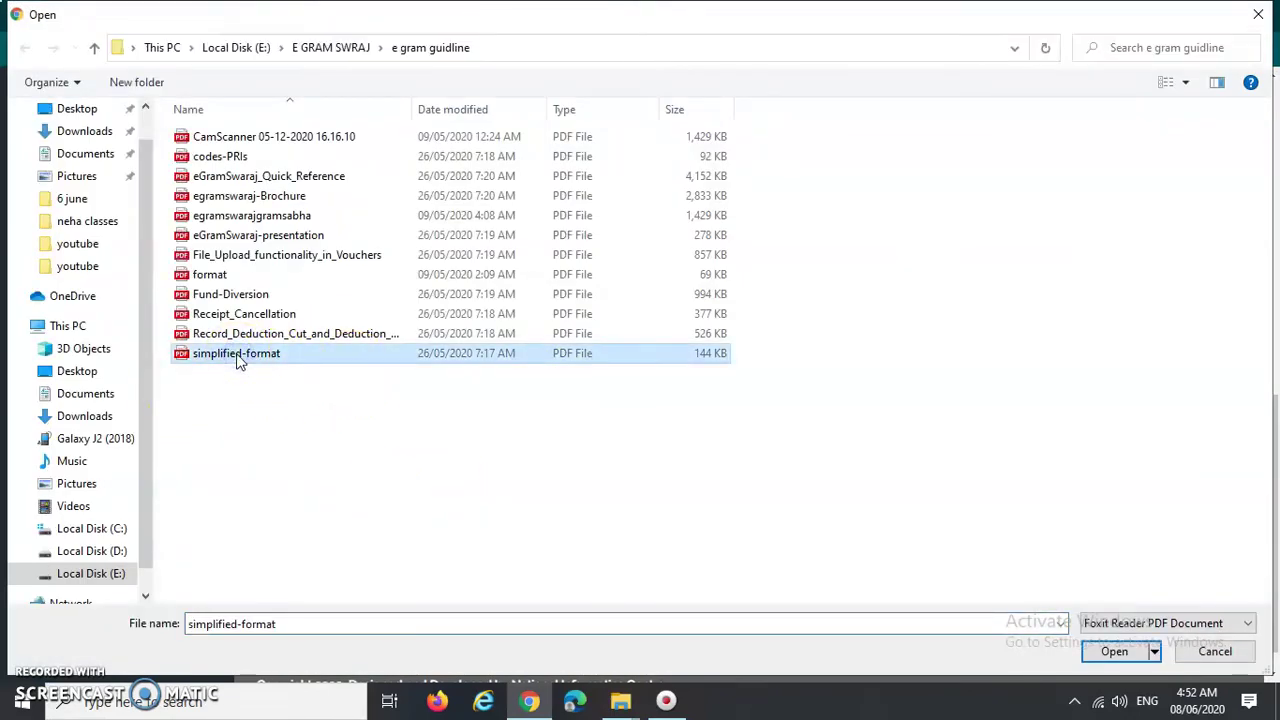
left_click(1112, 651)
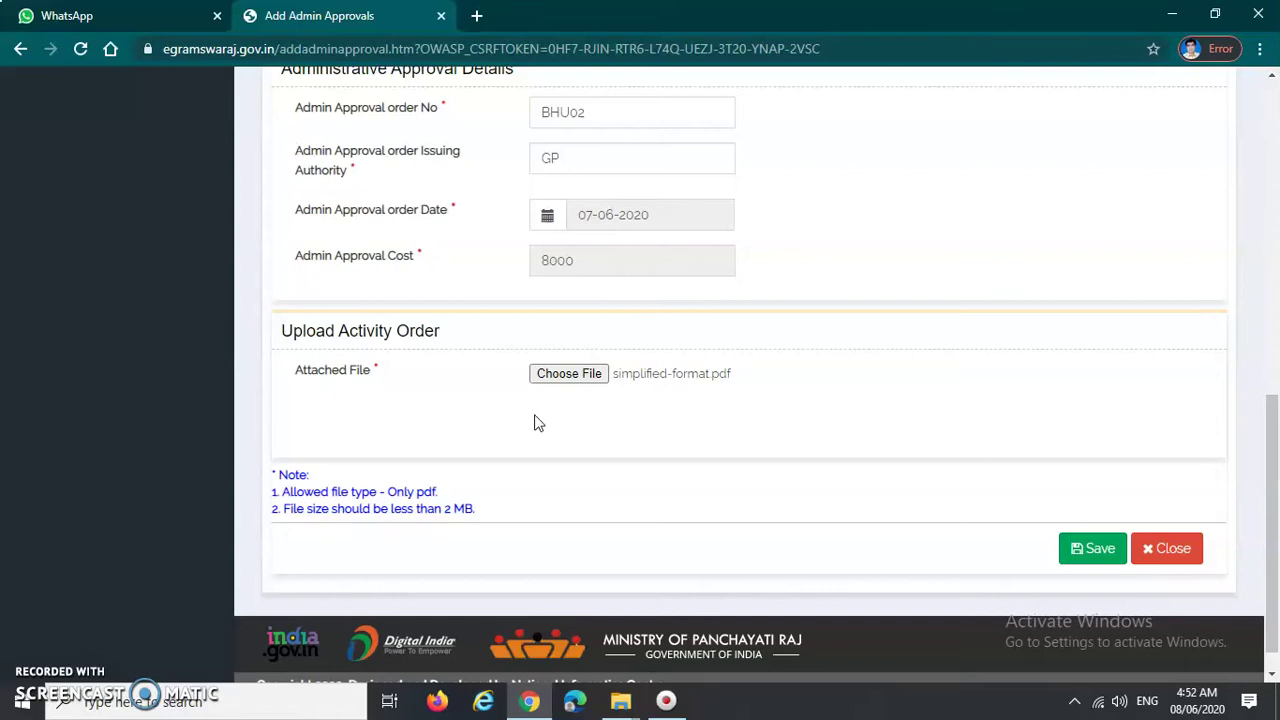
- Save the administrative approval and acknowledge the confirmation message
left_click(925, 519)
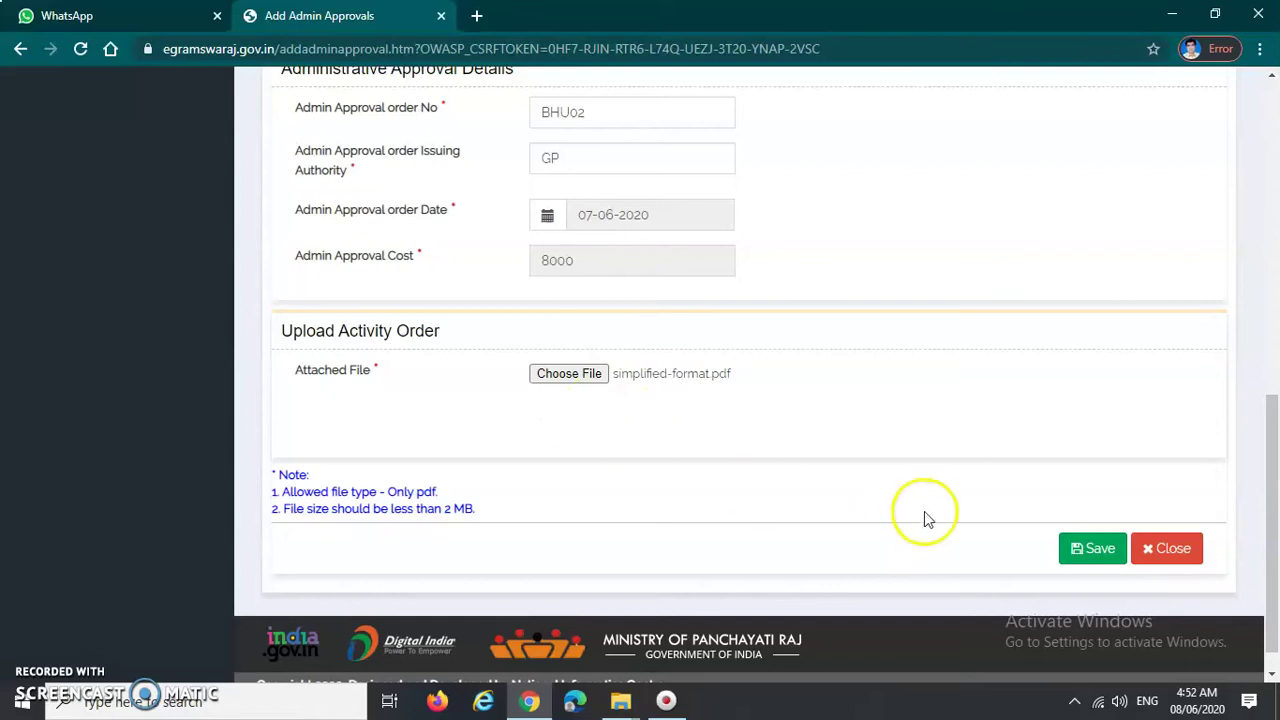
left_click(1090, 560)
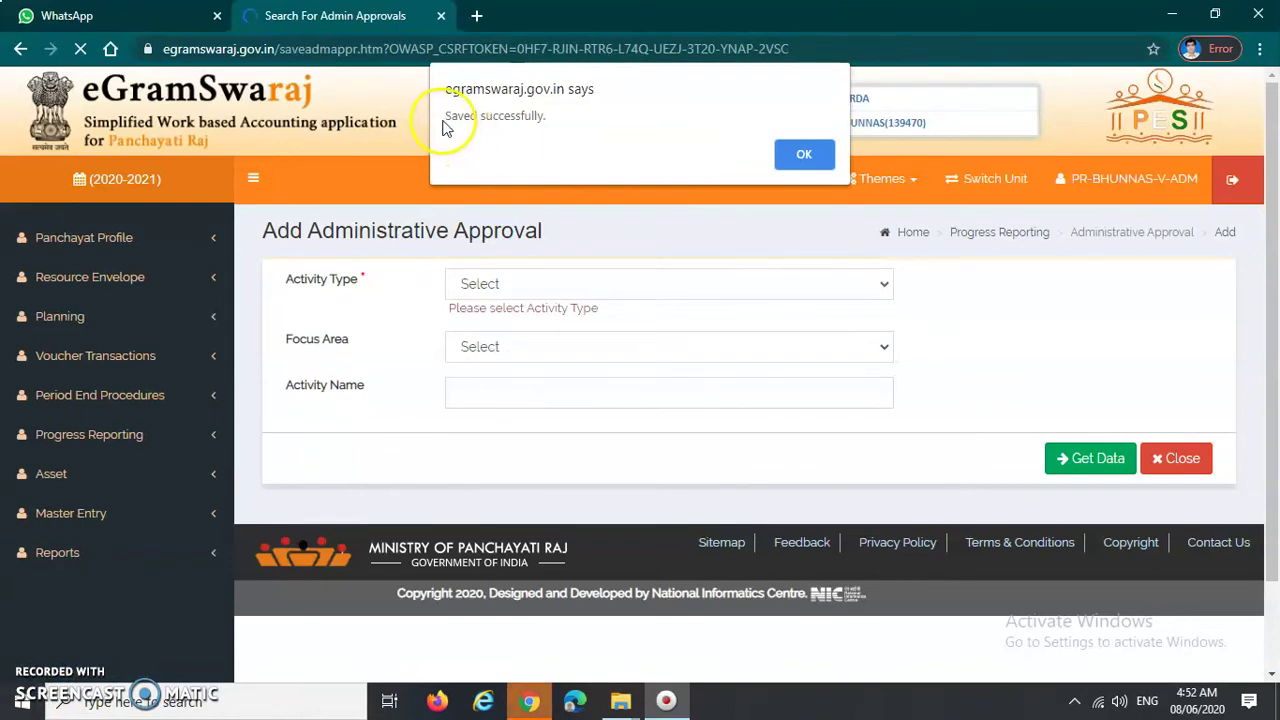
double_click(462, 118)
left_click_drag(462, 118, 547, 146)
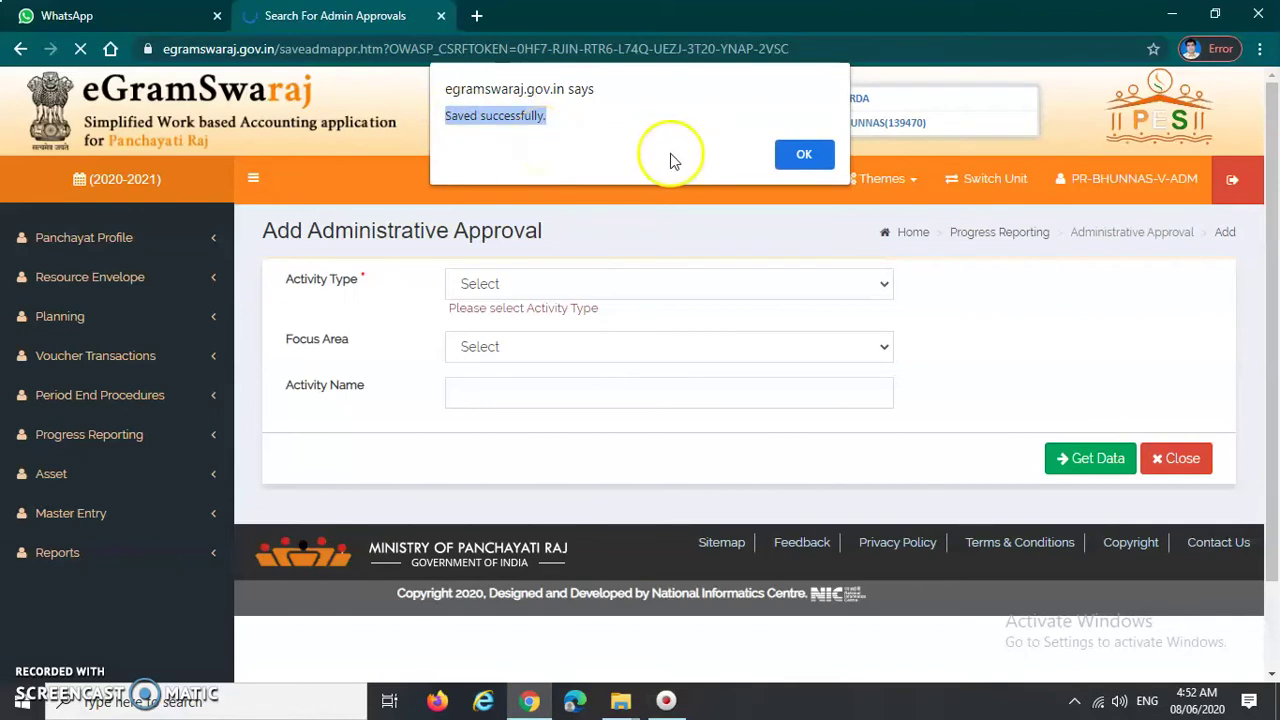
left_click(802, 158)
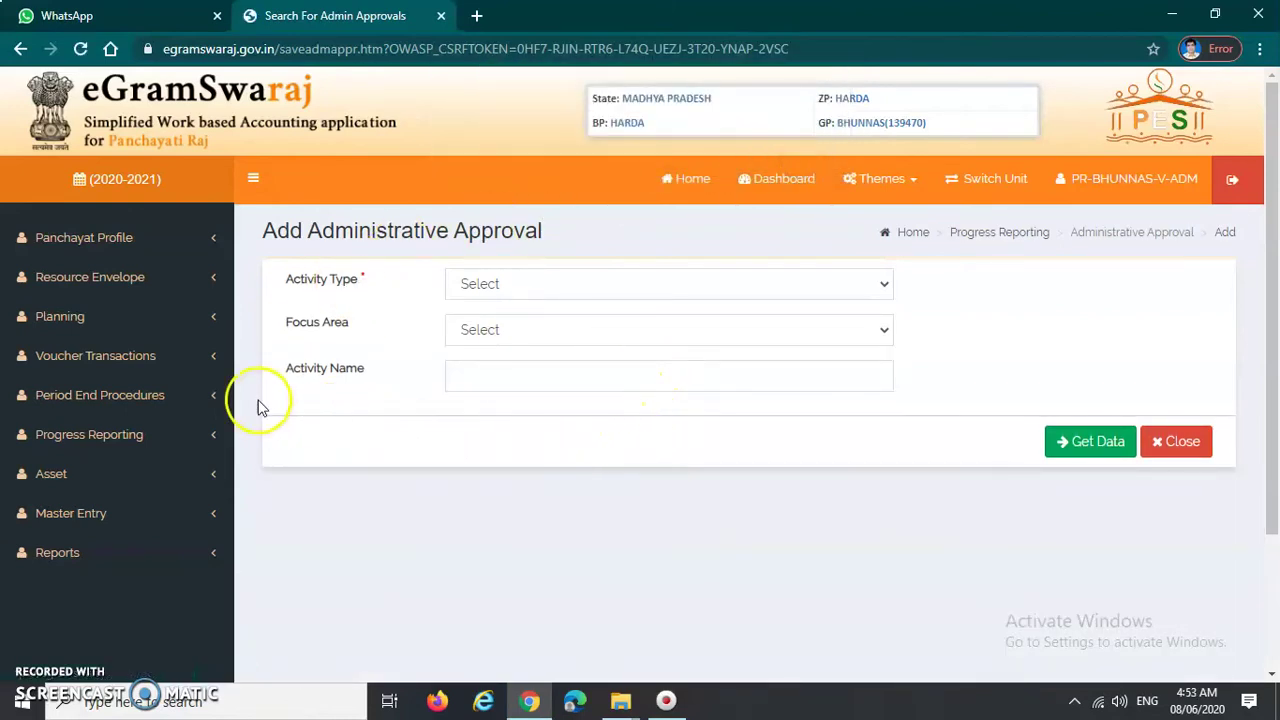
- Open the form for adding earmarked funds under progress reporting
scroll(240, 385, "down", 1)
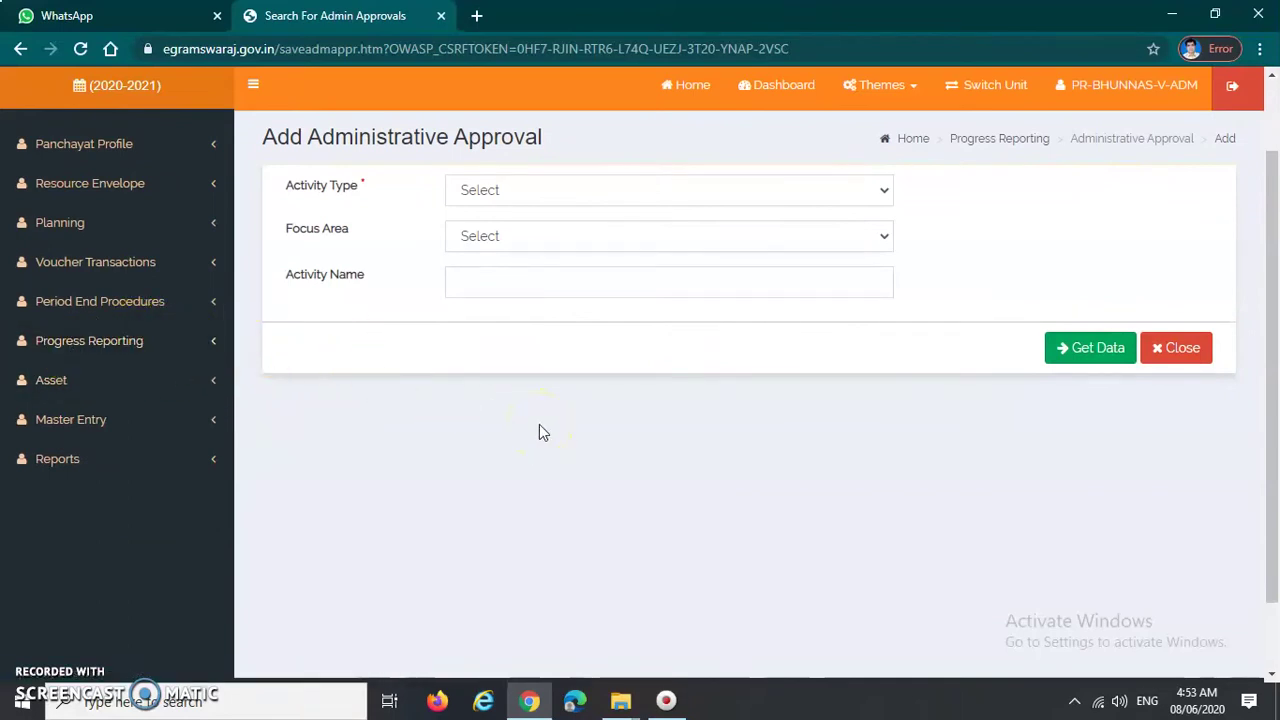
scroll(539, 432, "up", 1)
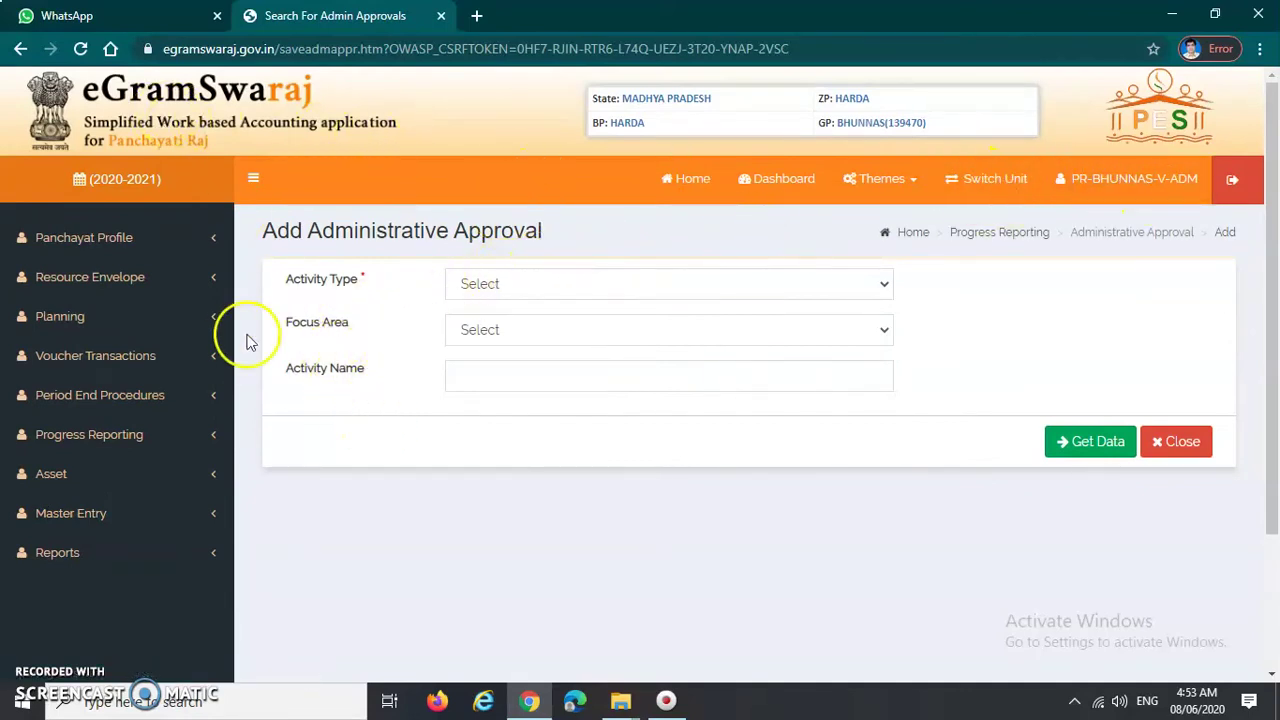
scroll(195, 332, "down", 1)
left_click(110, 343)
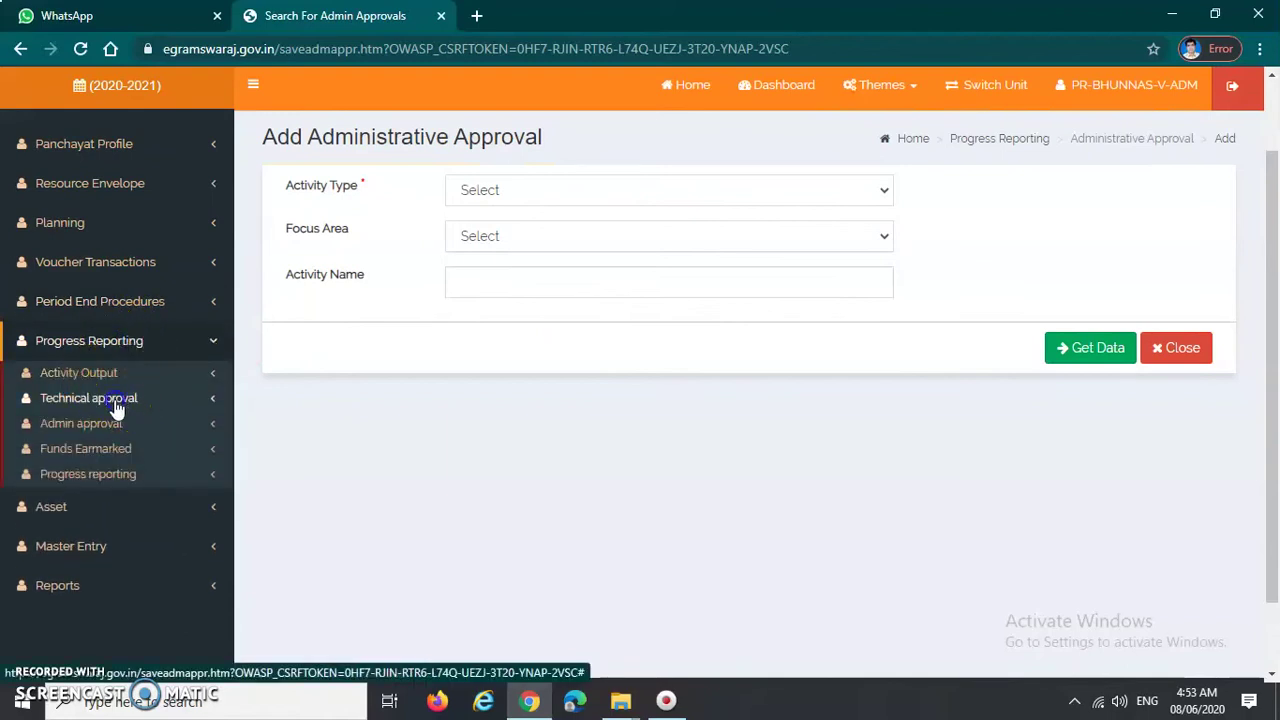
left_click(116, 402)
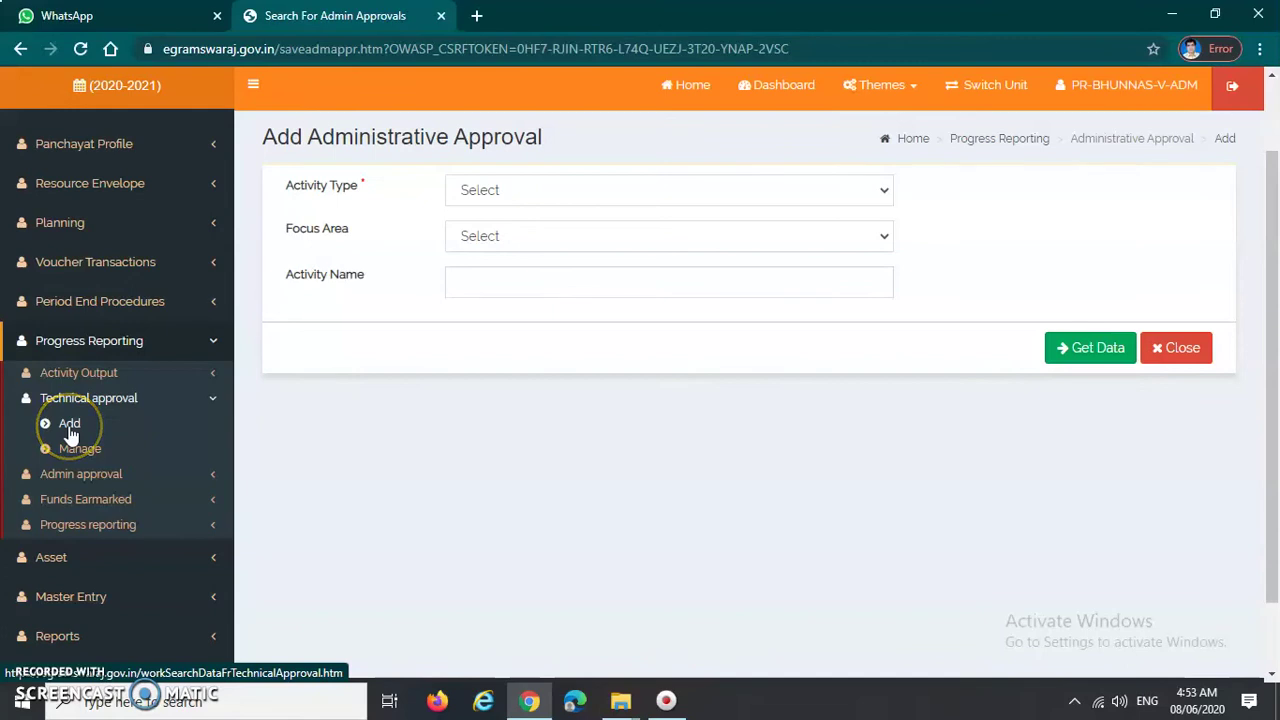
left_click(72, 428)
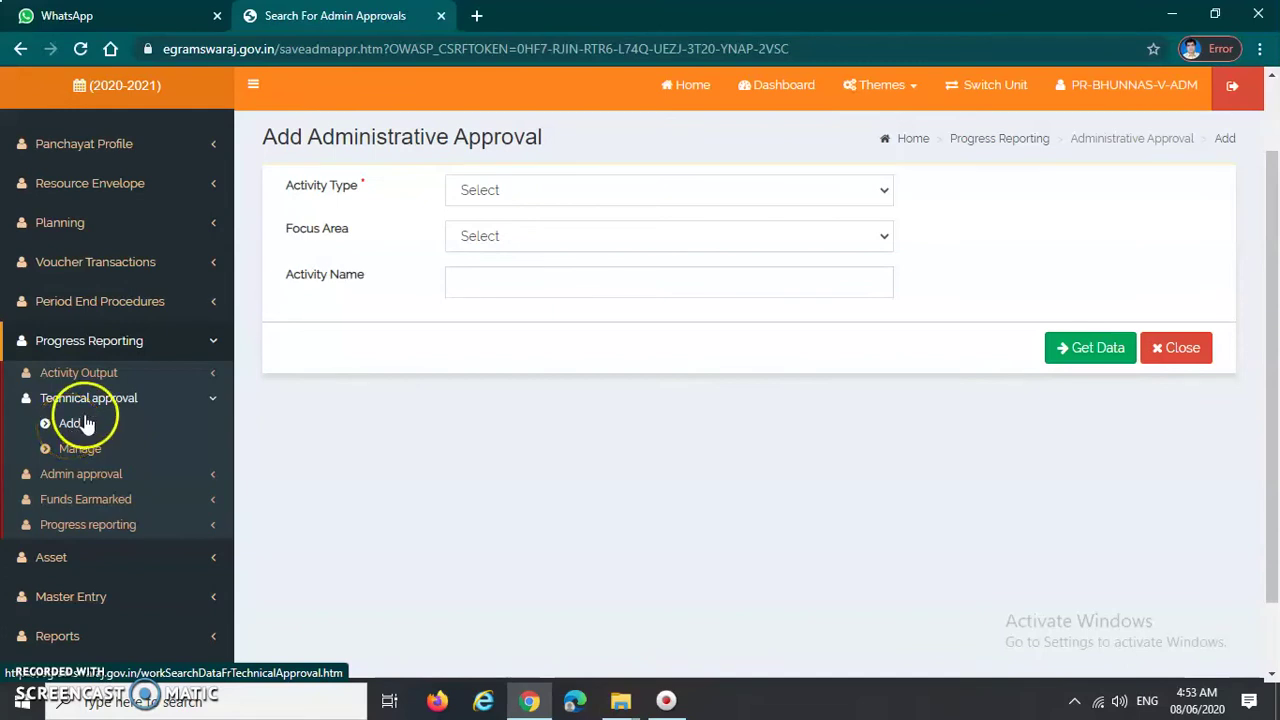
left_click(93, 482)
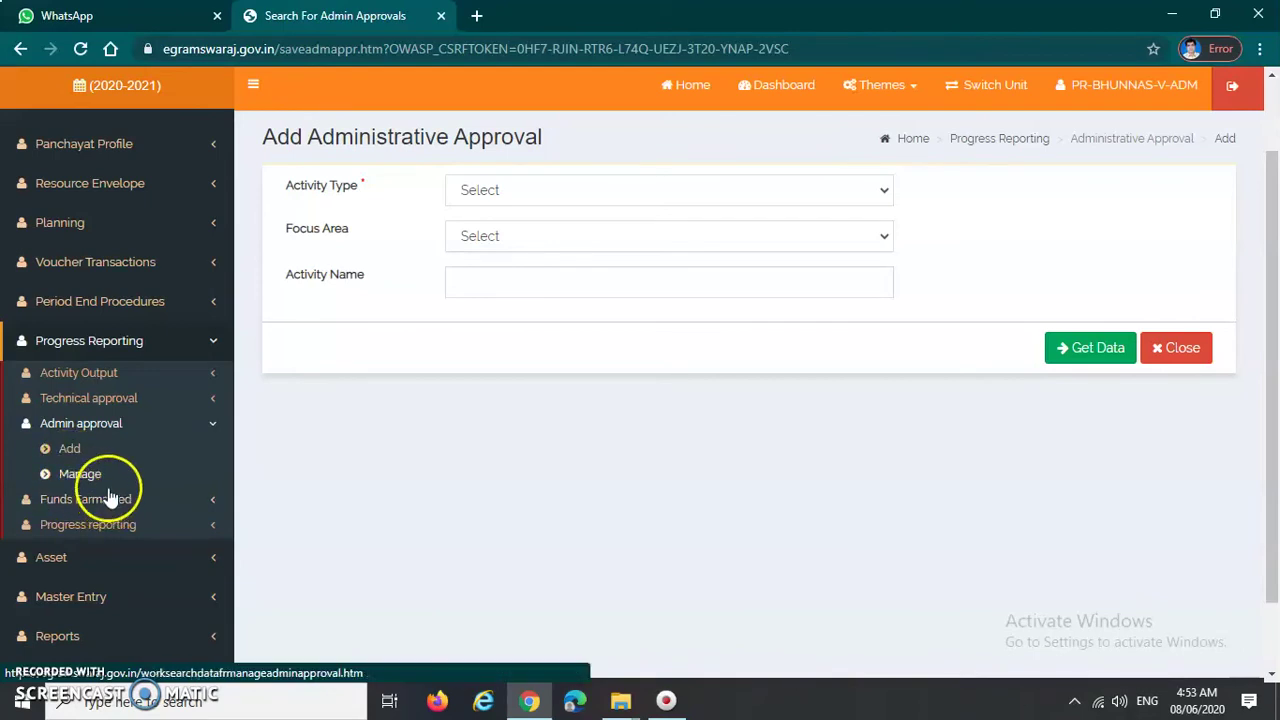
scroll(100, 495, "down", 2)
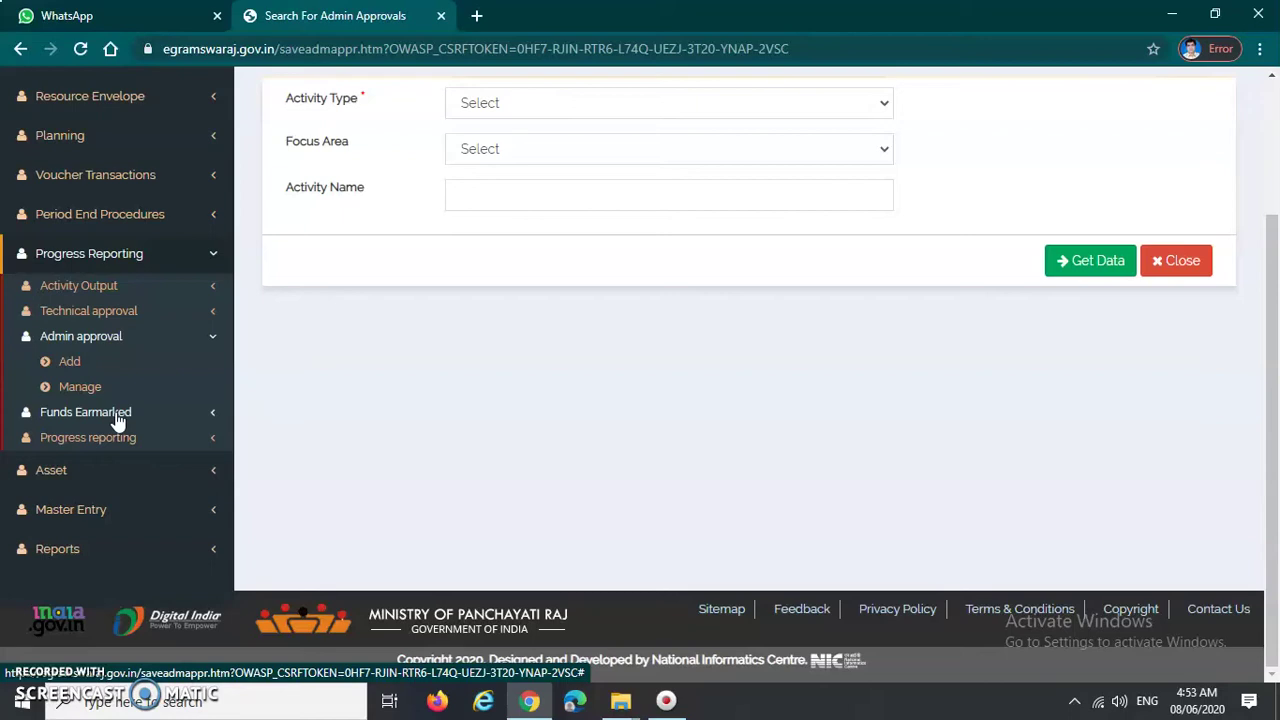
left_click(102, 414)
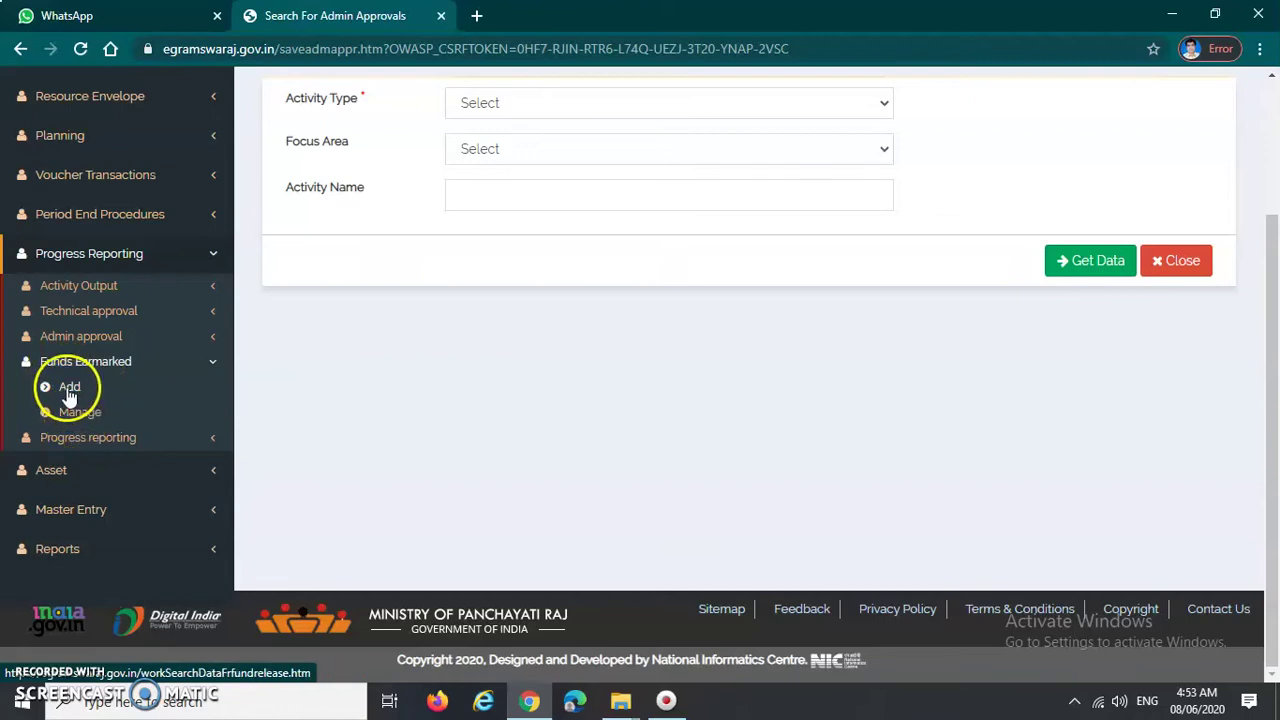
left_click(70, 390)
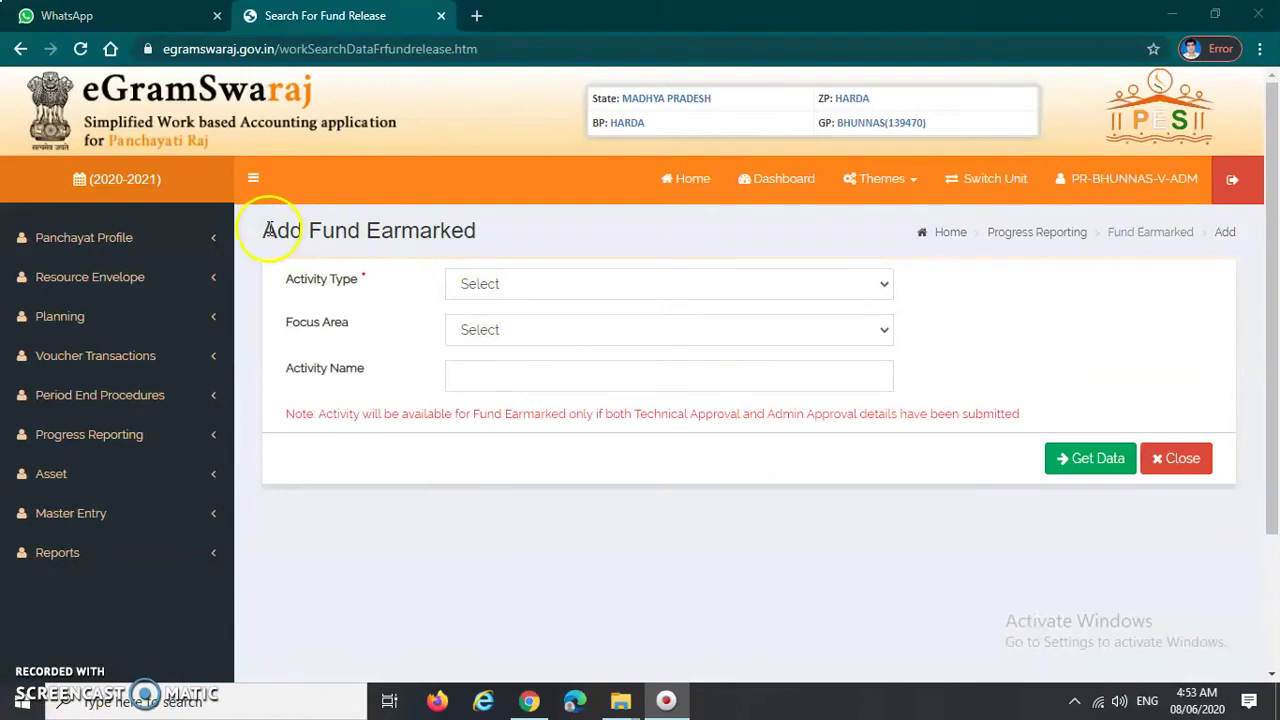
- Retrieve the activities of type Public Works that are available for fund earmarking
left_click_drag(268, 231, 471, 232)
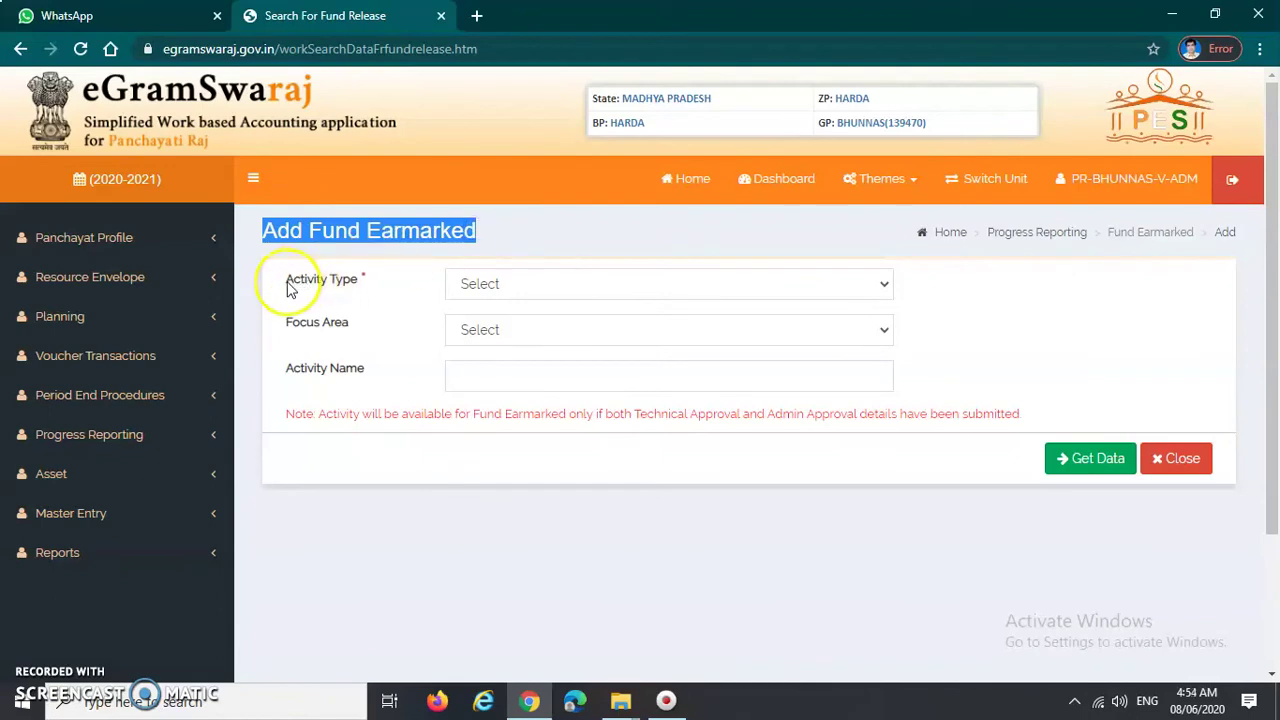
left_click_drag(286, 280, 358, 285)
left_click(354, 297)
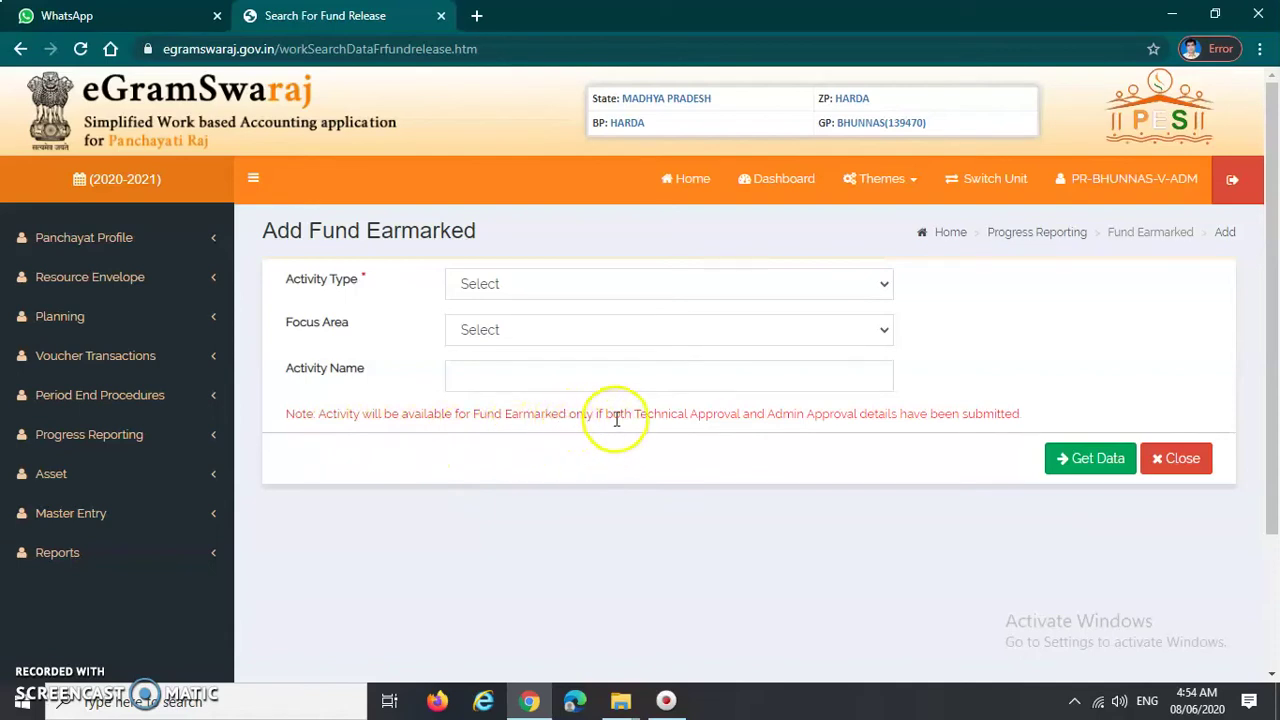
left_click_drag(634, 417, 857, 414)
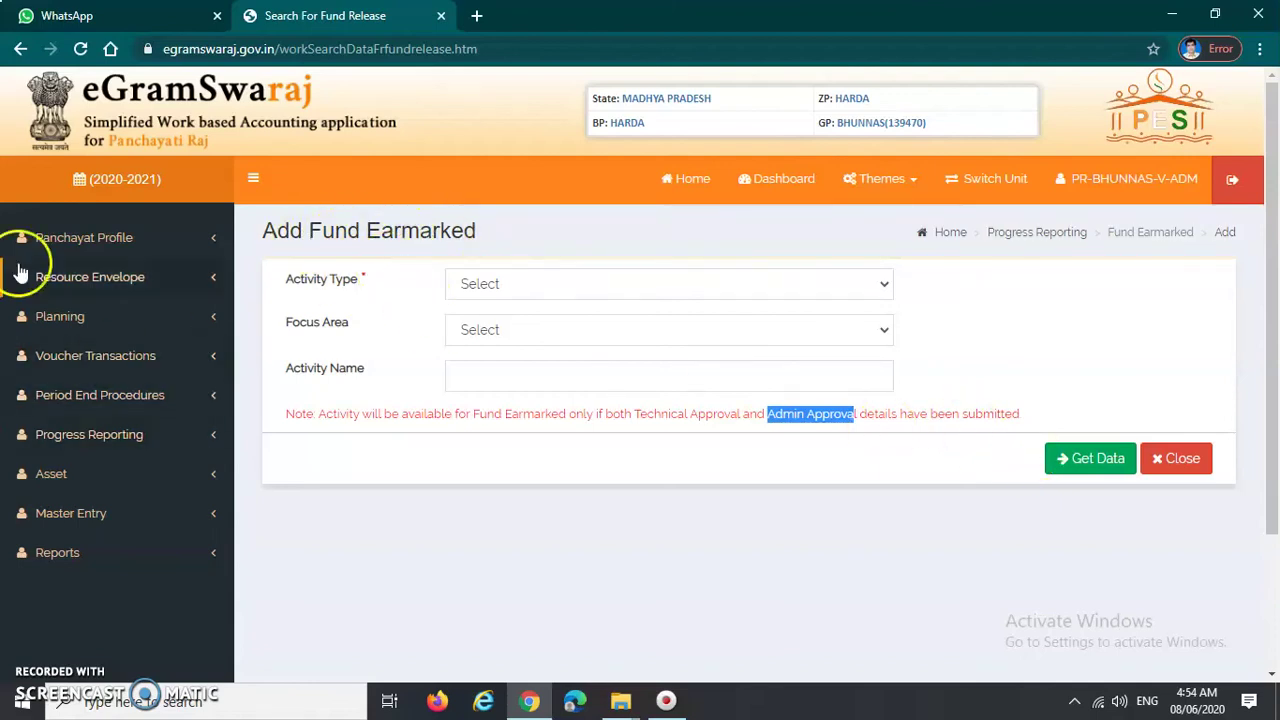
left_click(582, 288)
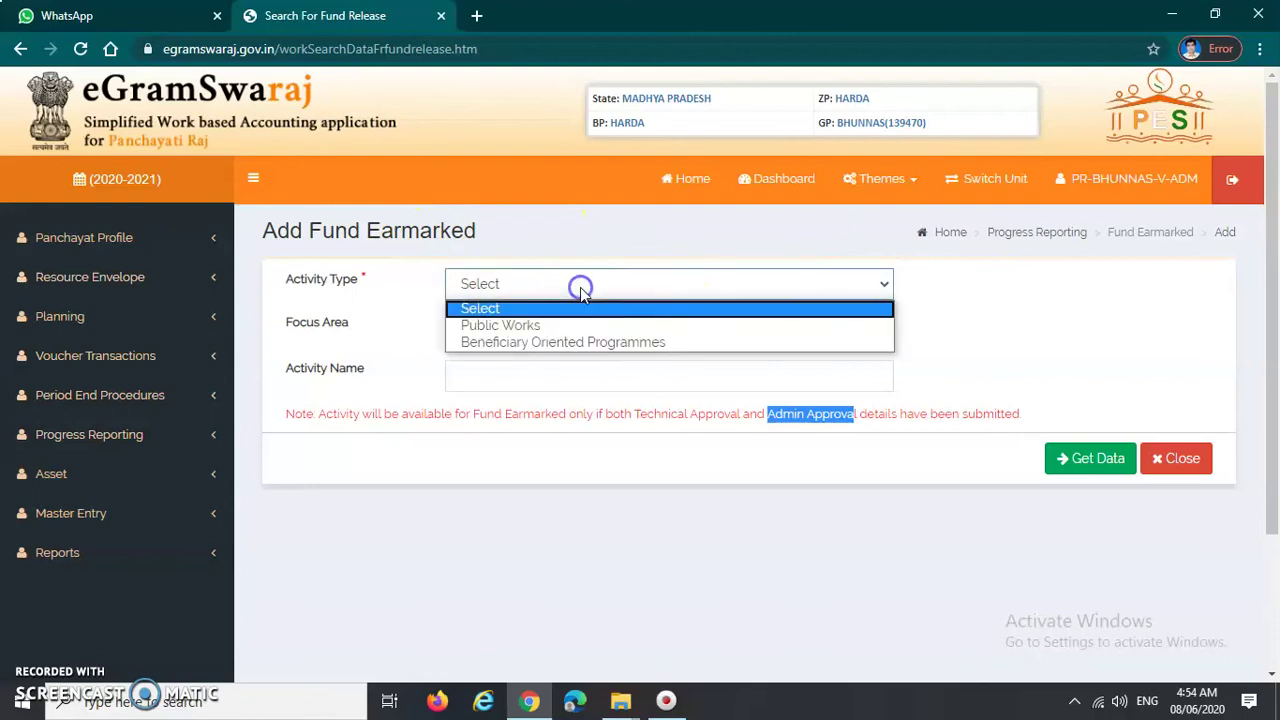
left_click(495, 333)
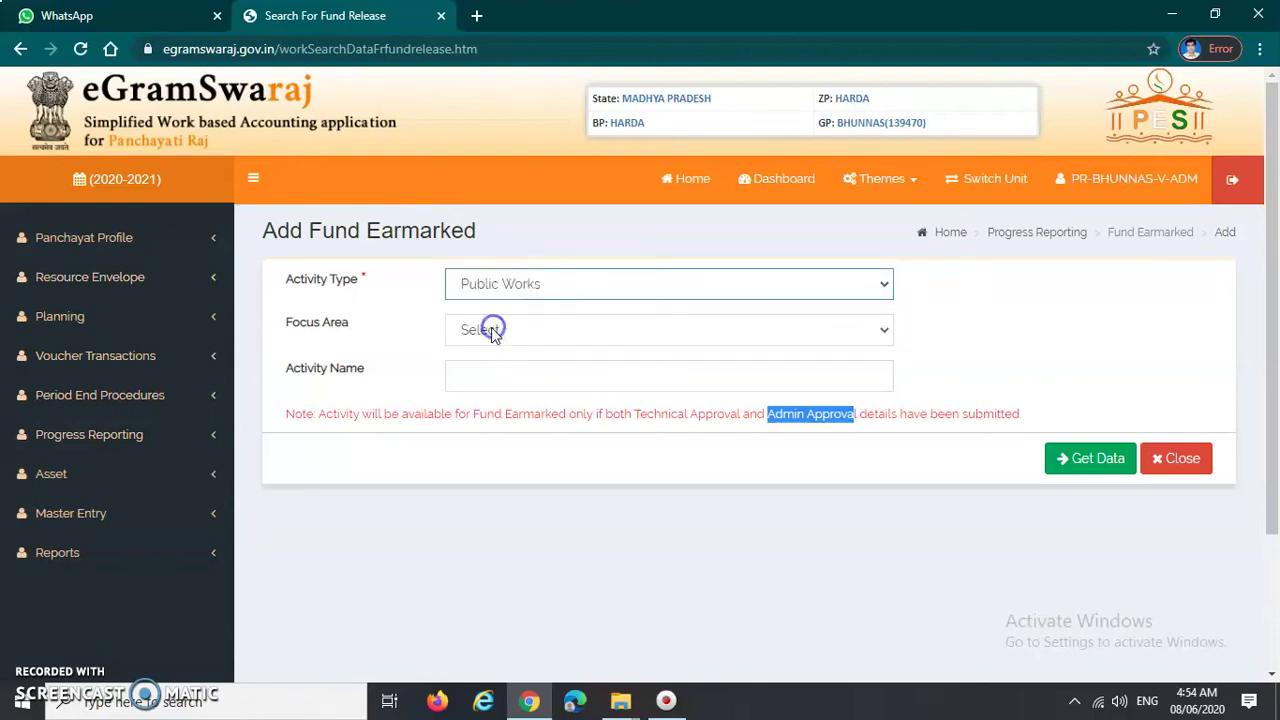
left_click(629, 514)
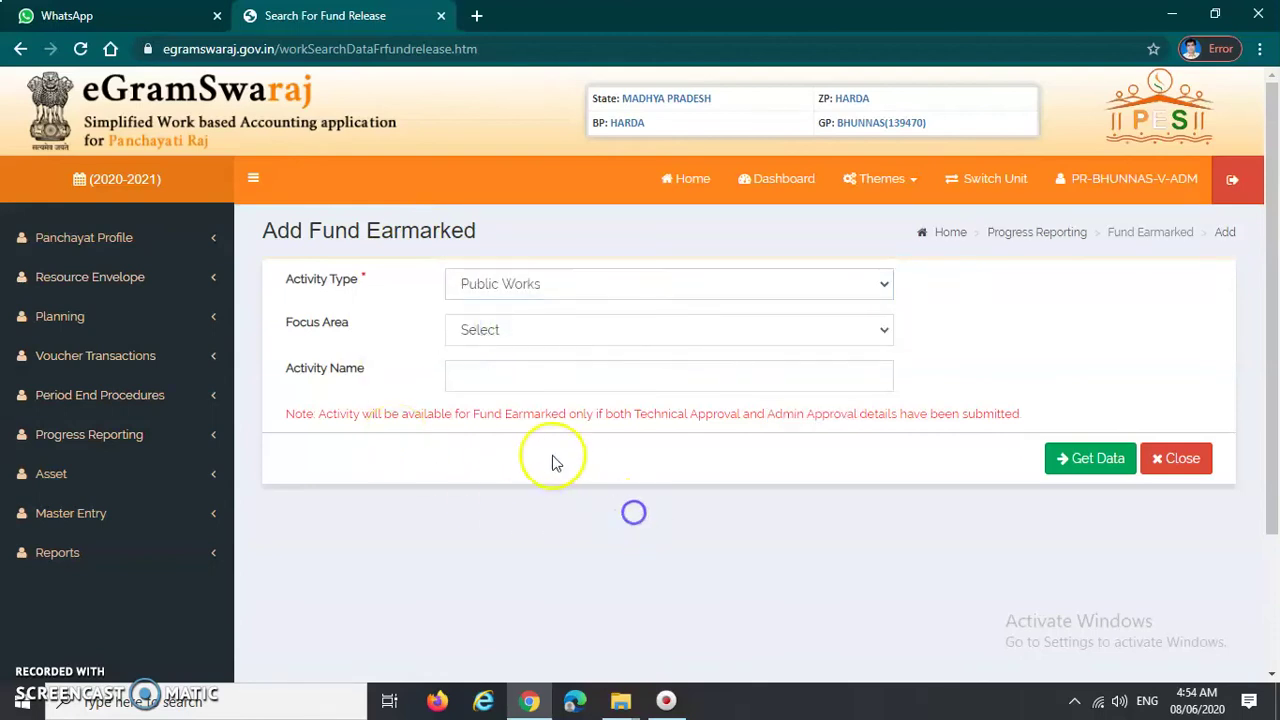
left_click(1067, 459)
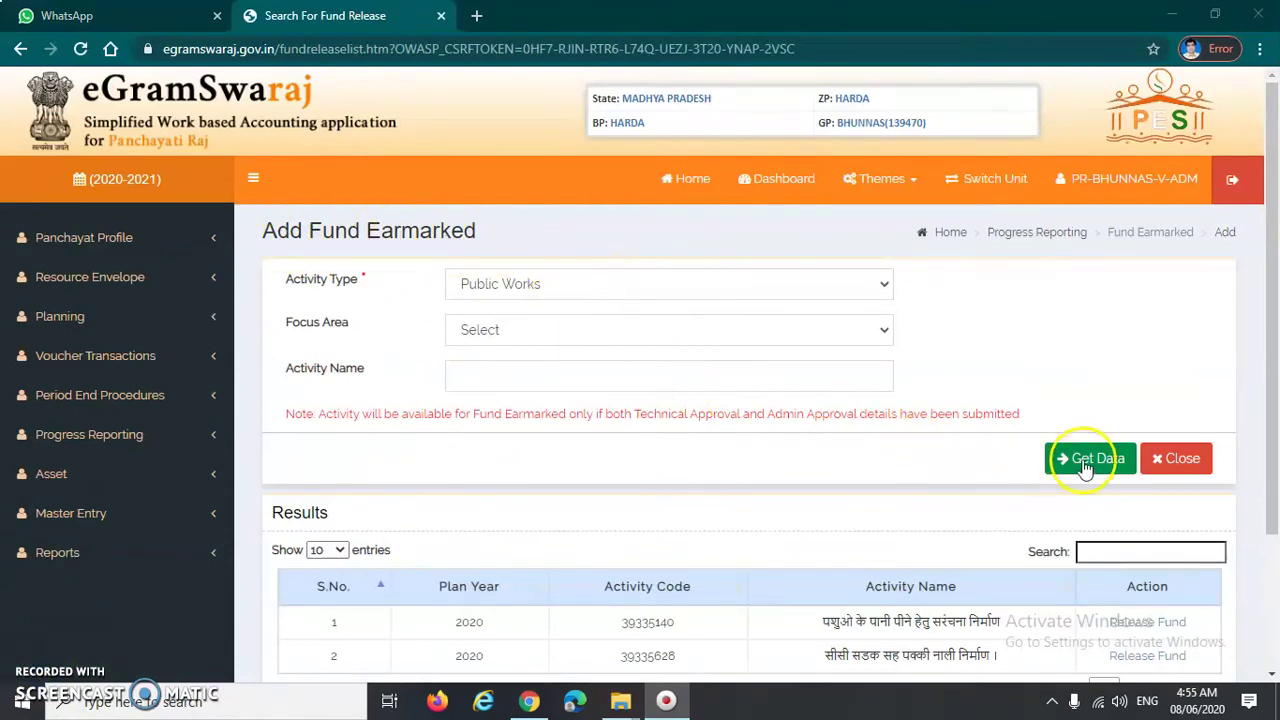
- Start the fund release for the activity पशुओ के पानी पीने हेतु सरंचना निर्माण and confirm adding its details
scroll(674, 425, "down", 1)
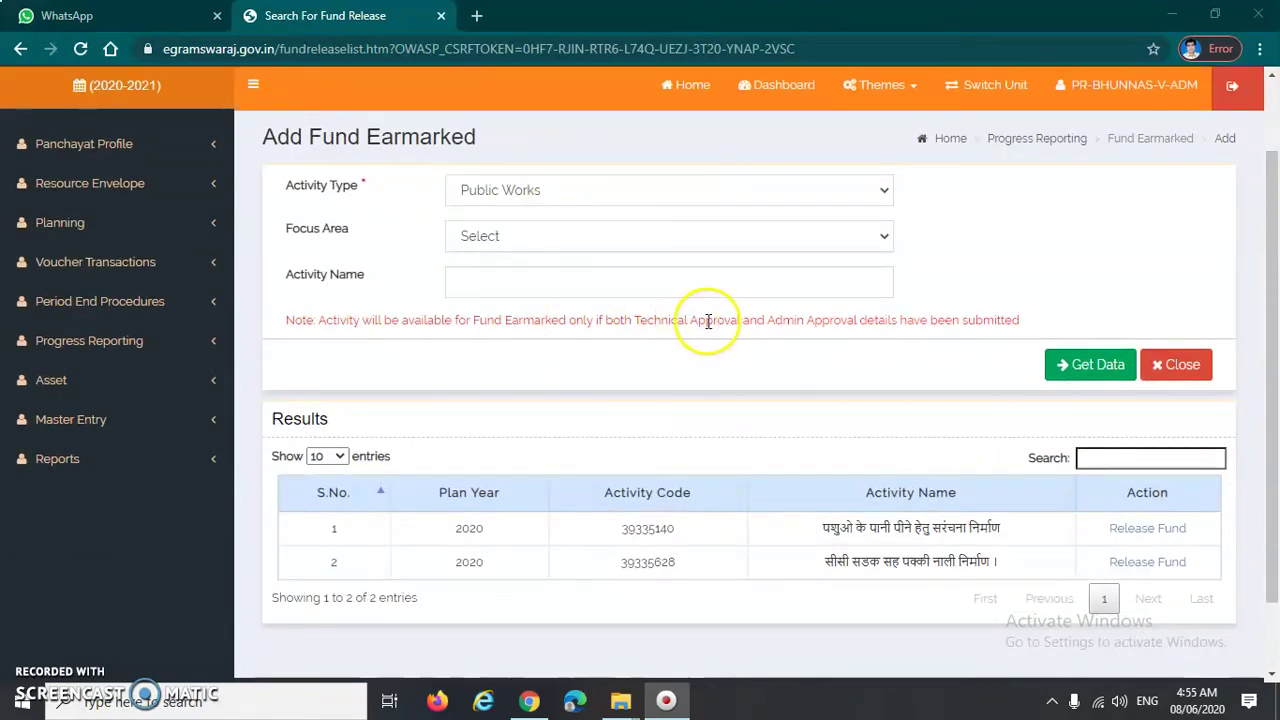
scroll(495, 467, "down", 1)
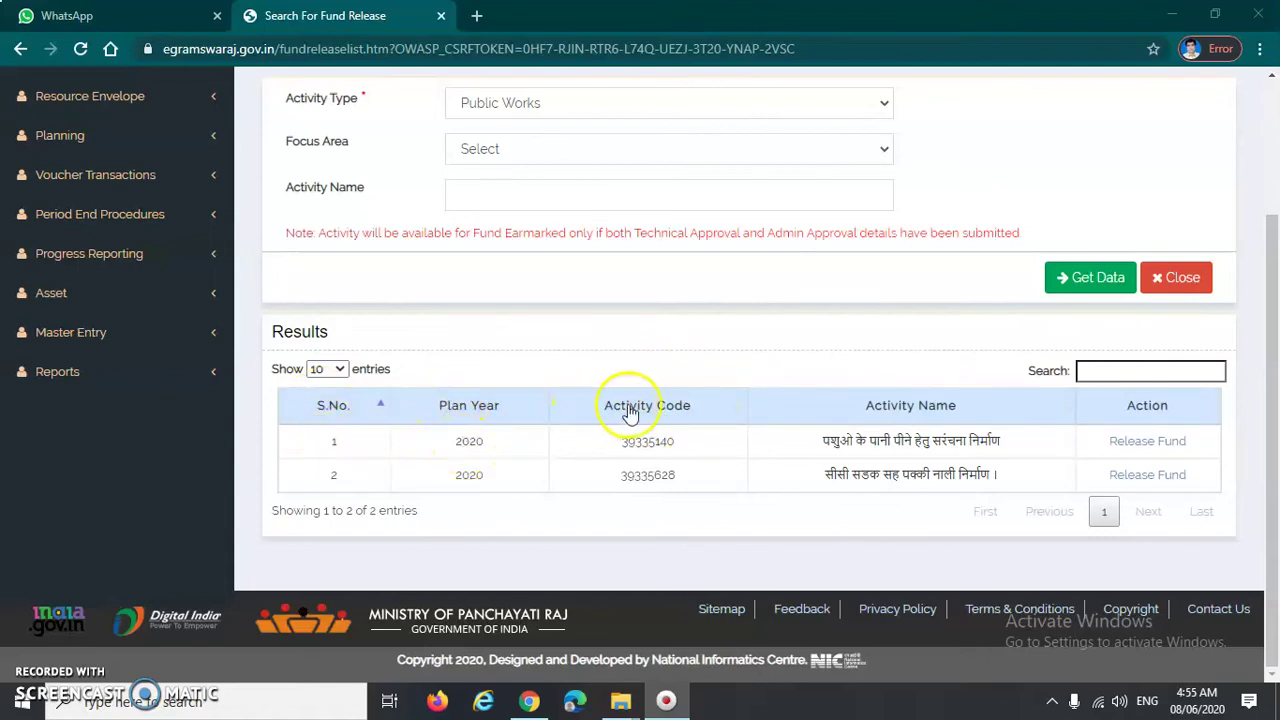
double_click(641, 441)
left_click(711, 446)
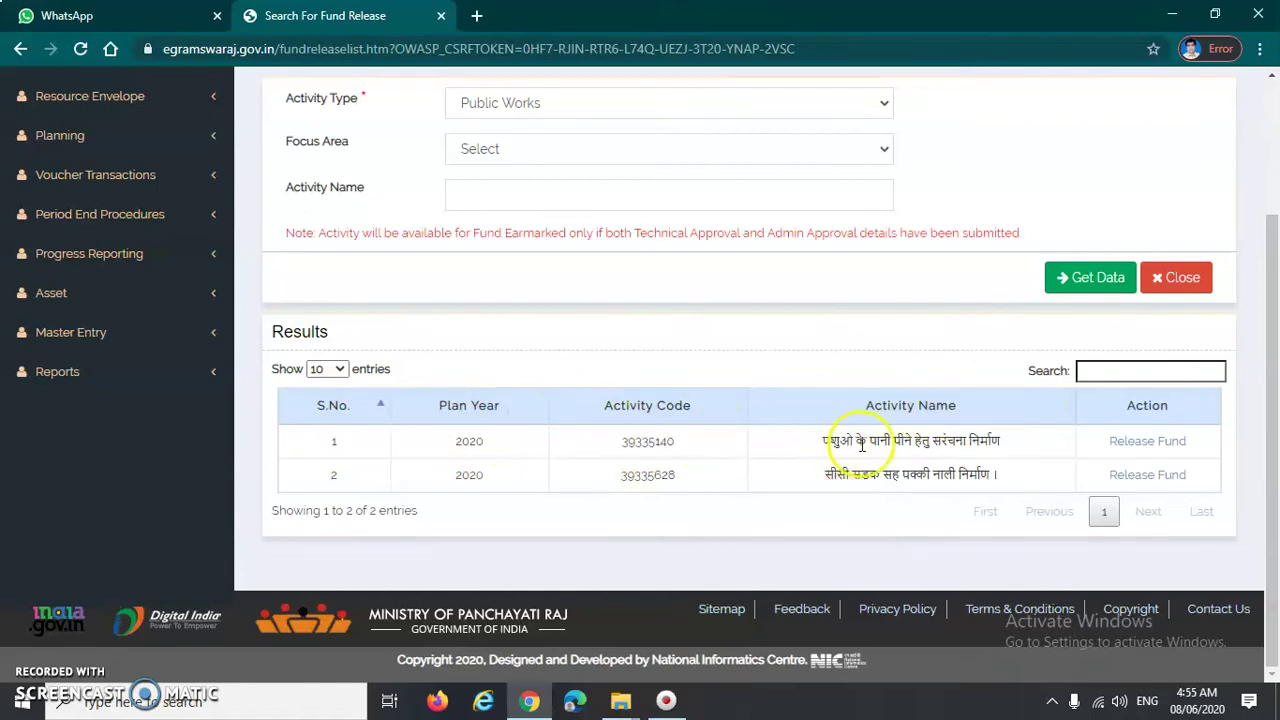
left_click_drag(1005, 446, 862, 436)
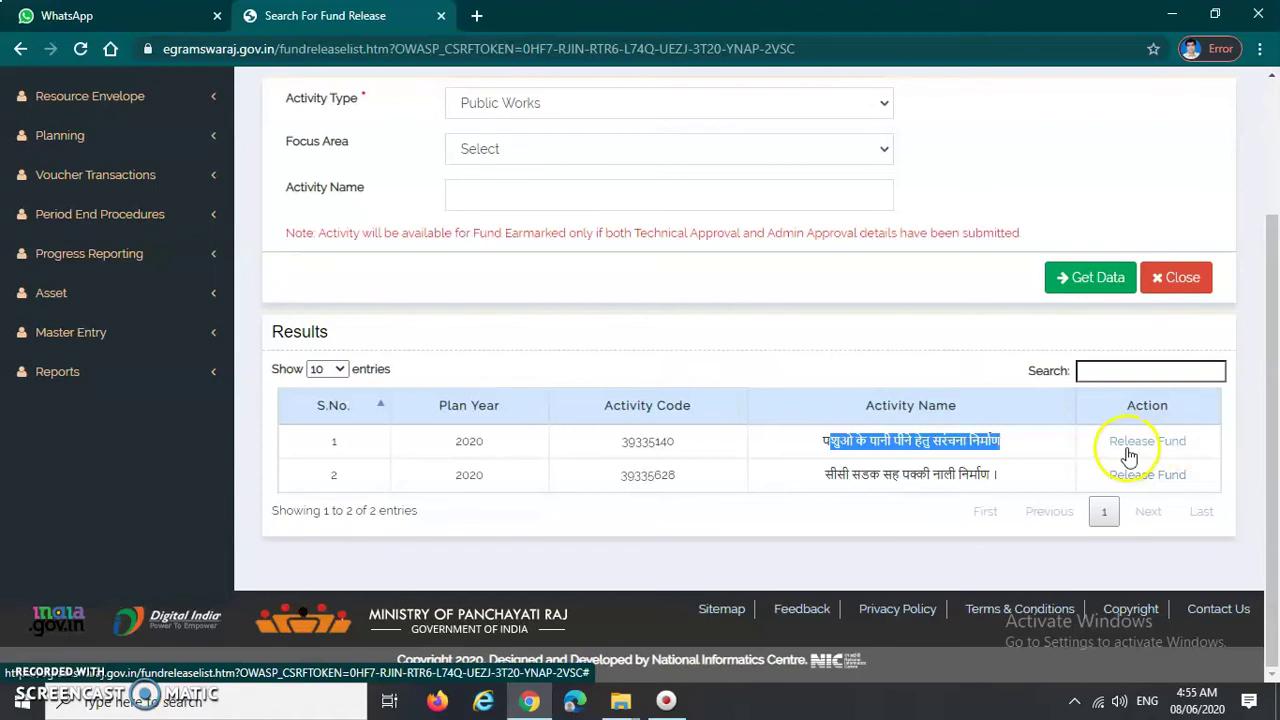
left_click(1015, 442)
left_click(1138, 443)
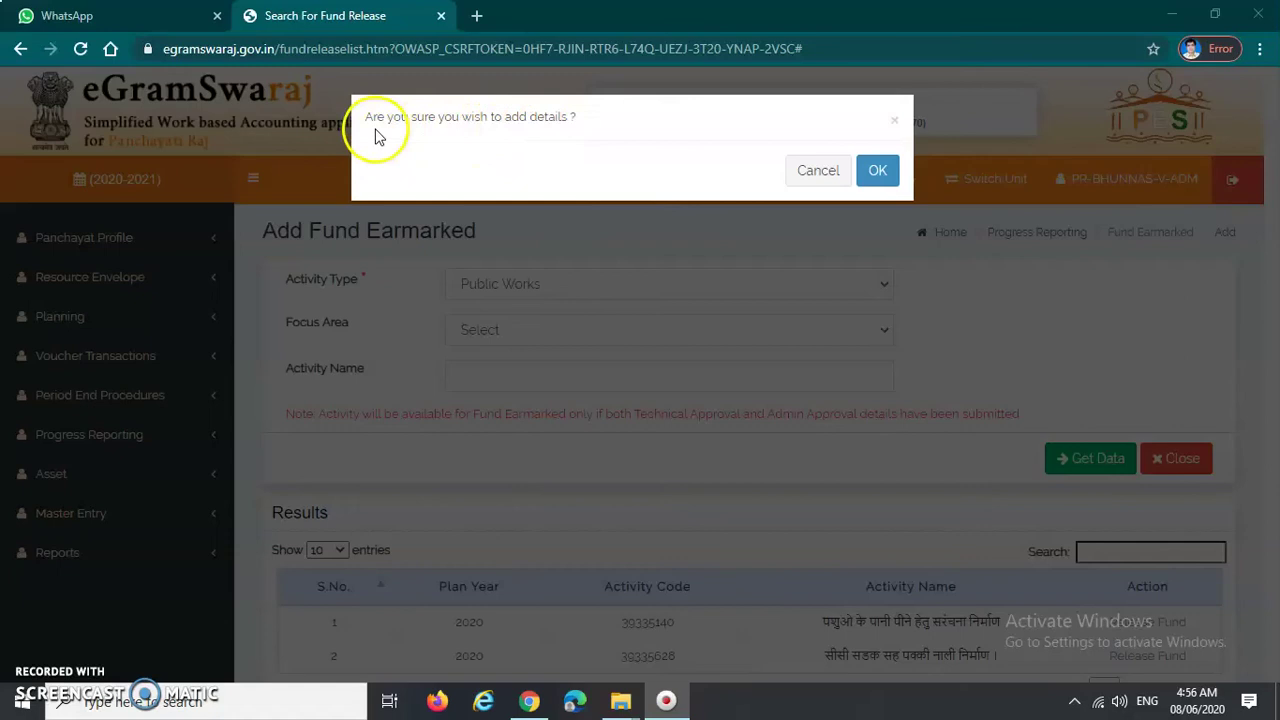
left_click_drag(362, 116, 583, 121)
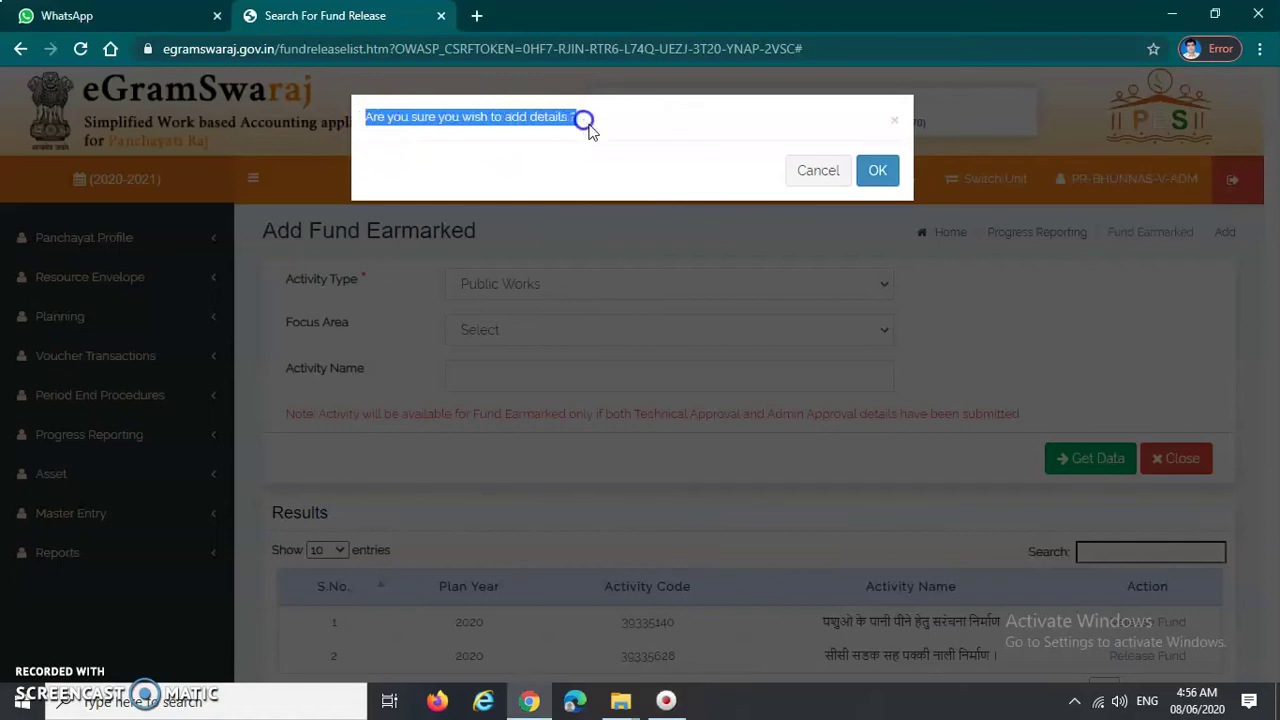
left_click(595, 140)
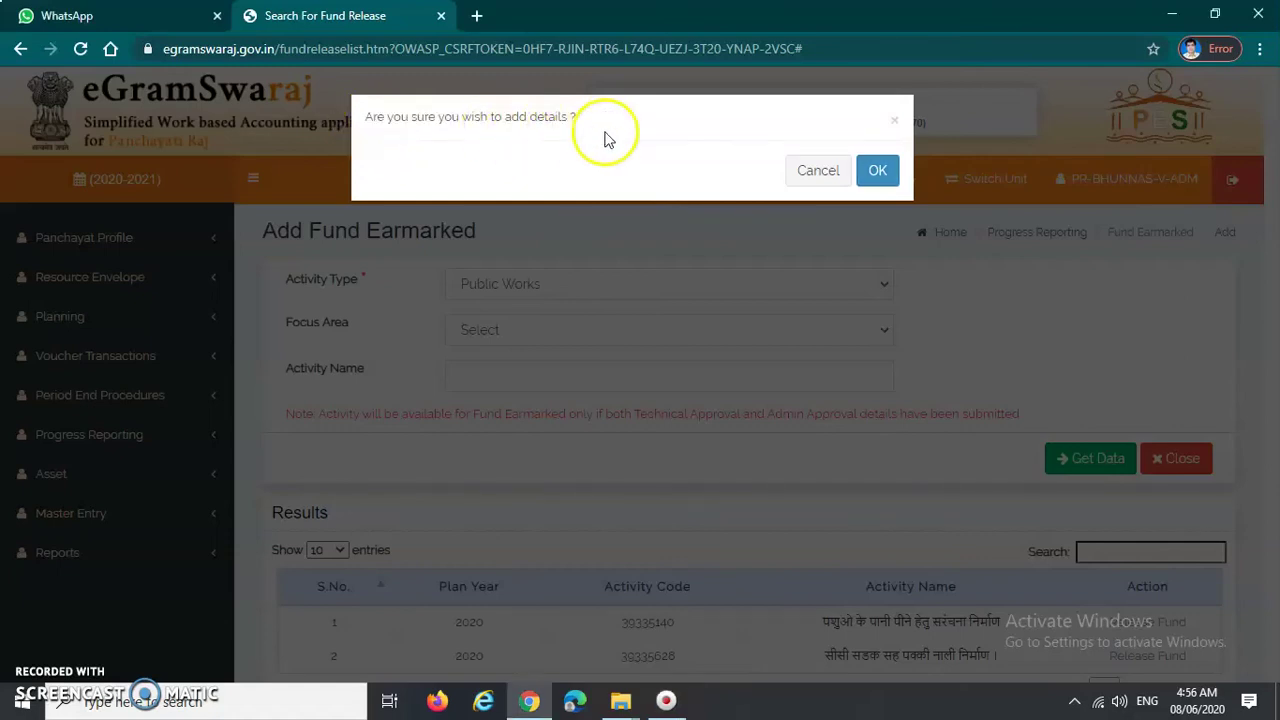
left_click(880, 176)
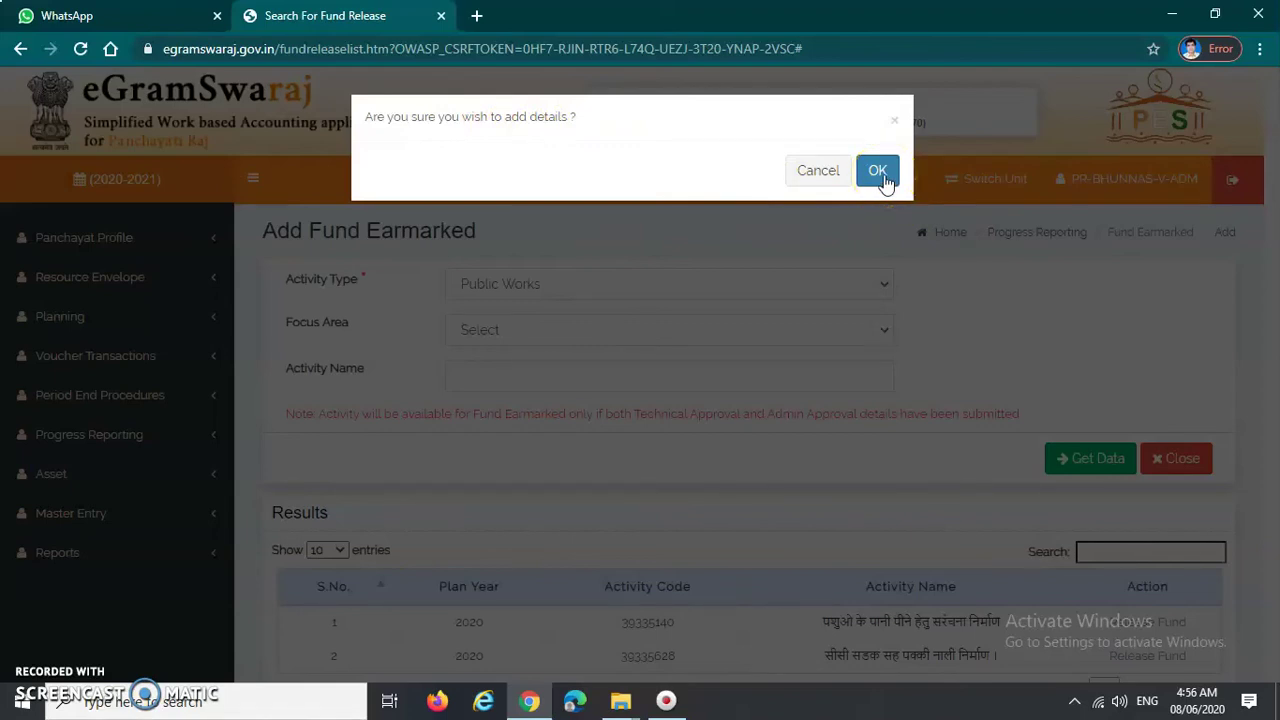
left_click(878, 172)
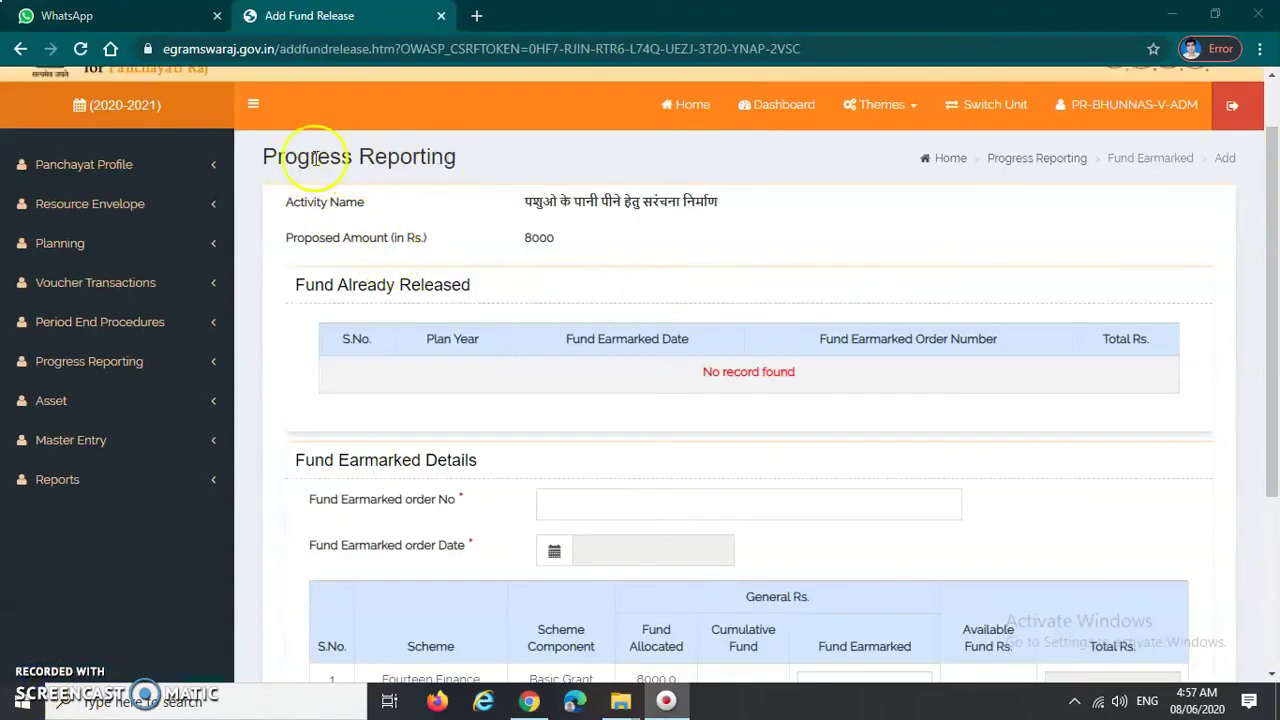
left_click_drag(262, 165, 456, 155)
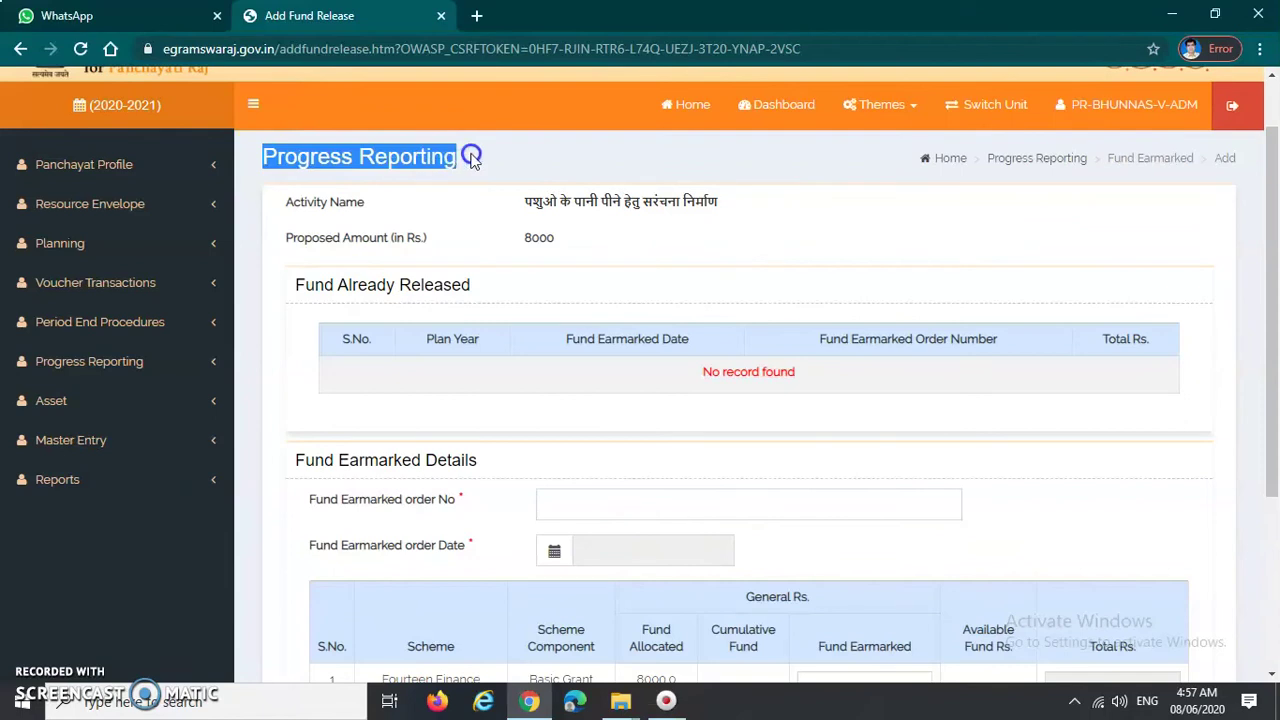
- Review the activity's name, its proposed amount and the record of funds already released
left_click(308, 198)
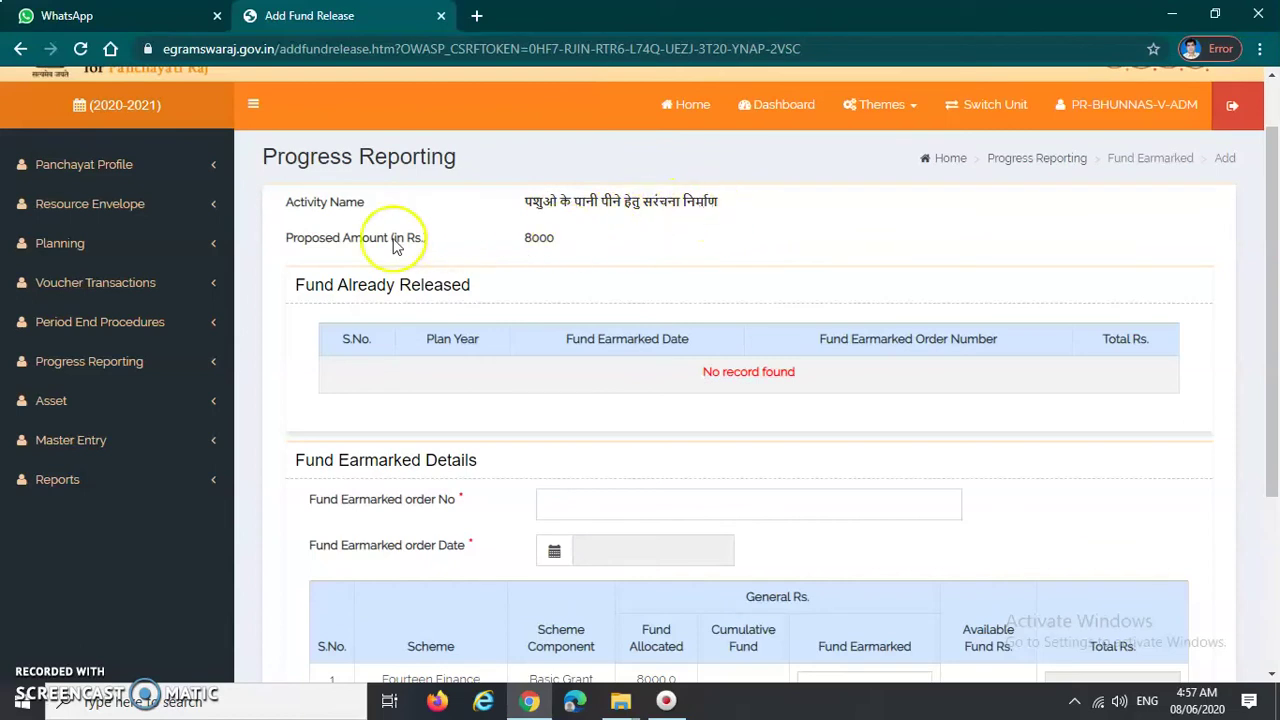
left_click_drag(521, 250, 571, 250)
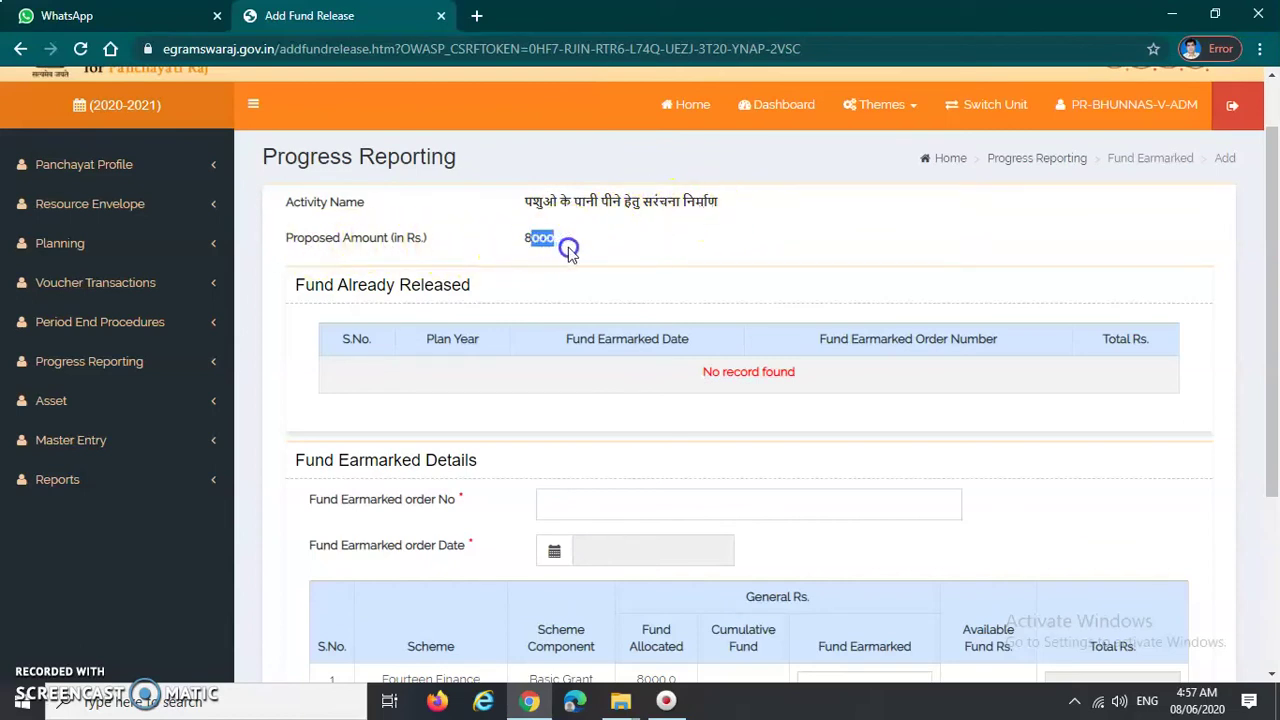
left_click_drag(527, 203, 770, 205)
left_click(646, 246)
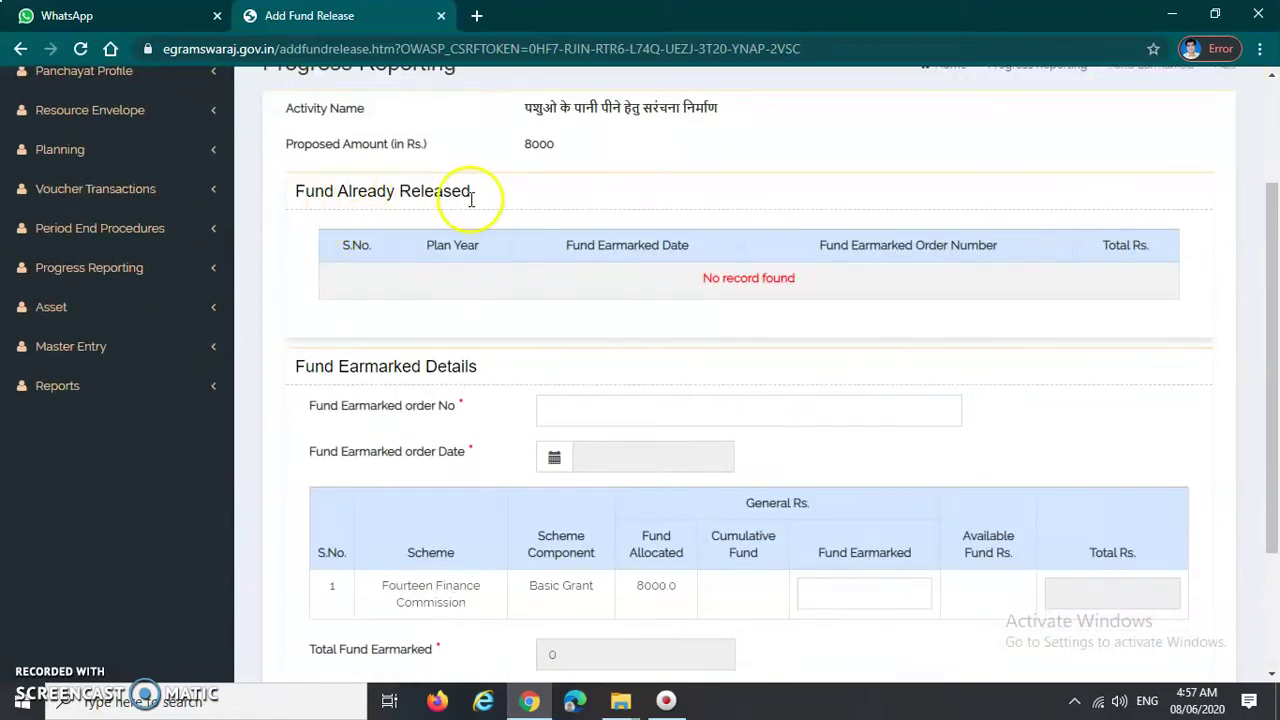
left_click_drag(287, 193, 468, 191)
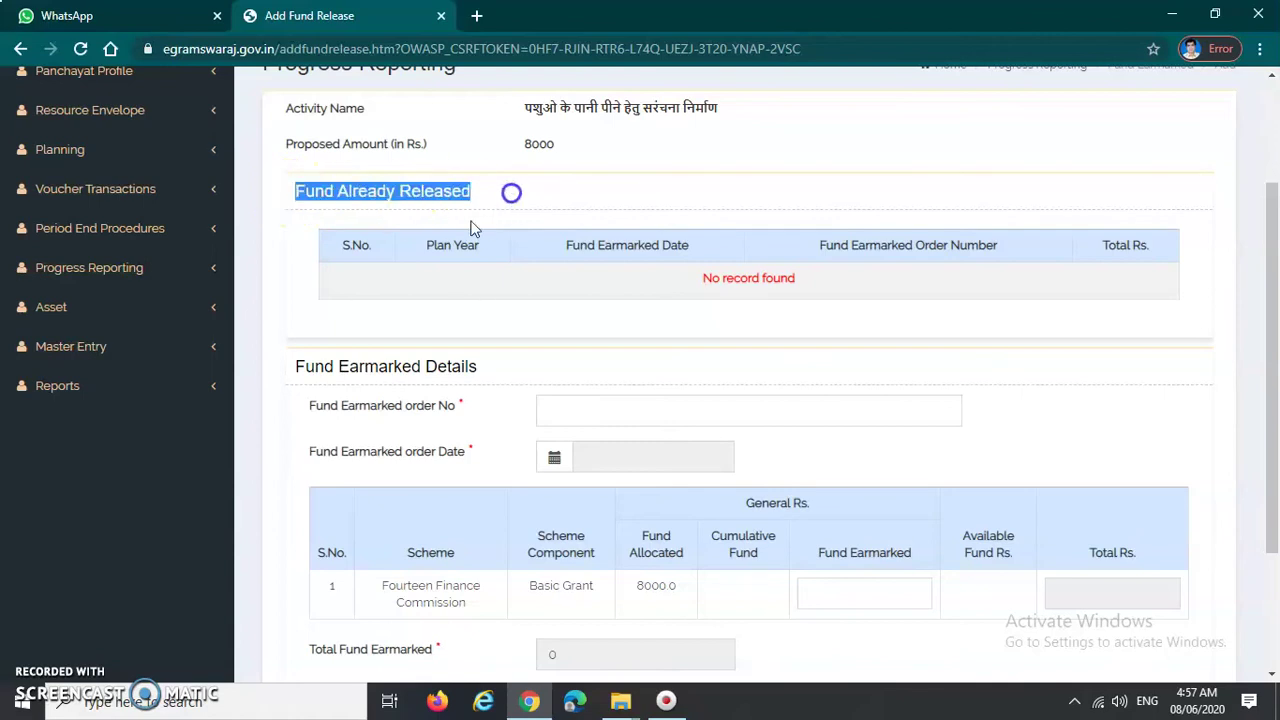
left_click(406, 262)
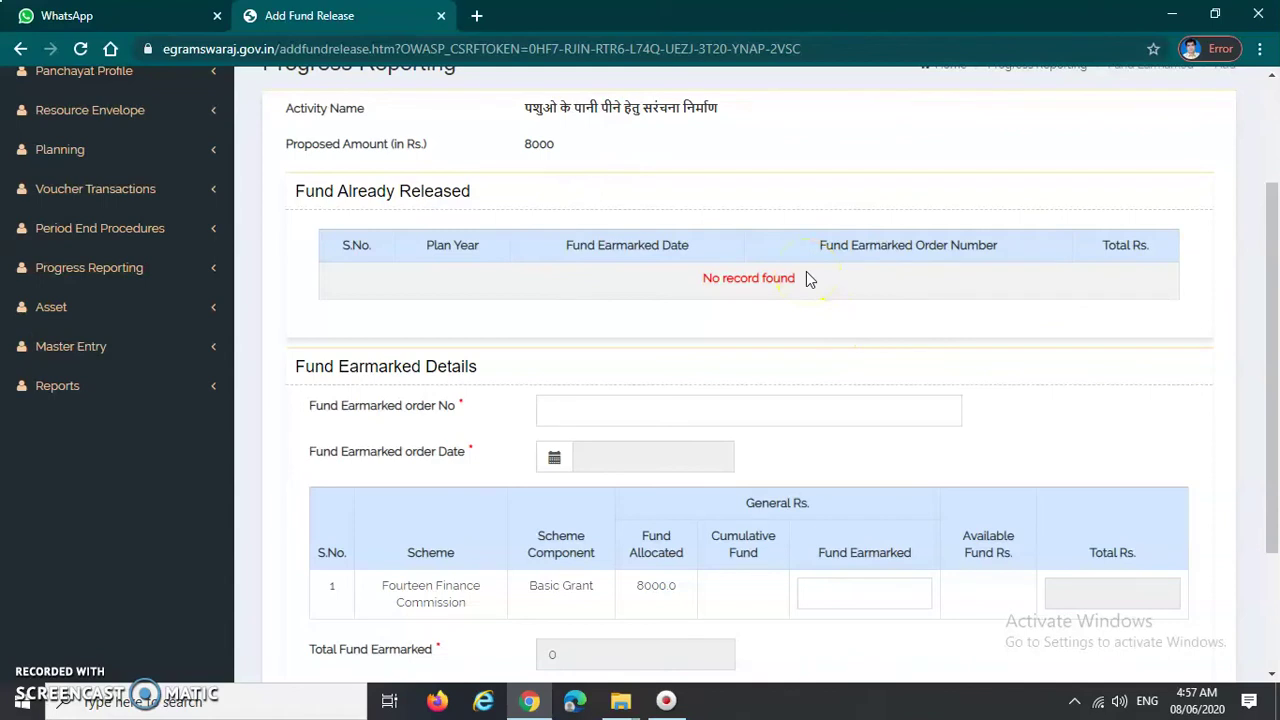
- Enter the fund earmarked order number and set the order date to 08-06-2020
scroll(466, 337, "down", 2)
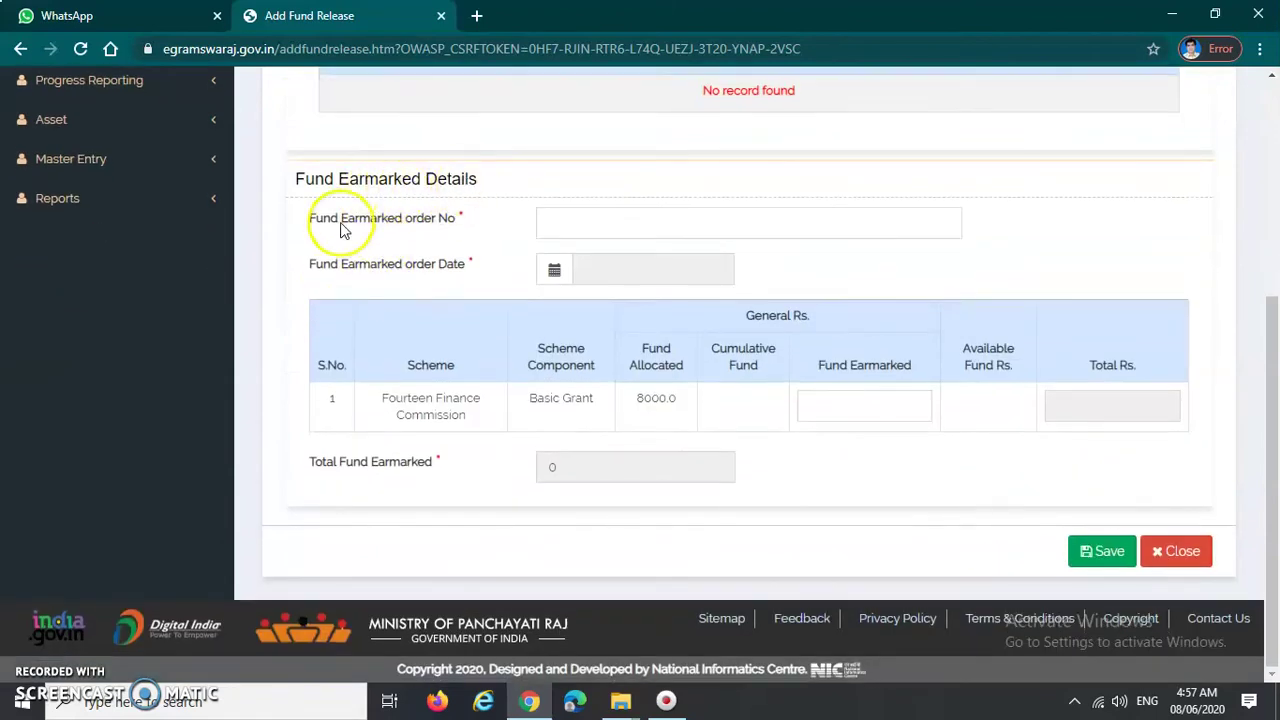
left_click(563, 222)
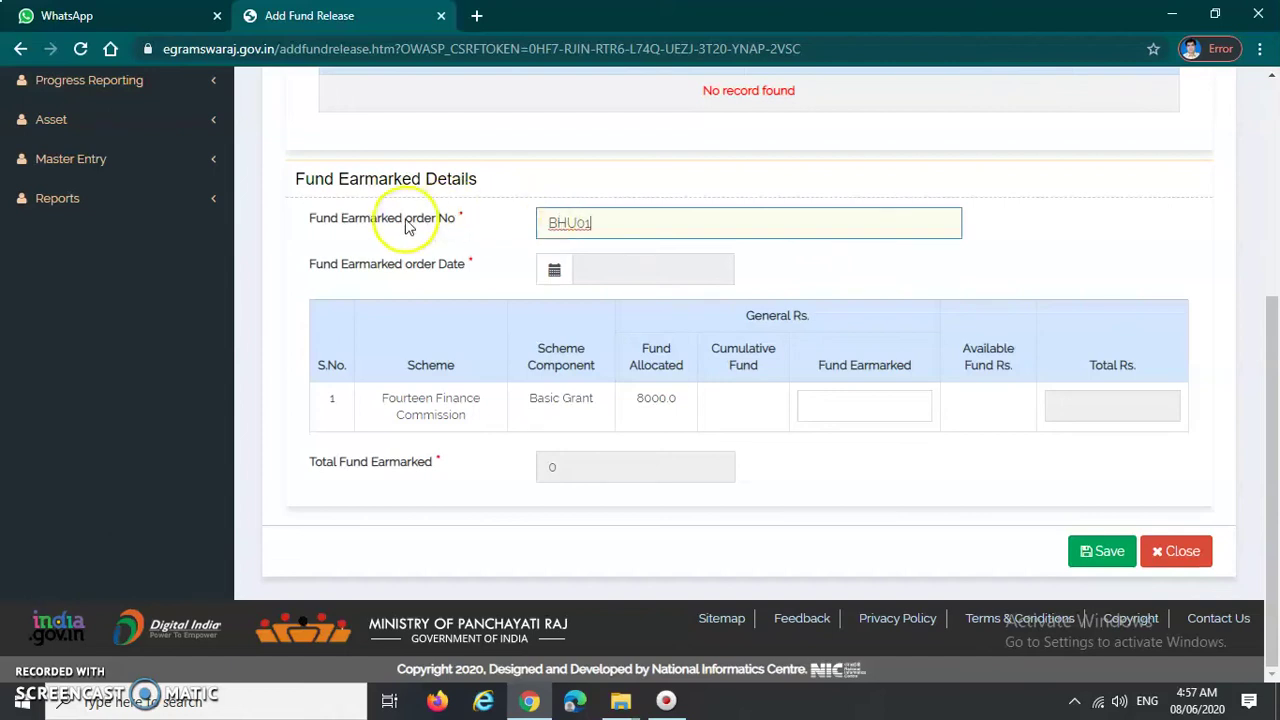
left_click(1045, 222)
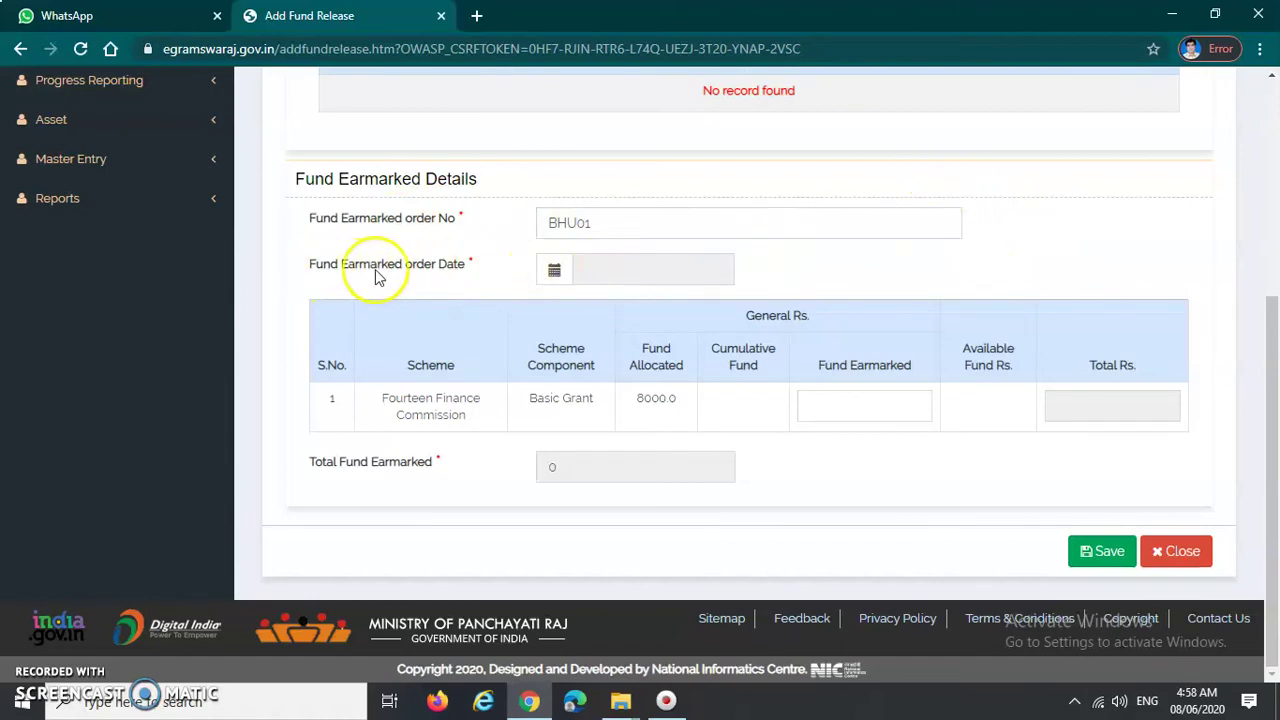
left_click(605, 270)
left_click(618, 273)
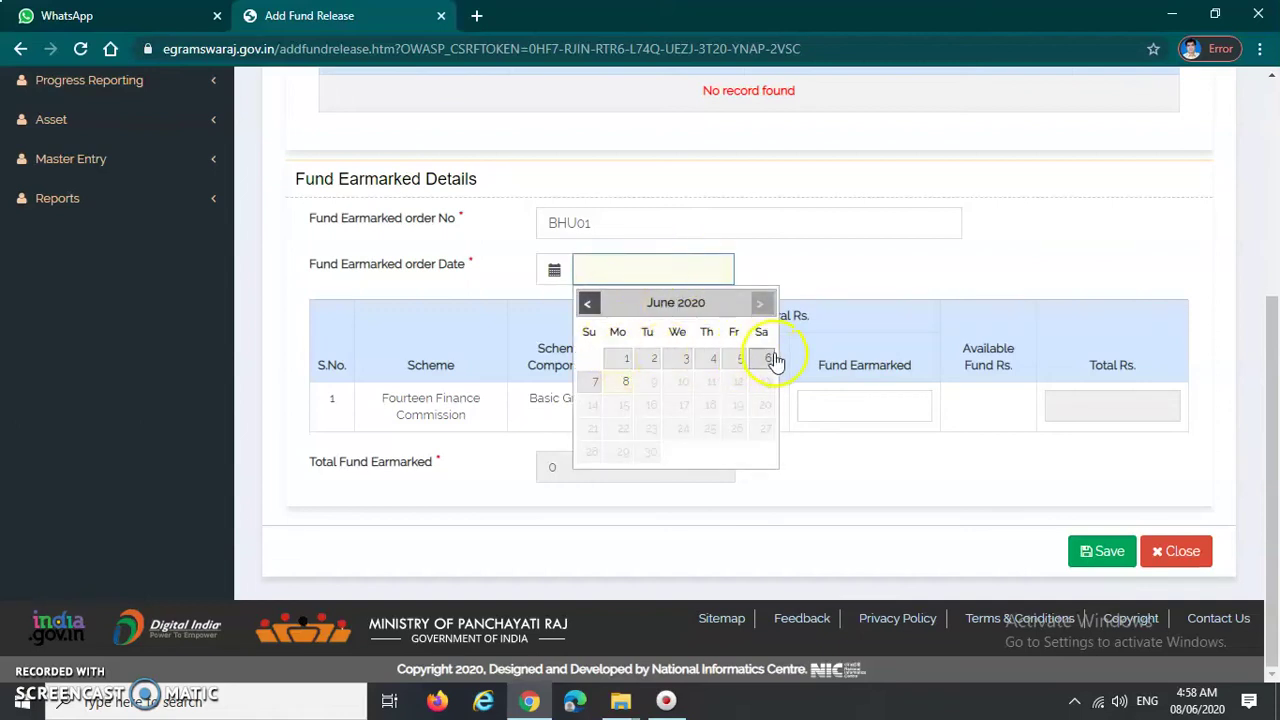
left_click(626, 386)
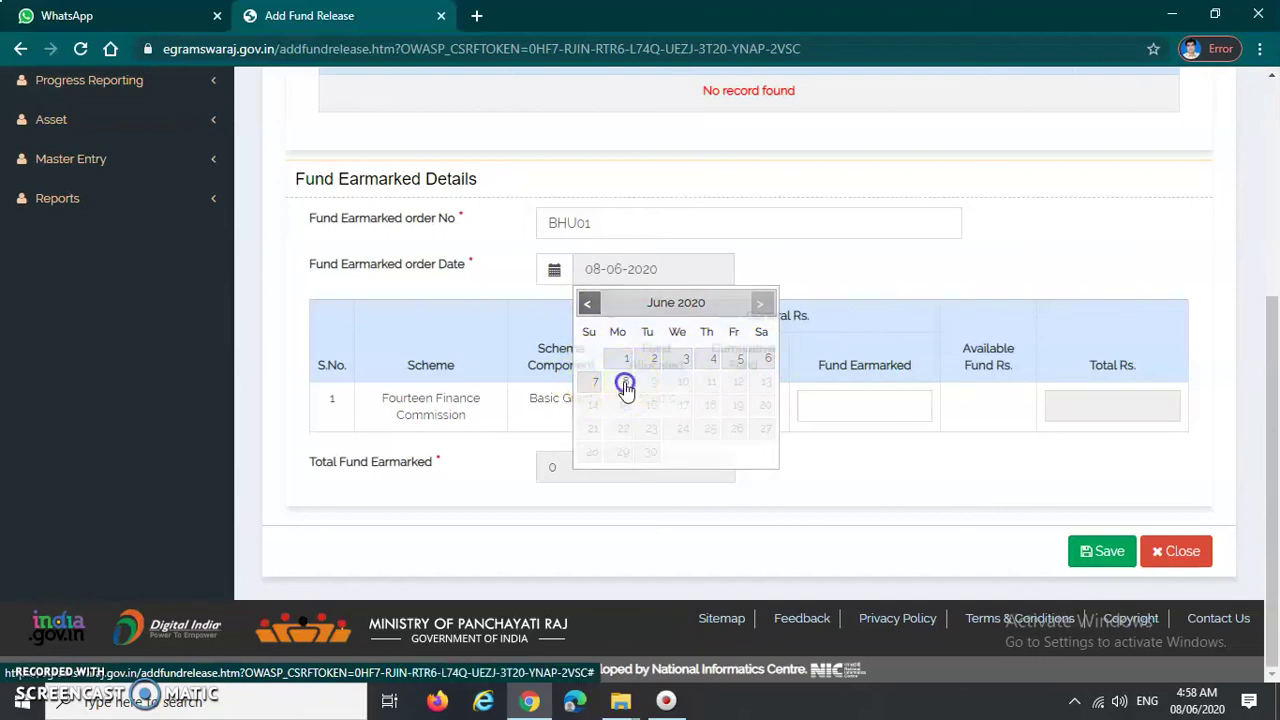
- Check the order number, order date, scheme, scheme component and allocated fund in the fund earmarked details
left_click_drag(292, 178, 503, 180)
left_click(330, 225)
left_click_drag(308, 222, 470, 221)
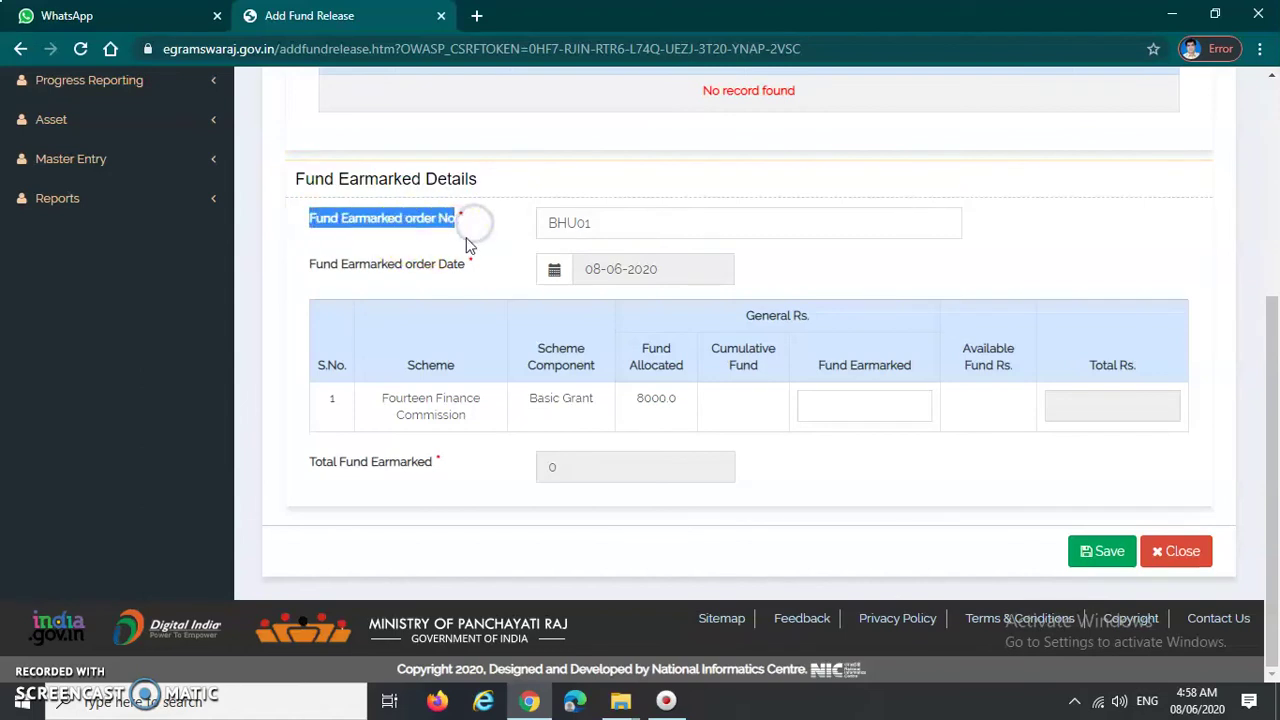
left_click(472, 234)
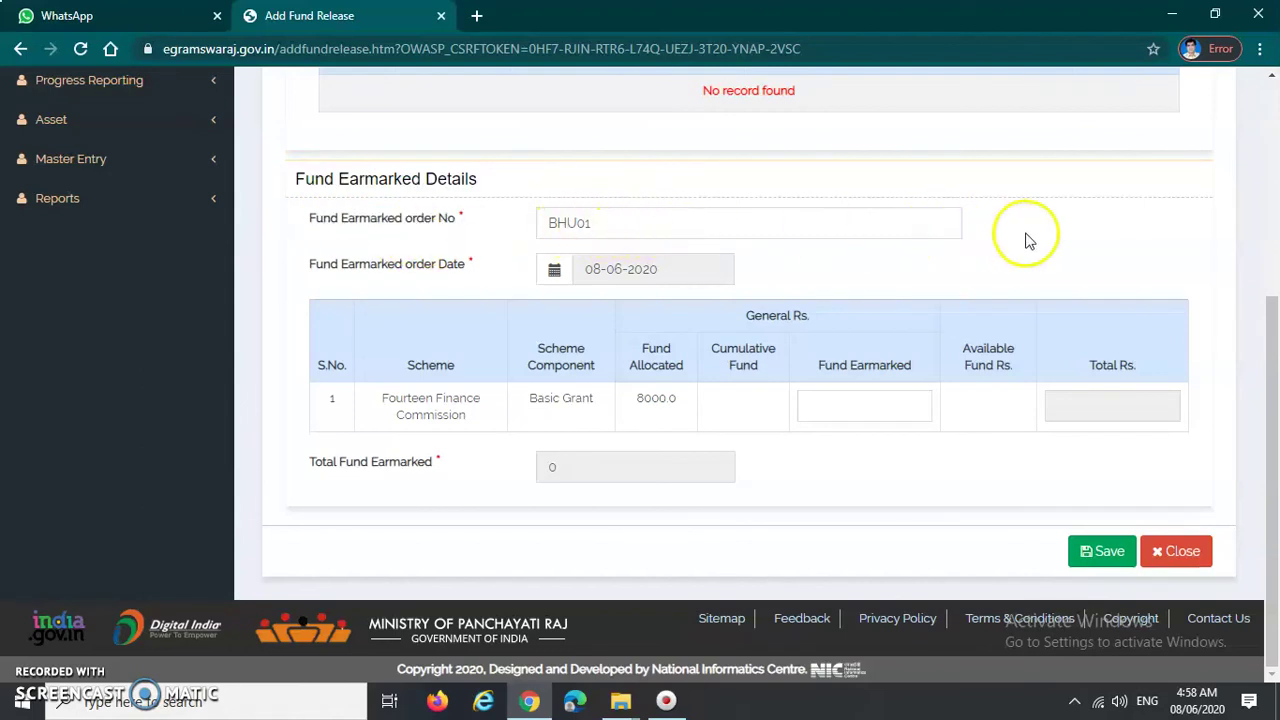
left_click(634, 223)
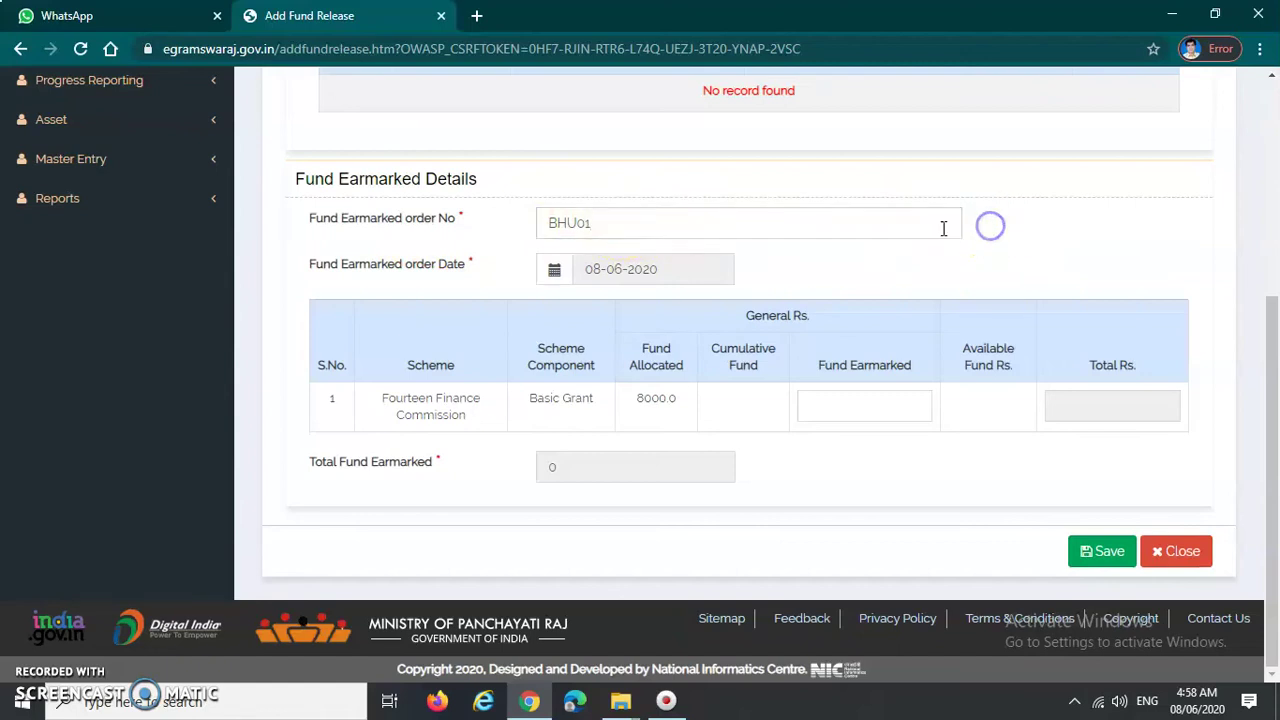
left_click(843, 220)
left_click(1037, 237)
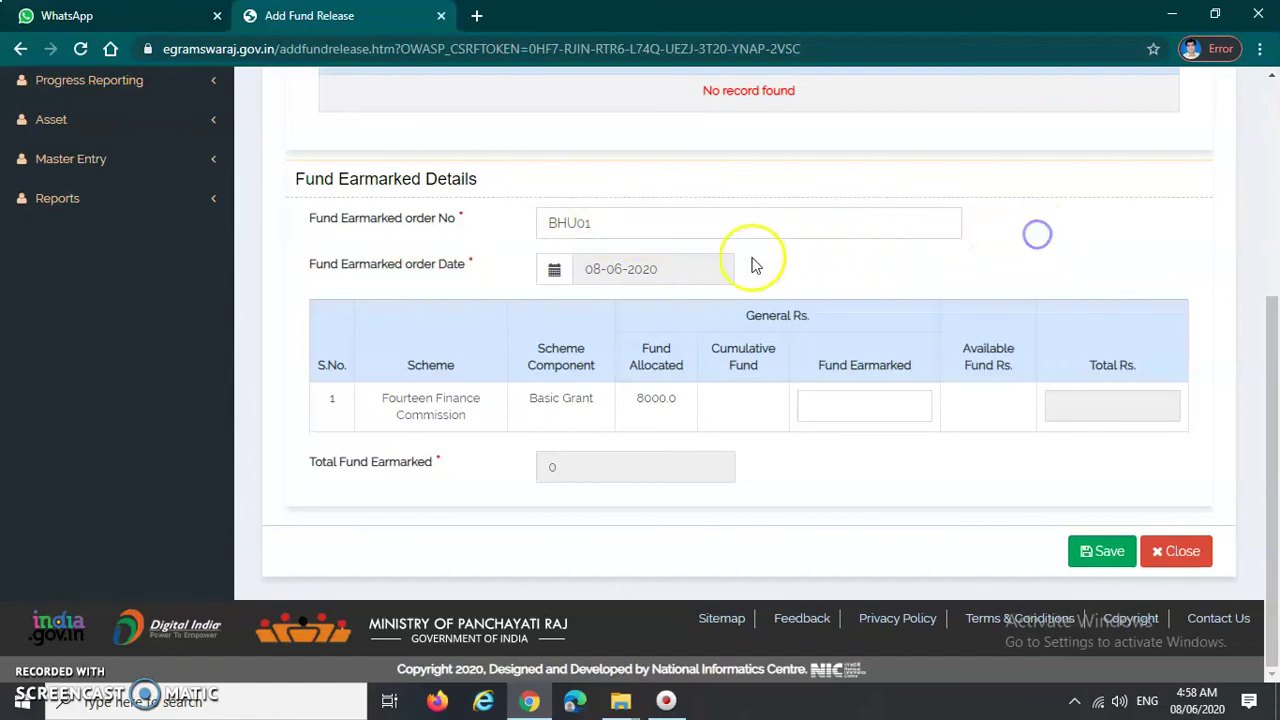
left_click_drag(308, 265, 484, 266)
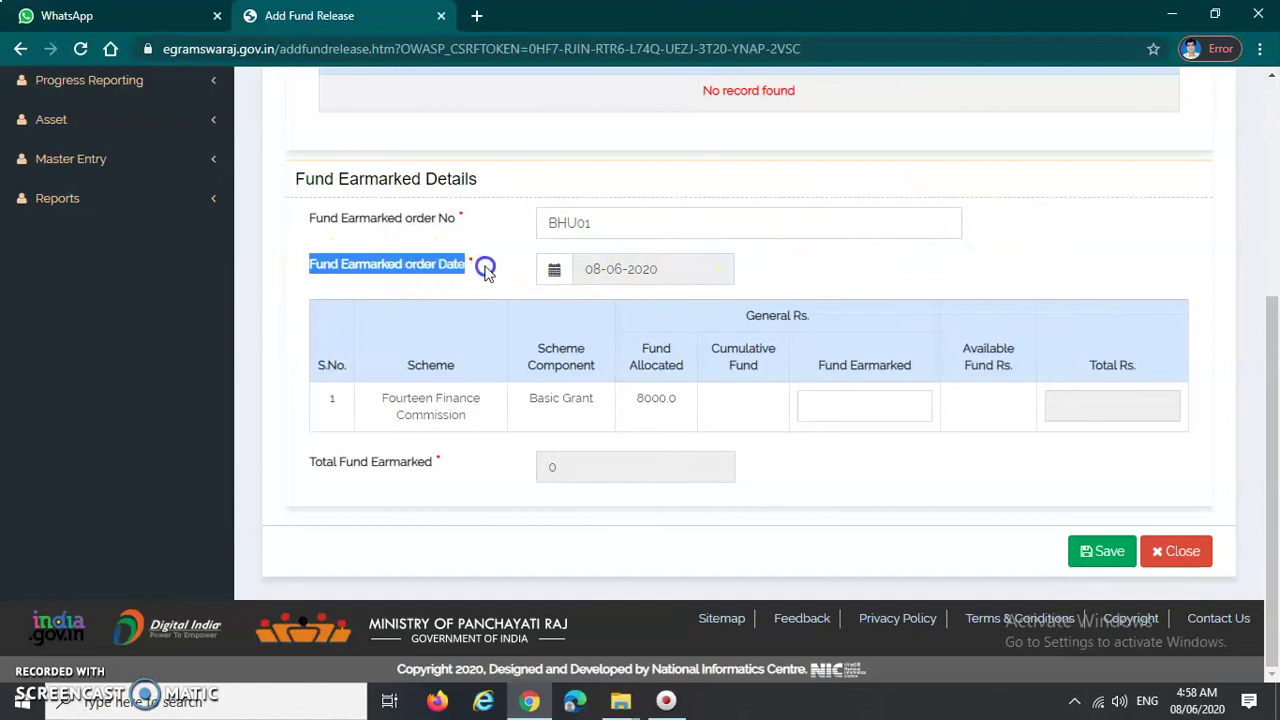
left_click(783, 262)
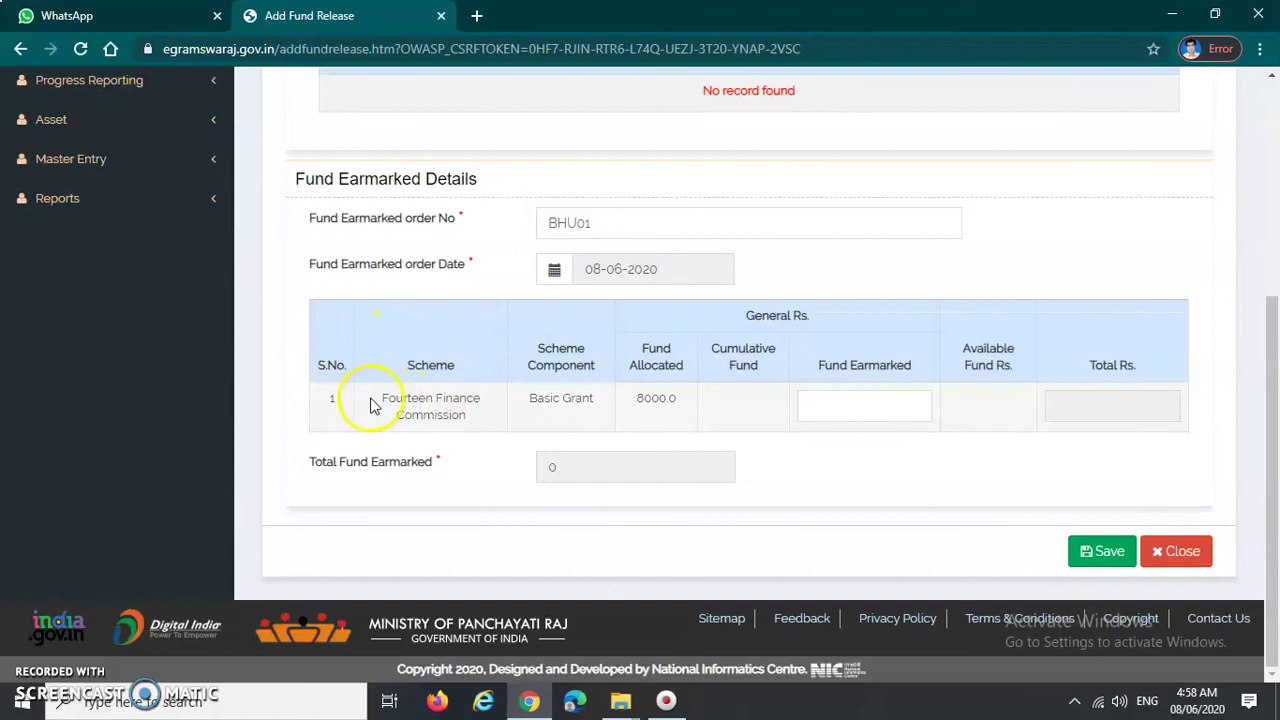
left_click_drag(365, 400, 503, 417)
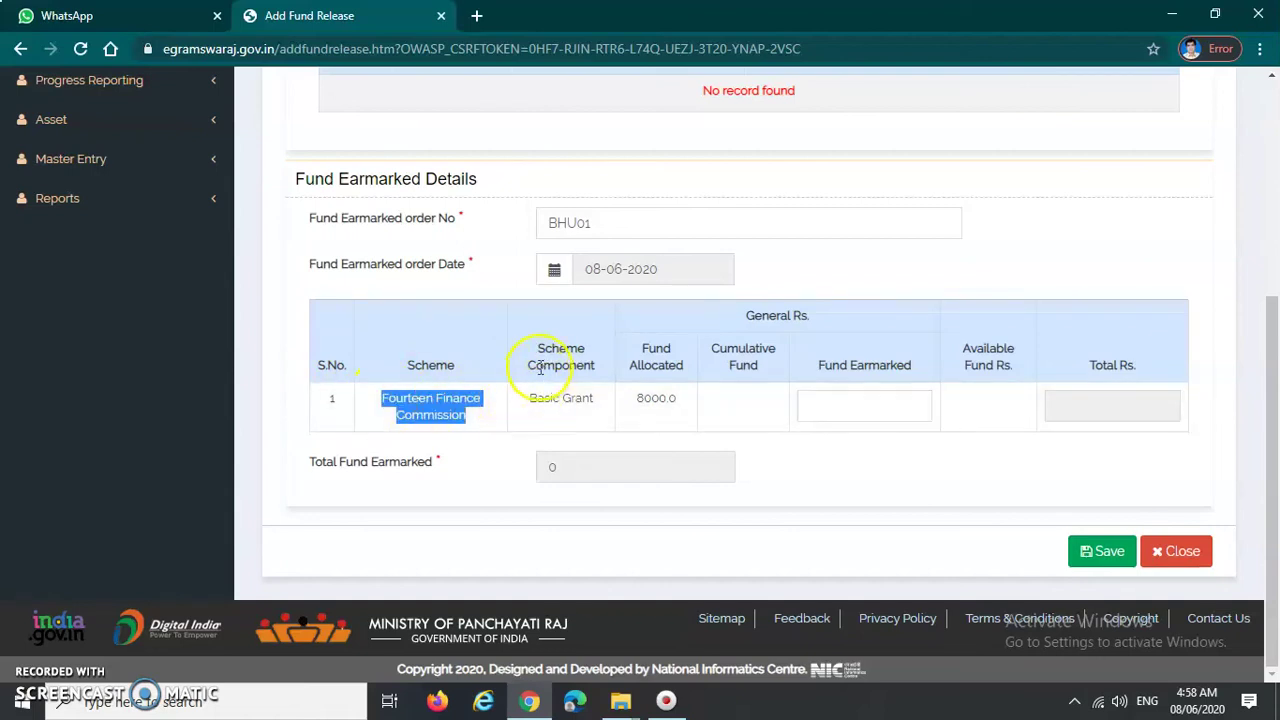
left_click_drag(528, 398, 688, 403)
left_click(720, 403)
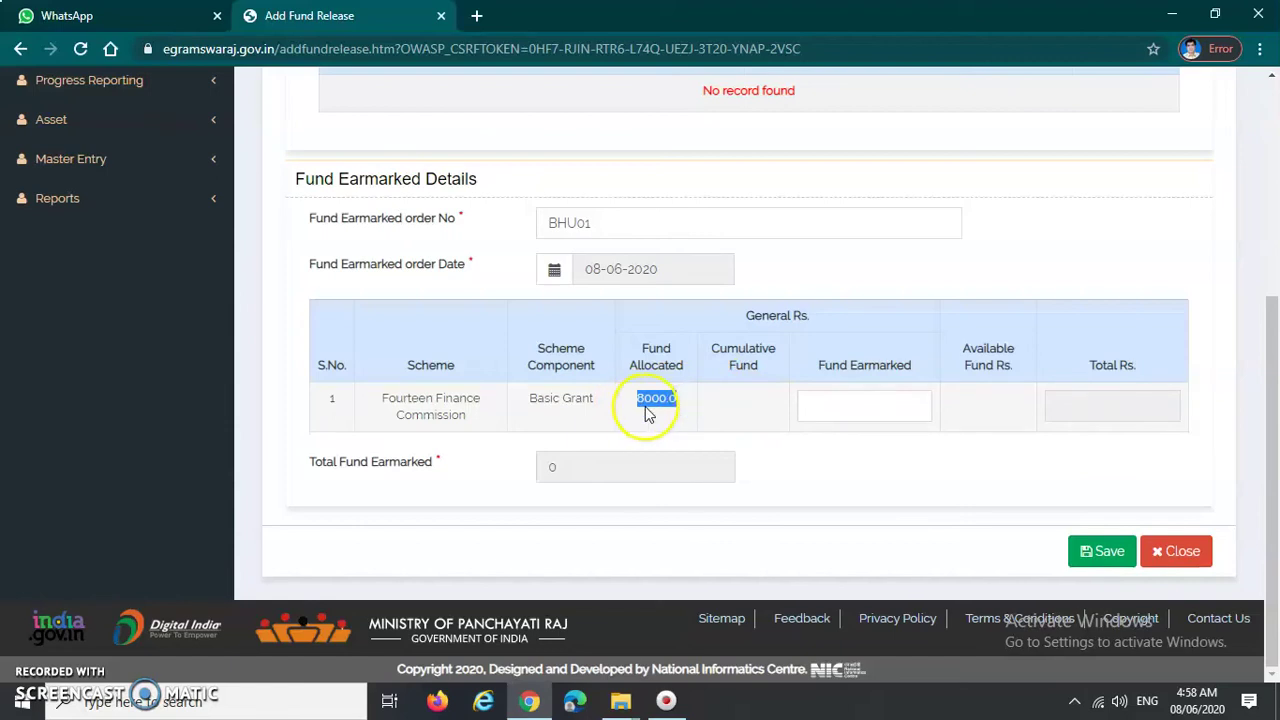
- Set the earmarked fund for the Fourteen Finance Commission Basic Grant to 8000
left_click(821, 409)
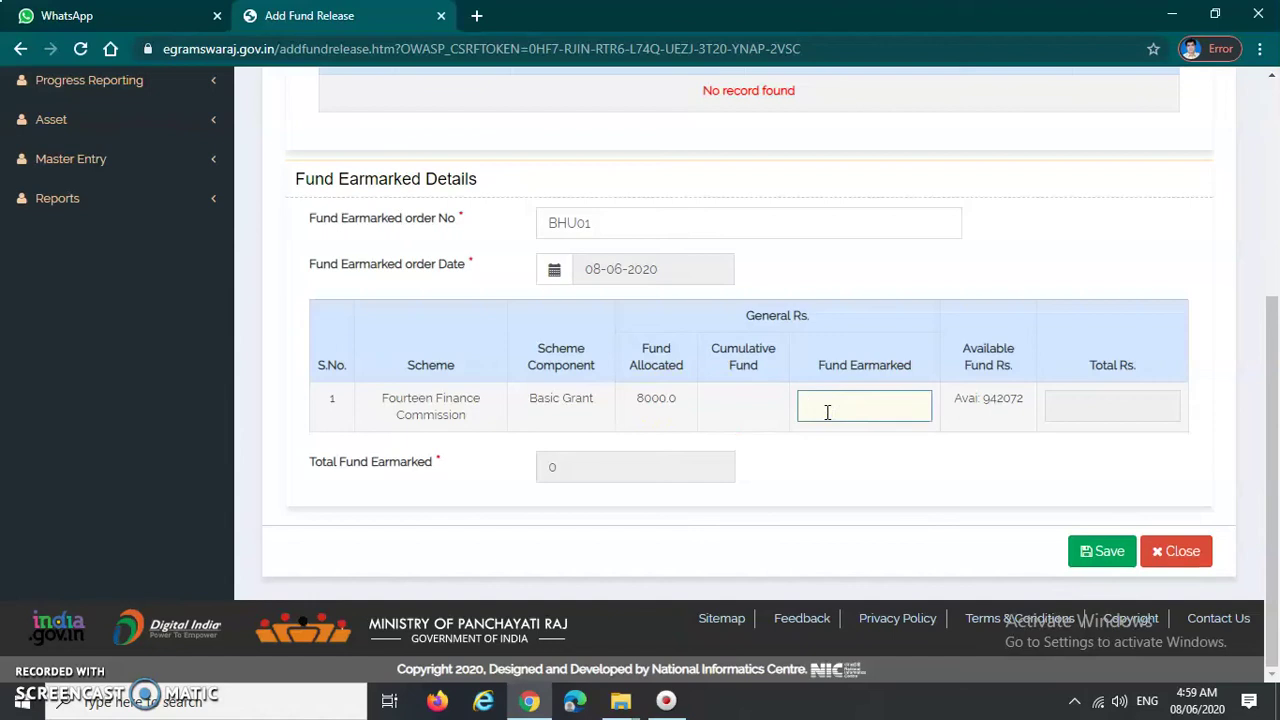
left_click(729, 408)
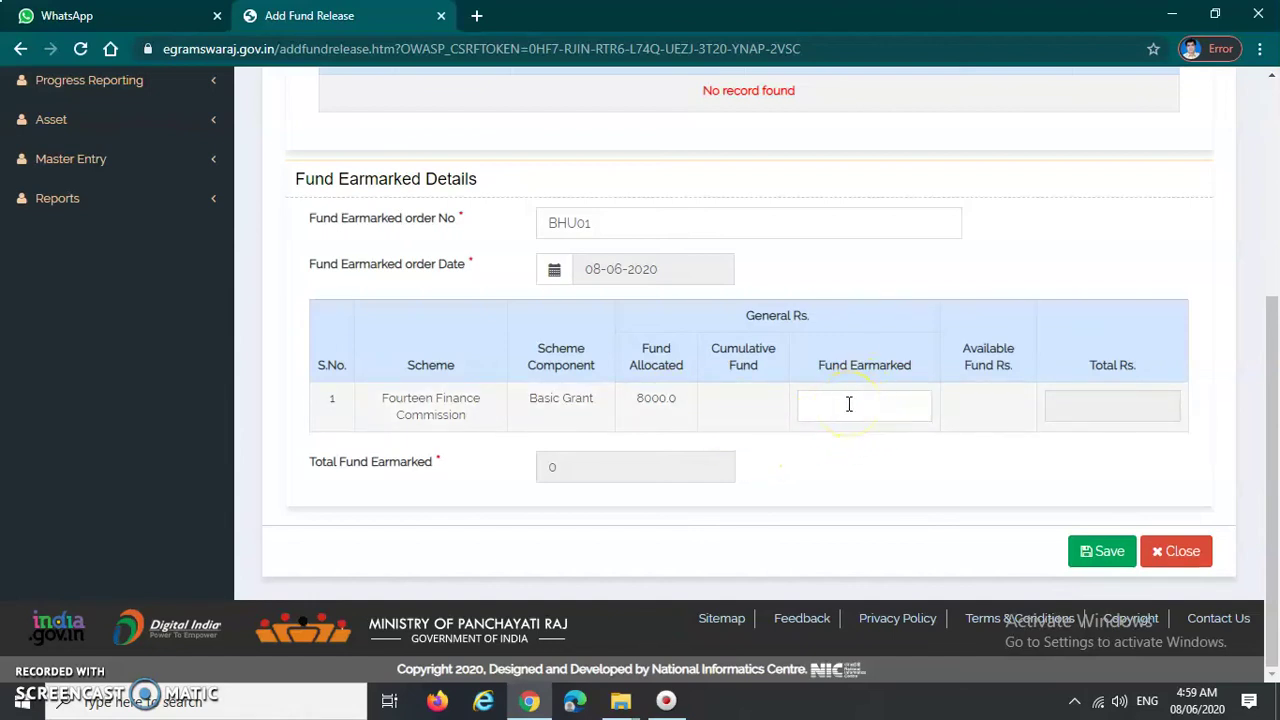
left_click(848, 407)
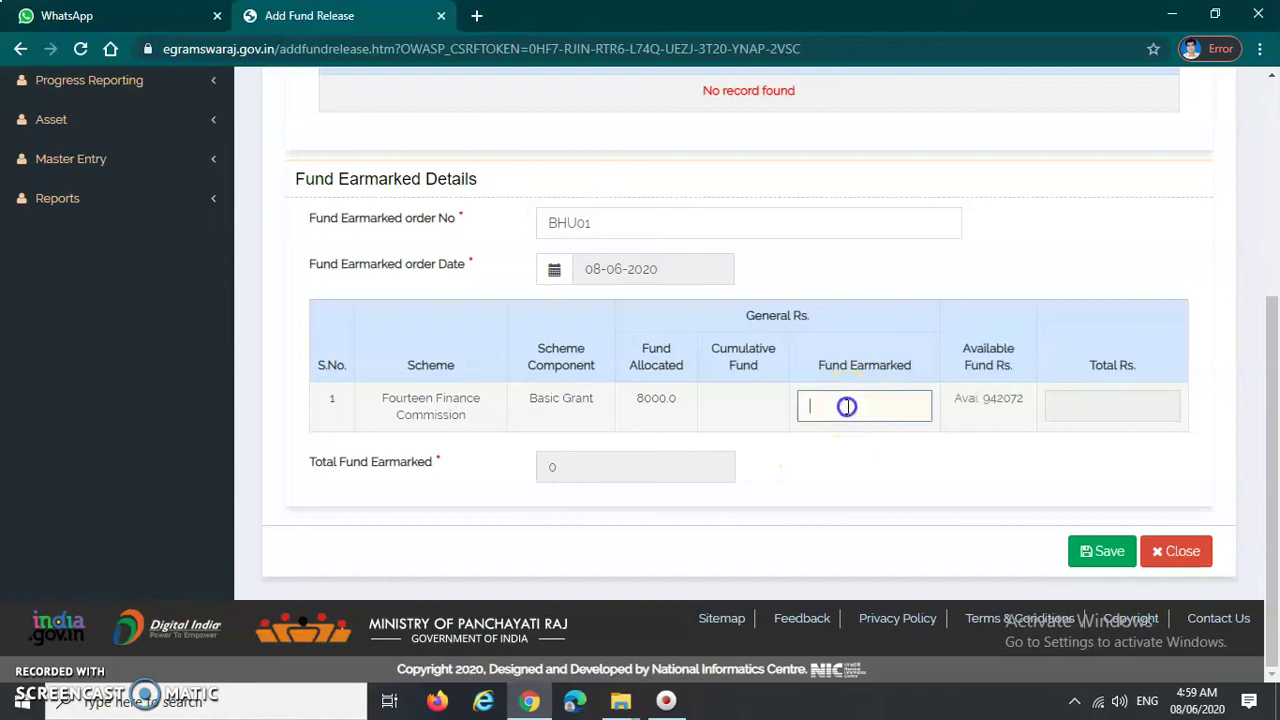
left_click(957, 406)
left_click(845, 414)
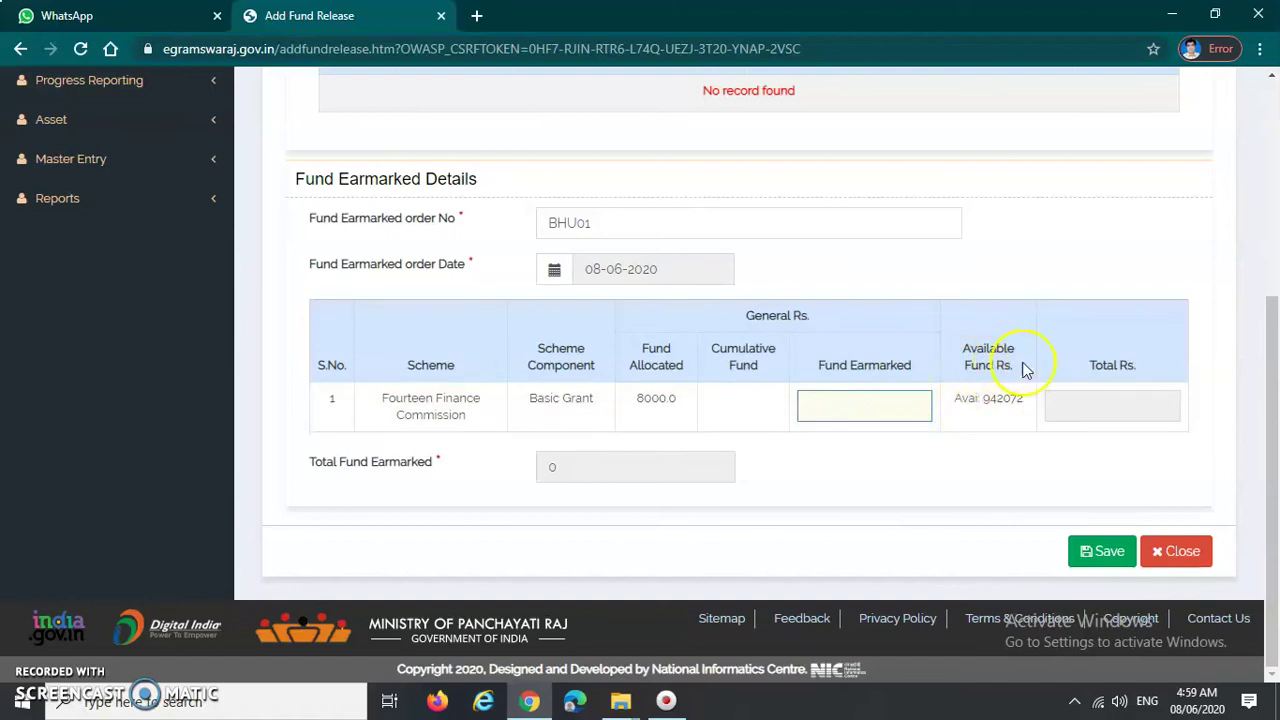
left_click(863, 406)
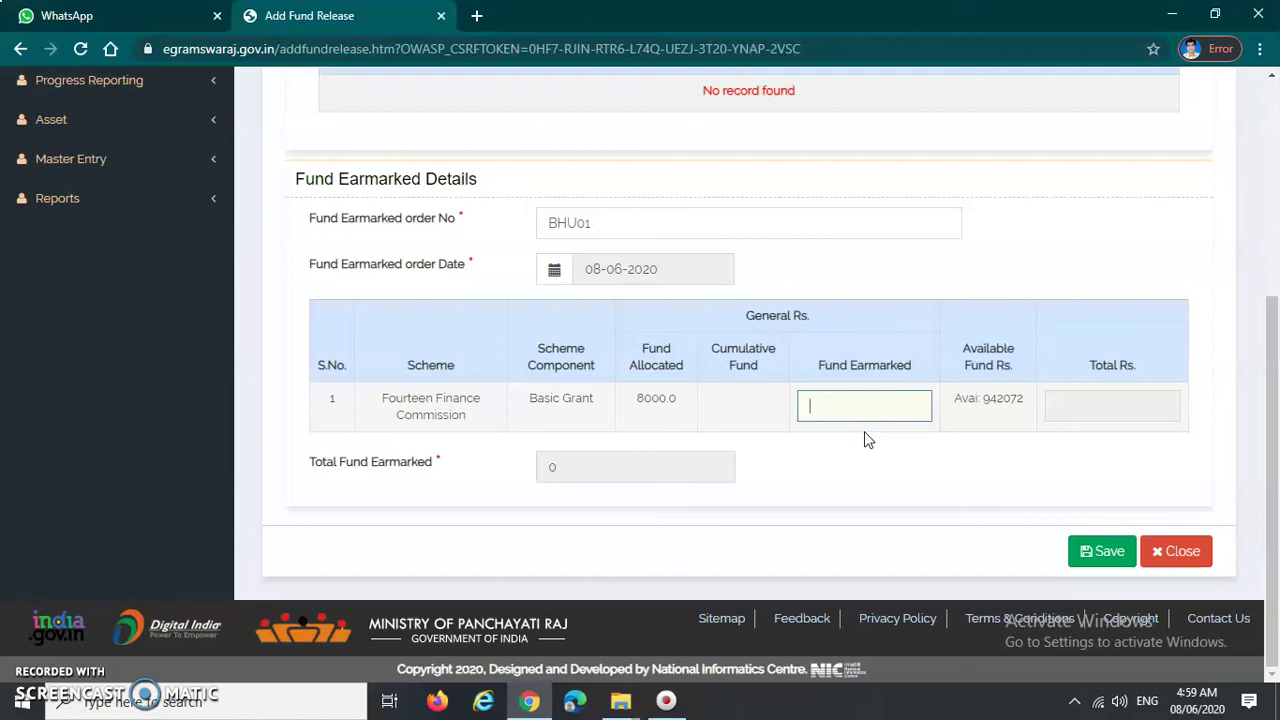
type("8000")
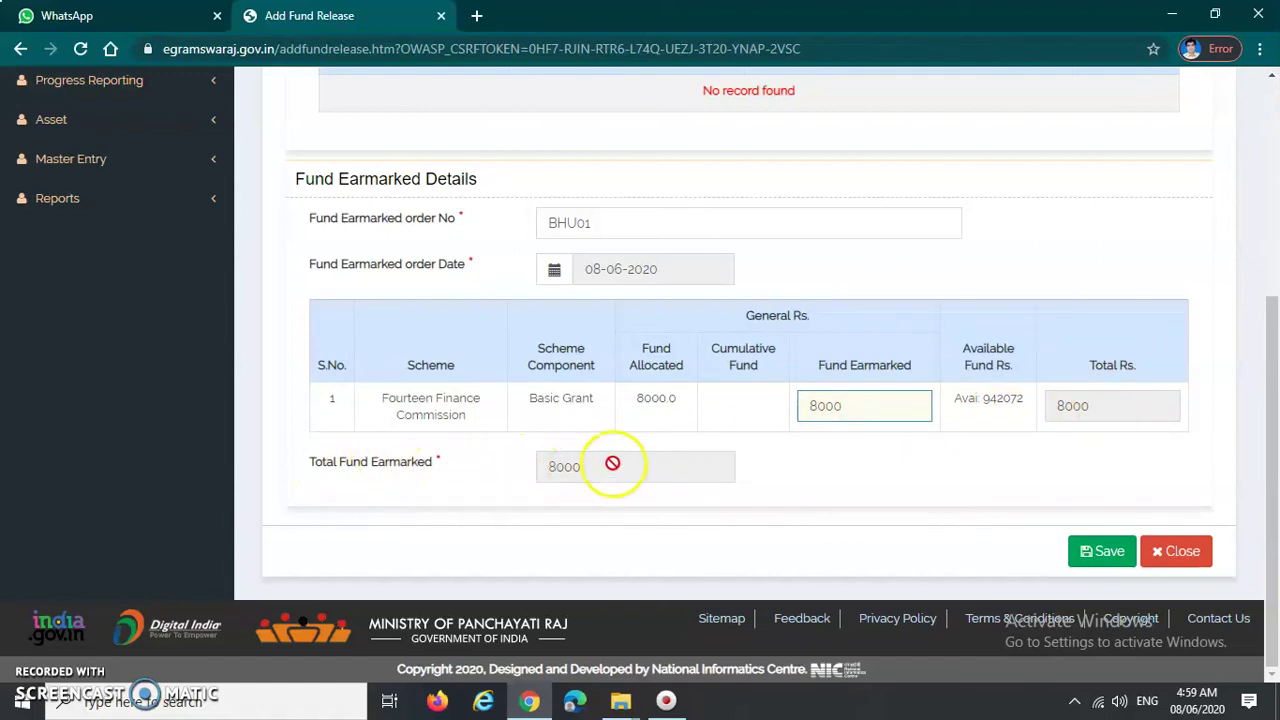
left_click(865, 407)
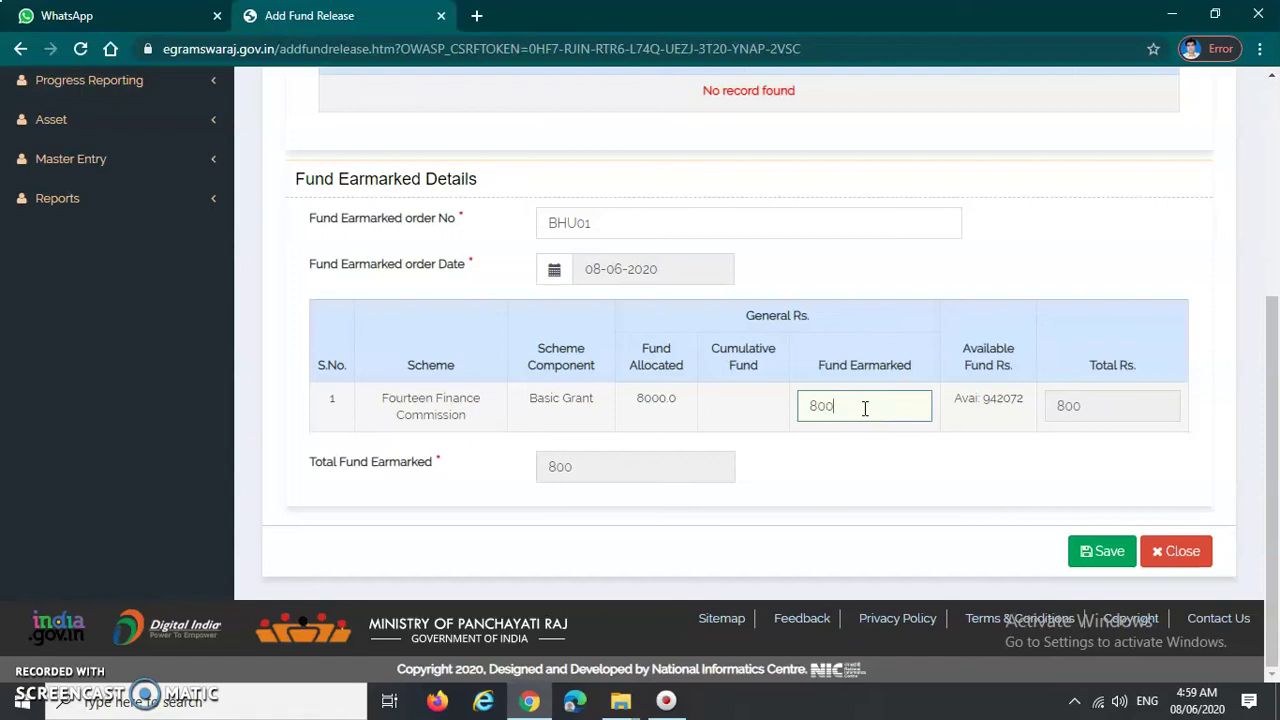
left_click(871, 486)
left_click(819, 418)
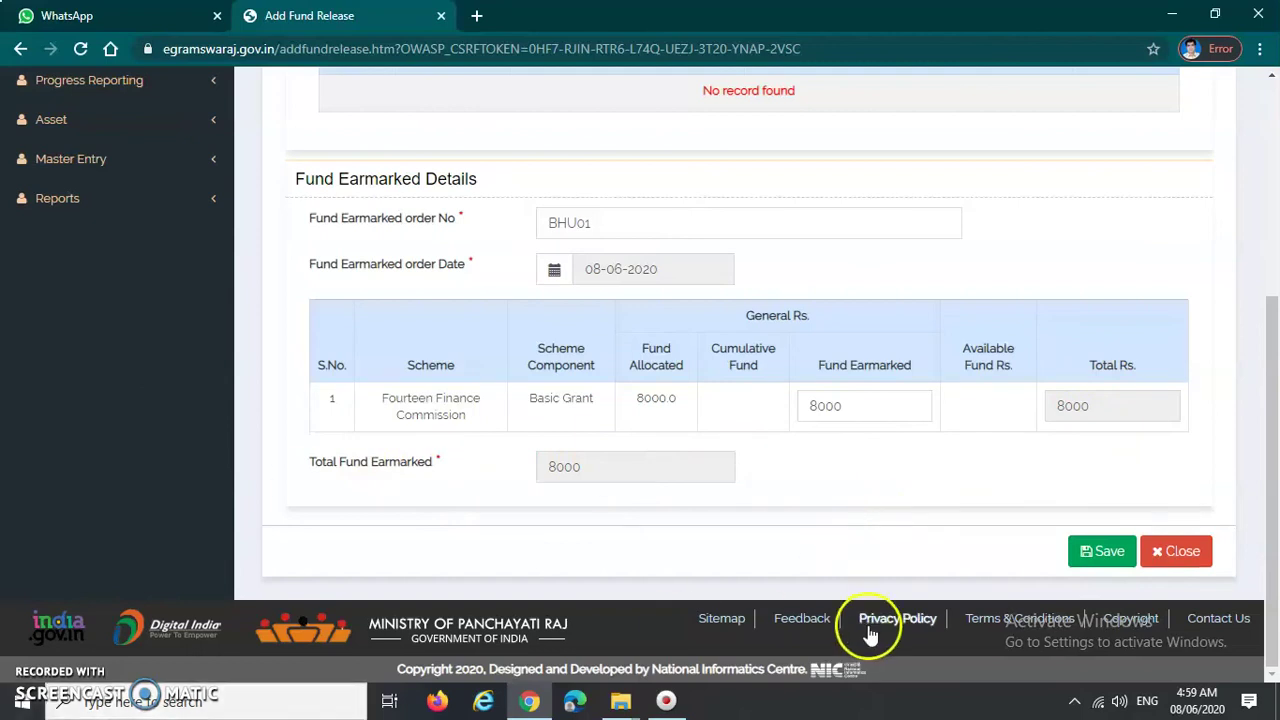
- Save the fund earmarking details and acknowledge the confirmation message
left_click(1101, 551)
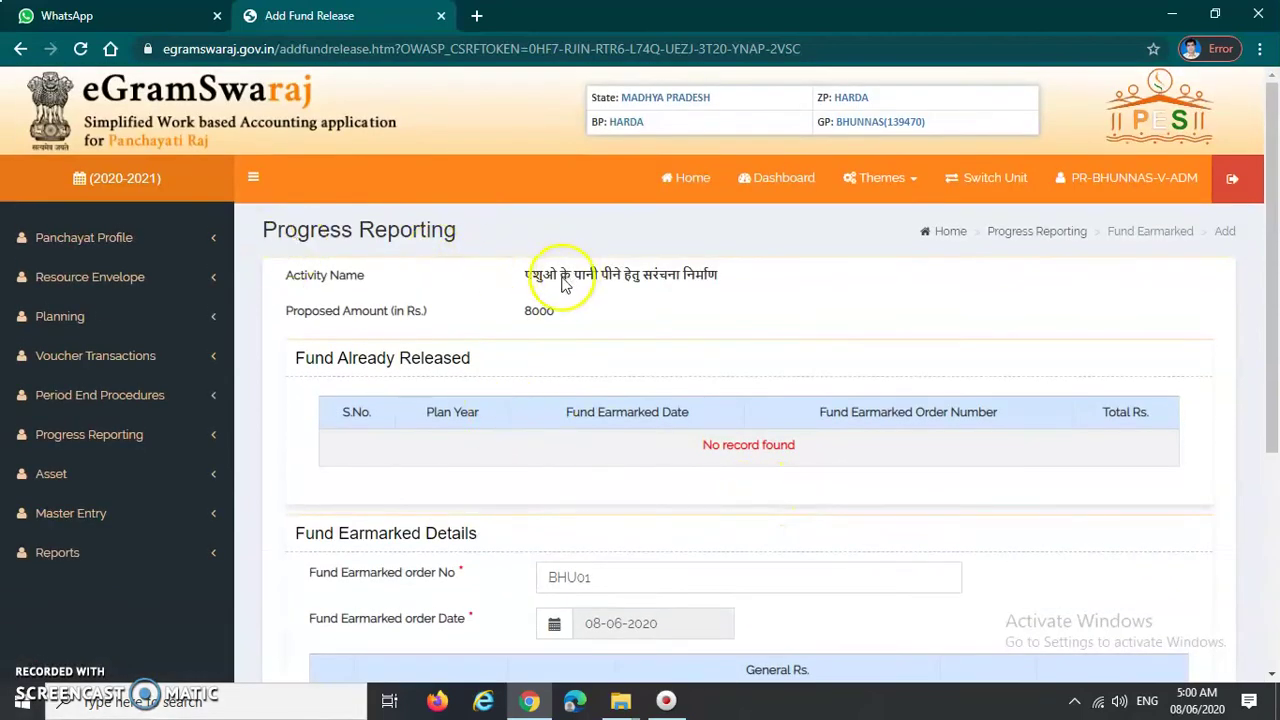
scroll(563, 338, "down", 3)
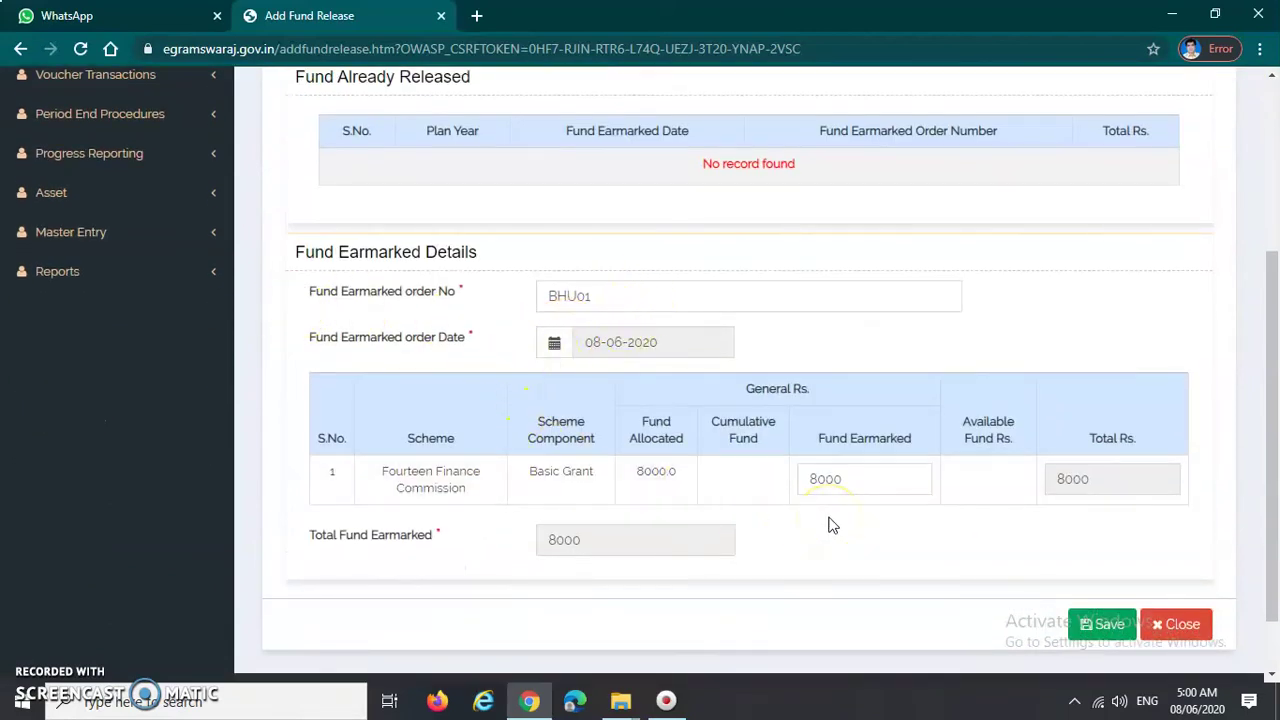
scroll(828, 525, "down", 1)
left_click(1100, 558)
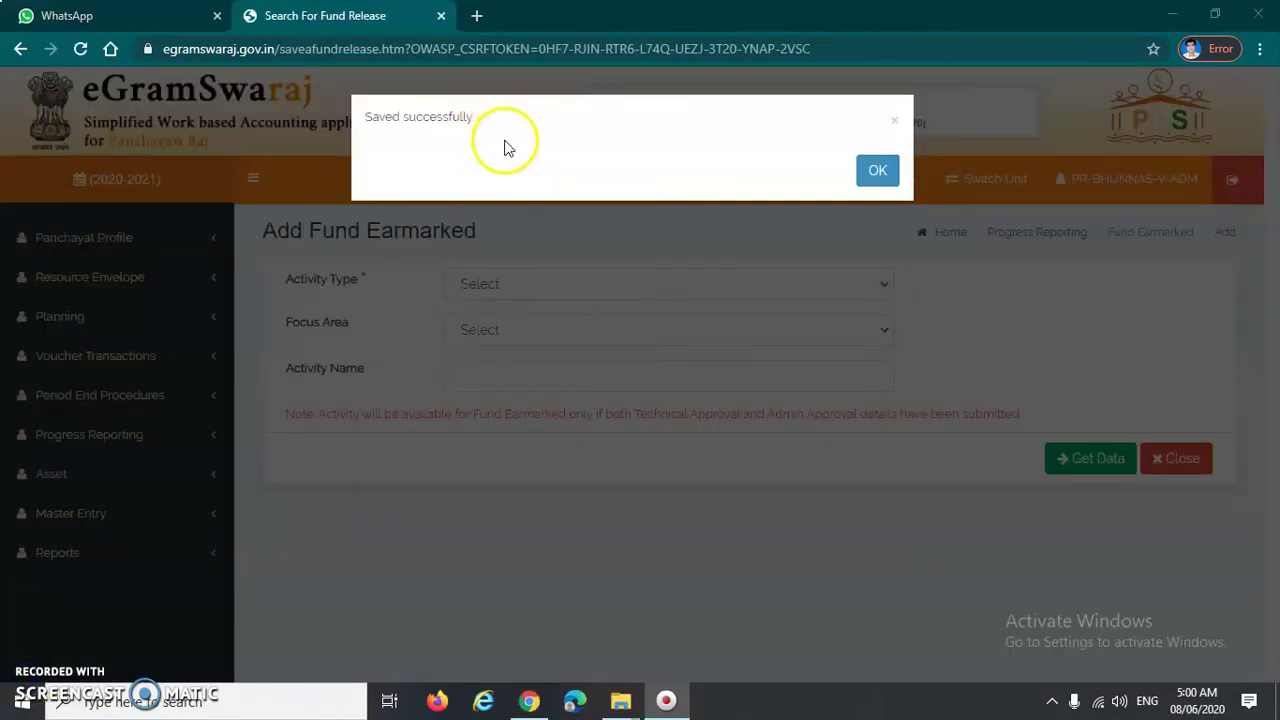
triple_click(363, 114)
left_click(500, 133)
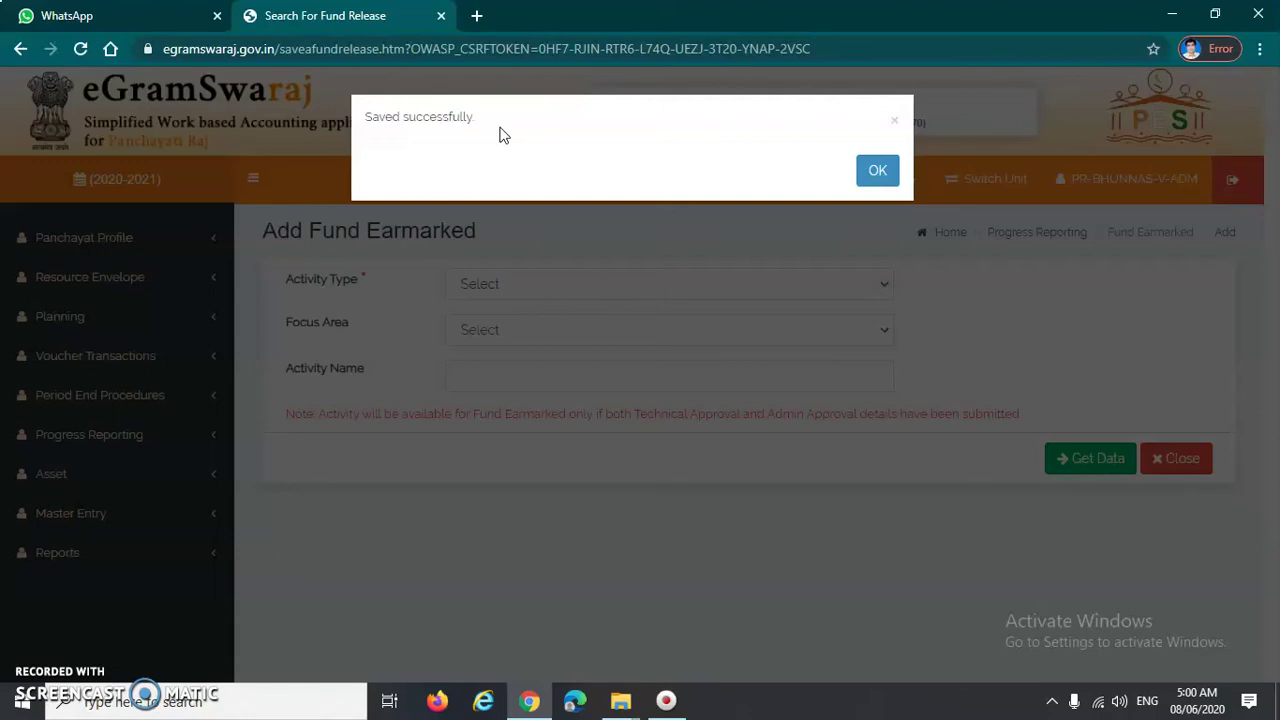
left_click(491, 135)
left_click(878, 182)
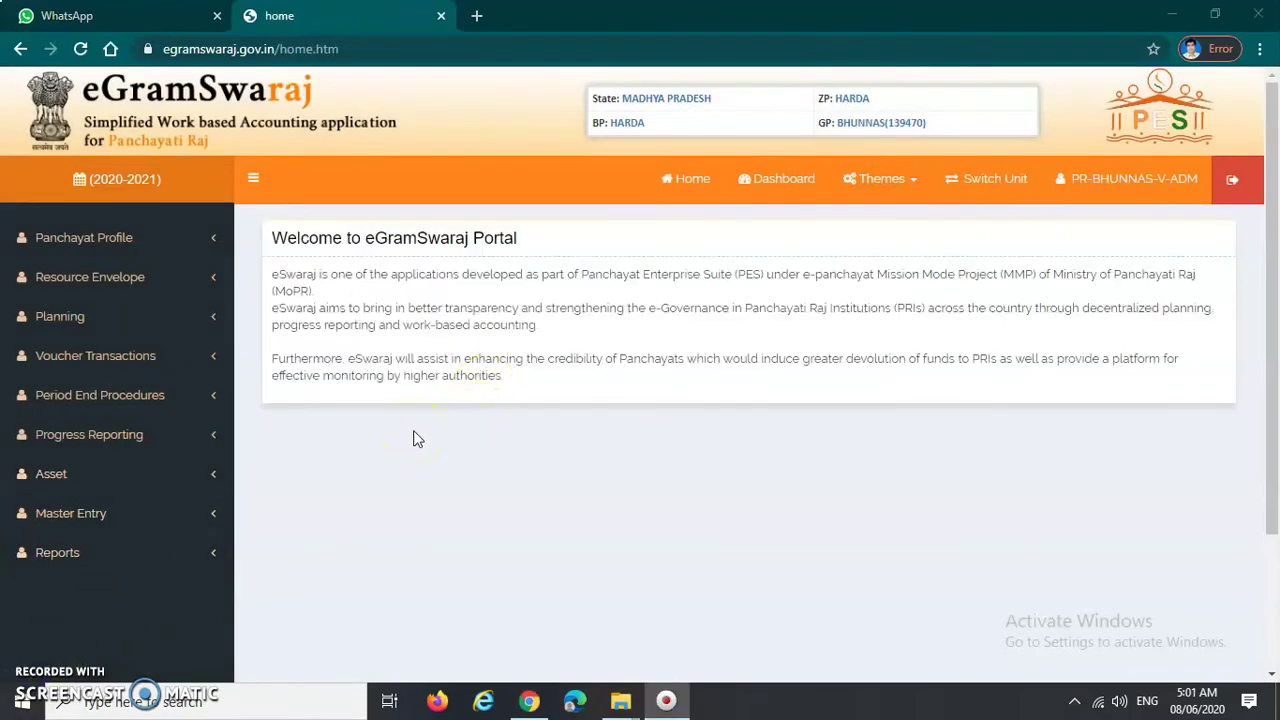
- Open the form for adding physical progress under progress reporting
left_click(130, 440)
scroll(30, 455, "down", 1)
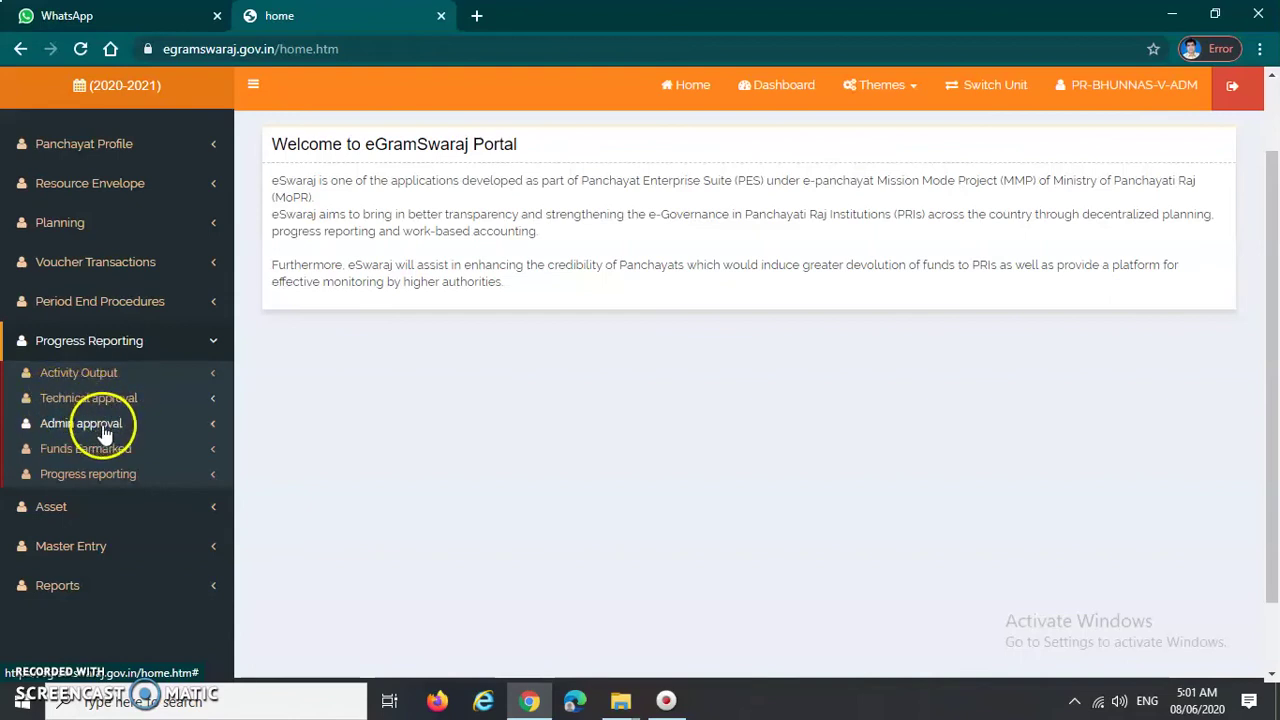
left_click(118, 480)
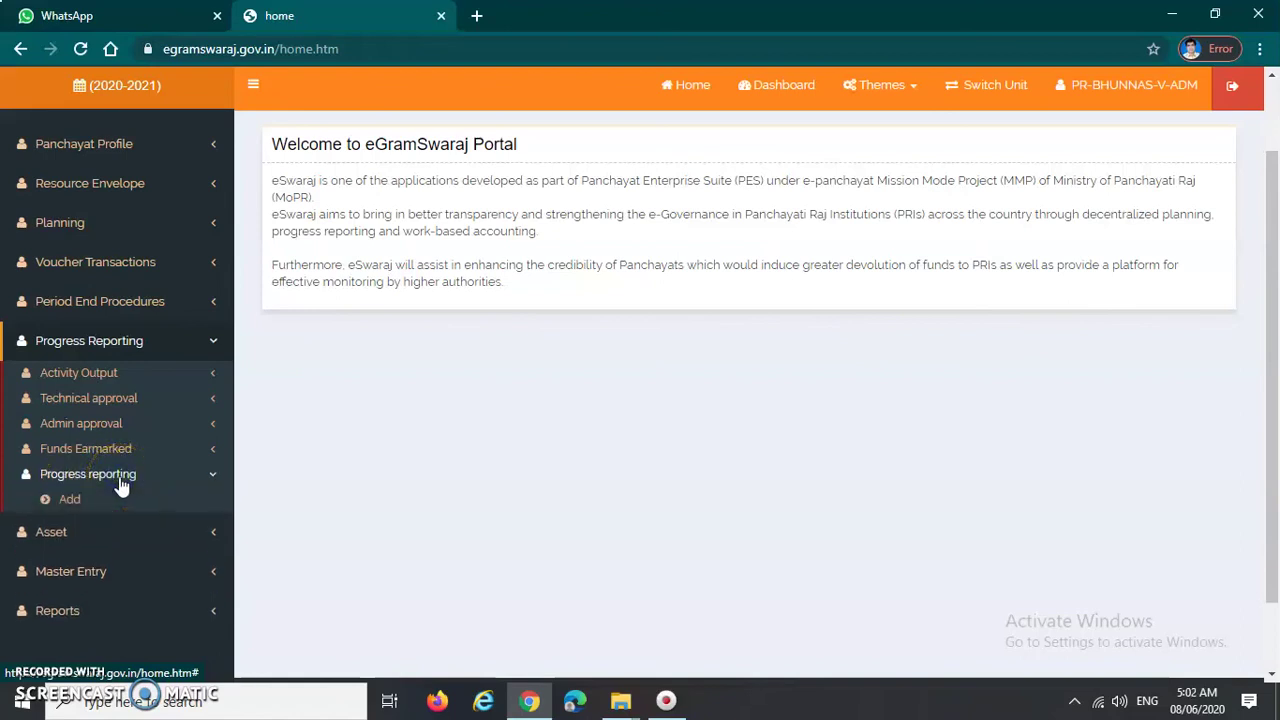
left_click(70, 505)
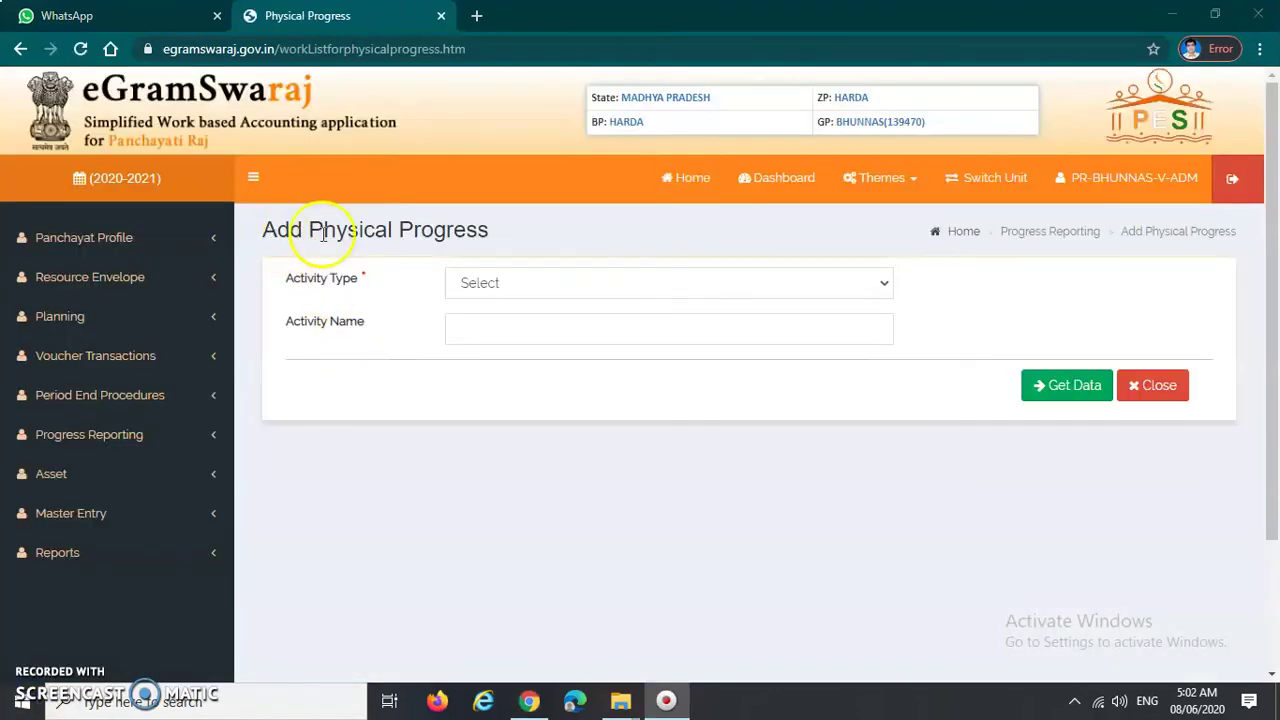
left_click_drag(263, 229, 498, 230)
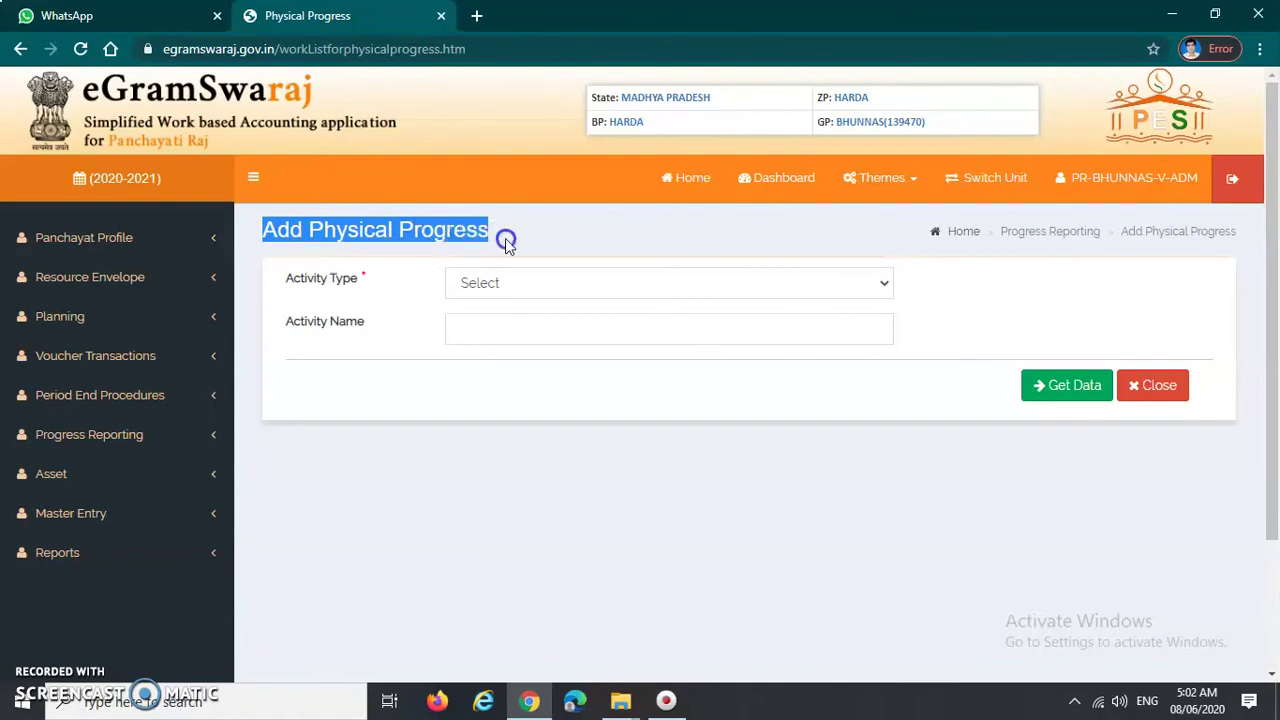
- Retrieve the activities of type Public Works for adding physical progress, leaving the activity name empty
left_click(506, 244)
left_click_drag(286, 280, 377, 277)
left_click(380, 274)
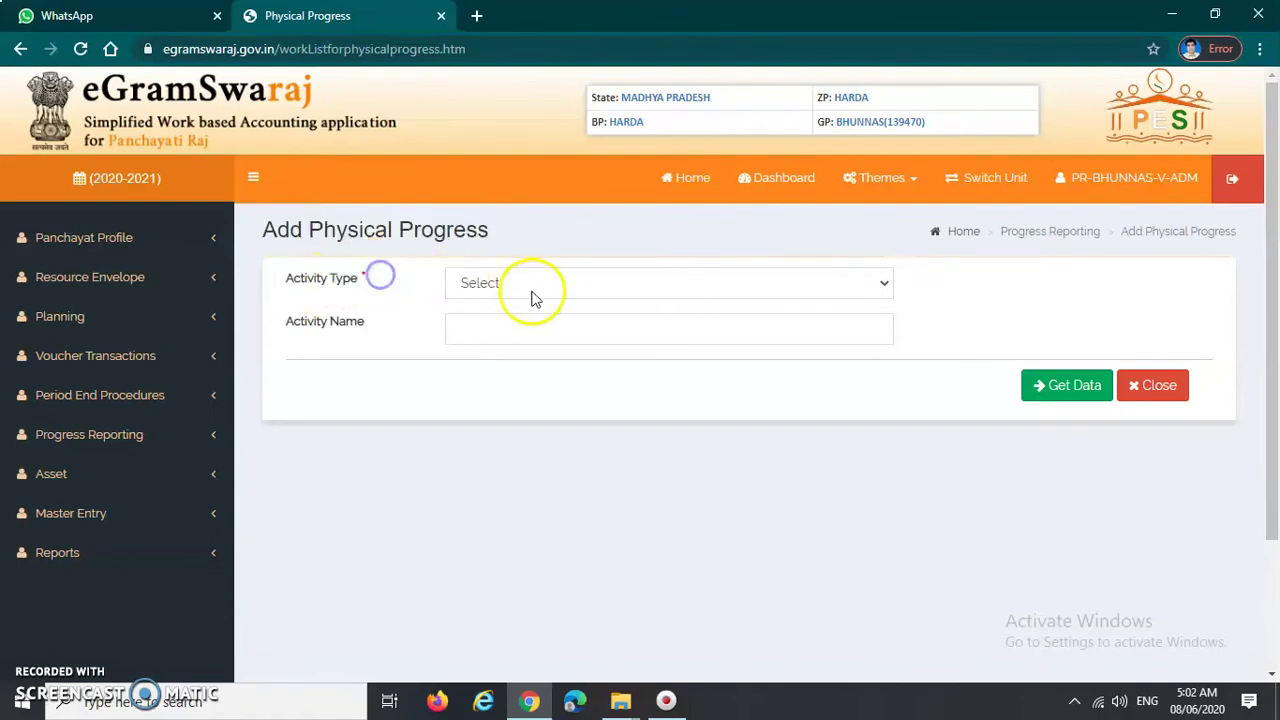
left_click(535, 287)
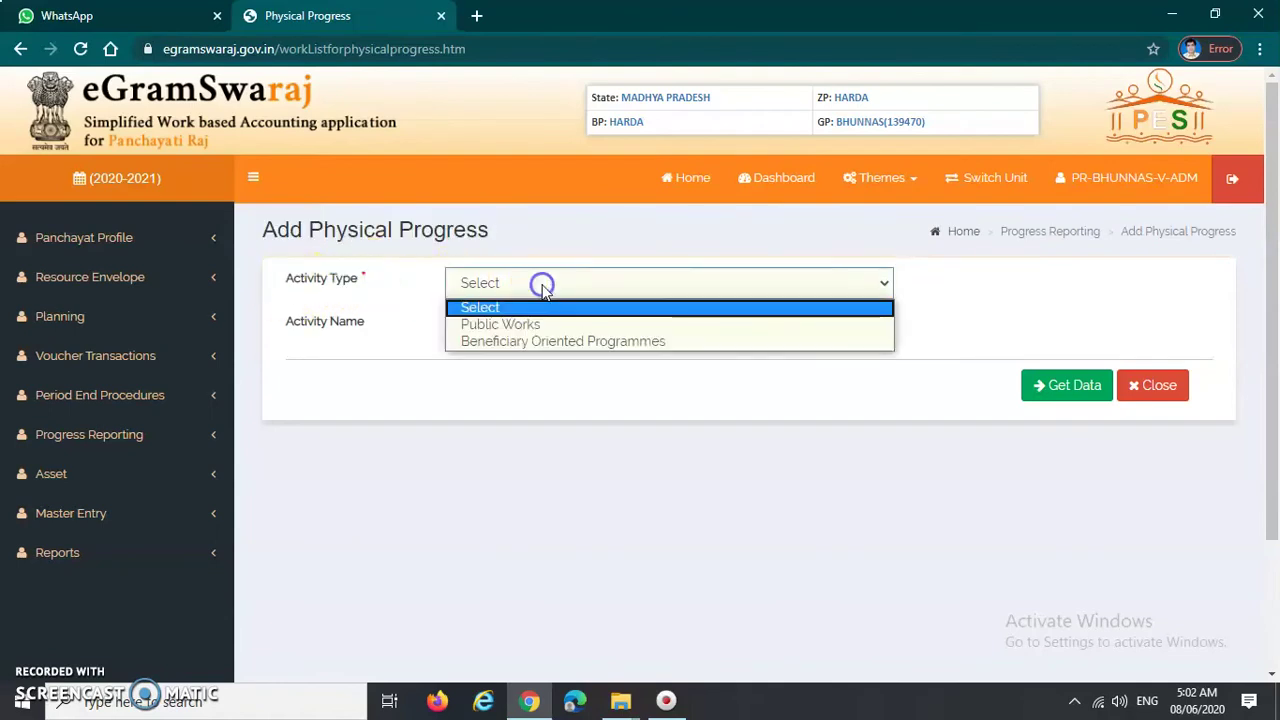
left_click(485, 325)
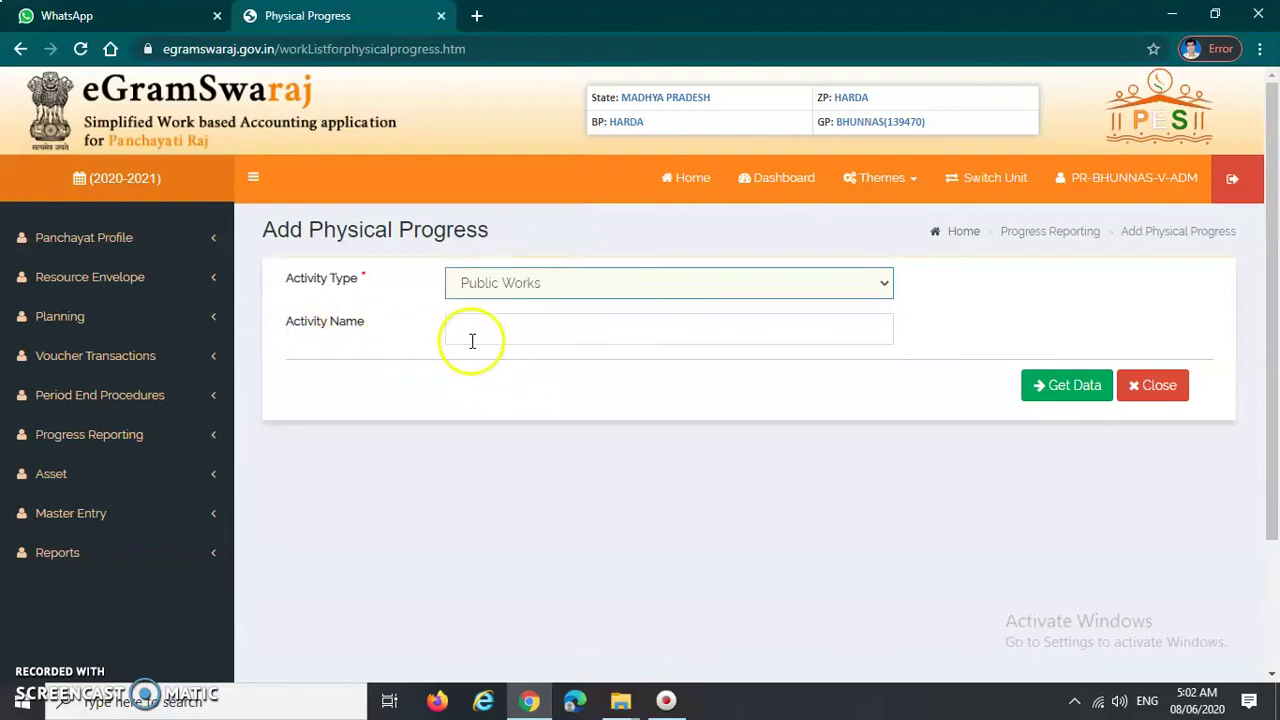
left_click_drag(290, 321, 365, 322)
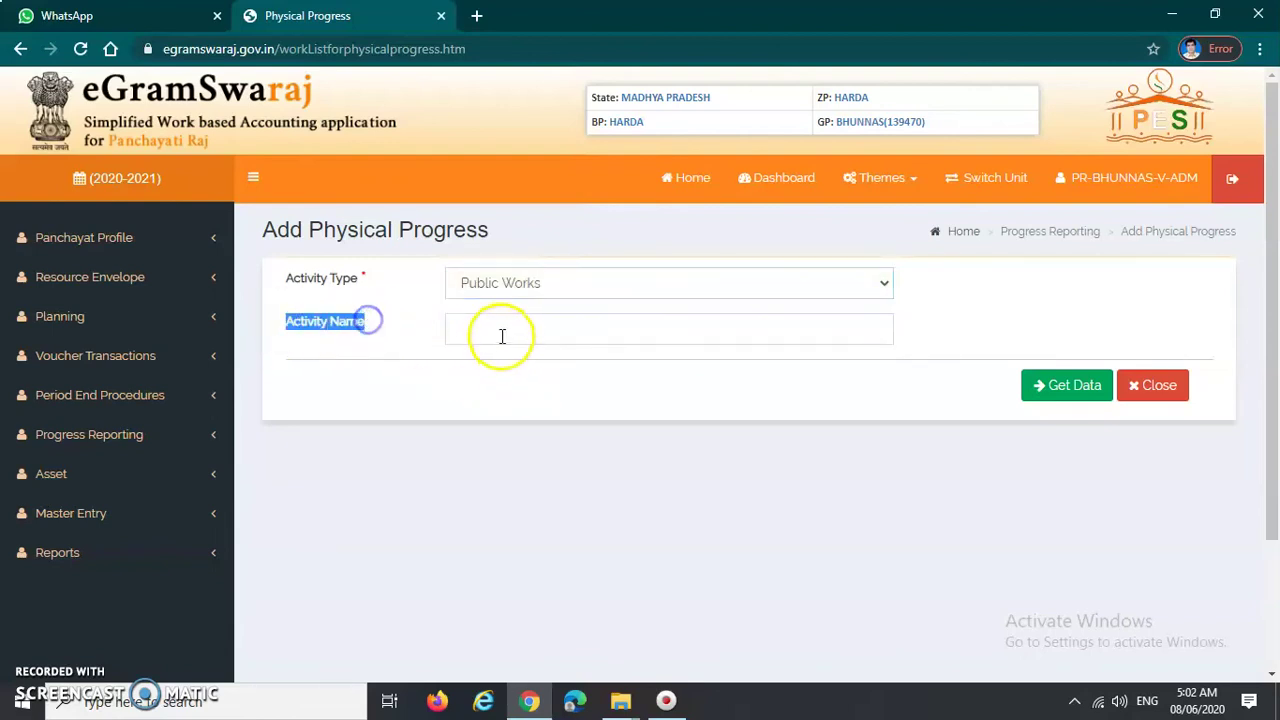
left_click(365, 340)
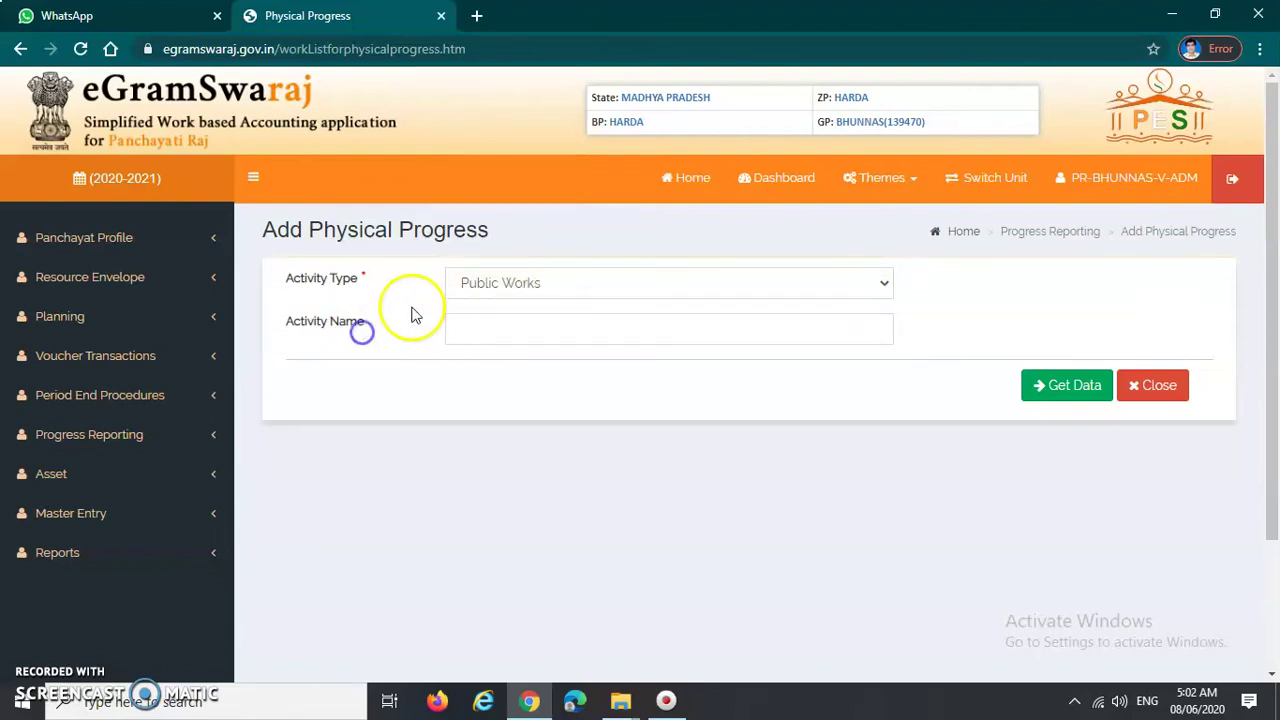
left_click(364, 287)
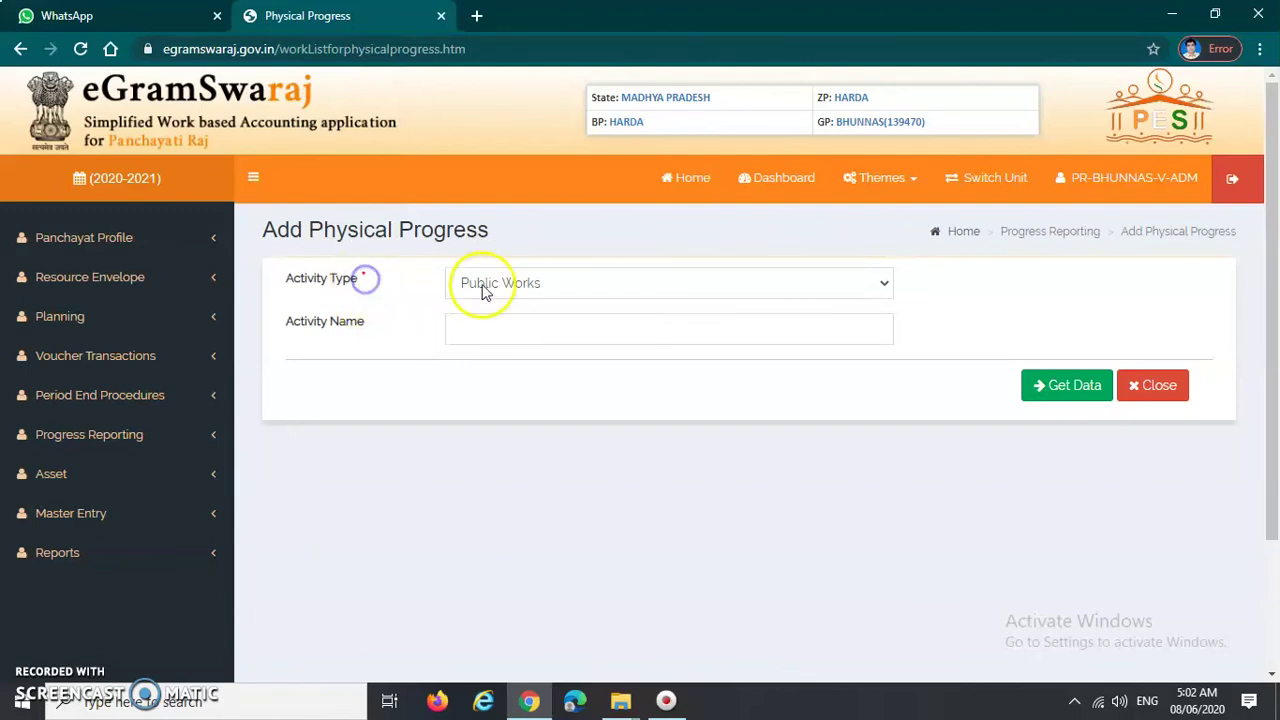
left_click(1060, 388)
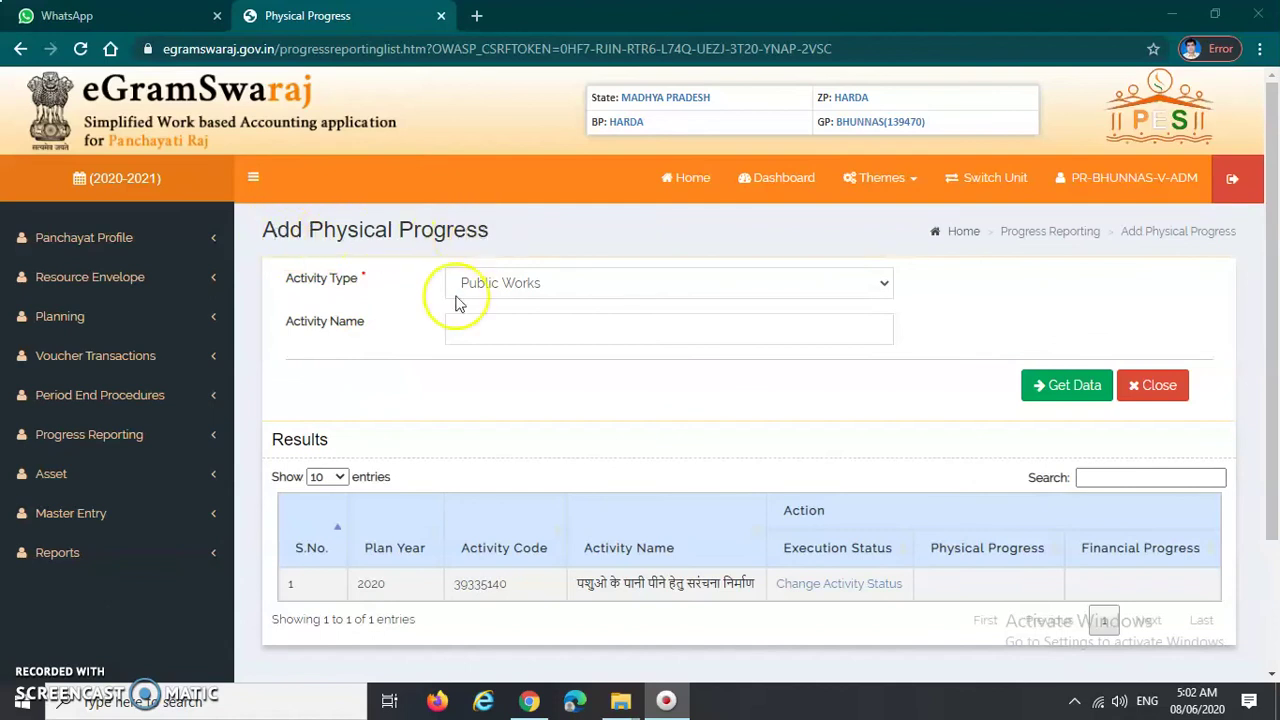
- Open the status change form for the cattle drinking water structure activity and confirm the intent to change its status
scroll(457, 300, "down", 1)
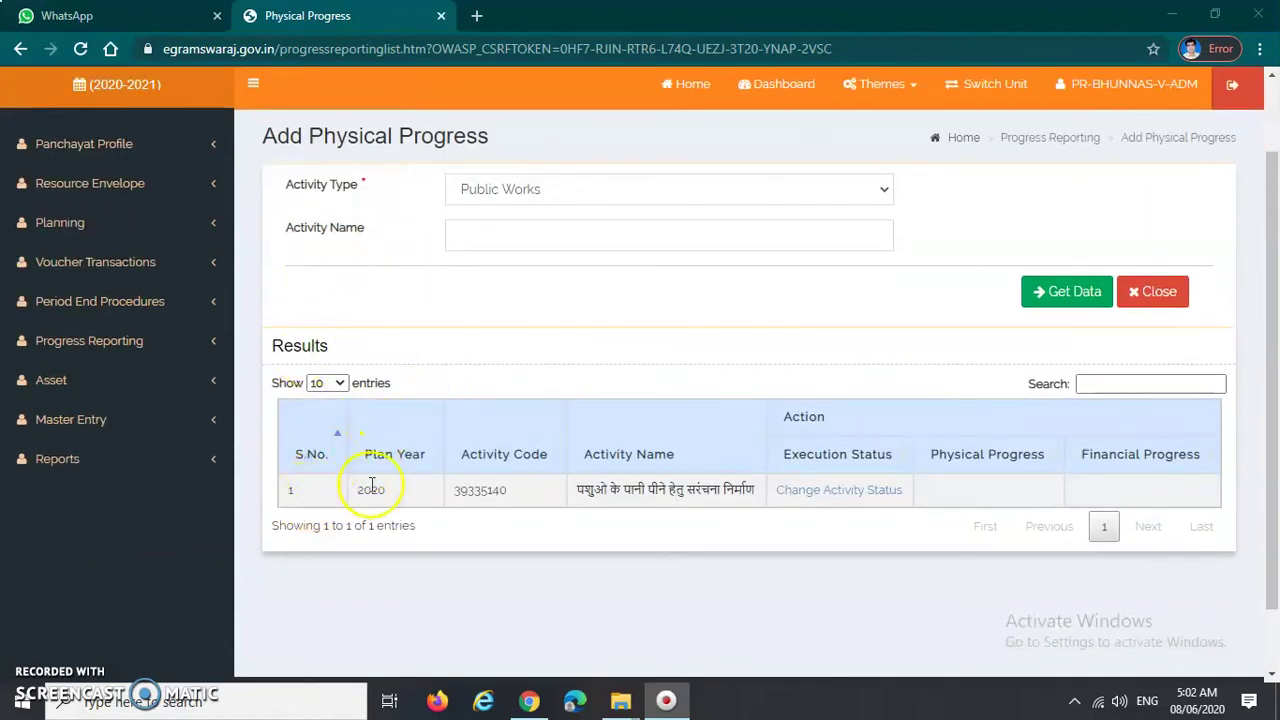
double_click(485, 495)
triple_click(632, 490)
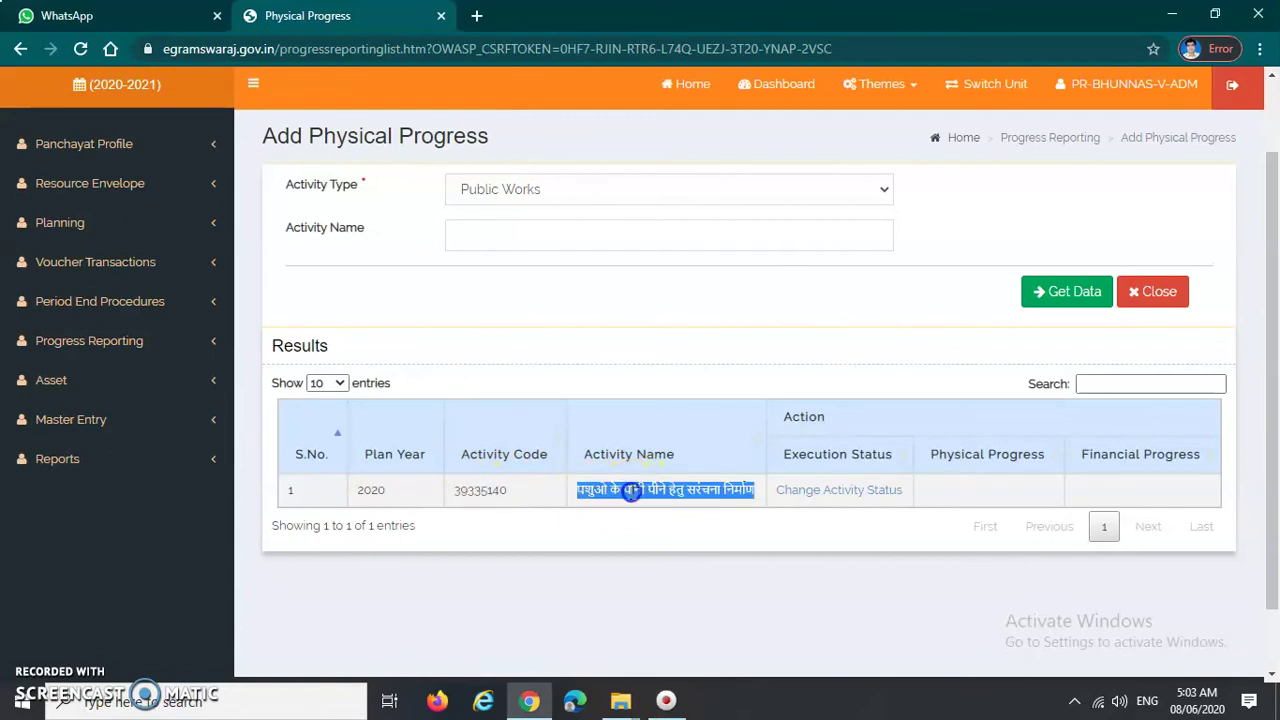
left_click(765, 517)
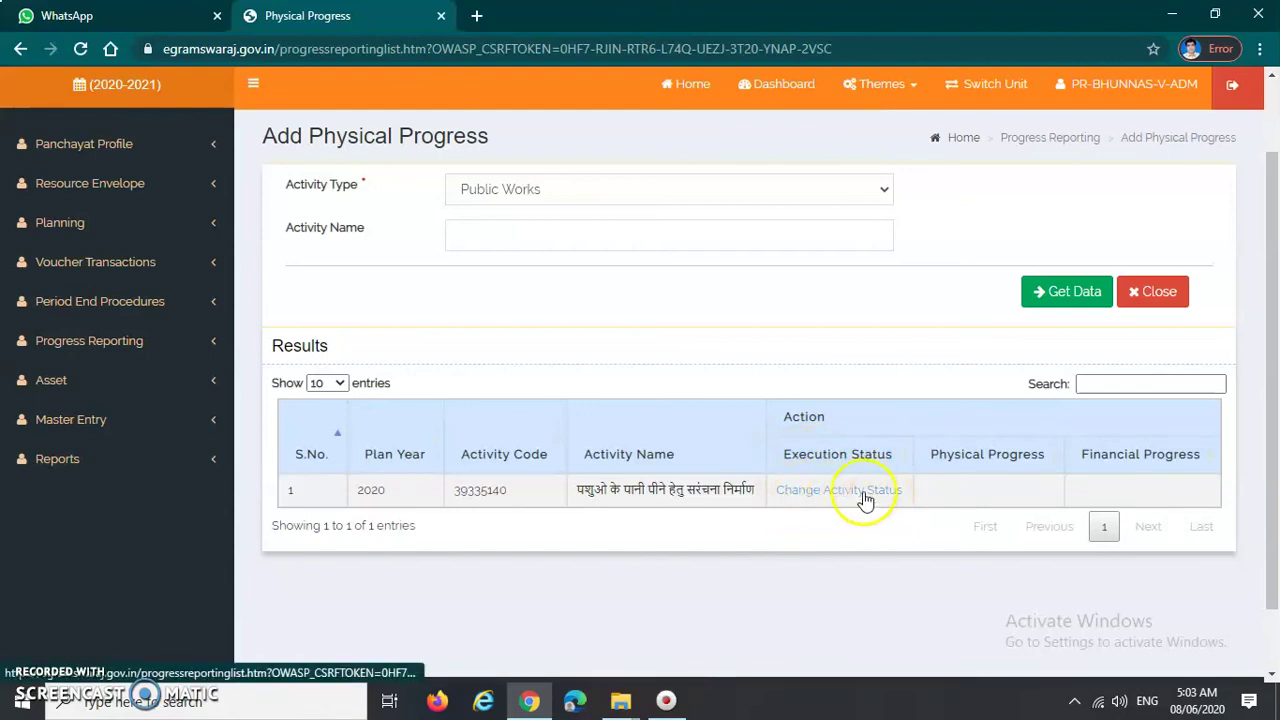
left_click(803, 500)
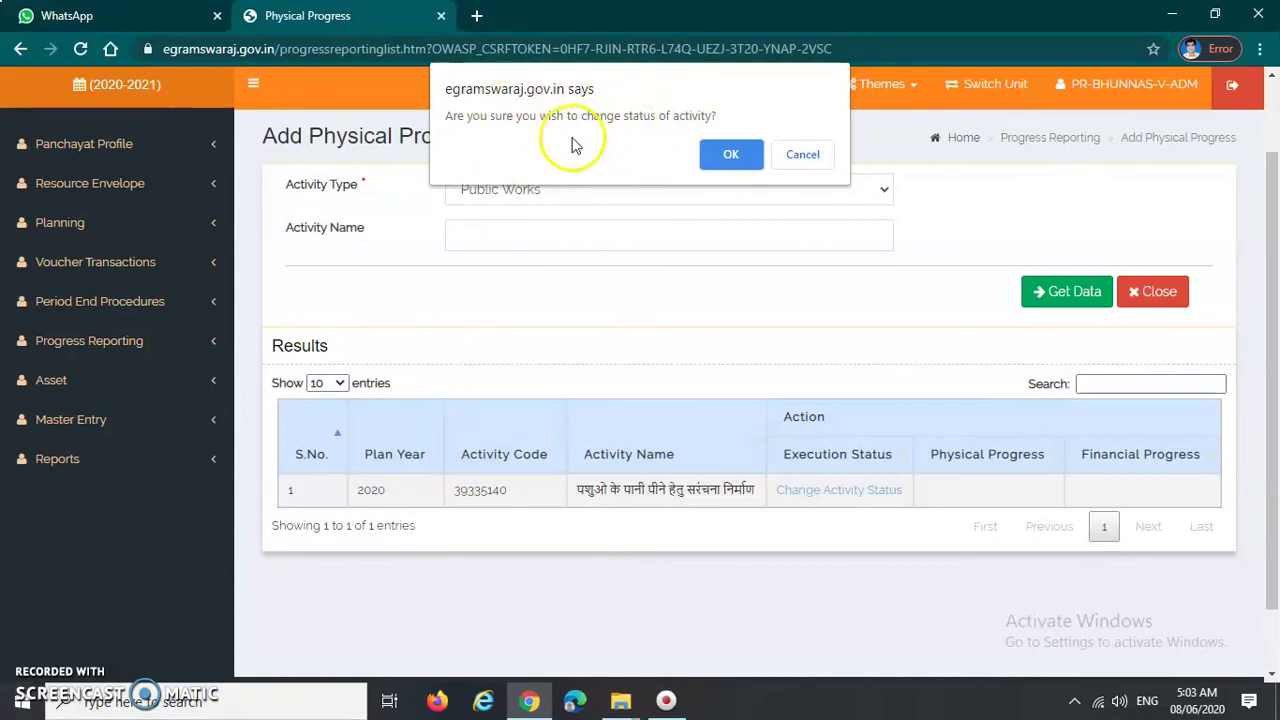
left_click(730, 156)
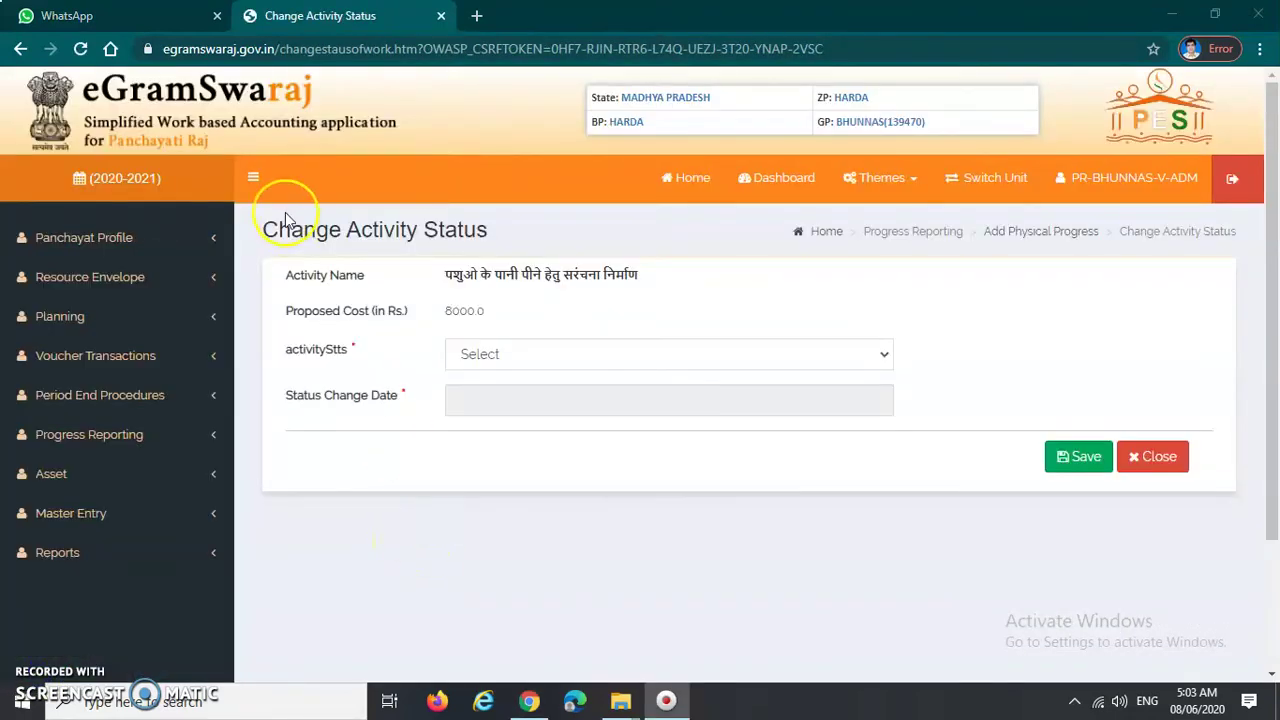
- Check the activity's name and proposed cost, and set its activity status to On Going
left_click_drag(260, 229, 537, 238)
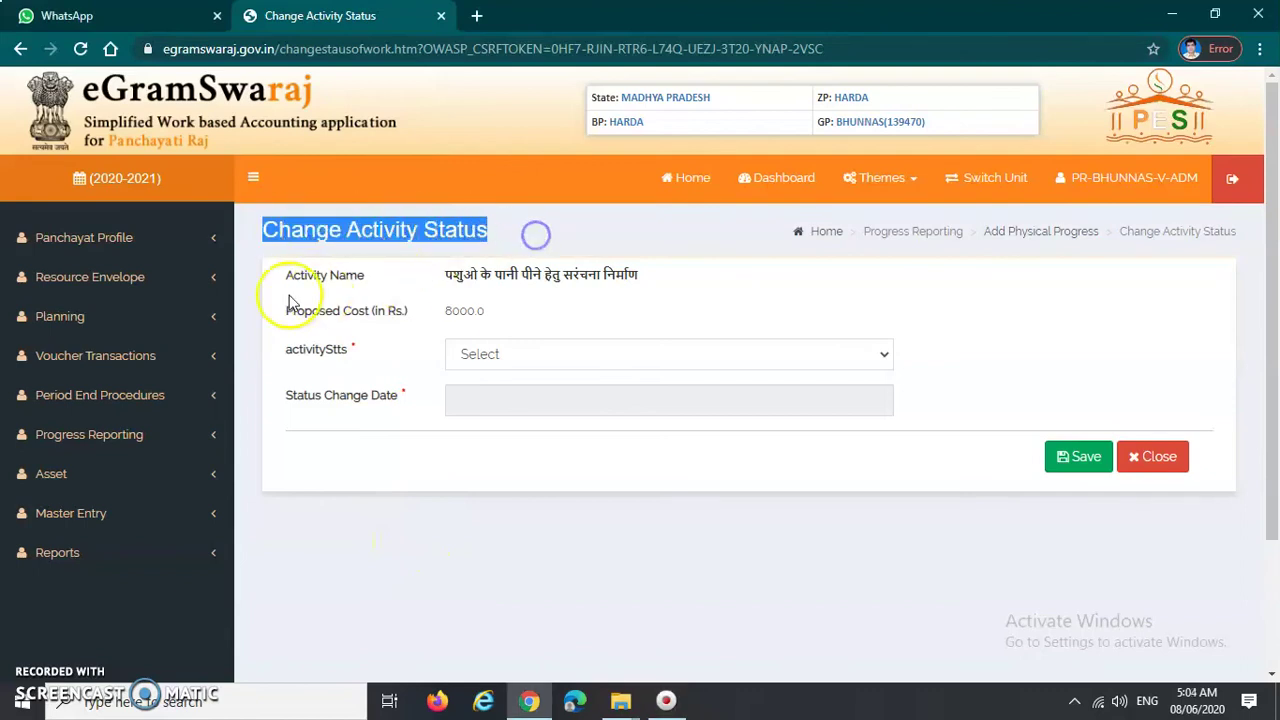
left_click(462, 278)
triple_click(462, 278)
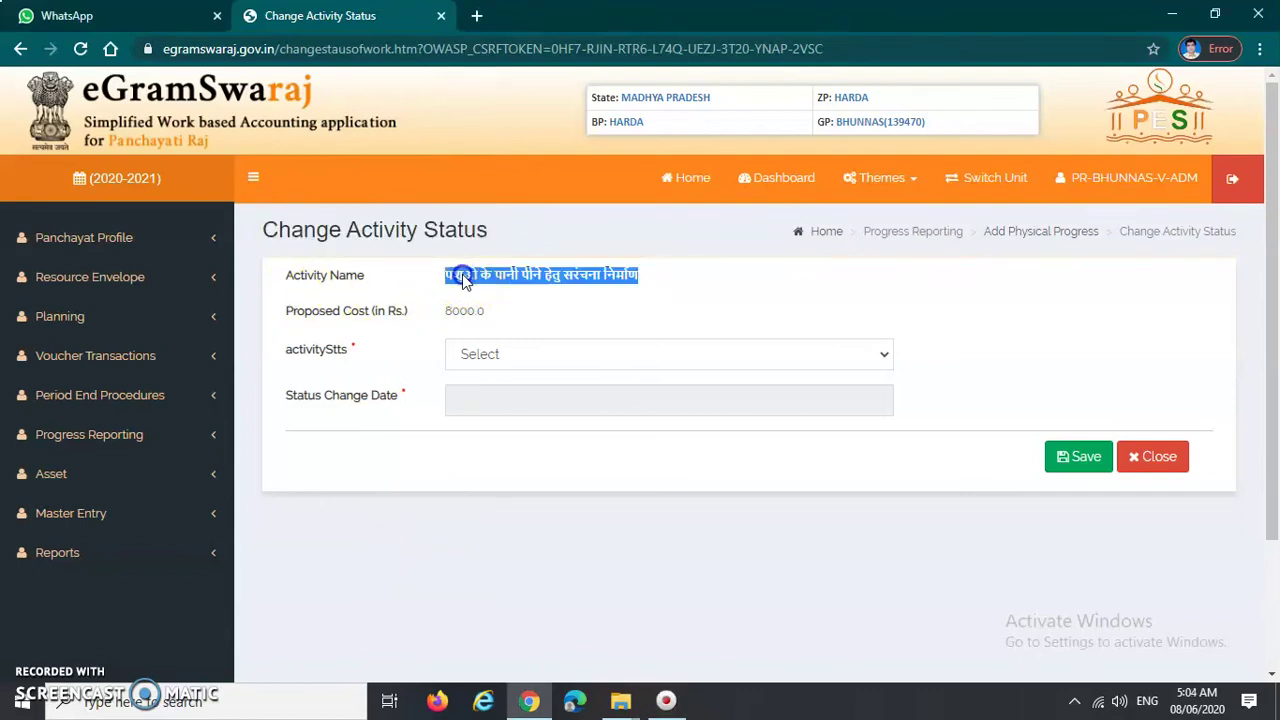
left_click(588, 279)
double_click(462, 311)
left_click(551, 329)
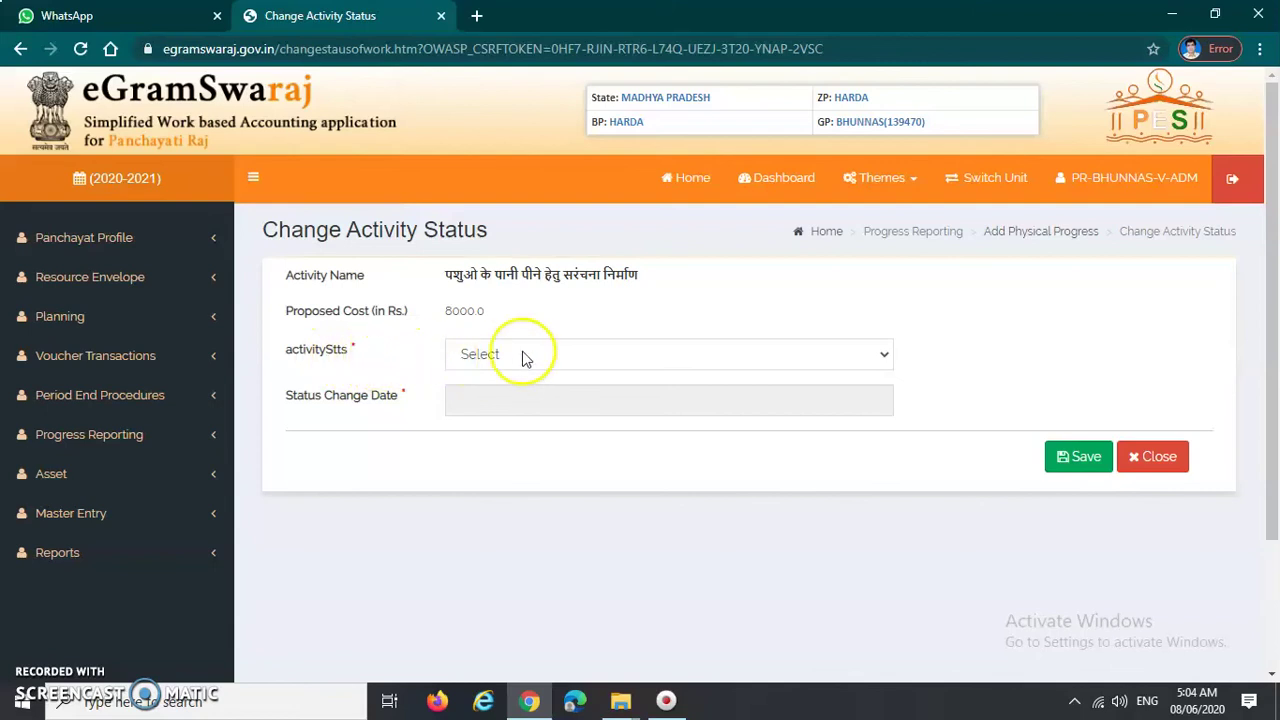
left_click(563, 356)
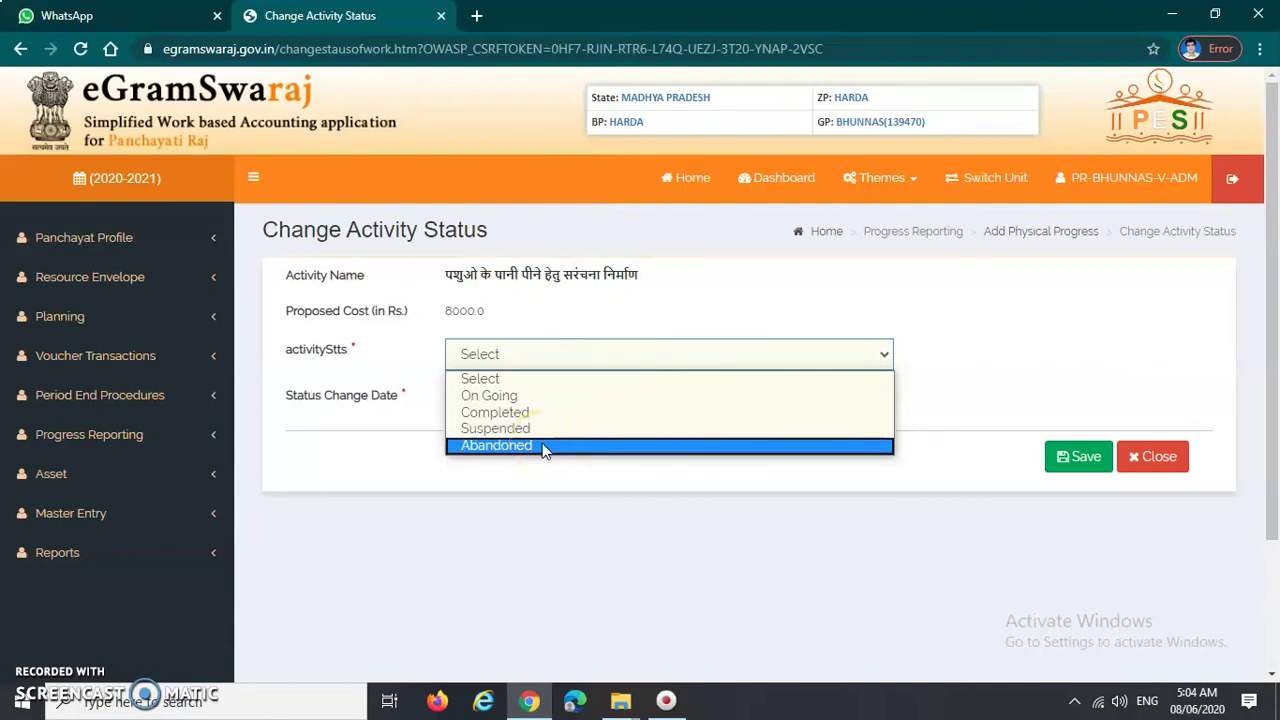
left_click(577, 348)
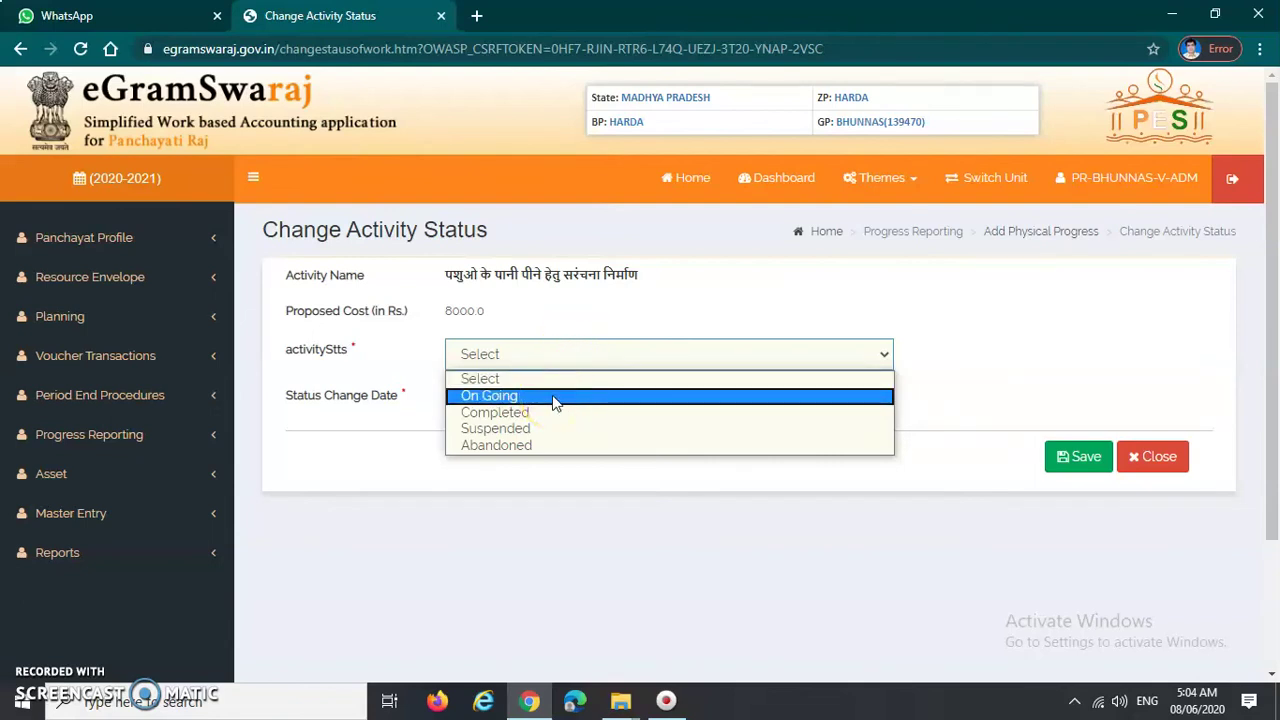
left_click_drag(554, 403, 598, 415)
left_click(543, 396)
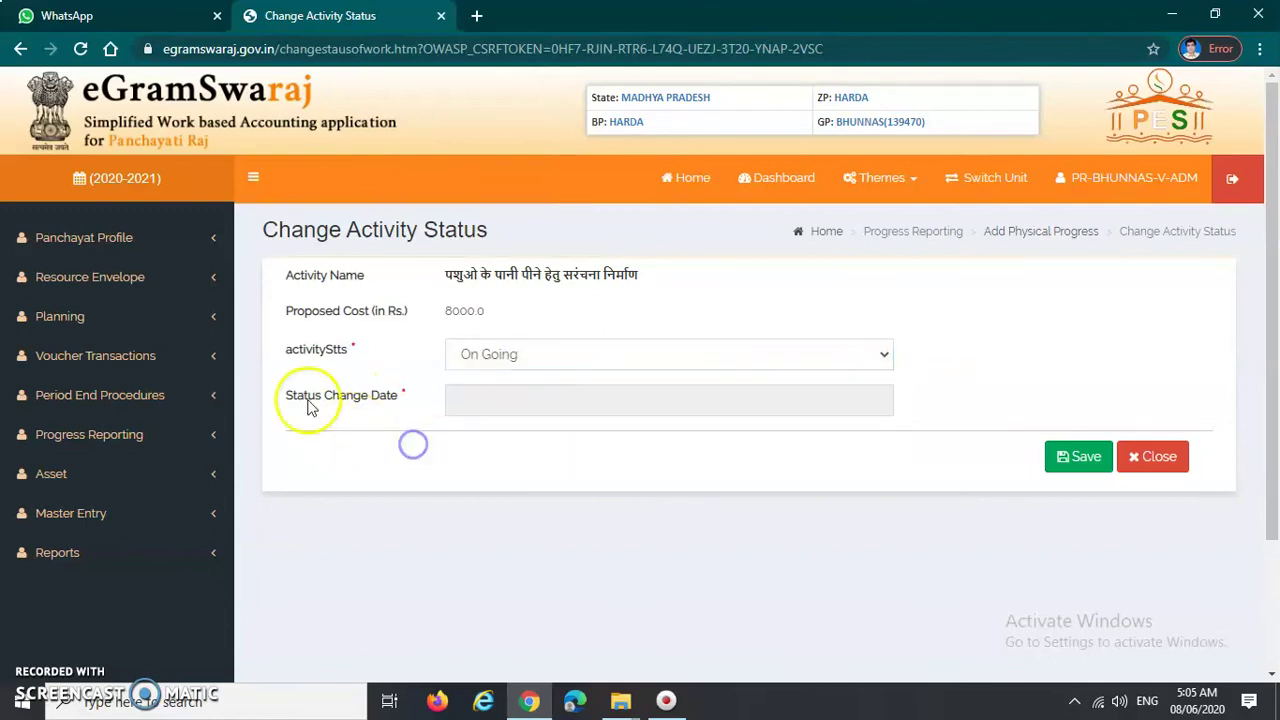
- Set the status change date of the activity to 08-06-2020
left_click_drag(287, 404, 390, 402)
left_click(402, 420)
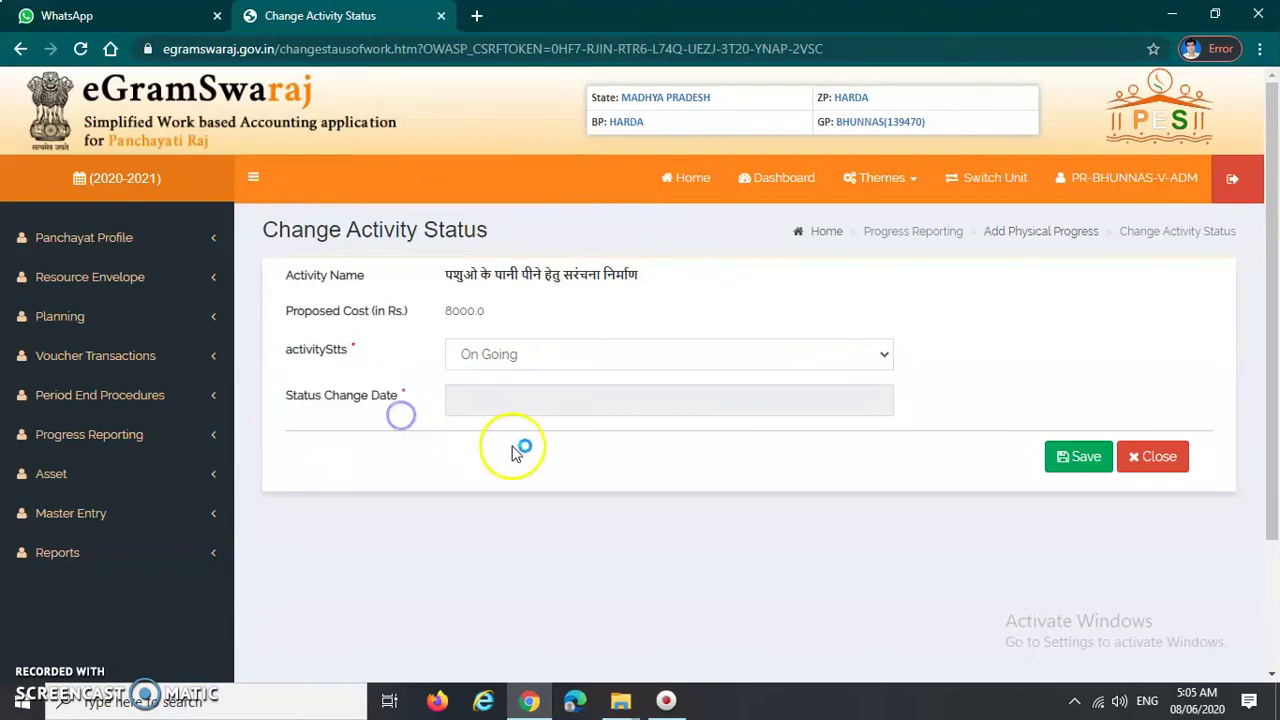
left_click(538, 404)
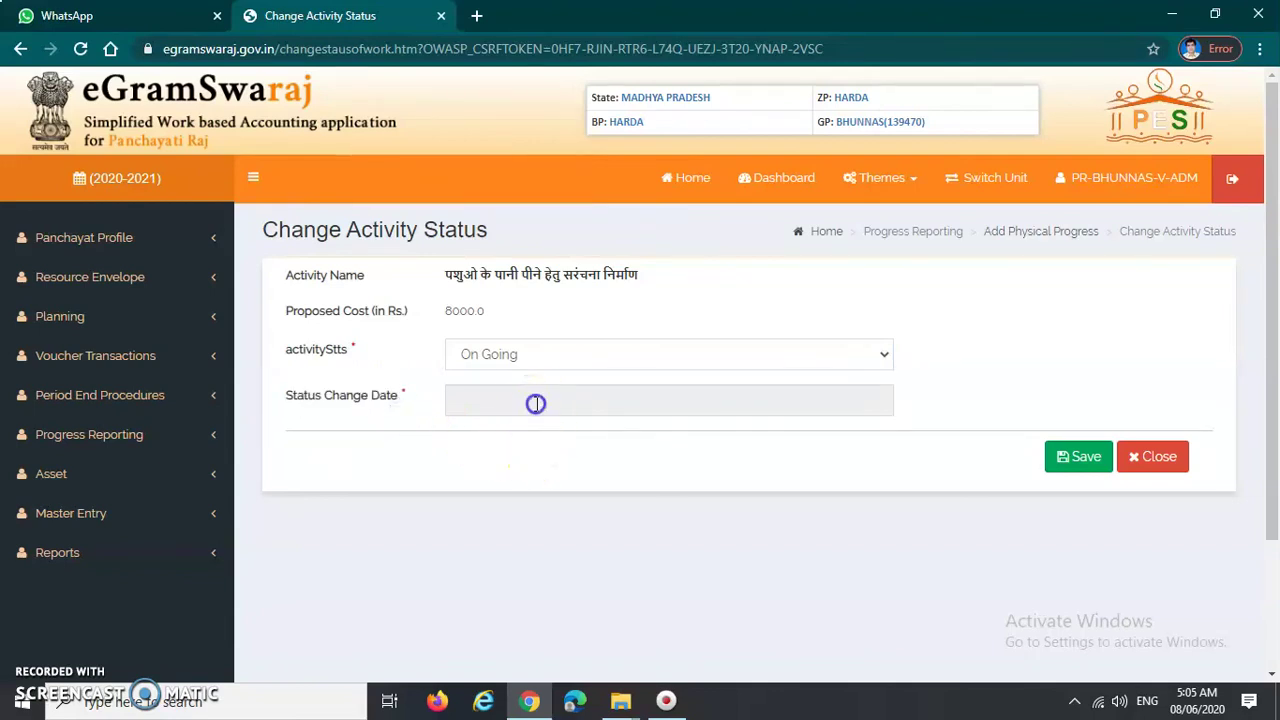
left_click(497, 514)
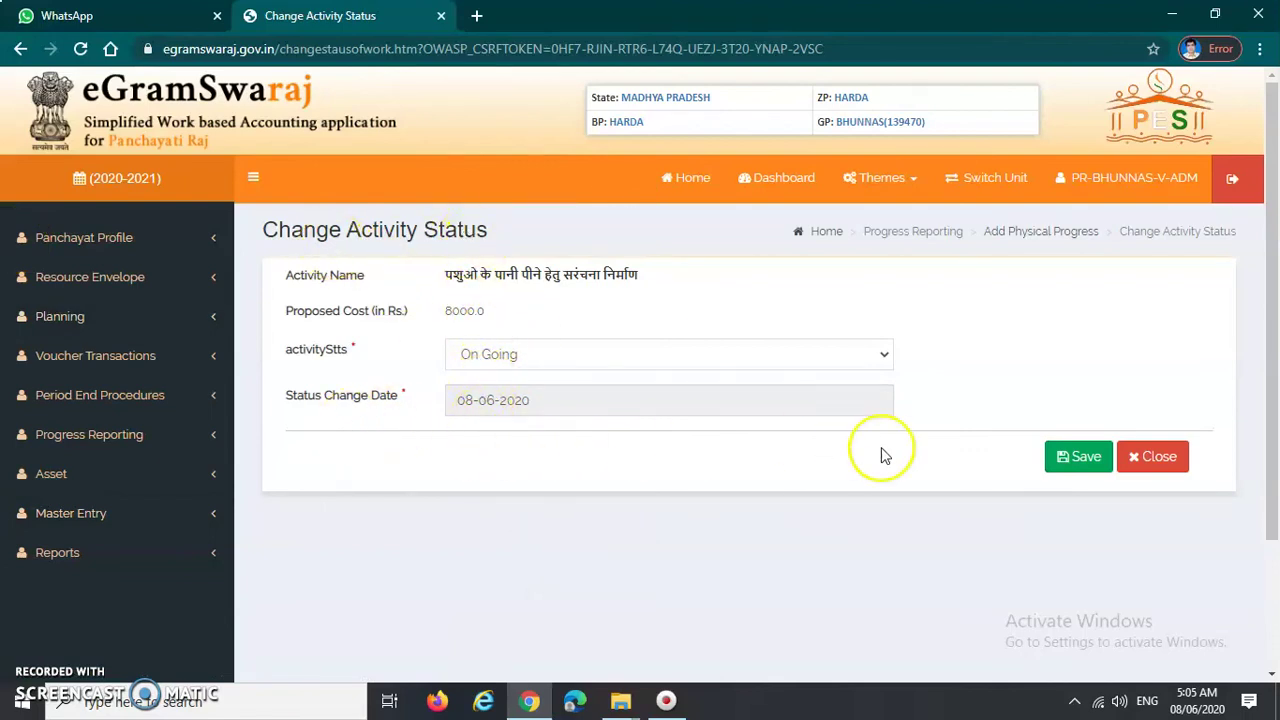
- Save the activity status change and acknowledge the confirmation message
left_click(1074, 460)
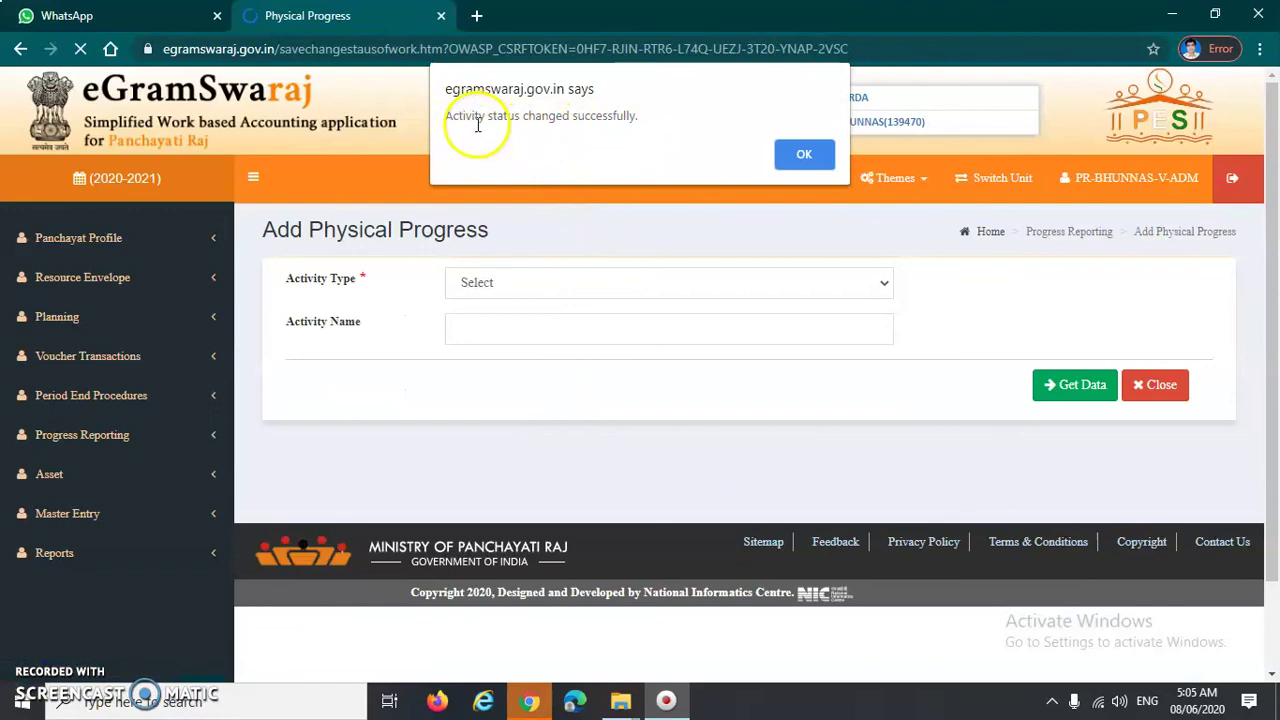
left_click(447, 115)
left_click_drag(447, 115, 647, 117)
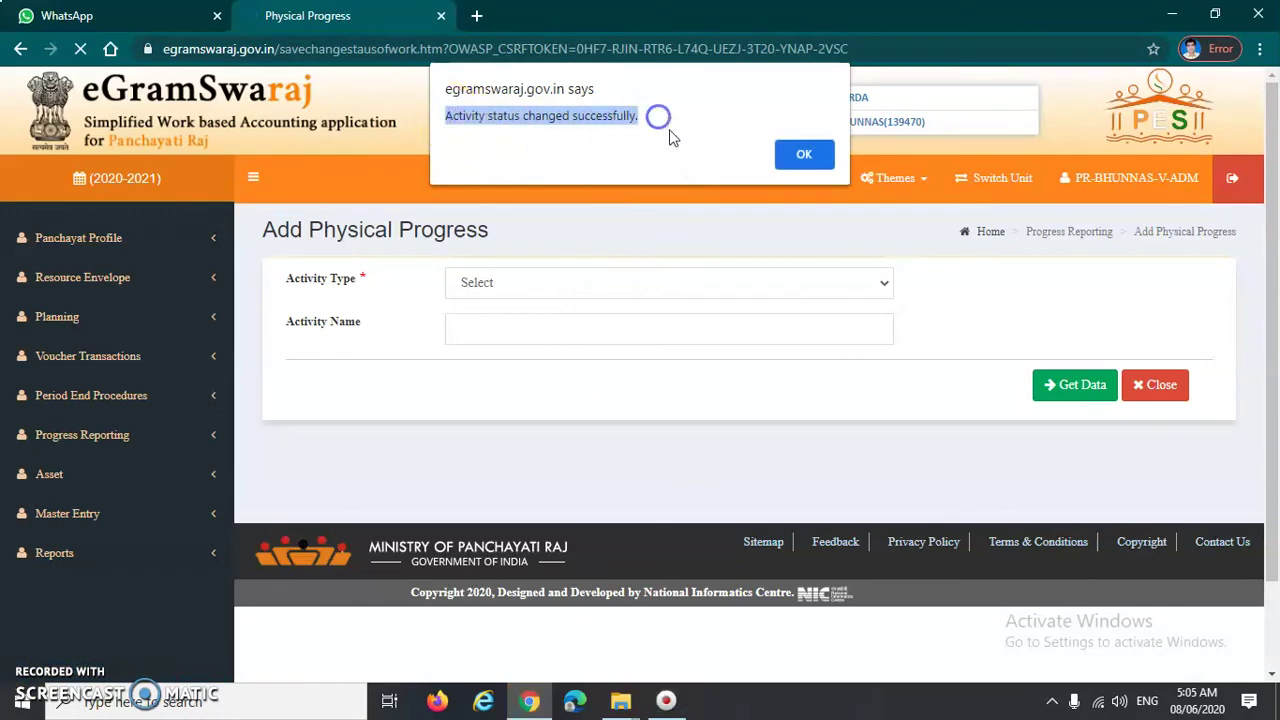
left_click(803, 157)
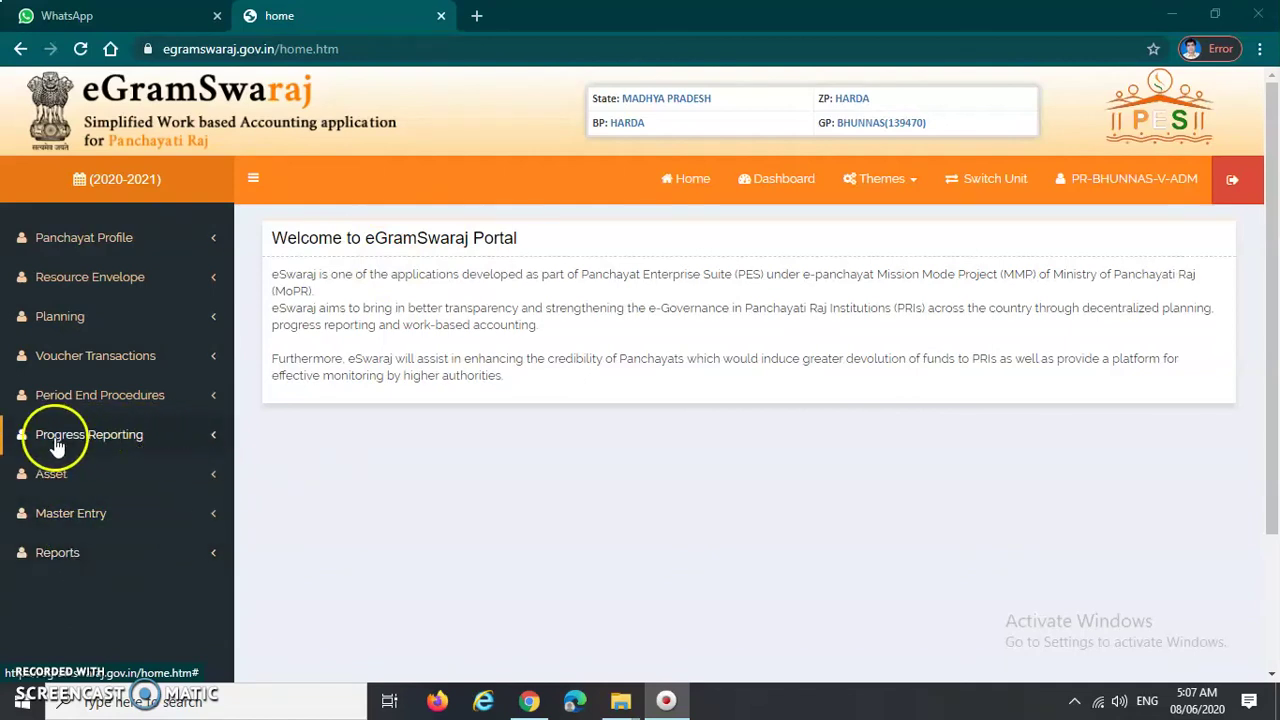
- Review the Progress Reporting stages, including technical approval, admin approval, funds earmarked and progress reporting
left_click(113, 443)
scroll(113, 443, "down", 1)
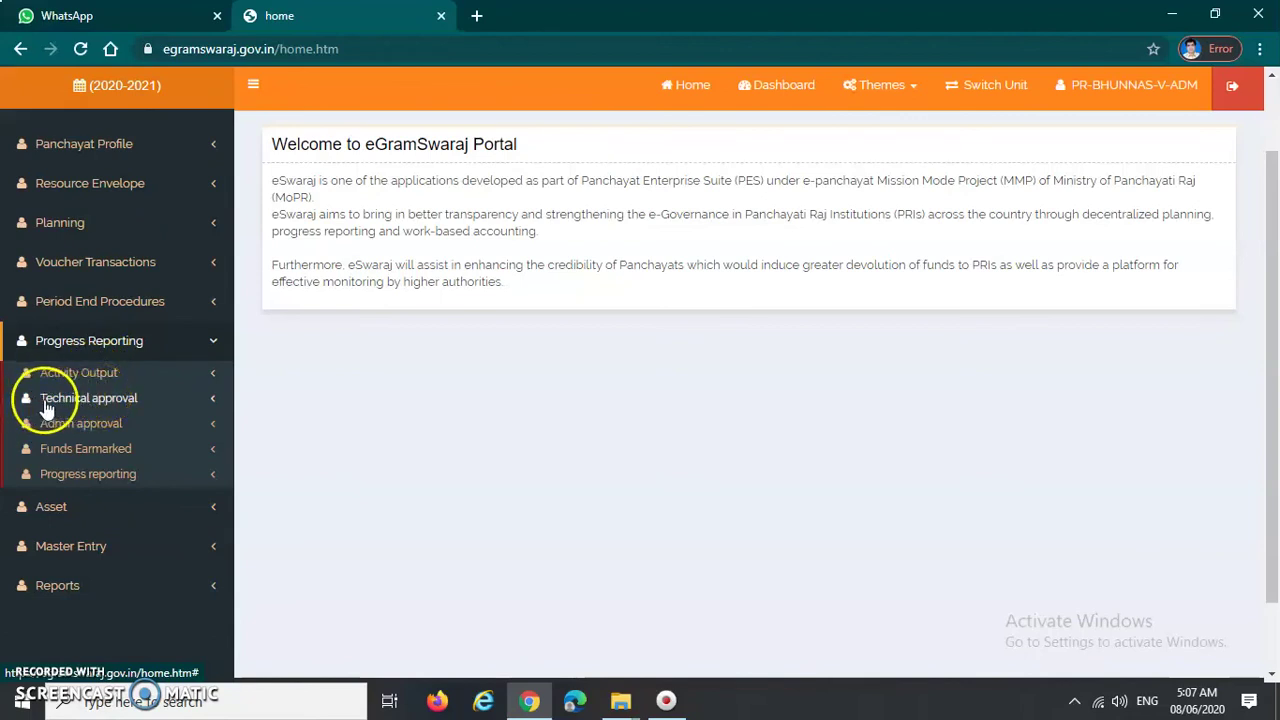
left_click(105, 423)
left_click(112, 458)
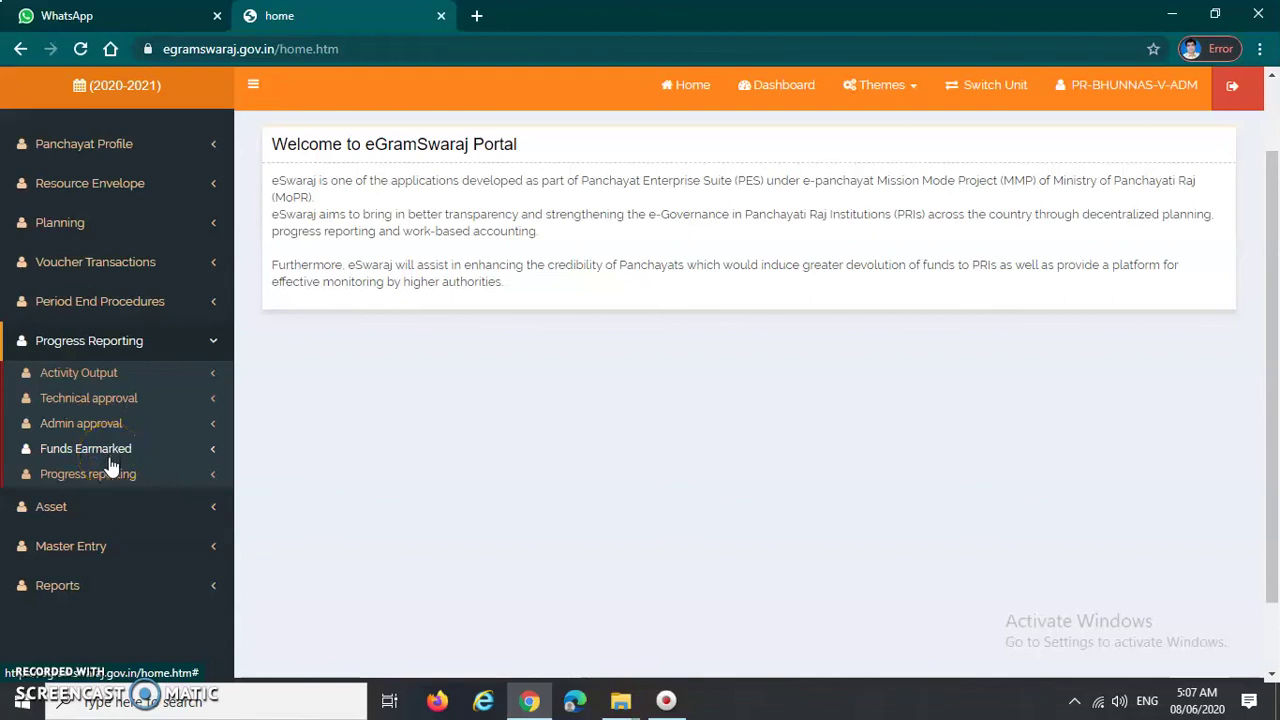
left_click(103, 478)
left_click(102, 479)
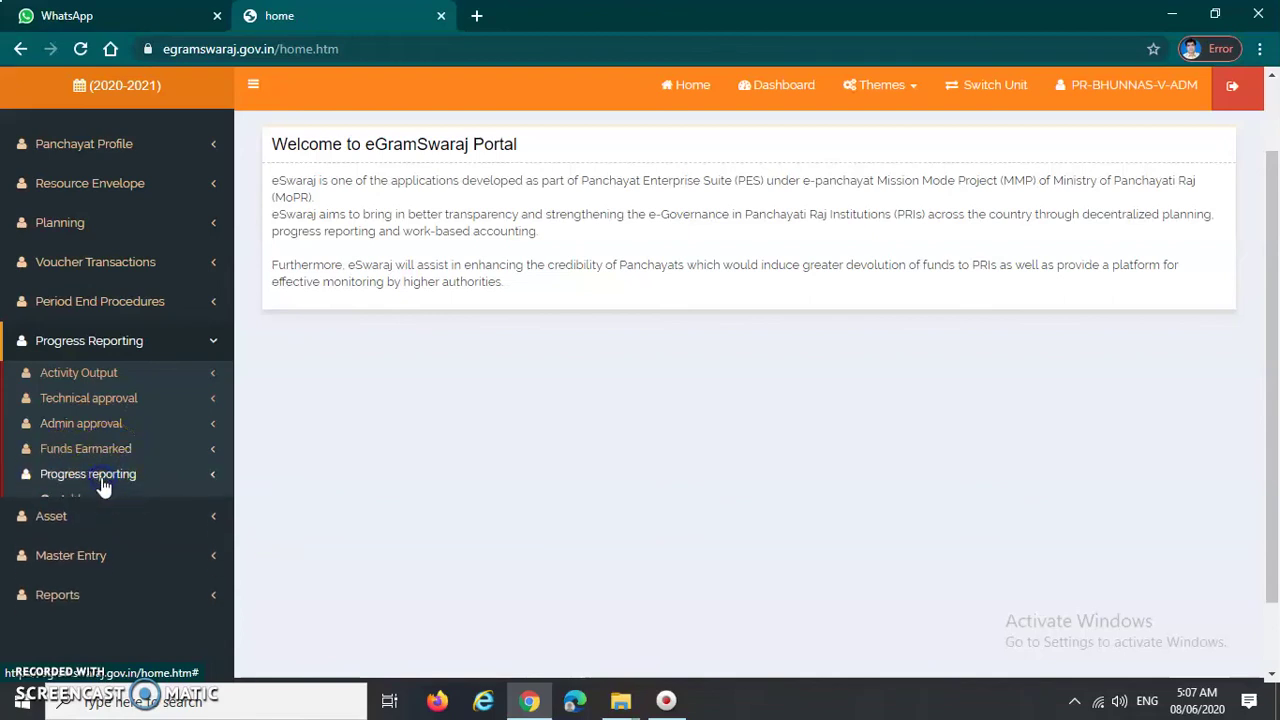
scroll(397, 465, "up", 1)
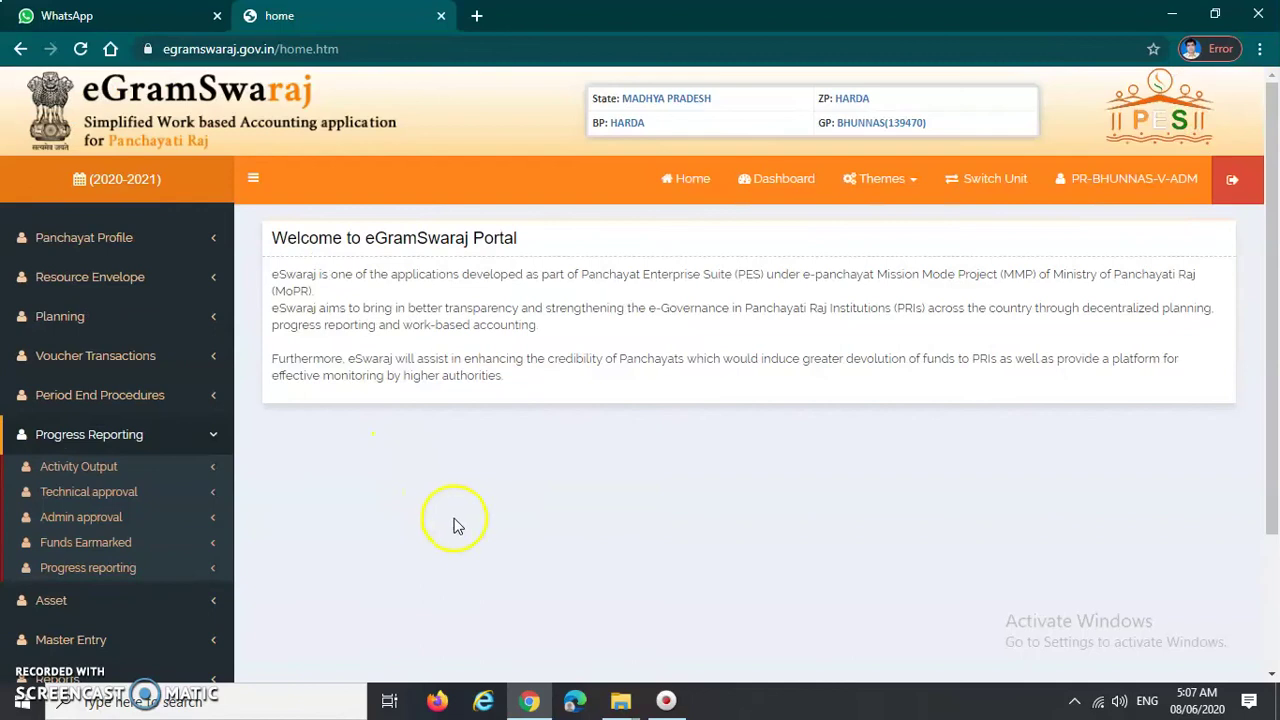